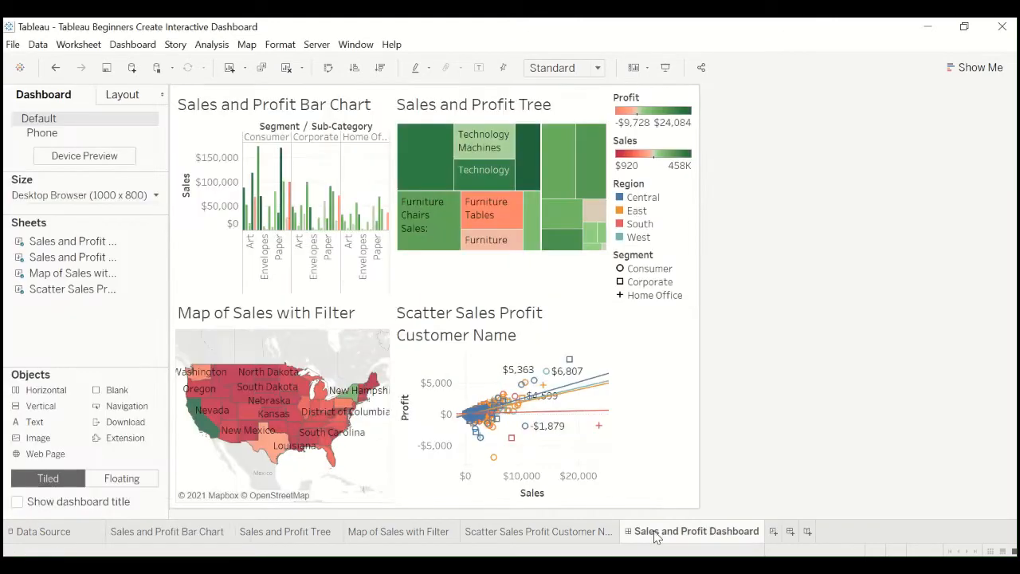
# Step: Open the Sales and Profit Dashboard and set its fixed size to Generic Desktop (1366 x 768)
pyautogui.click(654, 532)
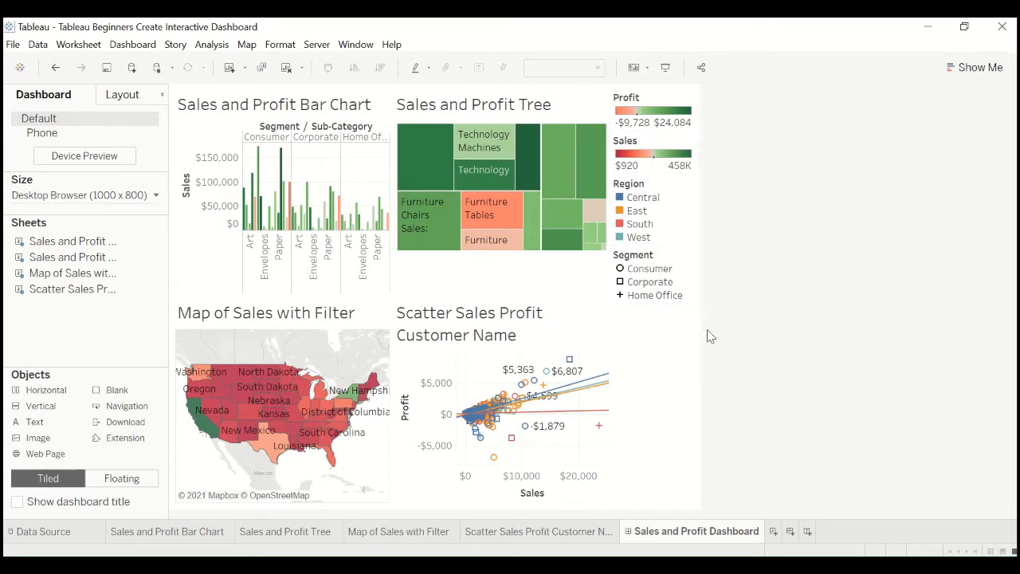
pyautogui.click(152, 195)
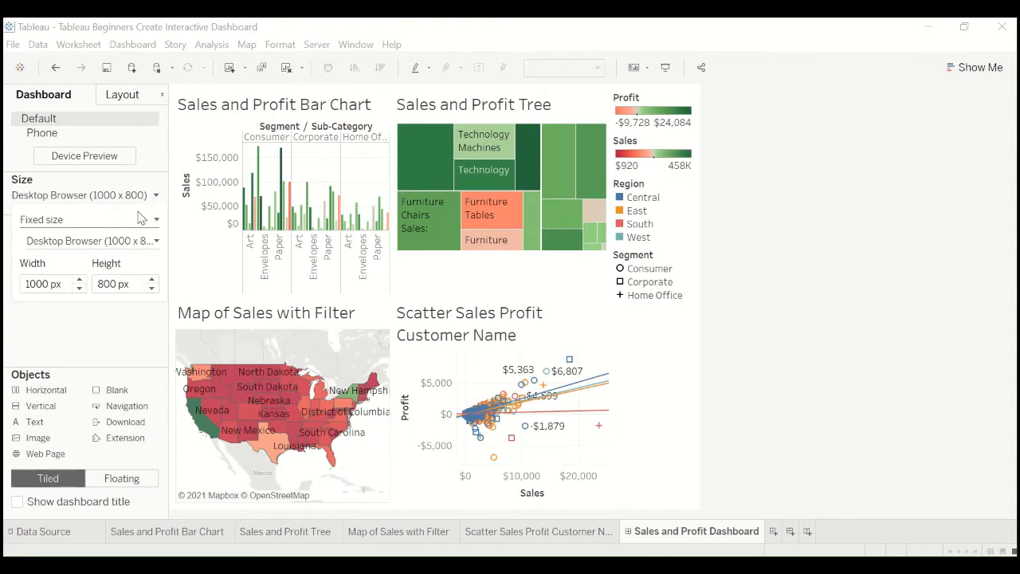
pyautogui.click(137, 239)
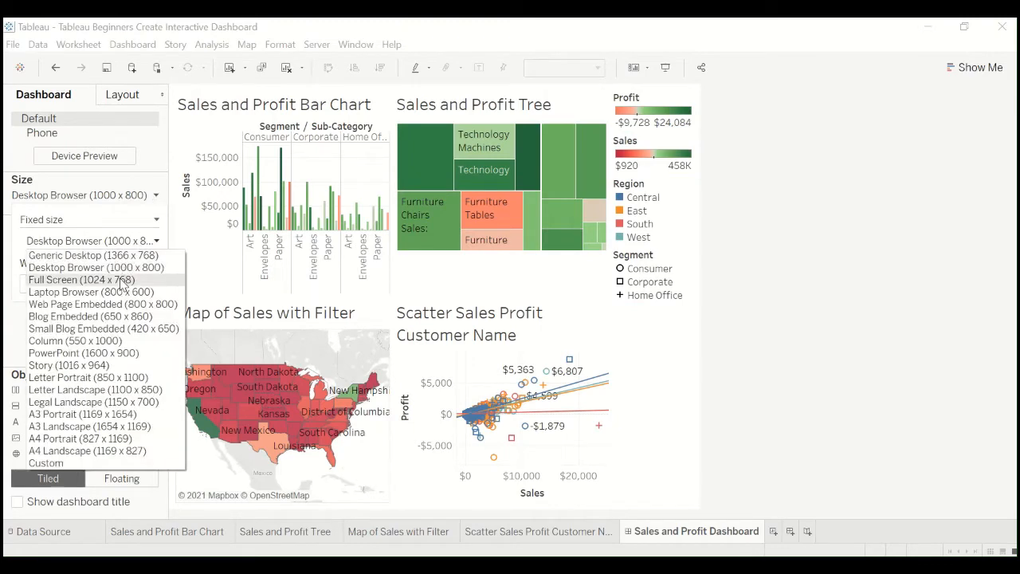
pyautogui.click(124, 280)
pyautogui.click(96, 243)
pyautogui.click(97, 254)
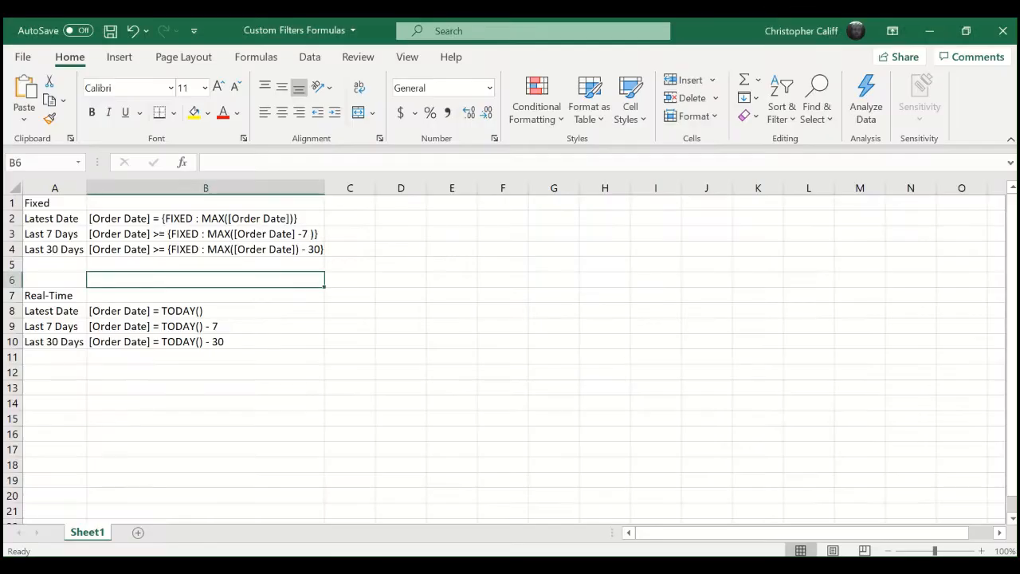
# Step: Examine the Fixed and Real-Time date formulas in the Custom Filters Formulas workbook in Excel alongside the Tableau dashboard
pyautogui.click(254, 223)
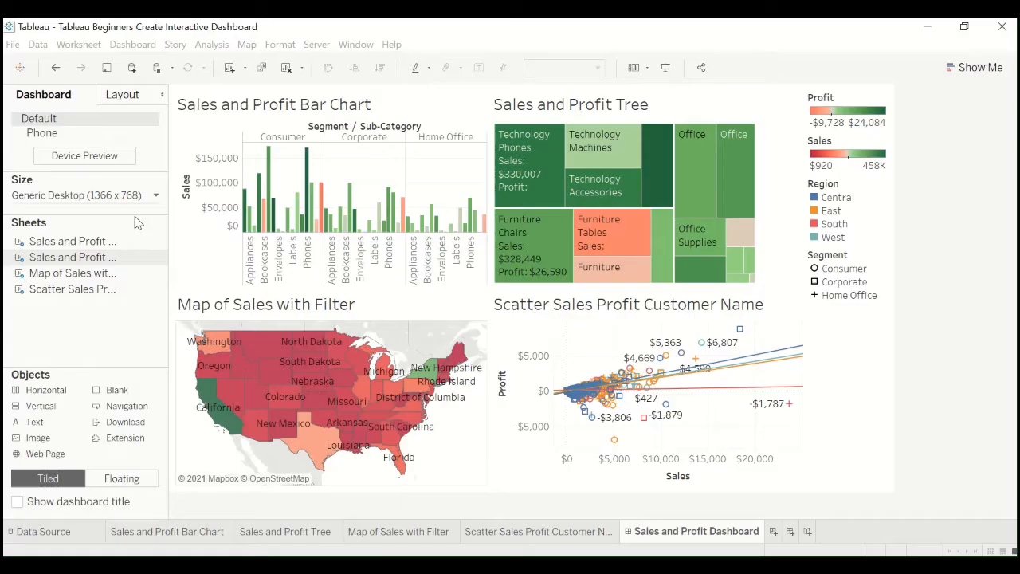
pyautogui.moveTo(609, 242)
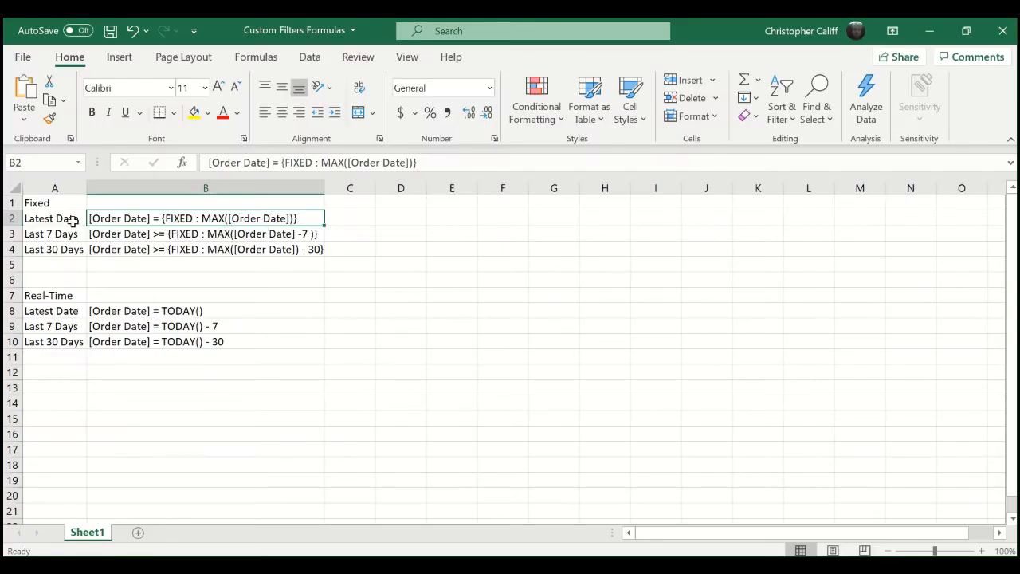
pyautogui.click(72, 221)
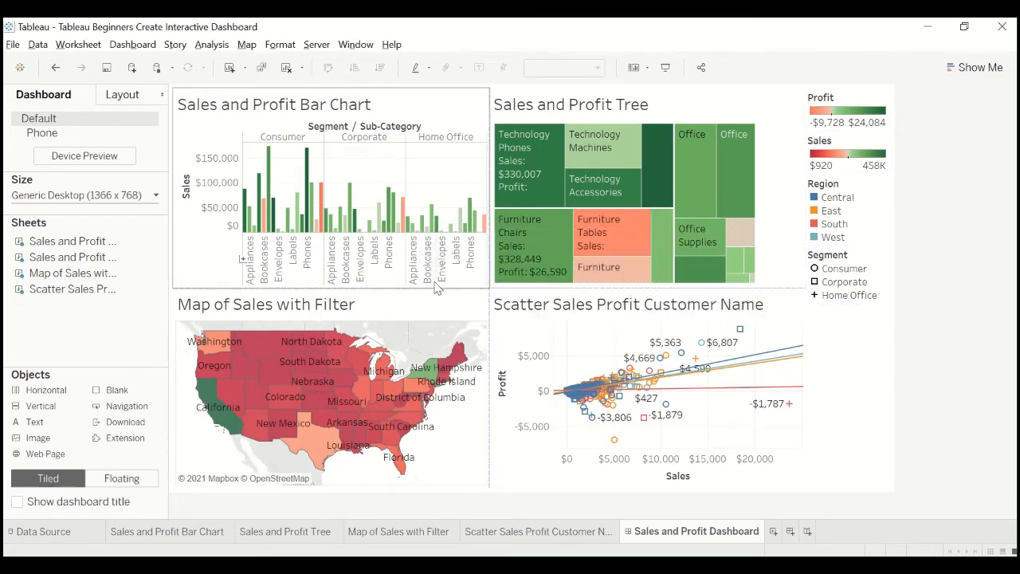
pyautogui.moveTo(533, 234)
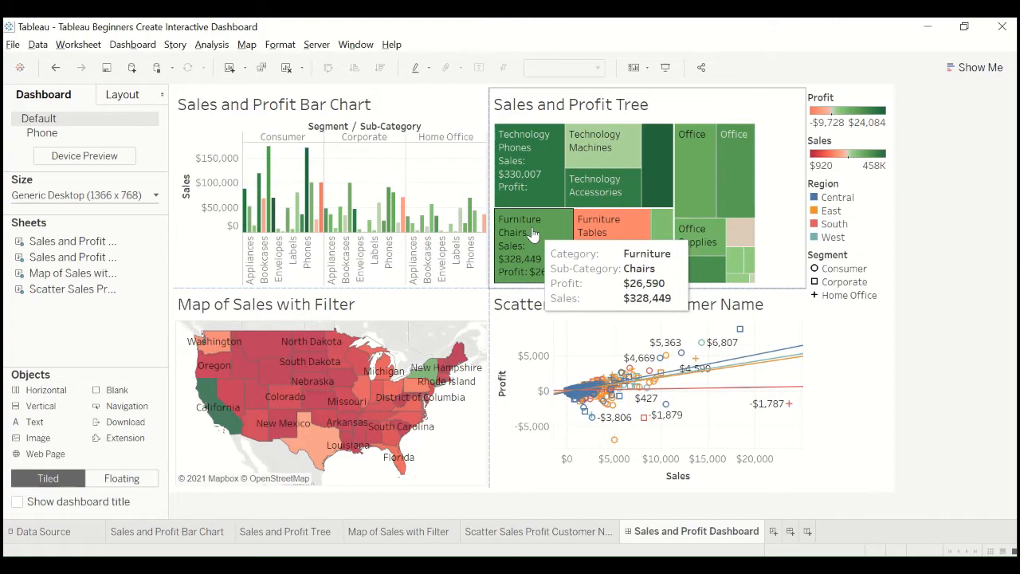
pyautogui.hotkey('alt', 'Tab')
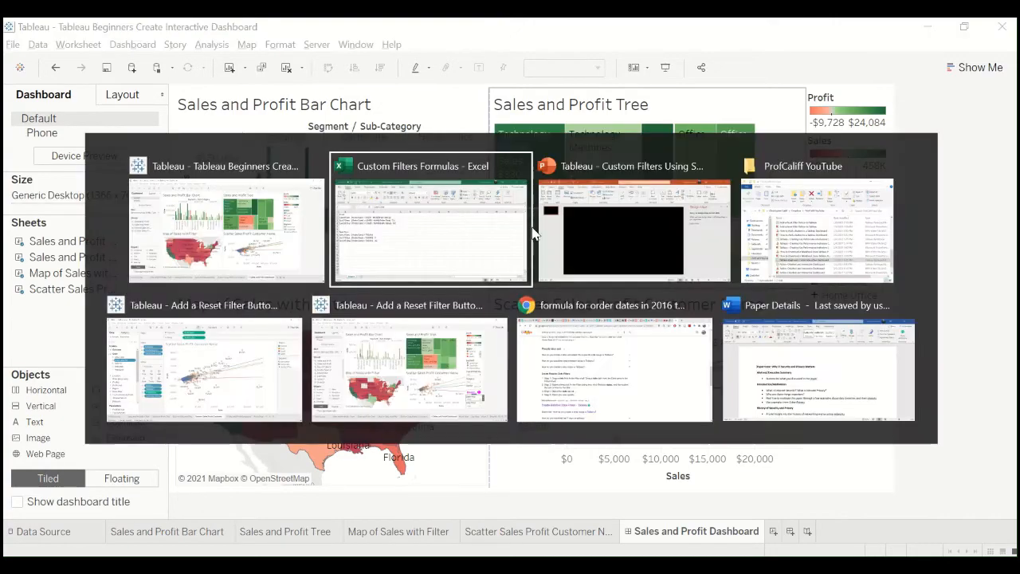
pyautogui.click(70, 234)
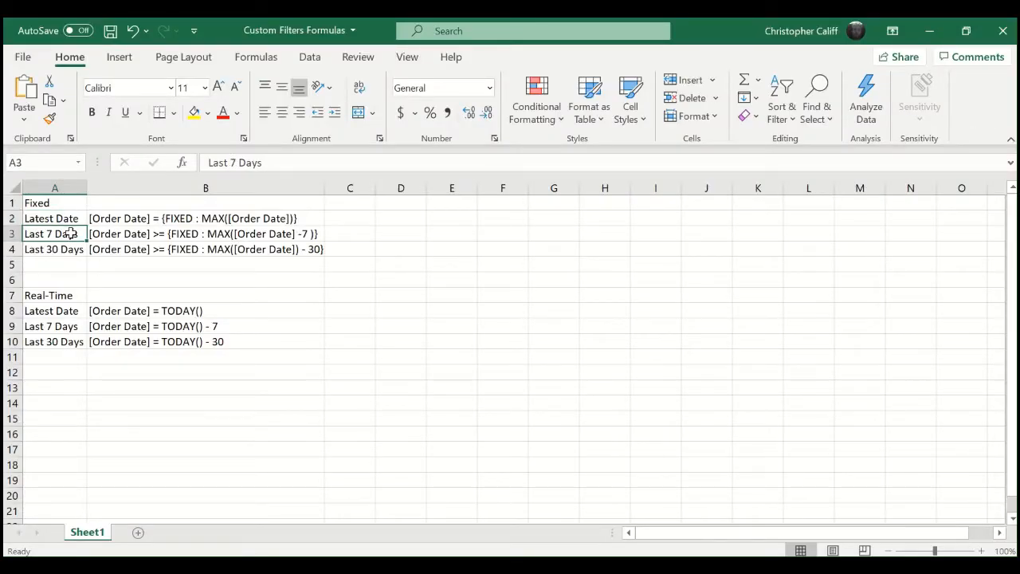
pyautogui.hotkey('alt', 'Tab')
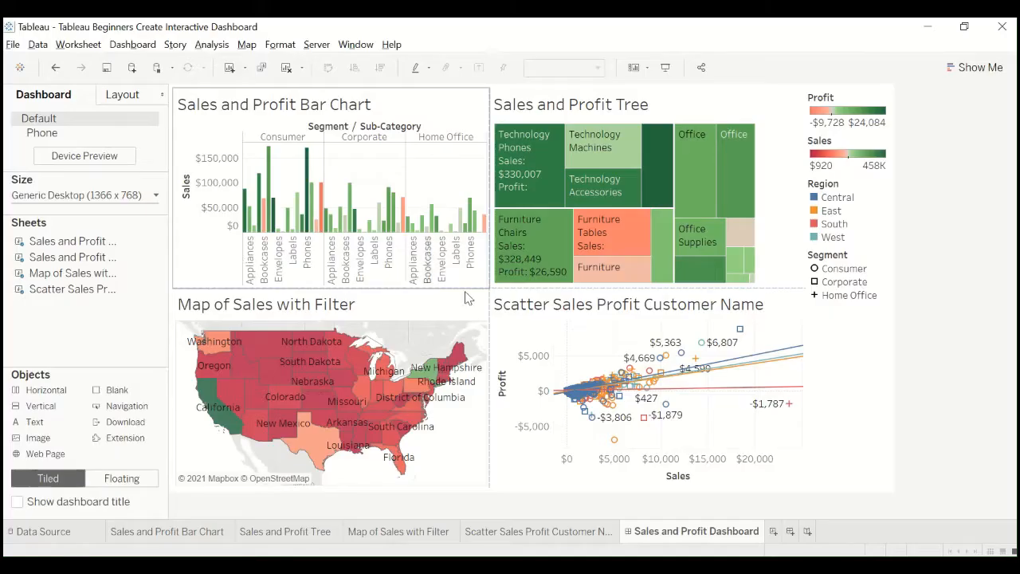
pyautogui.click(835, 403)
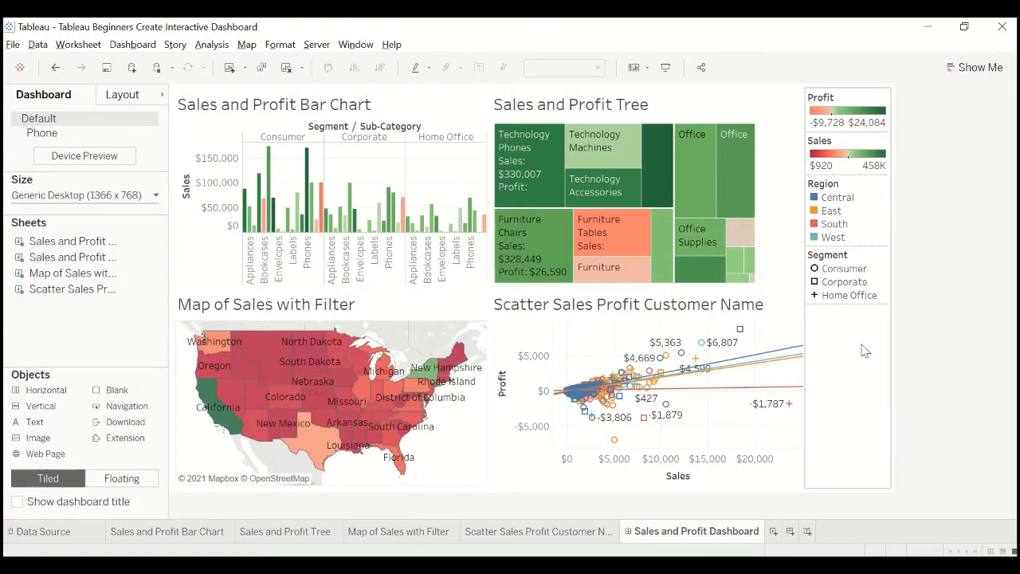
pyautogui.hotkey('alt', 'Tab')
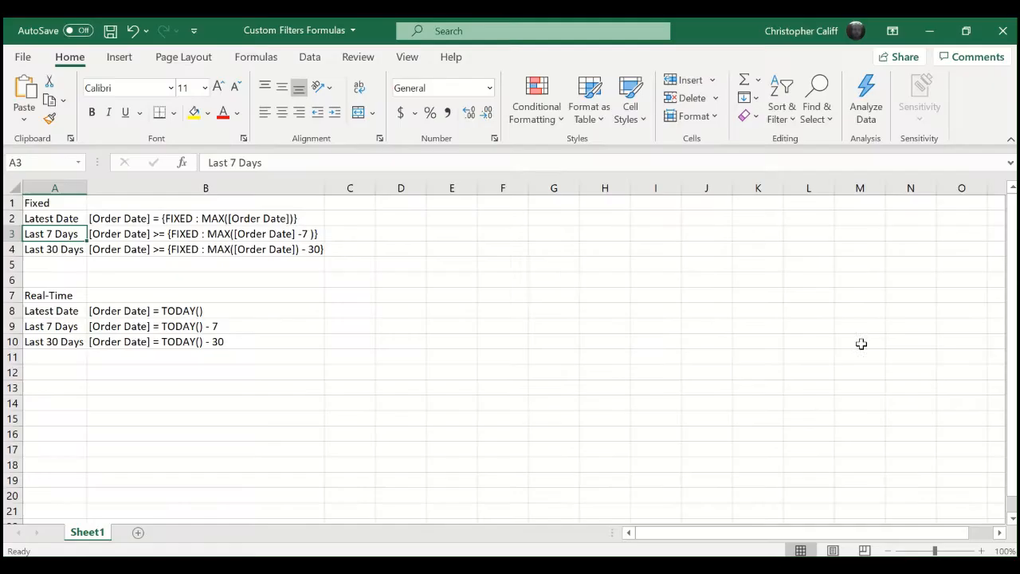
pyautogui.click(40, 250)
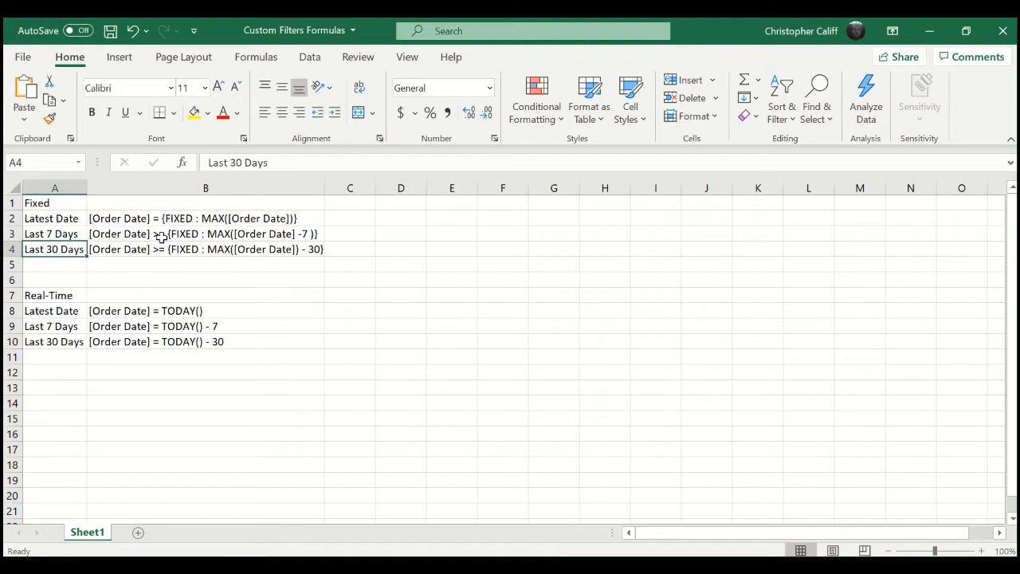
pyautogui.hotkey('alt', 'Tab')
pyautogui.click(180, 311)
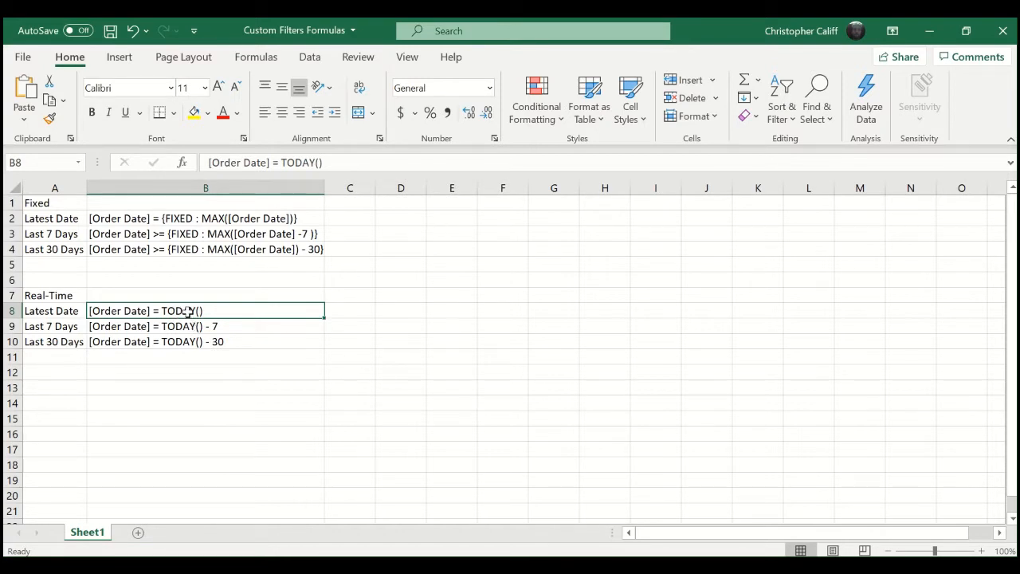
# Step: Switch to Tableau, open the Sales and Profit Bar Chart worksheet, and check the Fixed filter names in the Excel workbook
pyautogui.hotkey('alt', 'Tab')
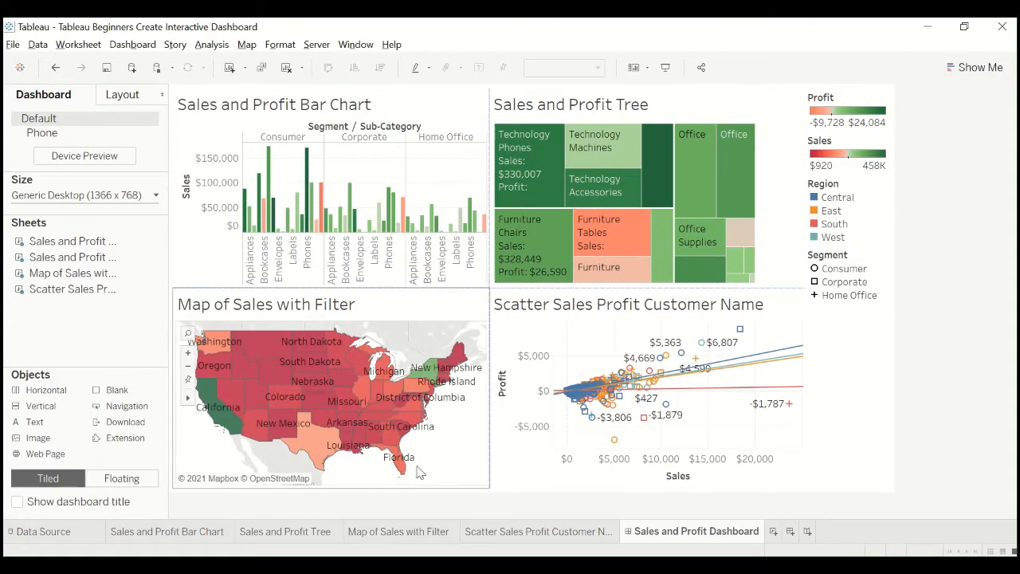
pyautogui.click(184, 531)
pyautogui.hotkey('alt', 'Tab')
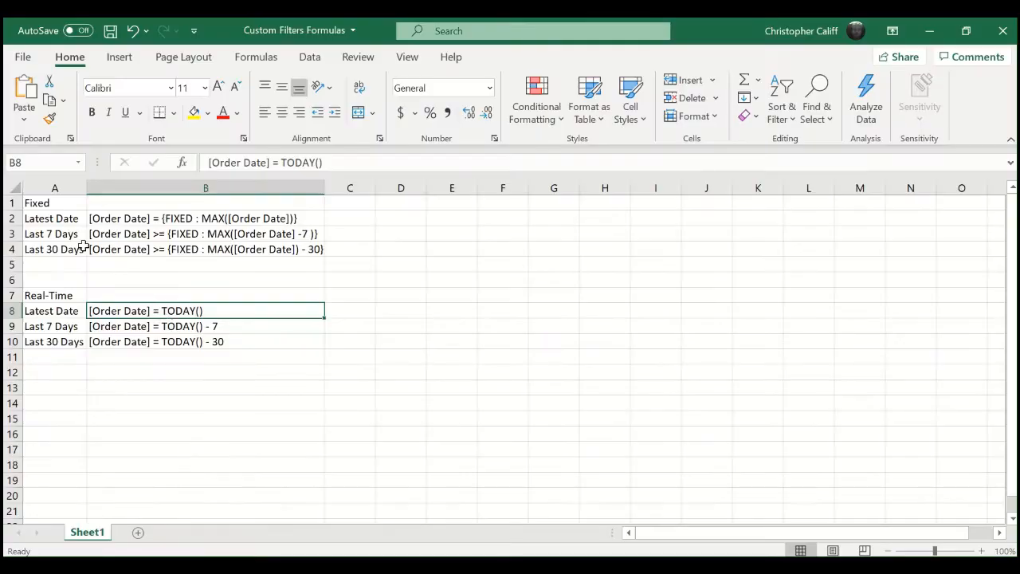
pyautogui.click(63, 223)
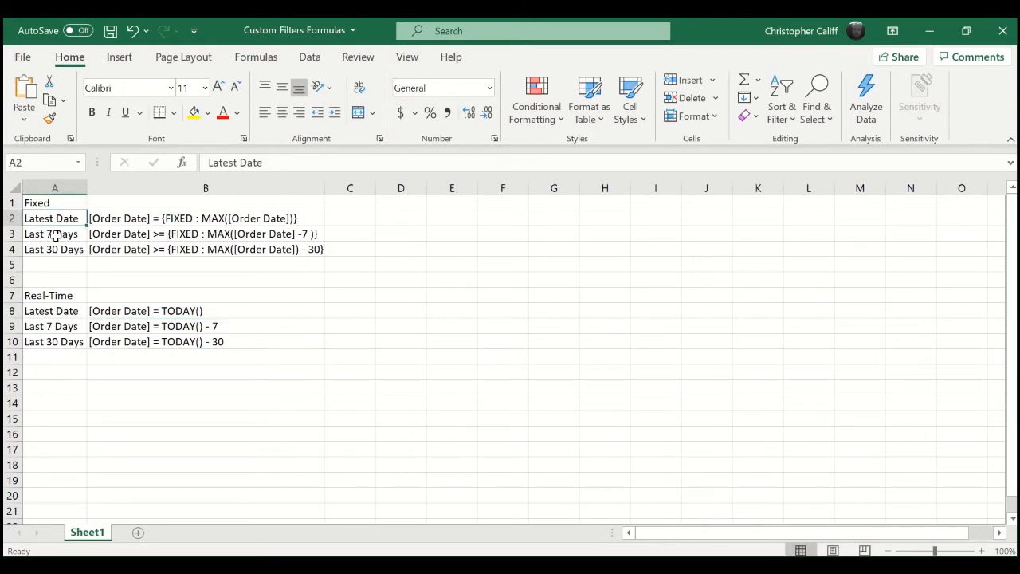
pyautogui.hotkey('alt', 'Tab')
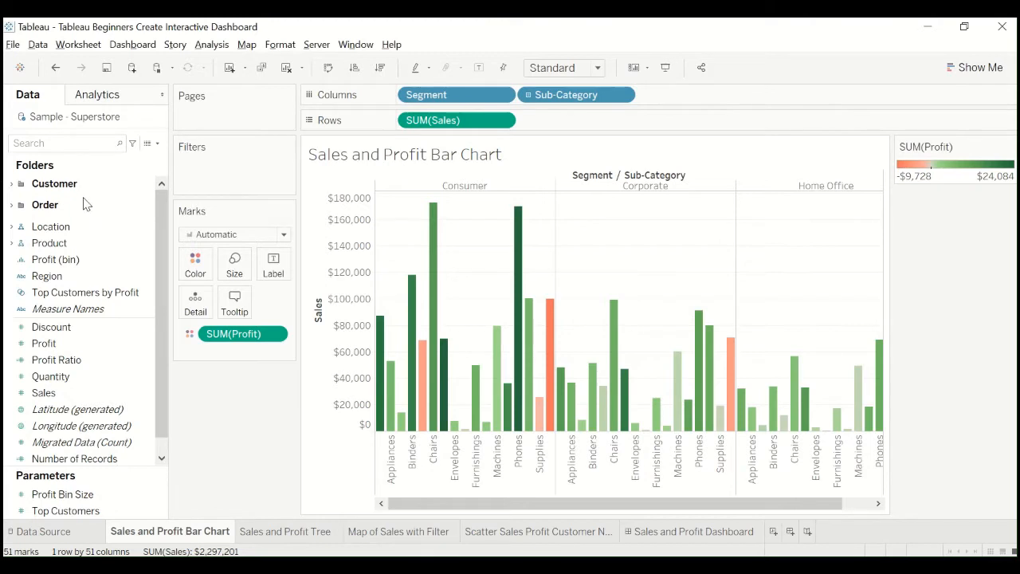
# Step: Start a new set from the Order Date field in the Order folder and name it Latest Date
pyautogui.click(13, 208)
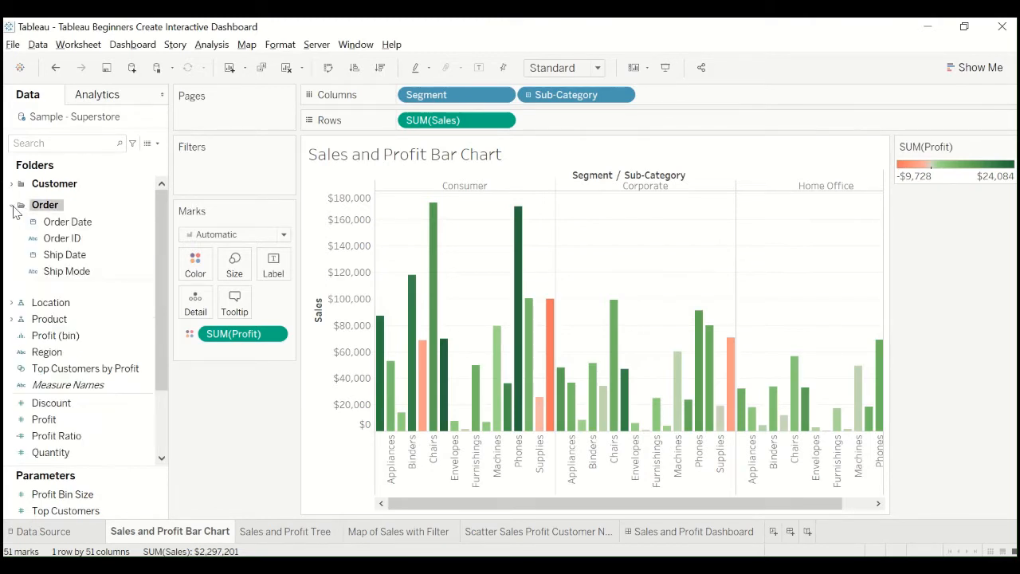
pyautogui.rightClick(78, 224)
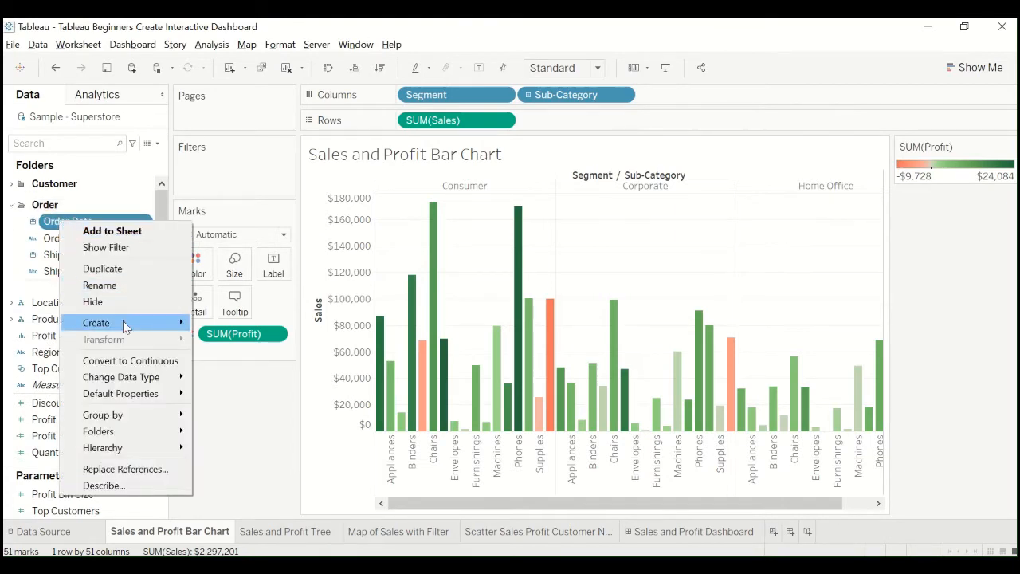
pyautogui.moveTo(128, 326)
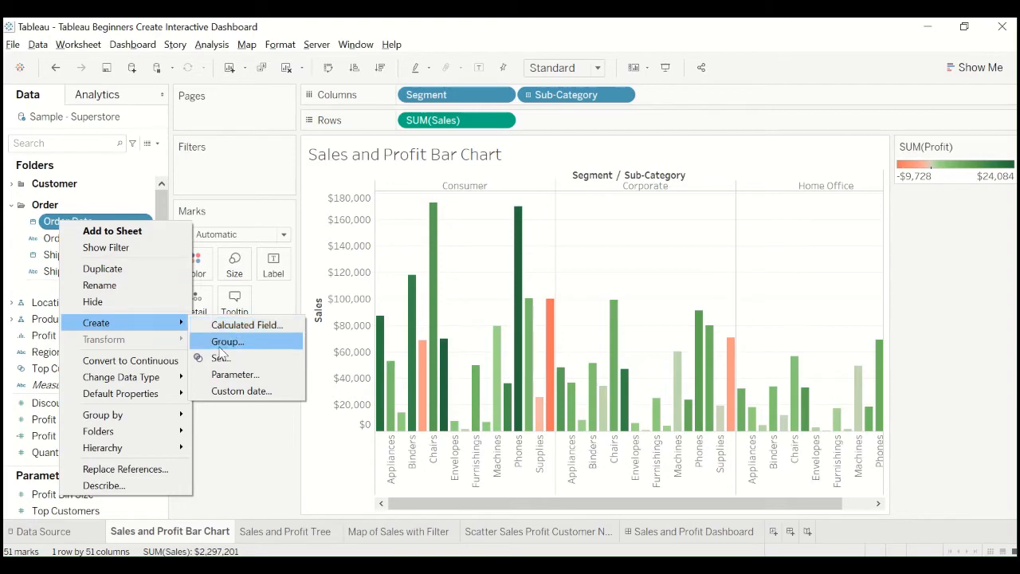
pyautogui.click(221, 358)
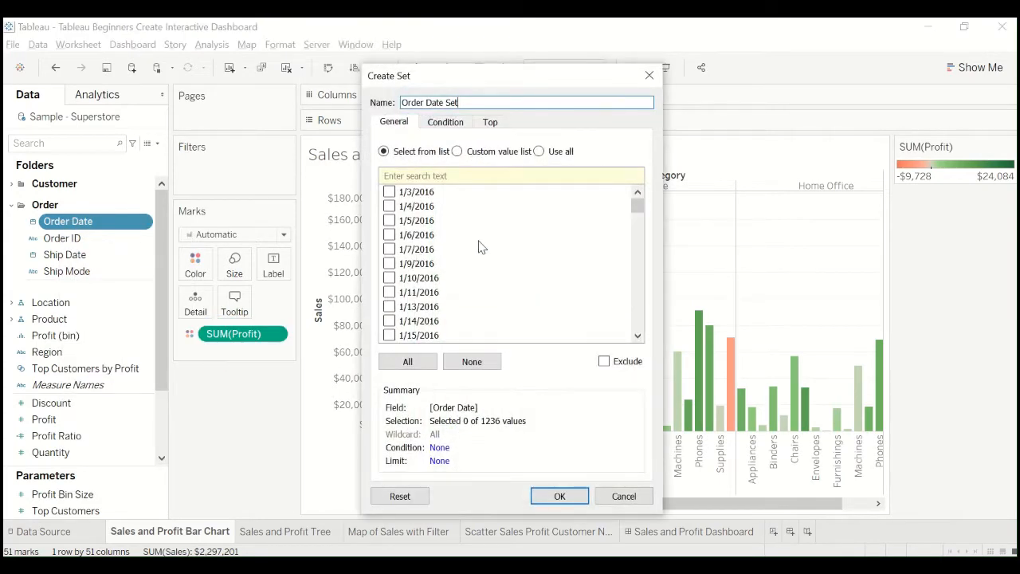
pyautogui.hotkey('alt', 'Tab')
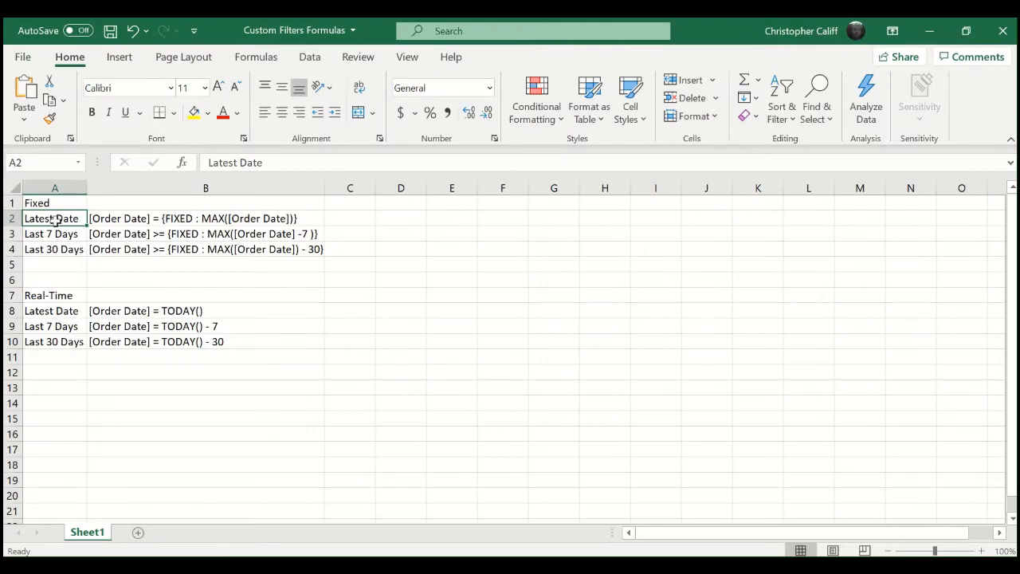
pyautogui.hotkey('alt', 'Tab')
pyautogui.moveTo(467, 102); pyautogui.dragTo(371, 103)
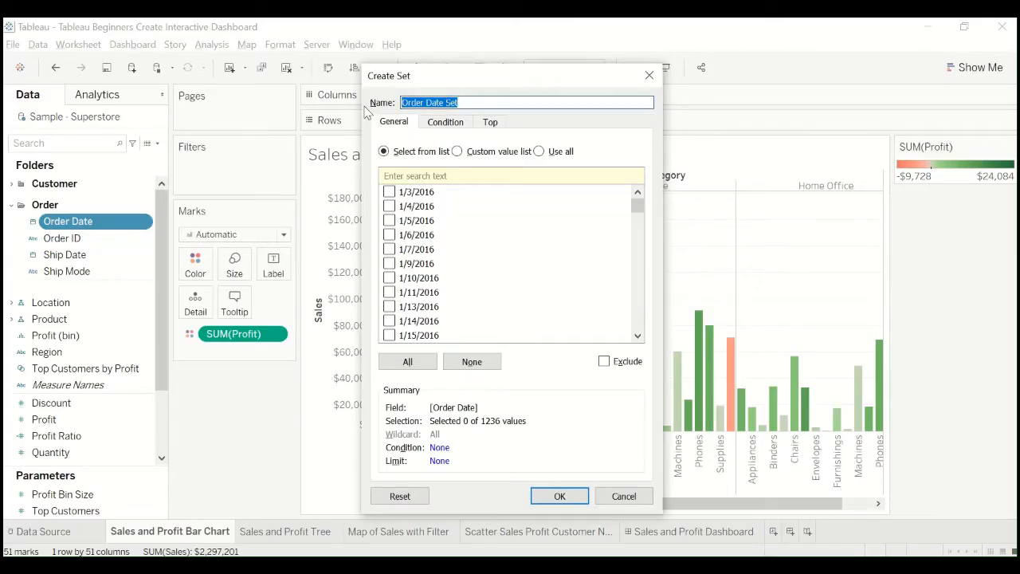
pyautogui.write('Latest Date')
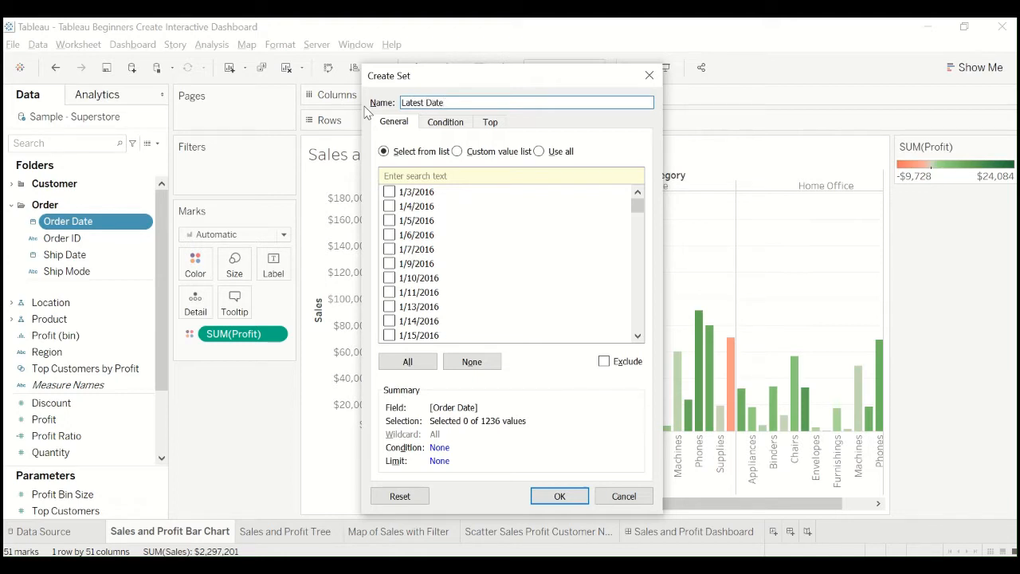
# Step: Base the set's condition on a formula and copy the Fixed Latest Date formula from cell B2 of the Excel workbook
pyautogui.click(442, 122)
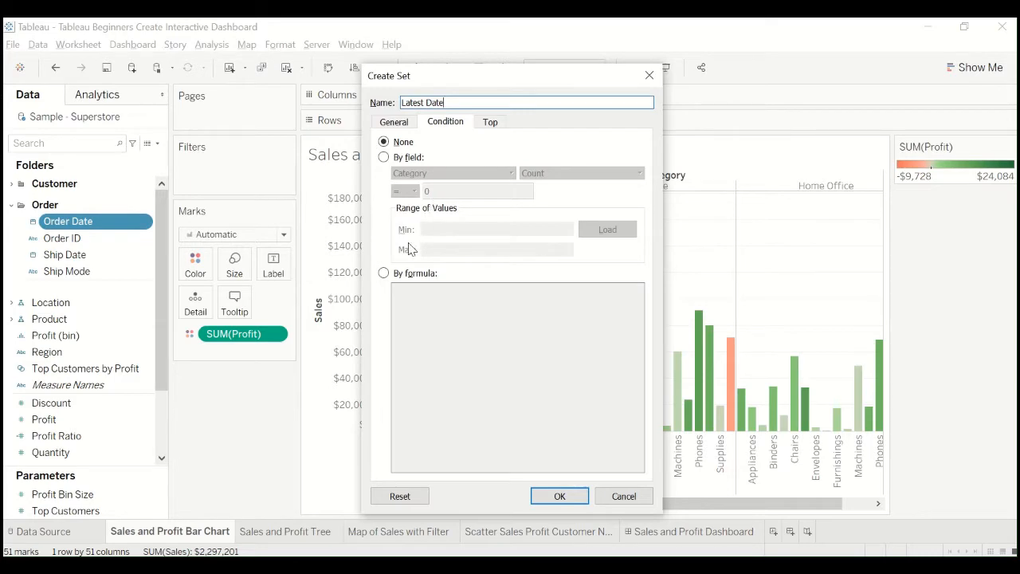
pyautogui.click(383, 273)
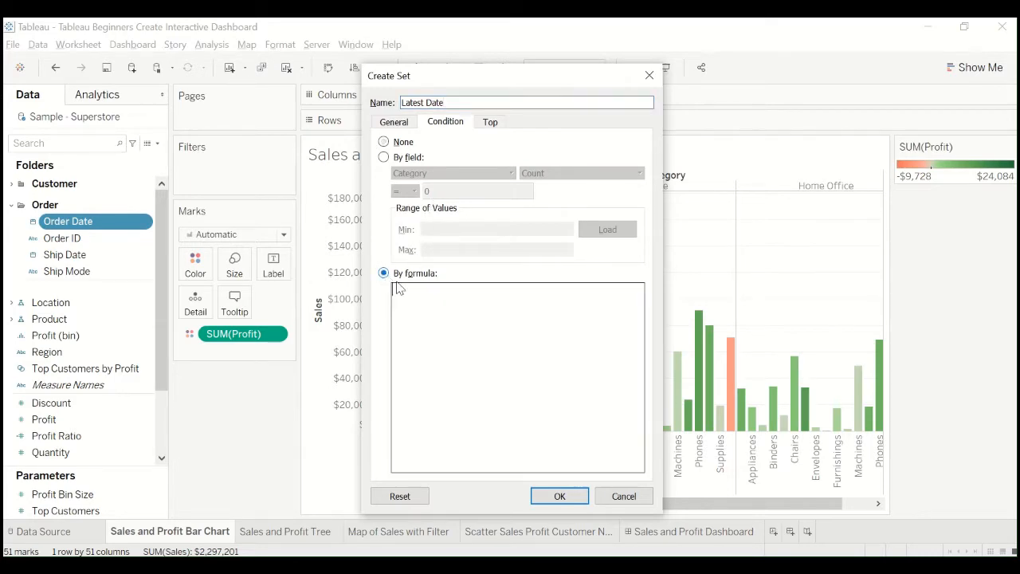
pyautogui.hotkey('alt', 'Tab')
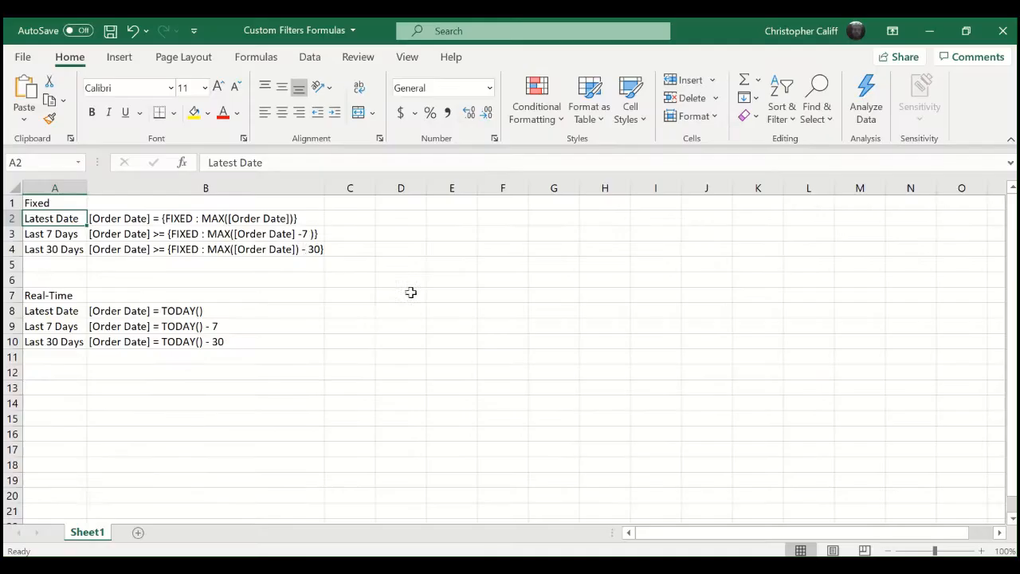
pyautogui.click(205, 217)
pyautogui.doubleClick(307, 222)
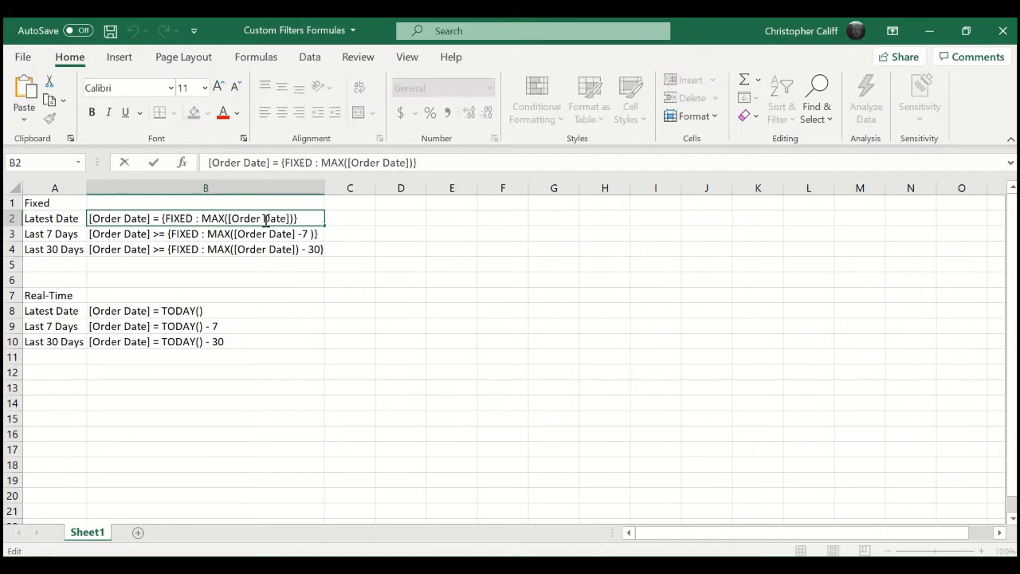
pyautogui.moveTo(296, 220); pyautogui.dragTo(82, 214)
pyautogui.hotkey('ctrl', 'c')
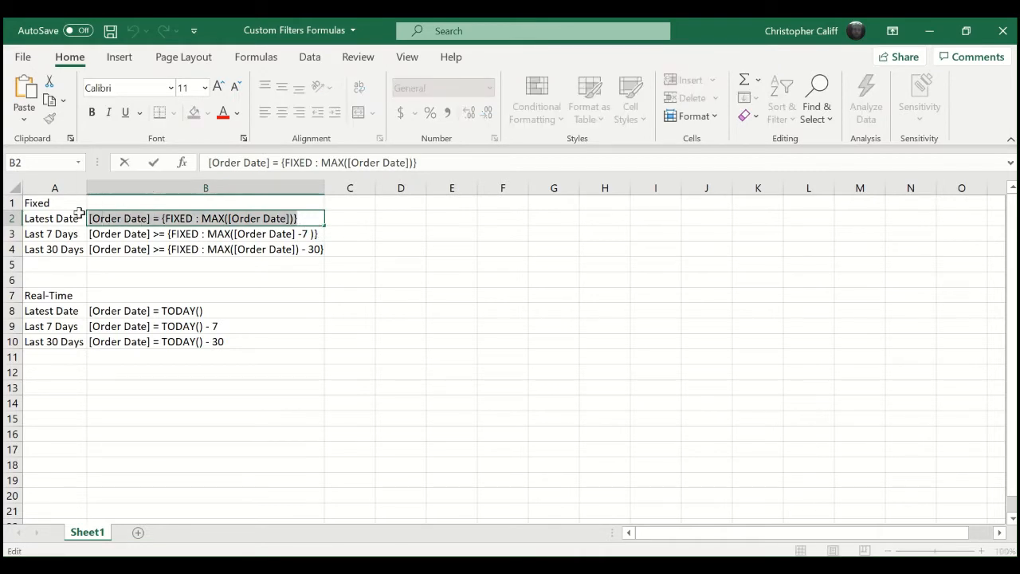
pyautogui.click(341, 217)
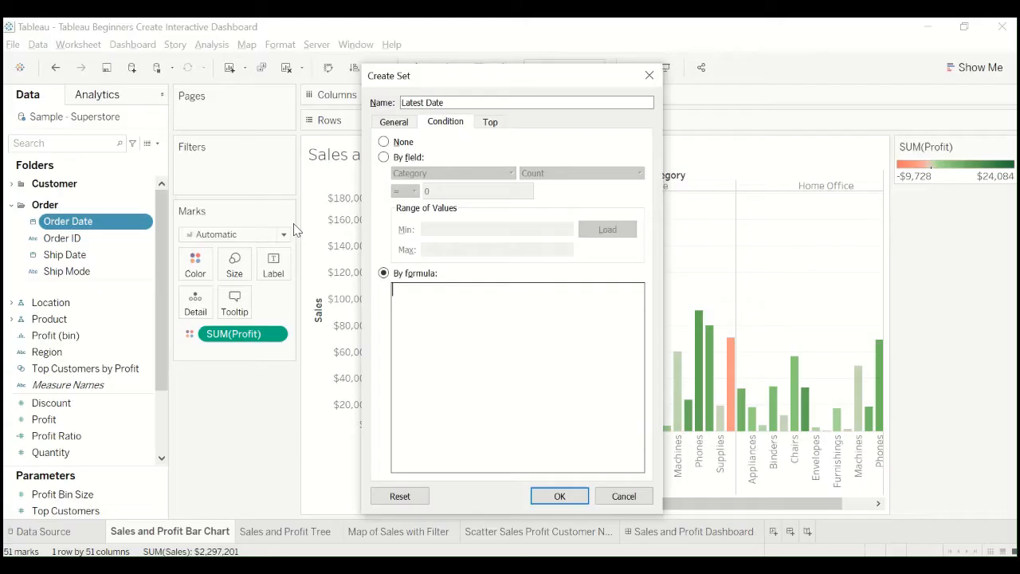
# Step: Paste [Order Date] = {FIXED : MAX([Order Date])} as the Latest Date set's condition formula and check it against the Excel workbook
pyautogui.hotkey('ctrl', 'v')
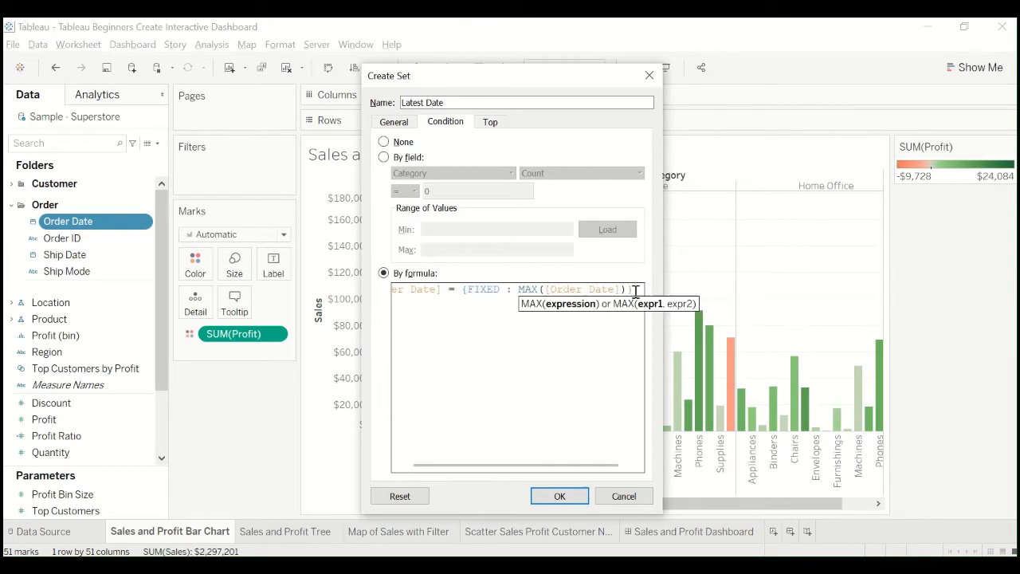
pyautogui.click(637, 292)
pyautogui.moveTo(562, 468); pyautogui.dragTo(492, 465)
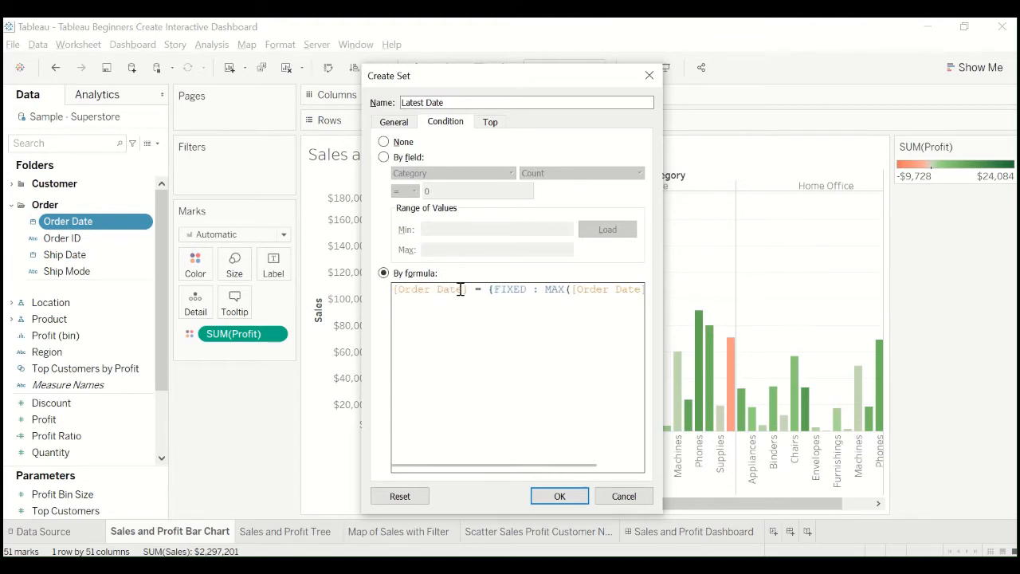
pyautogui.hotkey('alt', 'Tab')
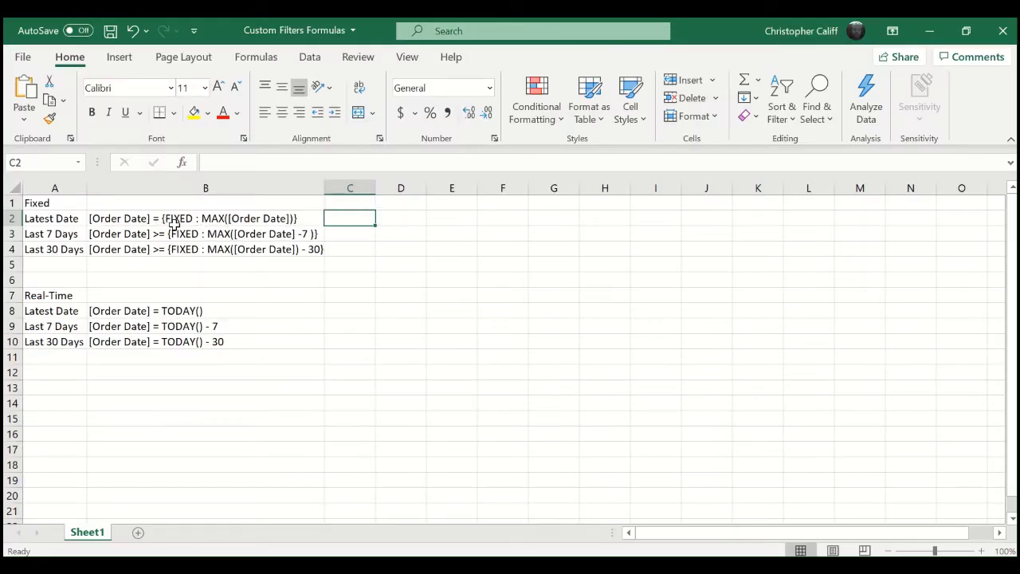
pyautogui.hotkey('alt', 'Tab')
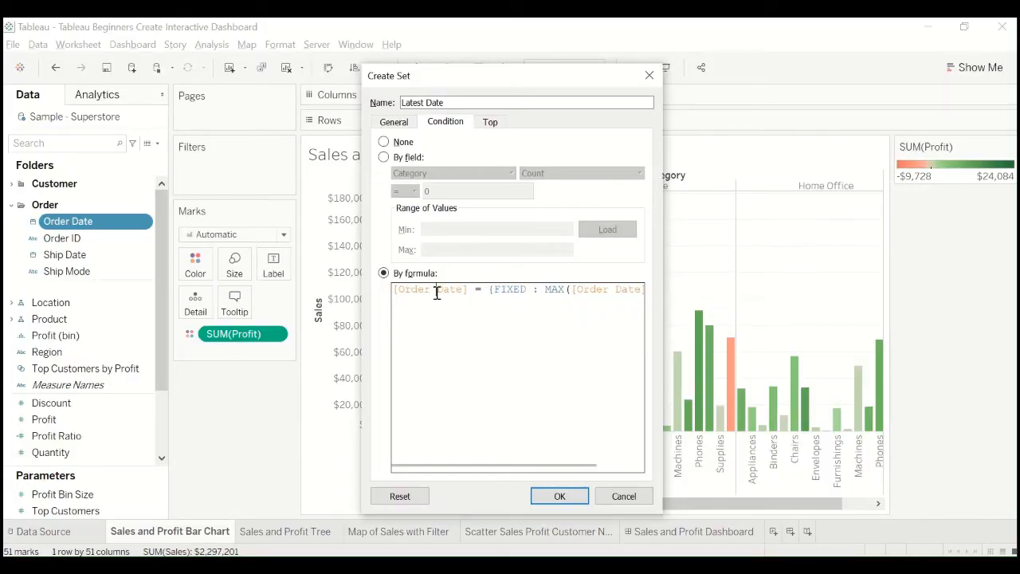
pyautogui.moveTo(536, 470); pyautogui.dragTo(588, 471)
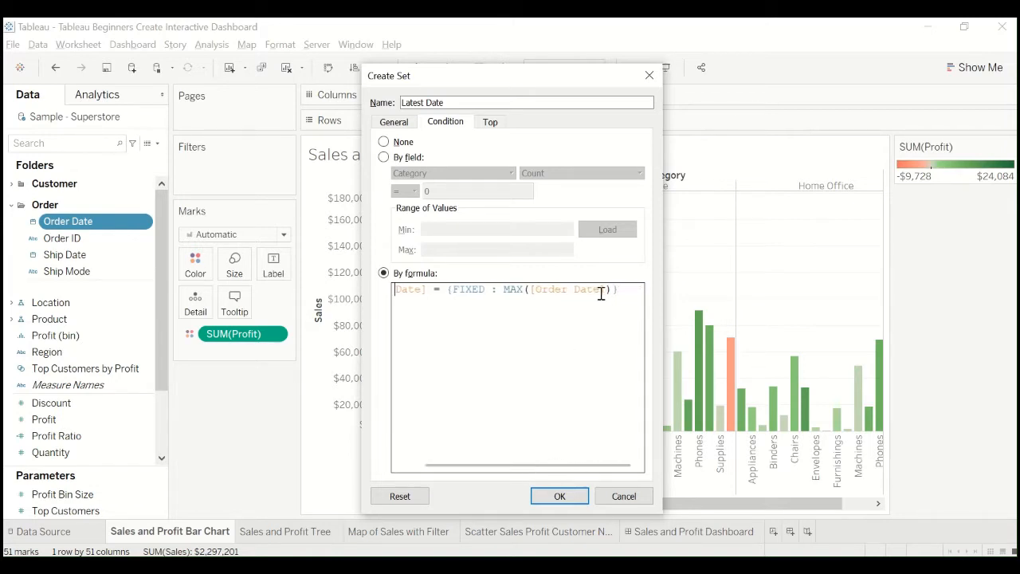
pyautogui.click(448, 104)
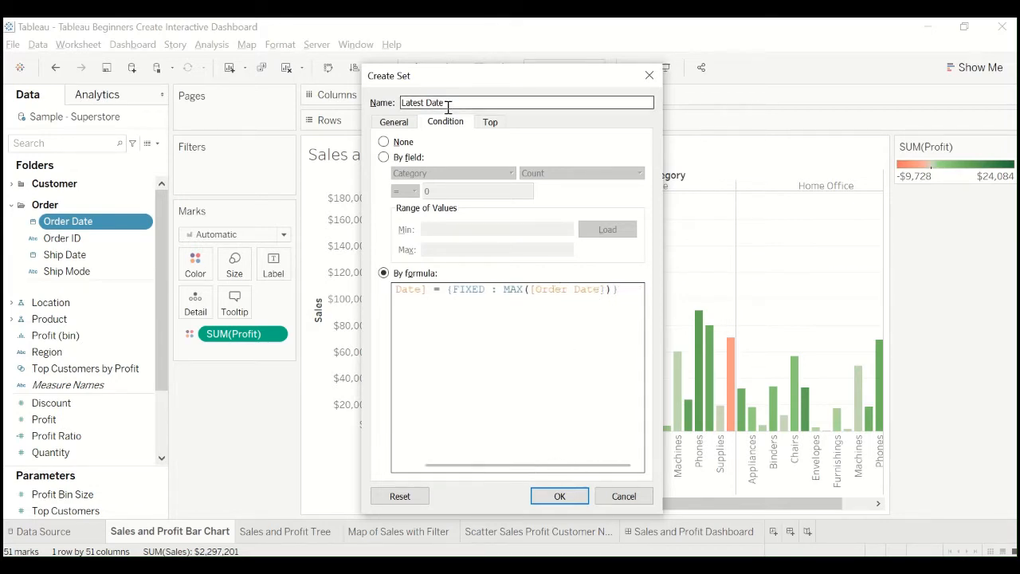
# Step: Check the Real-Time Latest Date formula in cell B8 of the Excel workbook, and create the Latest Date set in Tableau
pyautogui.hotkey('alt', 'Tab')
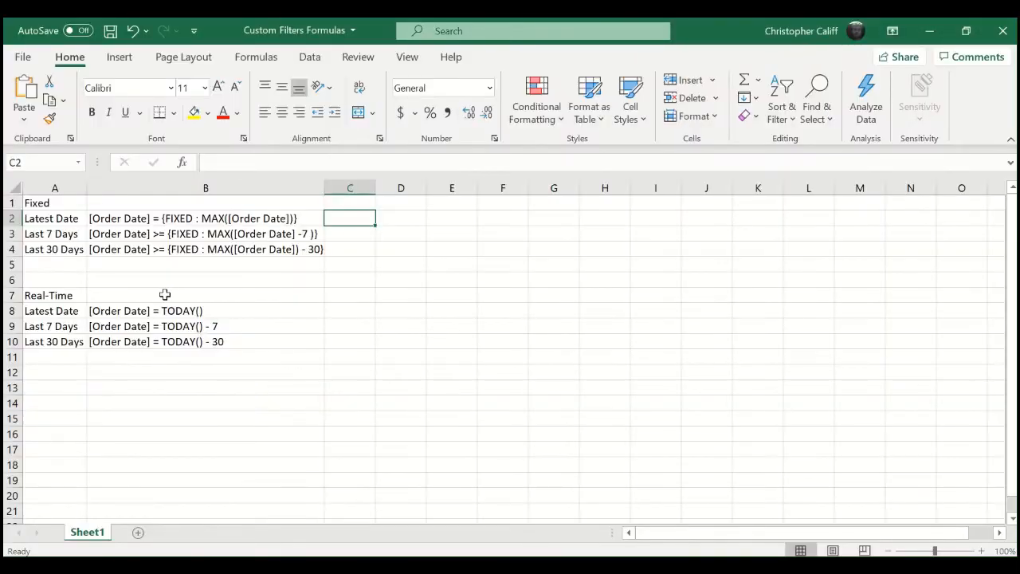
pyautogui.click(122, 312)
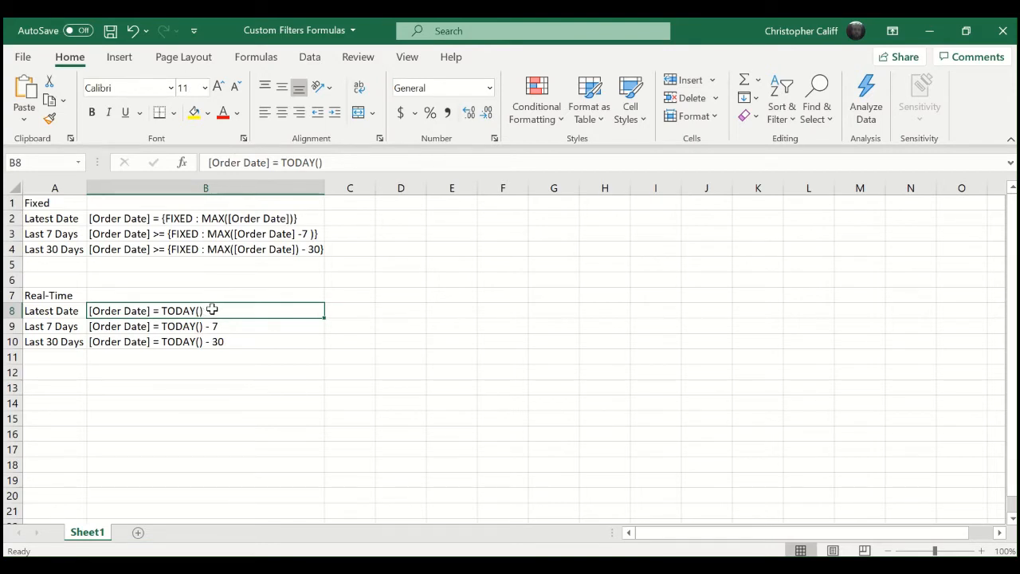
pyautogui.hotkey('alt', 'Tab')
pyautogui.hotkey('alt', 'Tab')
pyautogui.hotkey('alt', 'Tab')
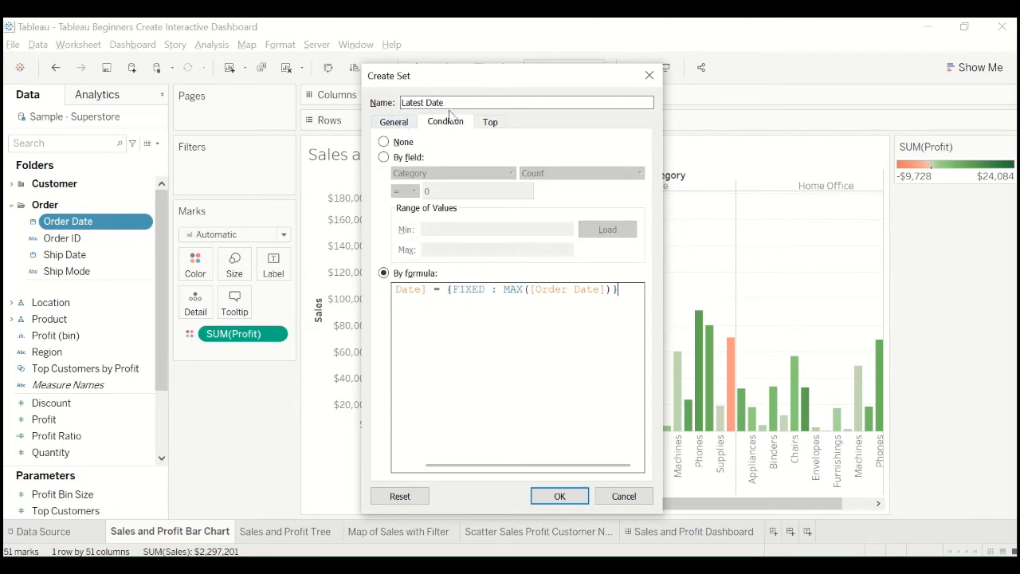
pyautogui.click(560, 495)
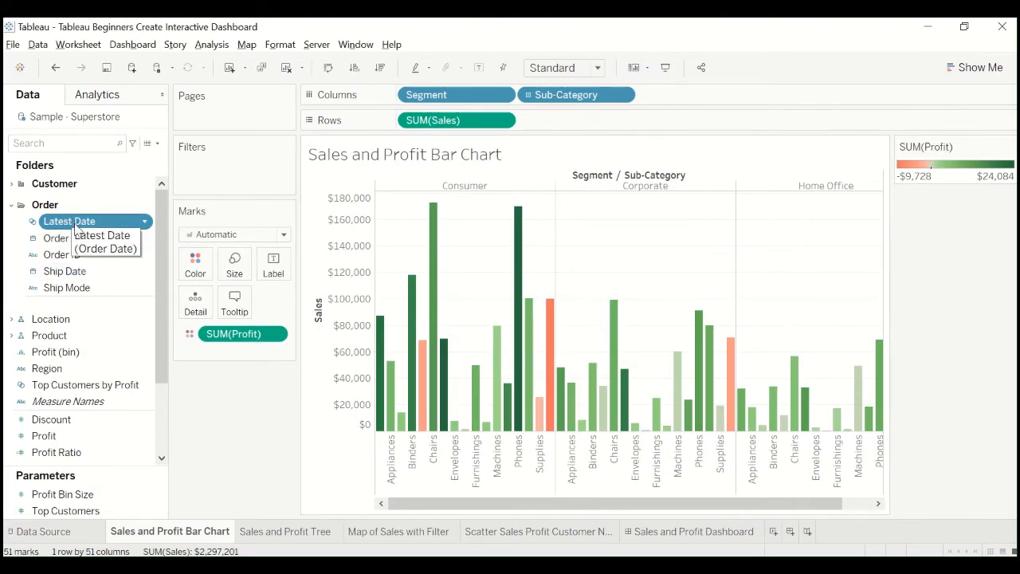
# Step: Check the second Fixed filter name in the Excel workbook, and start a new Order Date set in Tableau named Last 7 Days
pyautogui.click(67, 242)
pyautogui.hotkey('alt', 'Tab')
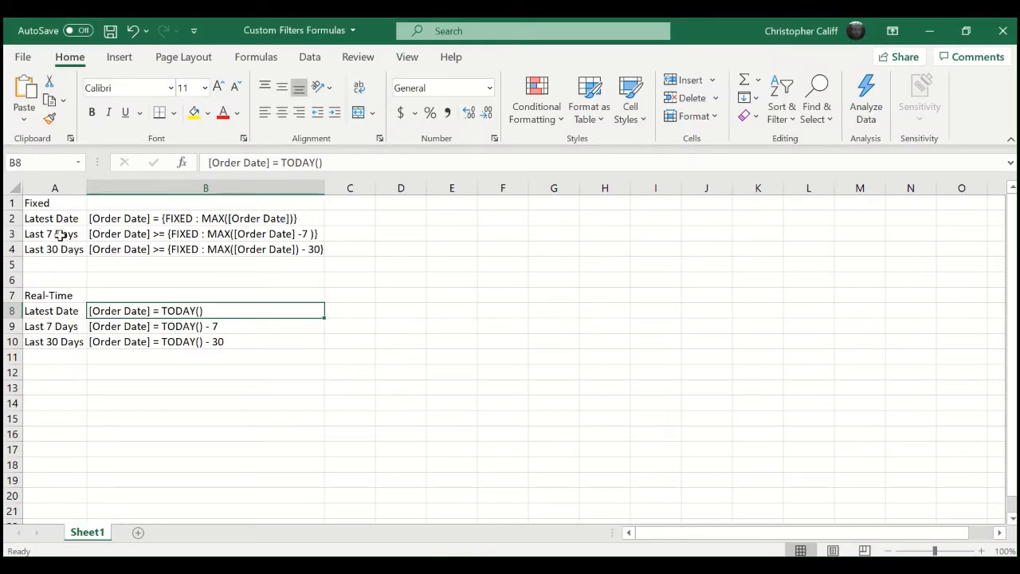
pyautogui.click(60, 234)
pyautogui.hotkey('alt', 'Tab')
pyautogui.rightClick(70, 241)
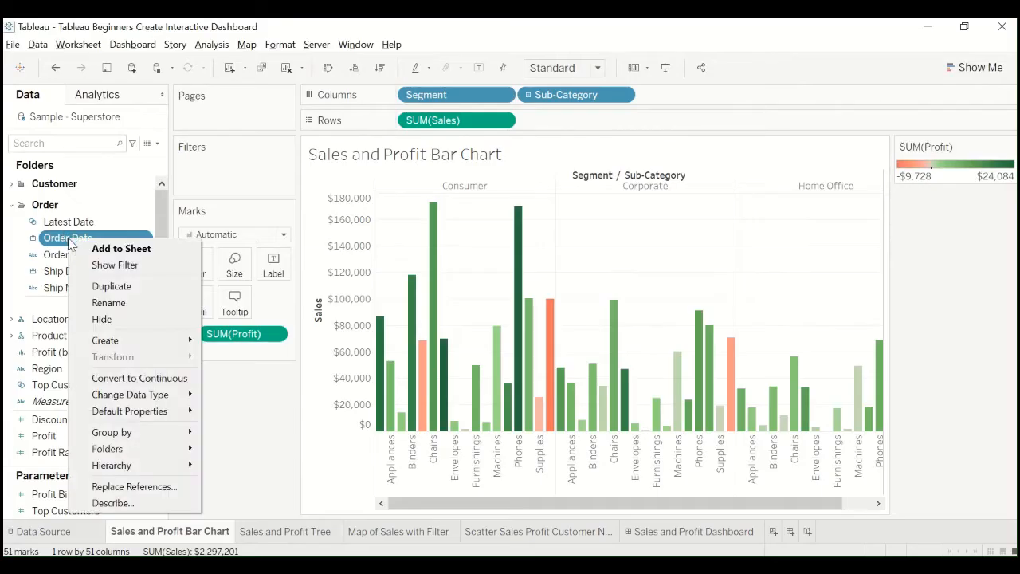
pyautogui.moveTo(132, 341)
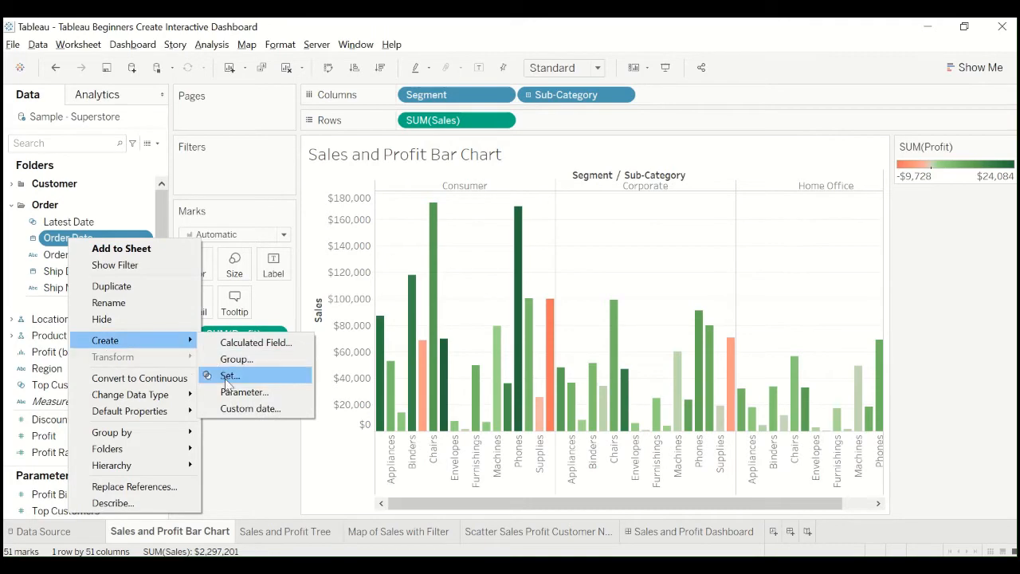
pyautogui.click(228, 376)
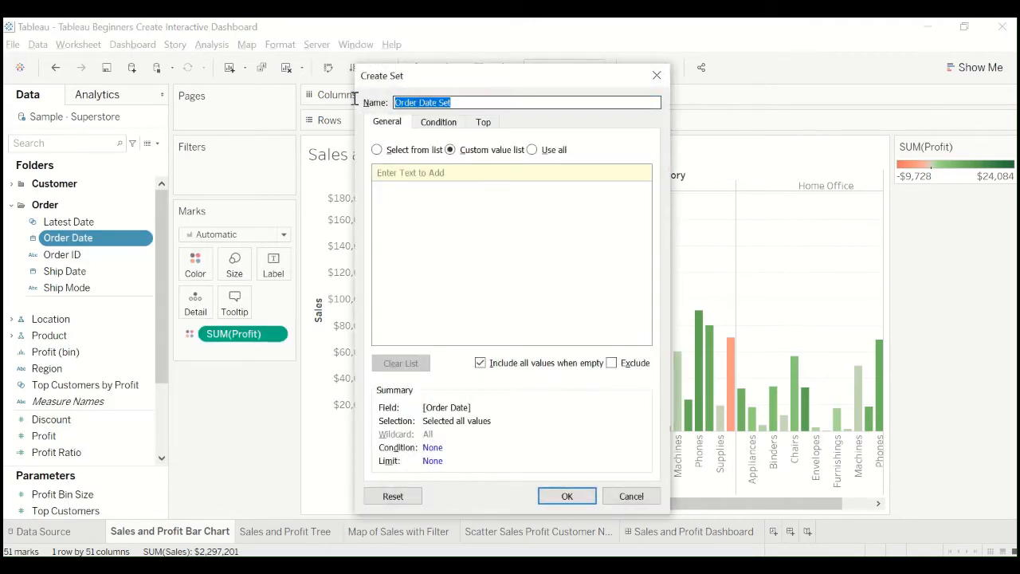
pyautogui.write('Last 7 Days')
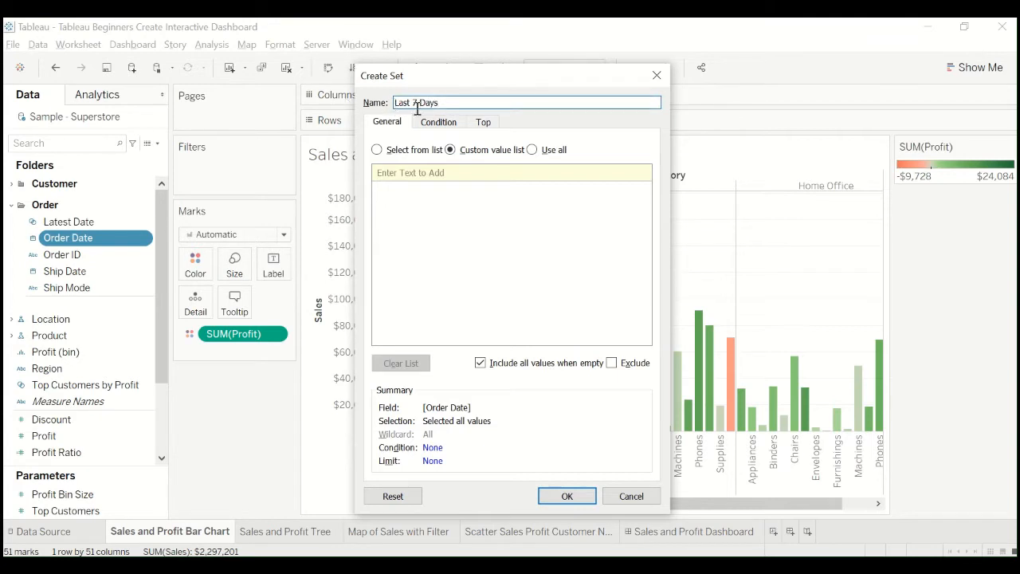
# Step: Base the Last 7 Days set's condition on [Order Date] >= {FIXED : MAX([Order Date] -7 )}, copied from Excel cell B3, and create the set
pyautogui.click(449, 125)
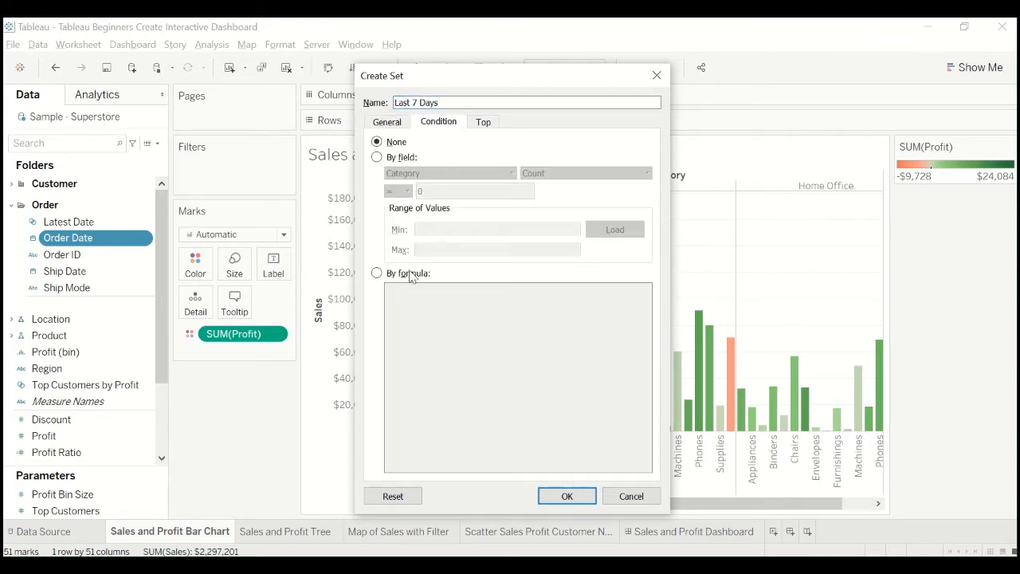
pyautogui.click(408, 273)
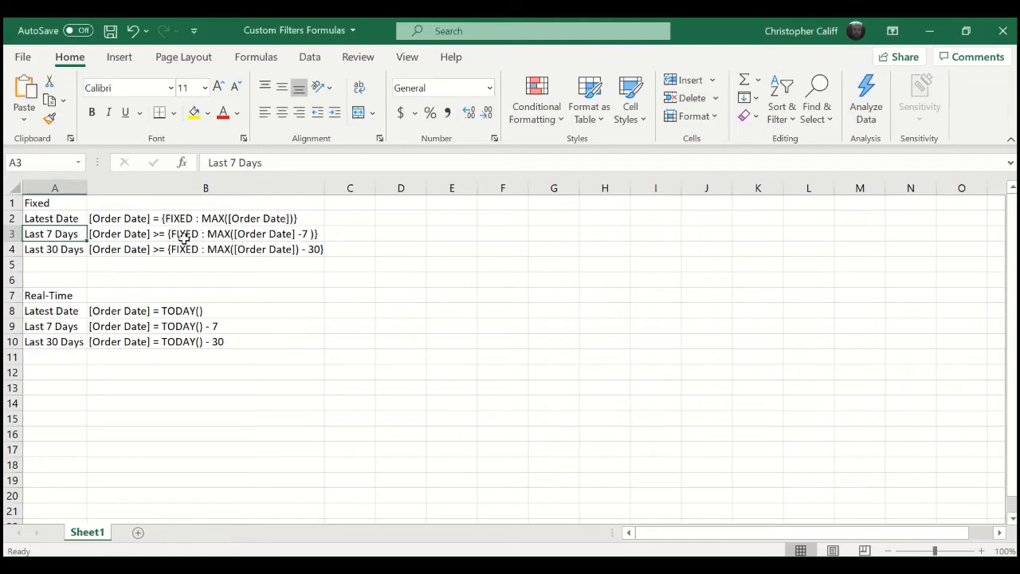
pyautogui.click(184, 238)
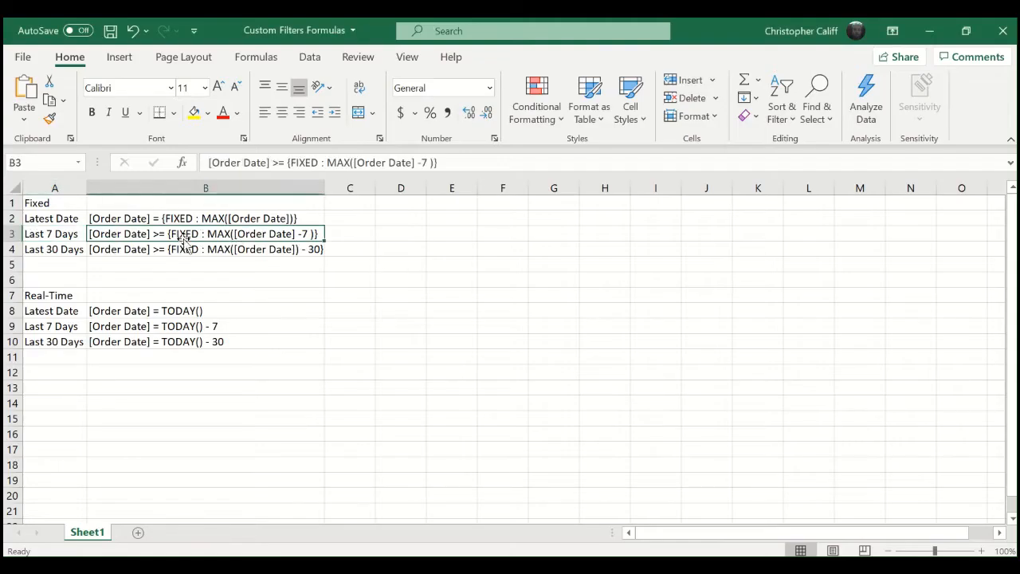
pyautogui.press('Down')
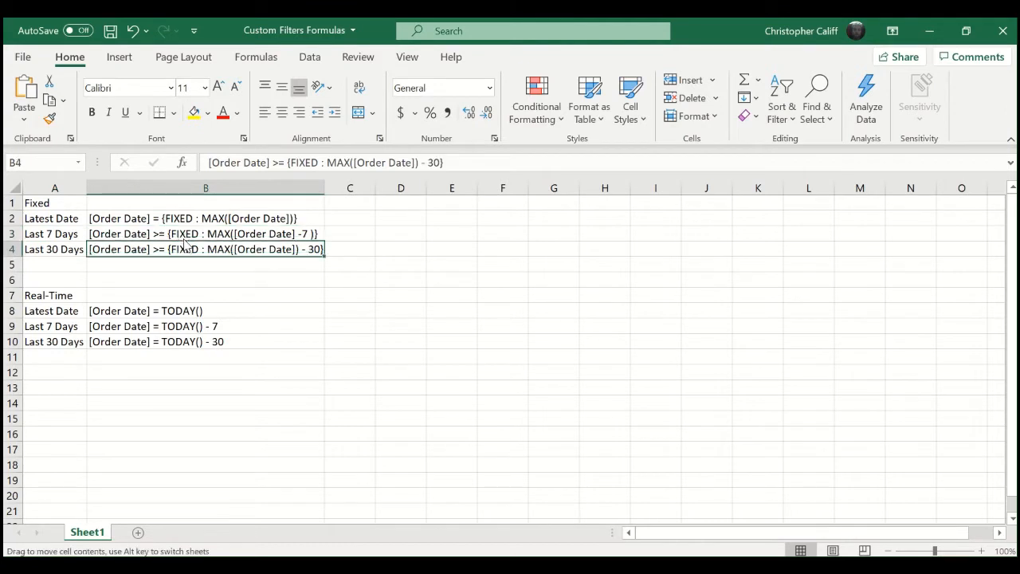
pyautogui.click(231, 232)
pyautogui.moveTo(467, 159); pyautogui.dragTo(197, 162)
pyautogui.hotkey('ctrl', 'c')
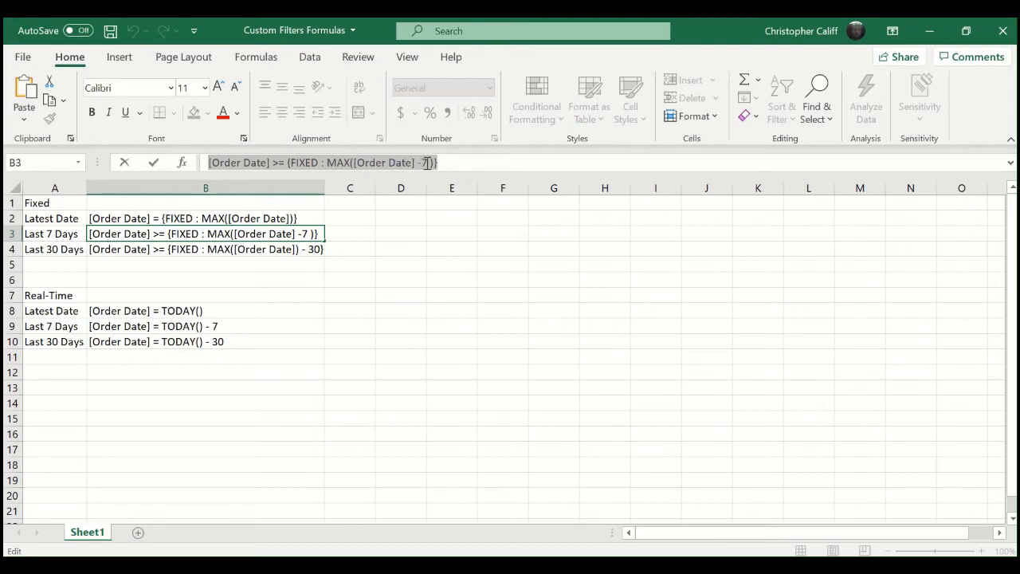
pyautogui.hotkey('alt', 'Tab')
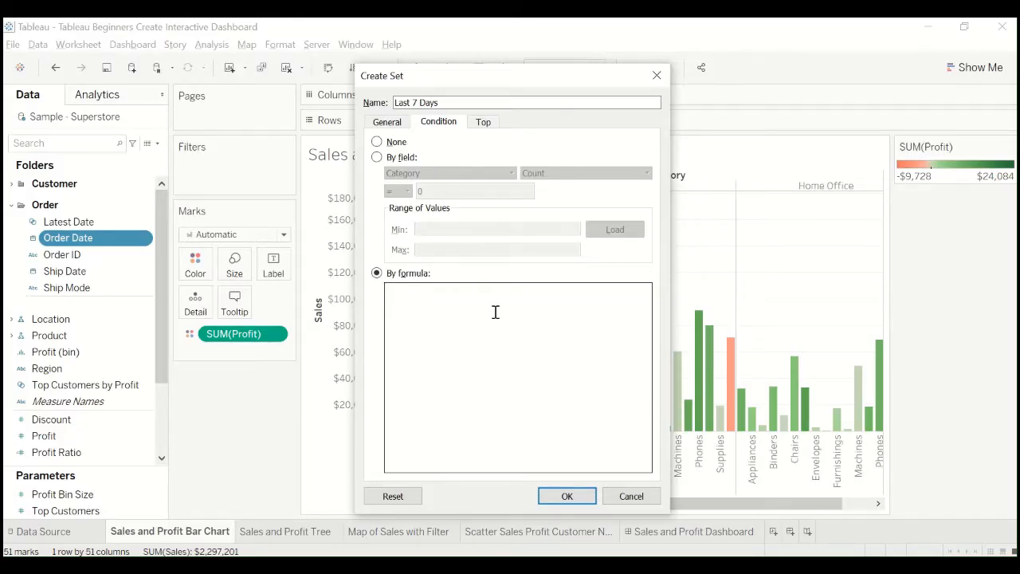
pyautogui.hotkey('ctrl', 'v')
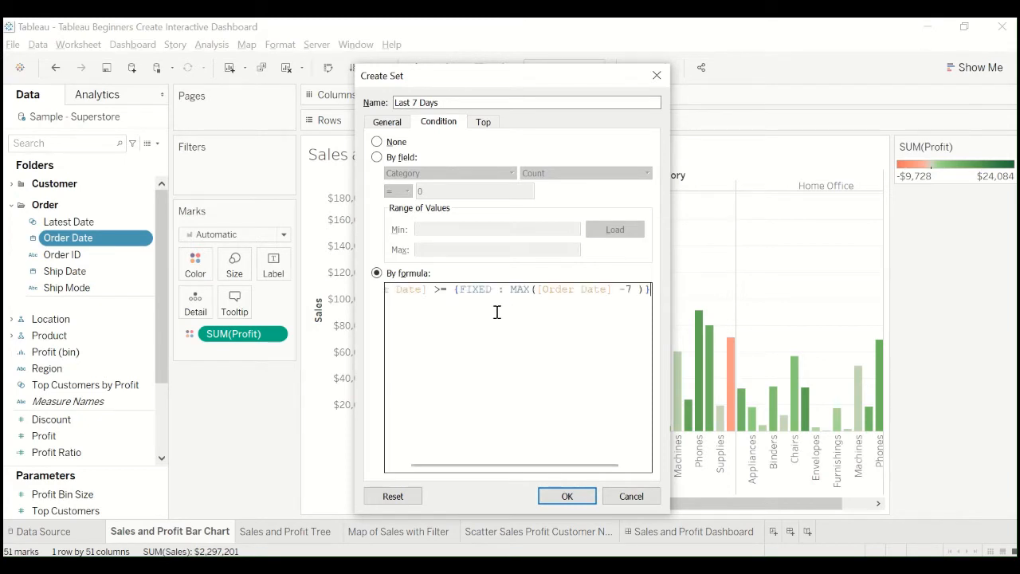
pyautogui.click(565, 497)
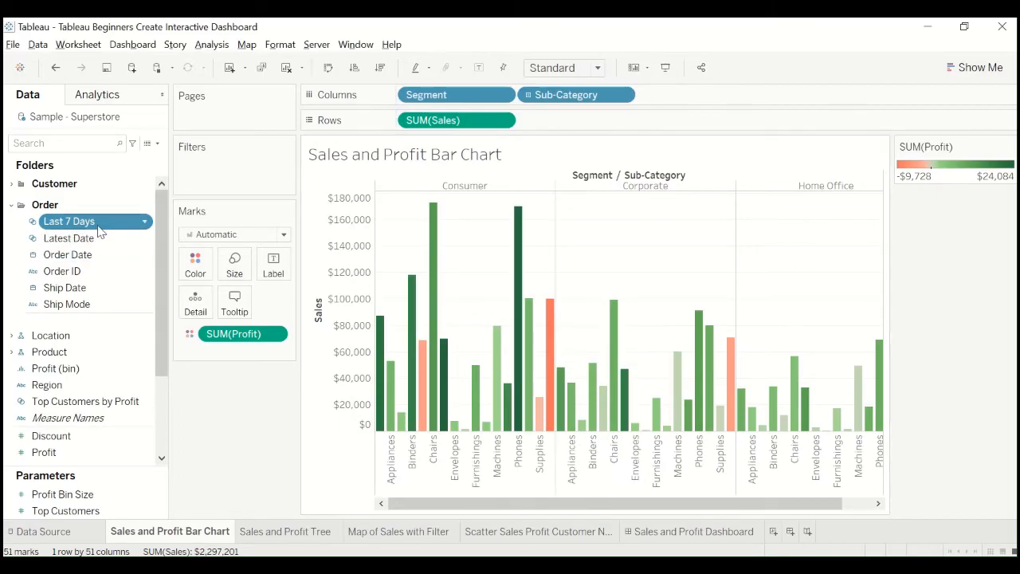
# Step: Examine the Real-Time Last 7 Days formula in cell B9 of the Excel workbook and return to Tableau
pyautogui.hotkey('alt', 'Tab')
pyautogui.click(191, 325)
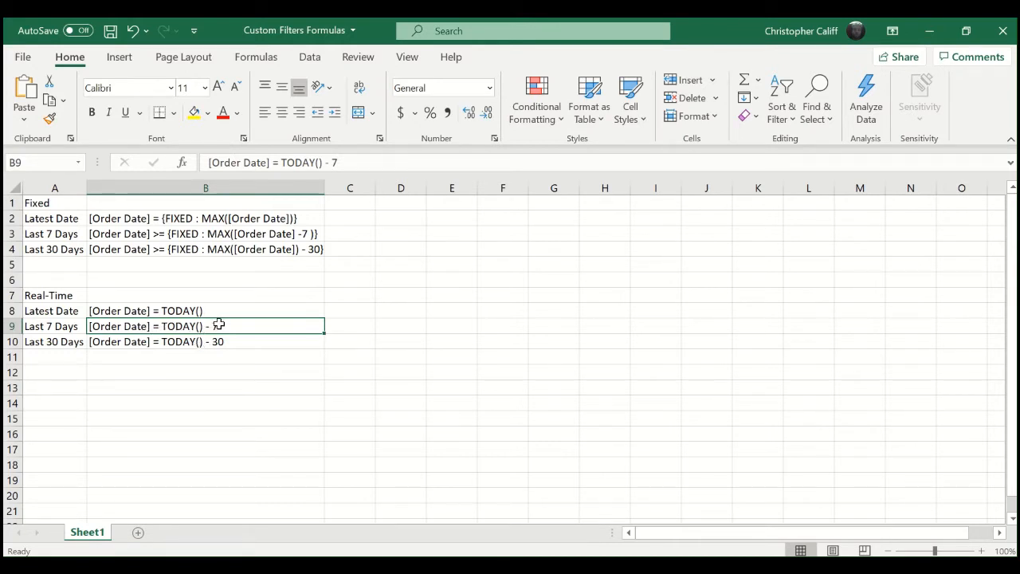
pyautogui.hotkey('alt', 'Tab')
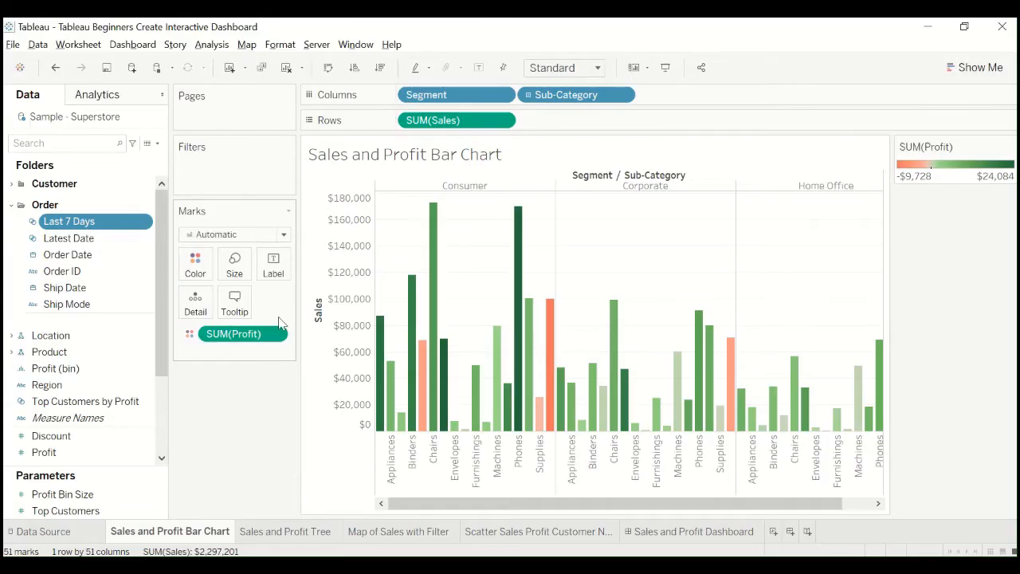
# Step: Start another set from the Order Date field and name it Last 30 Days, after the Fixed filter name in Excel cell A4
pyautogui.rightClick(62, 261)
pyautogui.moveTo(116, 364)
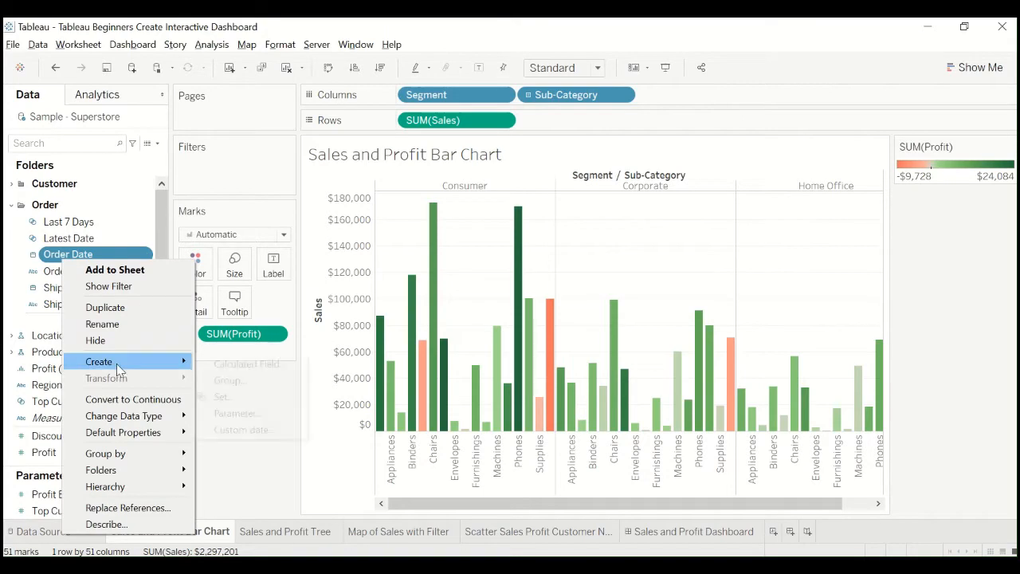
pyautogui.click(199, 396)
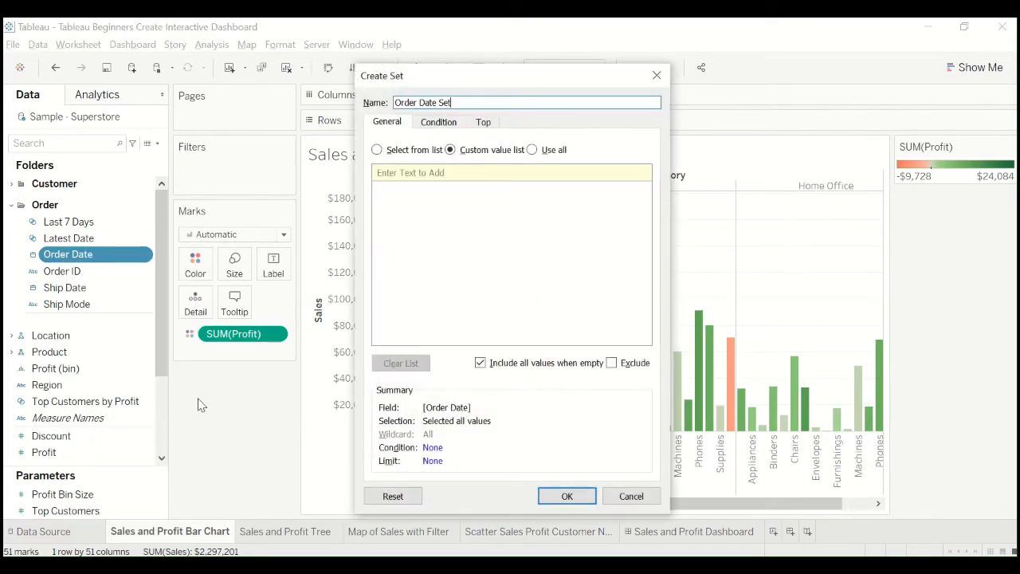
pyautogui.hotkey('alt', 'Tab')
pyautogui.click(64, 249)
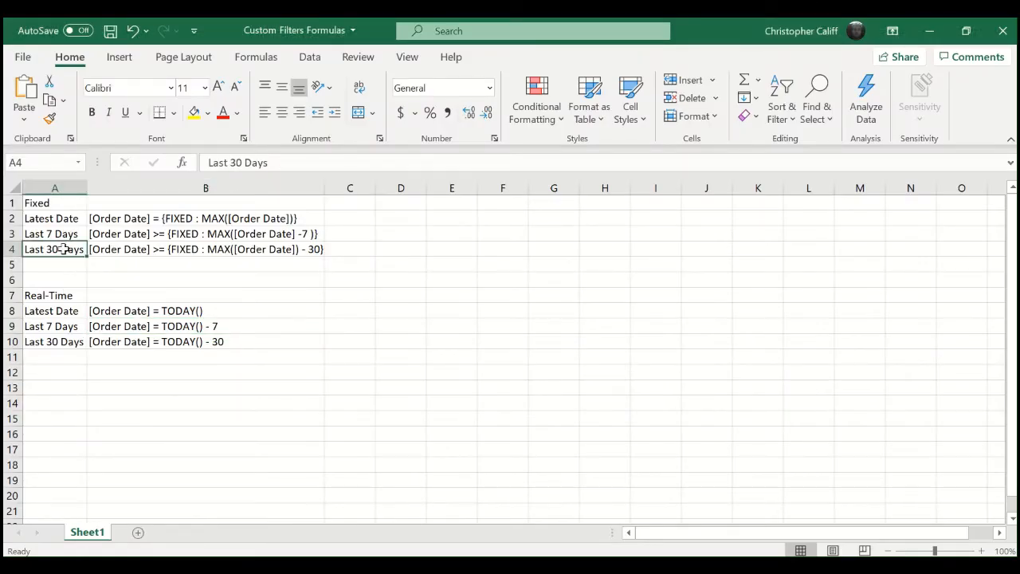
pyautogui.hotkey('ctrl', 'c')
pyautogui.hotkey('alt', 'Tab')
pyautogui.moveTo(493, 102); pyautogui.dragTo(325, 98)
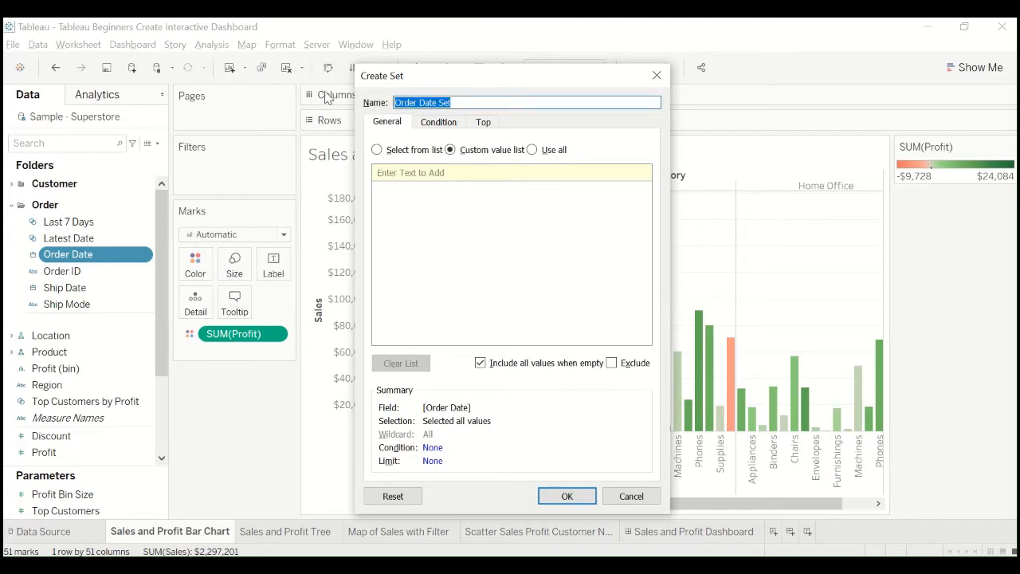
pyautogui.write('Last 30 Days')
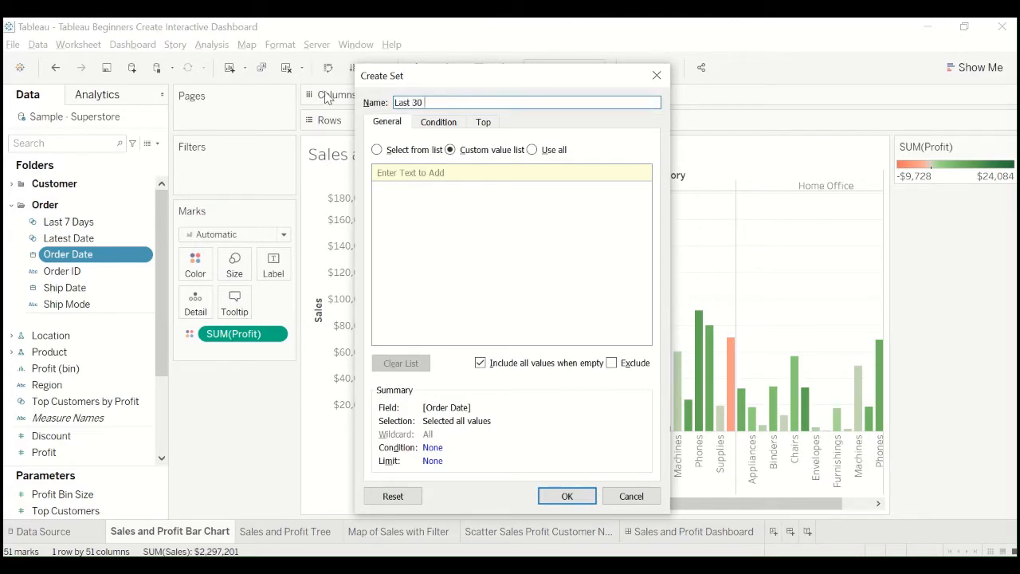
# Step: Base the Last 30 Days set's condition on the formula [Order Date] >= {FIXED : MAX([Order Date]) - 30}, copied from Excel cell B4
pyautogui.click(438, 121)
pyautogui.click(403, 274)
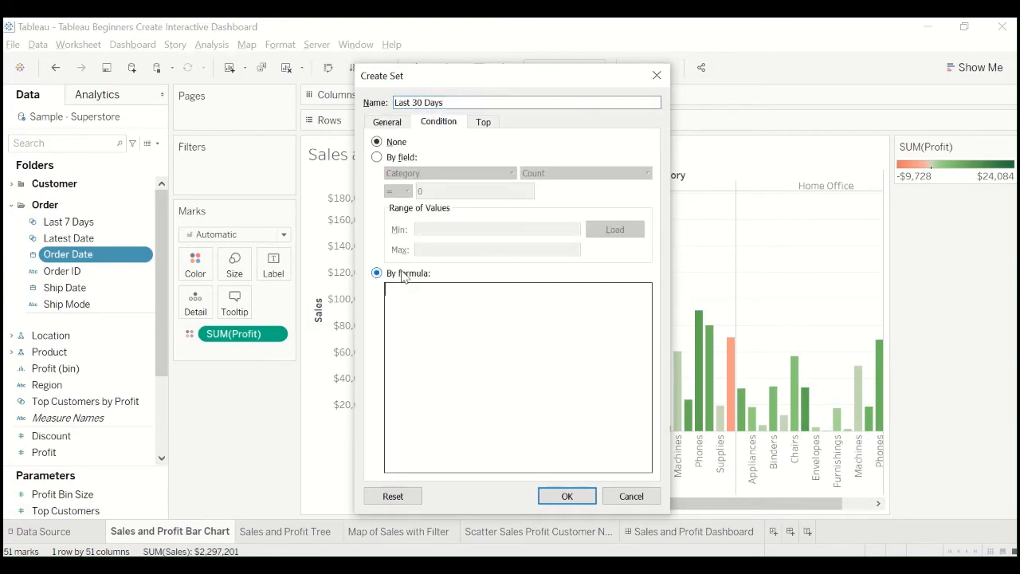
pyautogui.hotkey('alt', 'Tab')
pyautogui.doubleClick(171, 248)
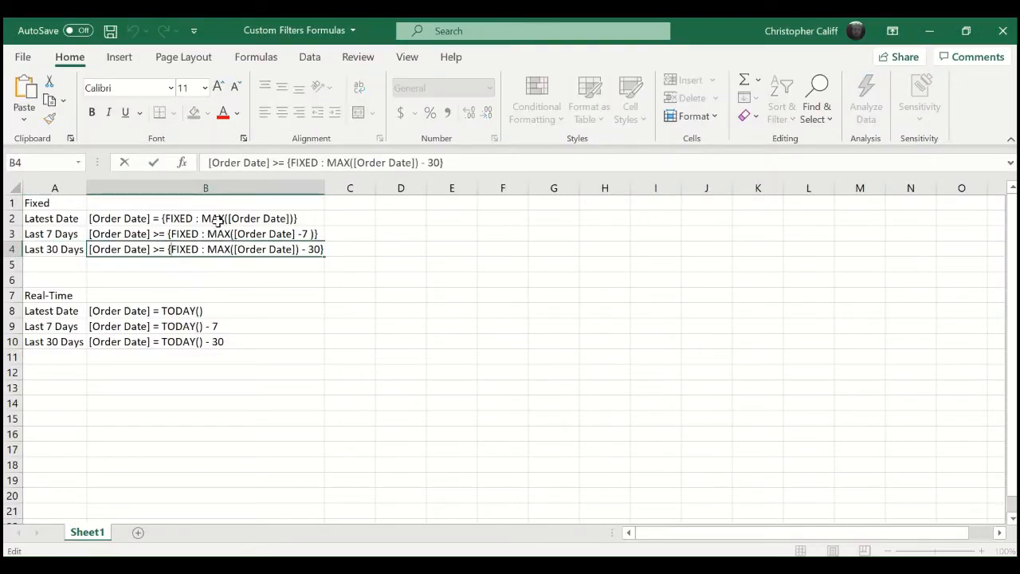
pyautogui.moveTo(454, 162); pyautogui.dragTo(175, 156)
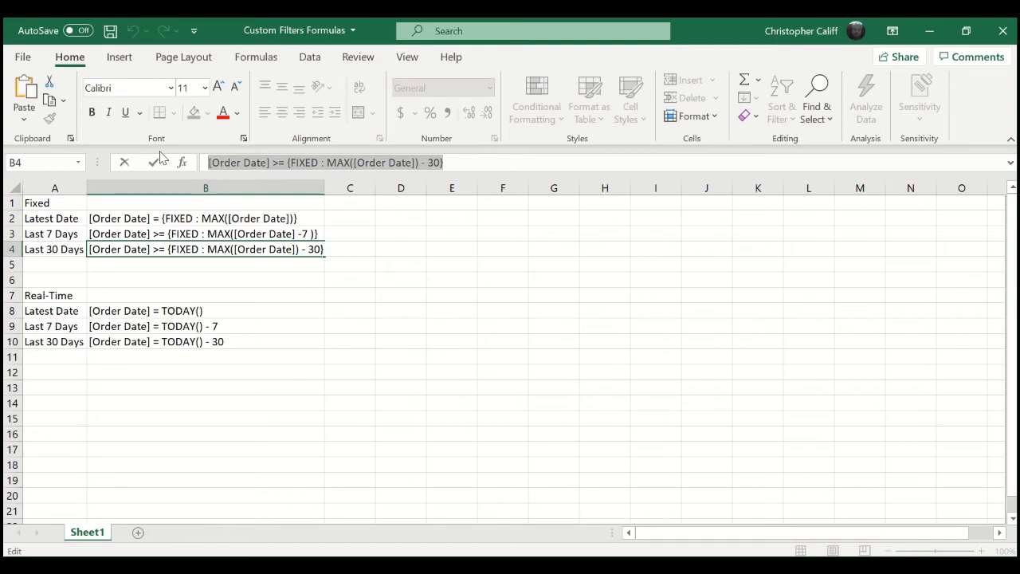
pyautogui.hotkey('alt', 'Tab')
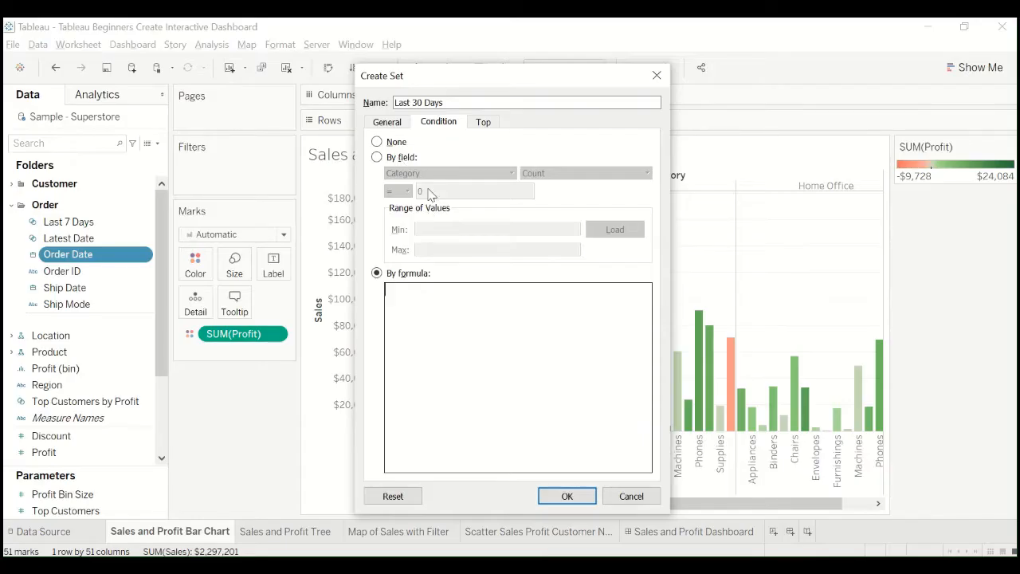
pyautogui.hotkey('ctrl', 'v')
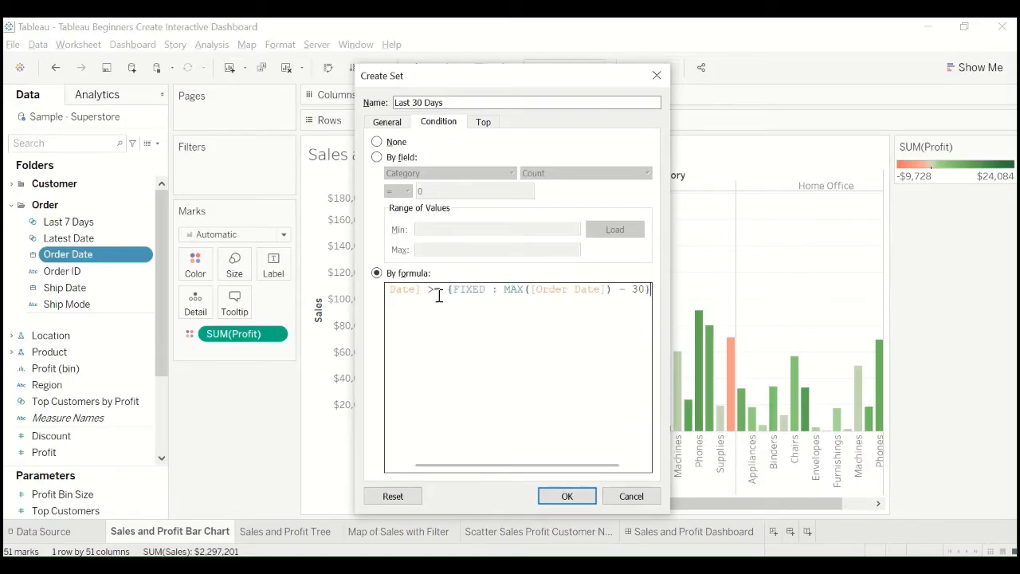
# Step: Create the Last 30 Days set with its formula condition
pyautogui.click(643, 291)
pyautogui.click(588, 500)
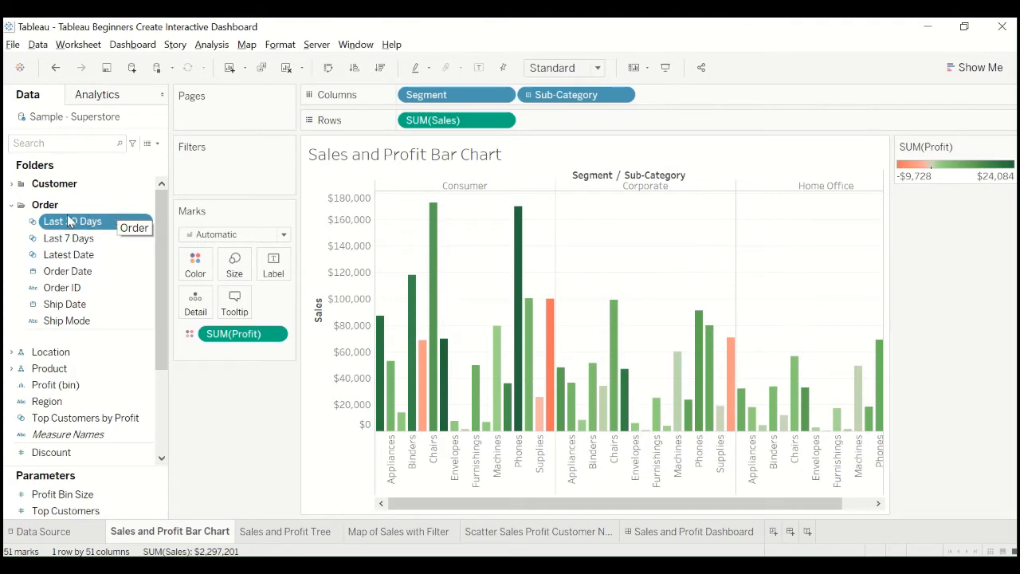
# Step: Start another set from the Order Date field, using selection from the date list with every date cleared
pyautogui.click(68, 272)
pyautogui.rightClick(69, 275)
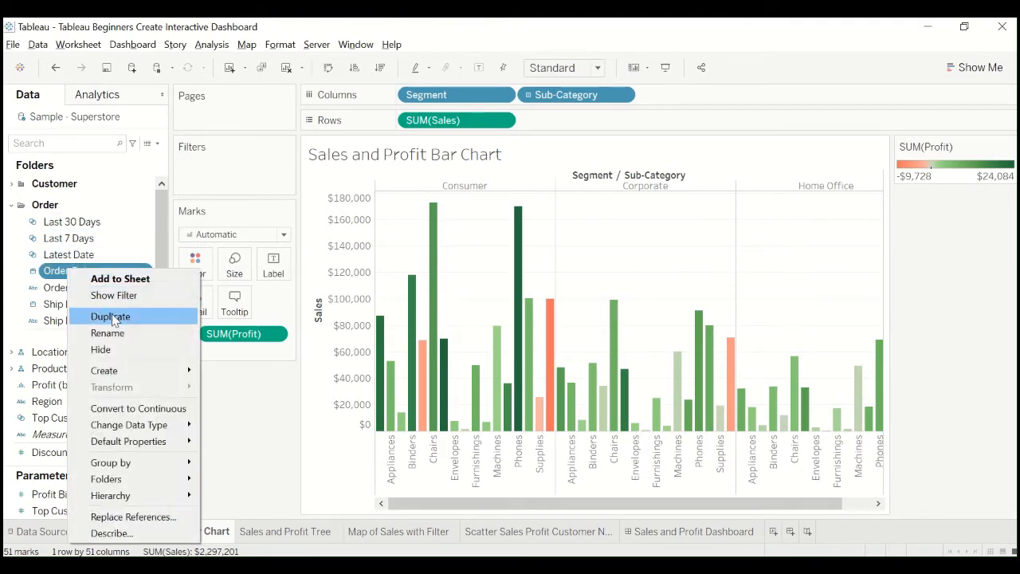
pyautogui.moveTo(134, 377)
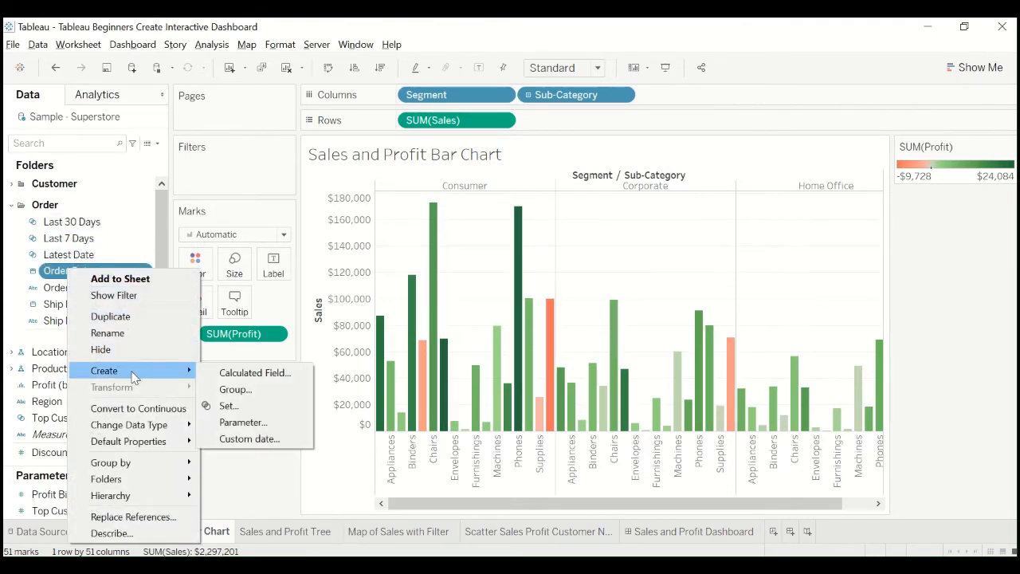
pyautogui.click(236, 409)
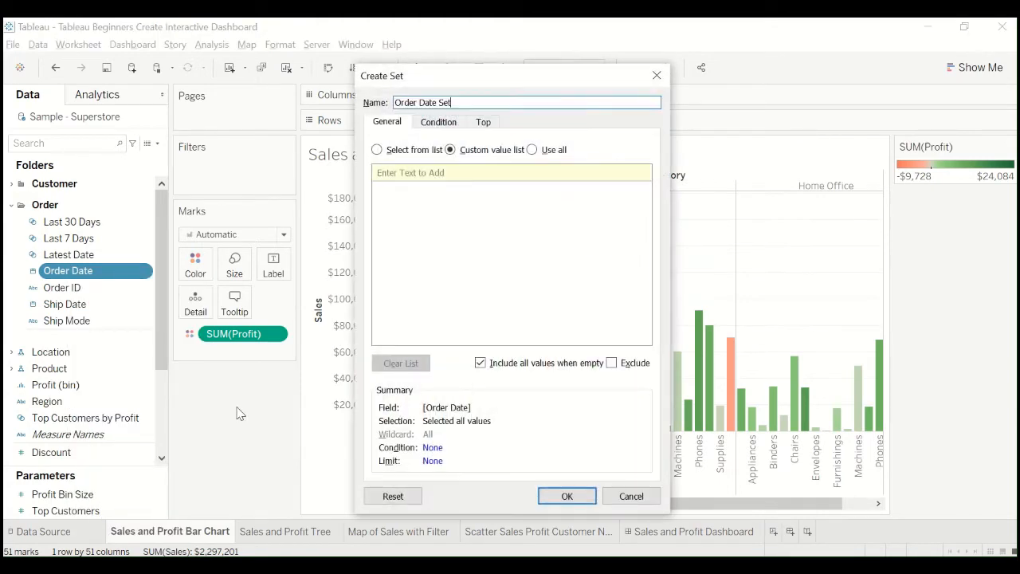
pyautogui.click(396, 152)
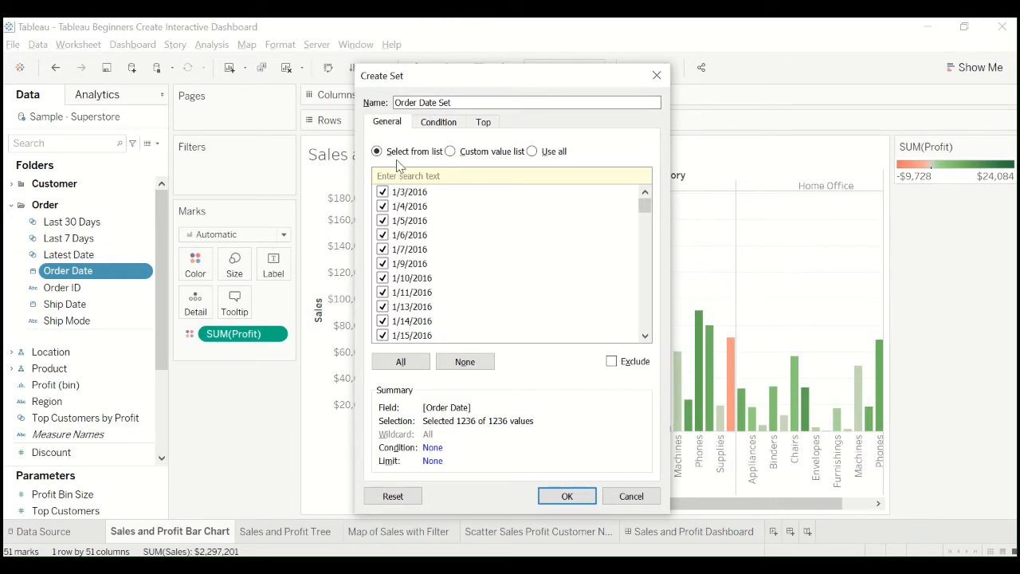
pyautogui.click(465, 361)
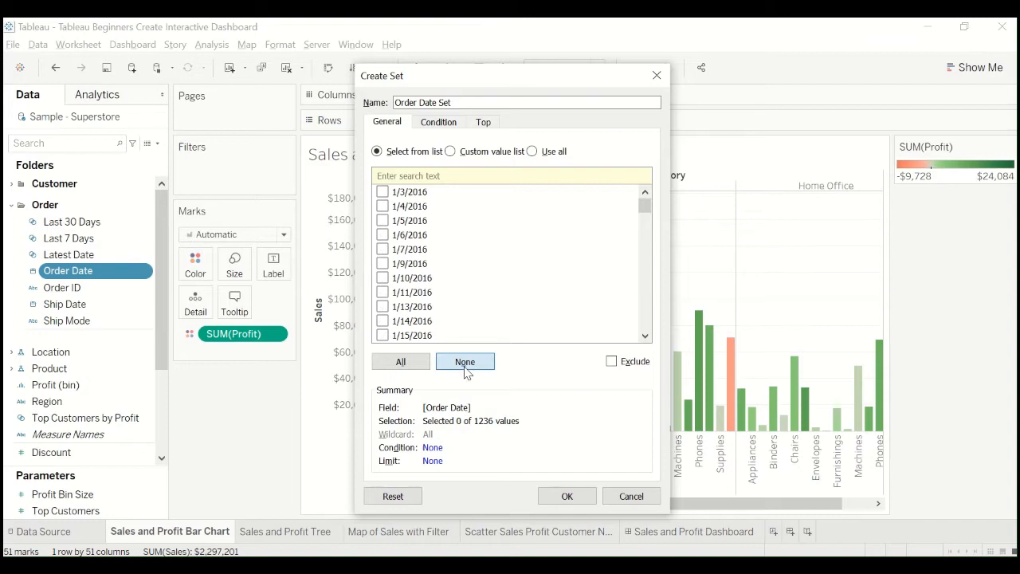
# Step: Include all order dates from 1/3/2016 through 12/31/2016 and create the set under its default name
pyautogui.click(400, 197)
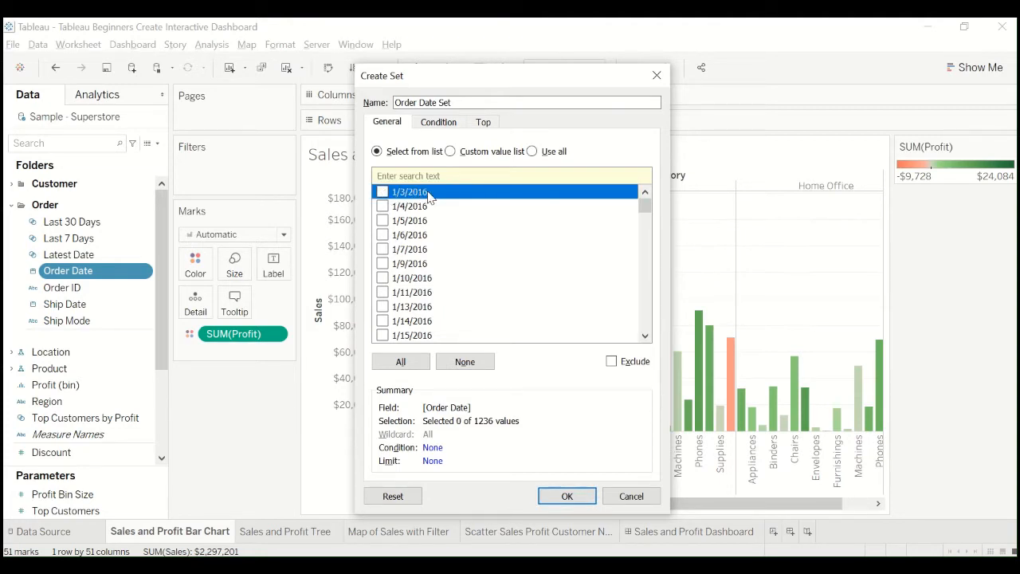
pyautogui.moveTo(645, 206); pyautogui.dragTo(645, 234)
pyautogui.keyDown('shift'); pyautogui.click(426, 221); pyautogui.keyUp('shift')
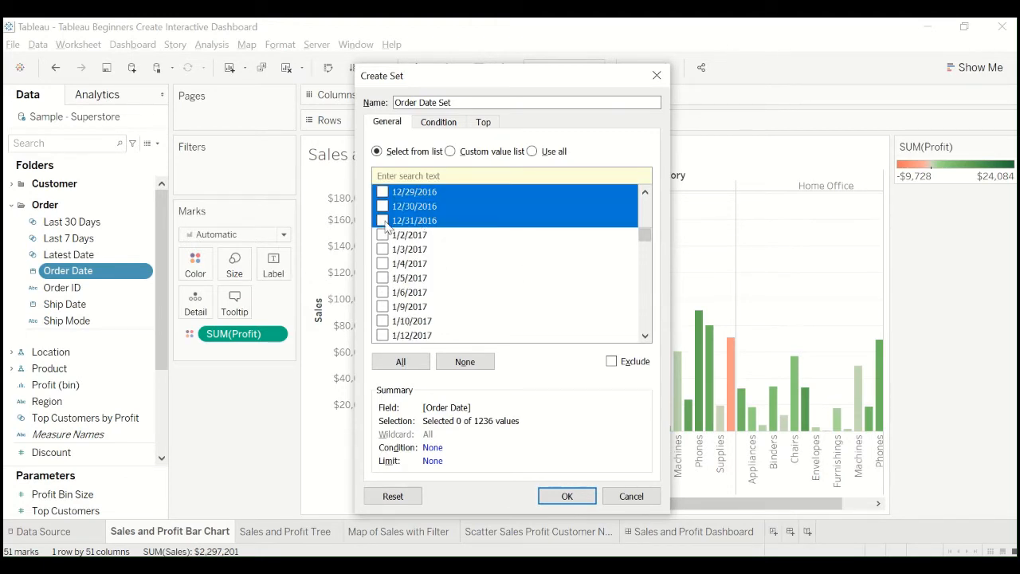
pyautogui.click(382, 220)
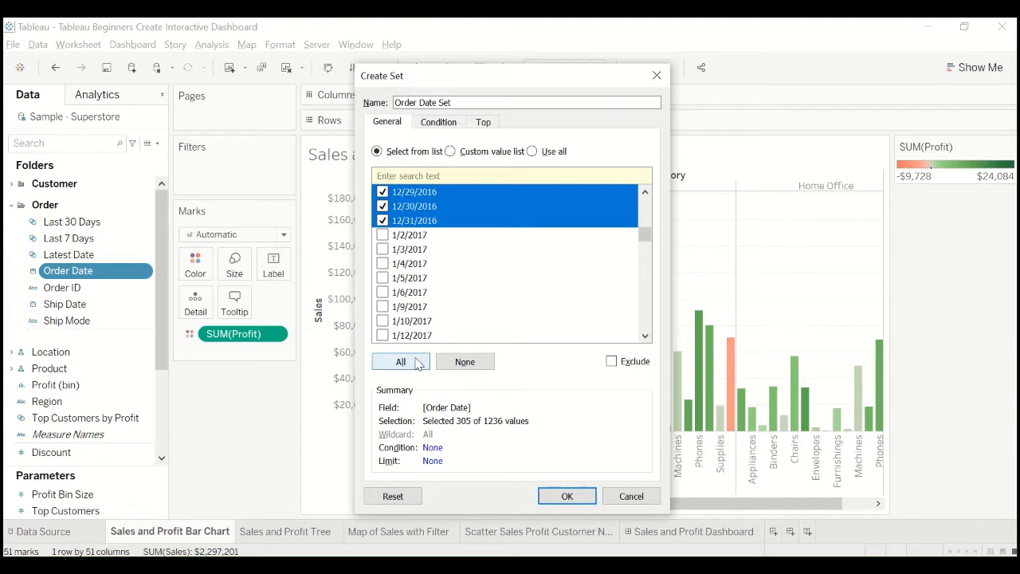
pyautogui.click(566, 499)
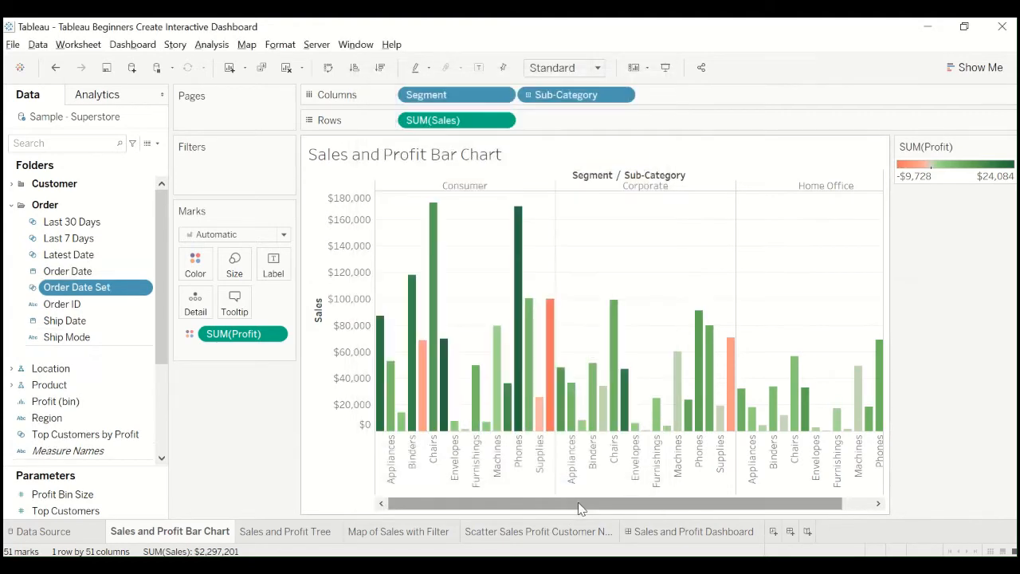
# Step: Rename Order Date Set as 2016, check its included dates through the end of that year, and save the change
pyautogui.rightClick(99, 289)
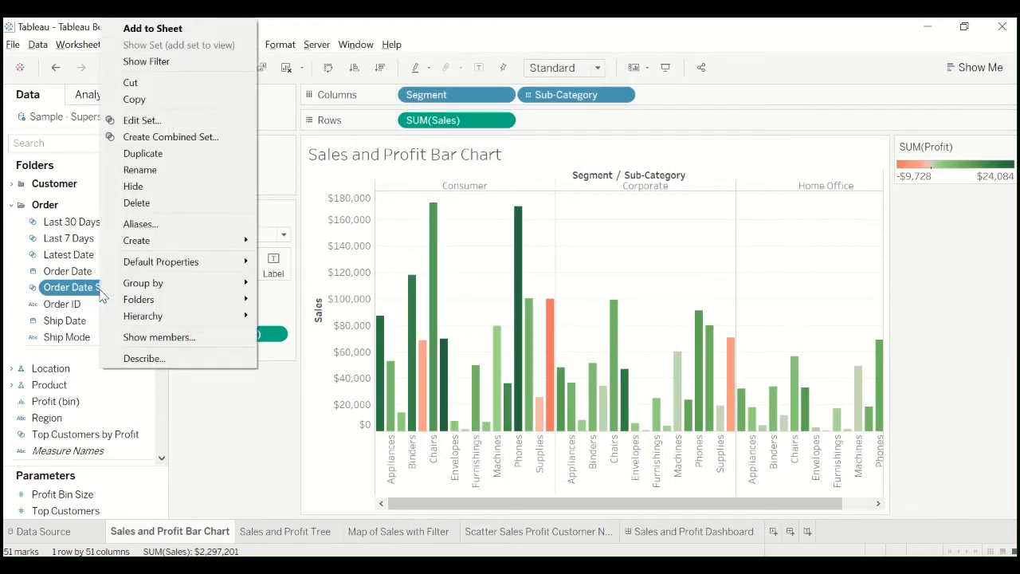
pyautogui.click(165, 119)
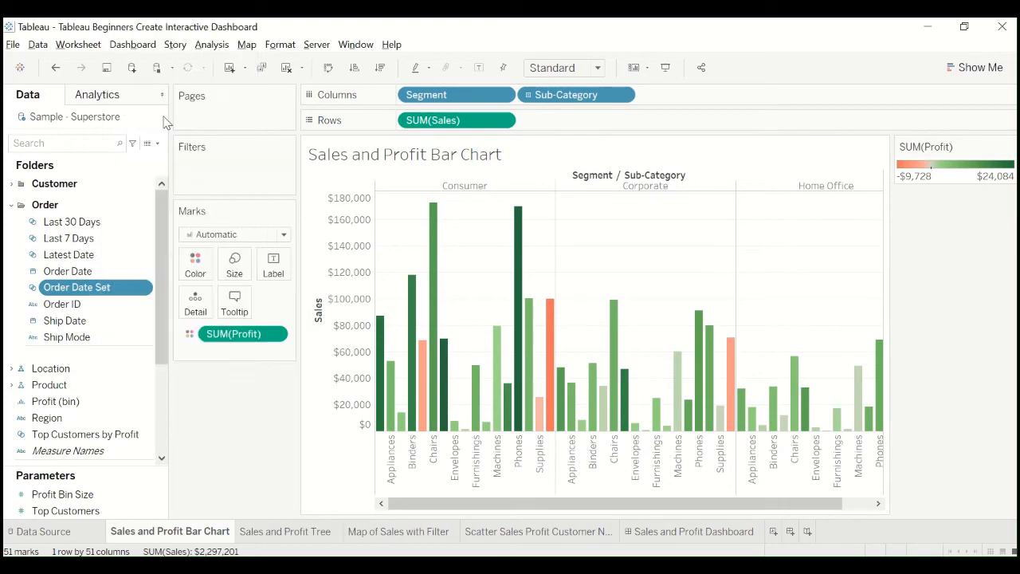
pyautogui.hotkey('ctrl', 'a')
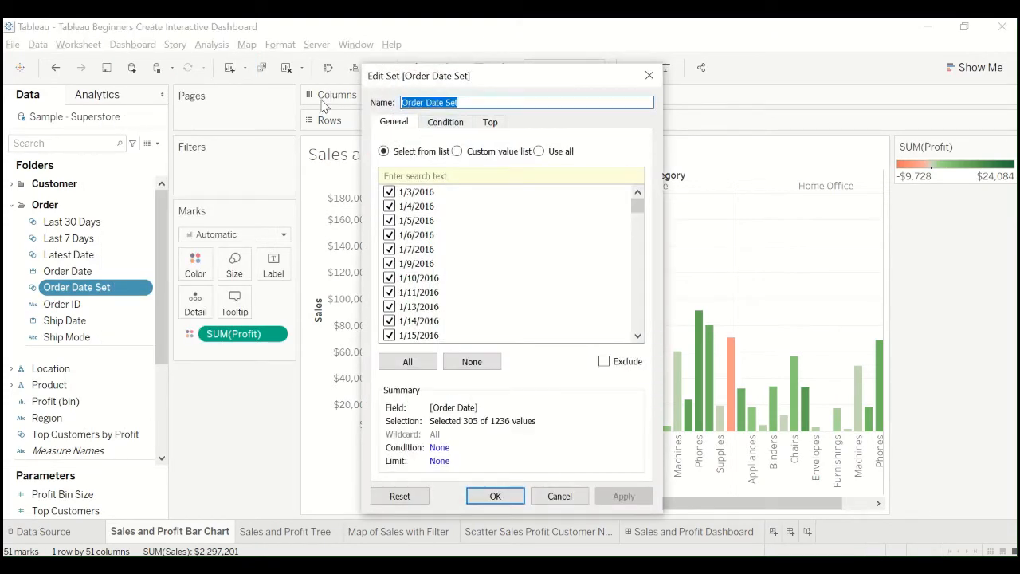
pyautogui.write('2016')
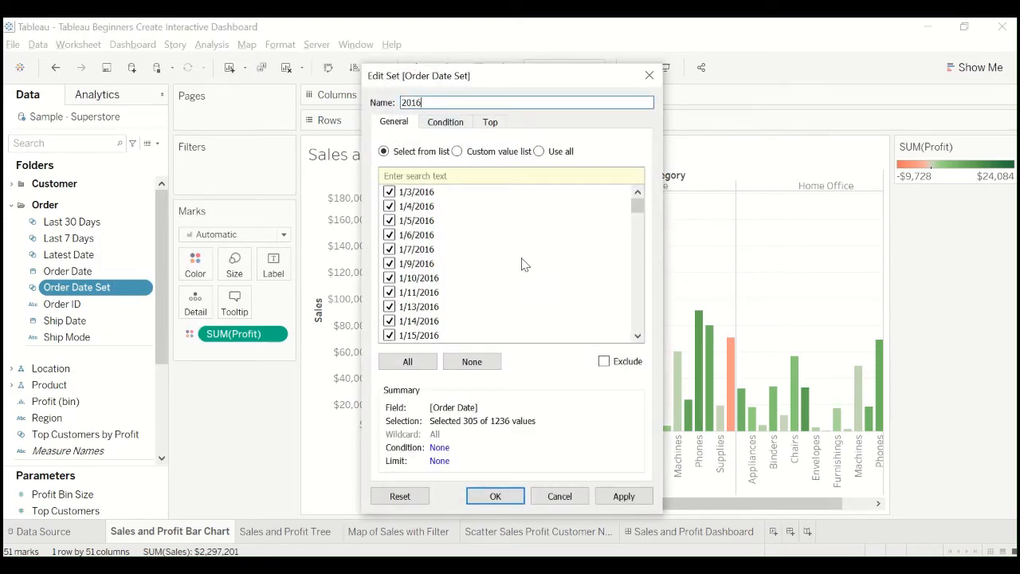
pyautogui.scroll(-10, 526, 264)
pyautogui.moveTo(639, 214); pyautogui.dragTo(642, 238)
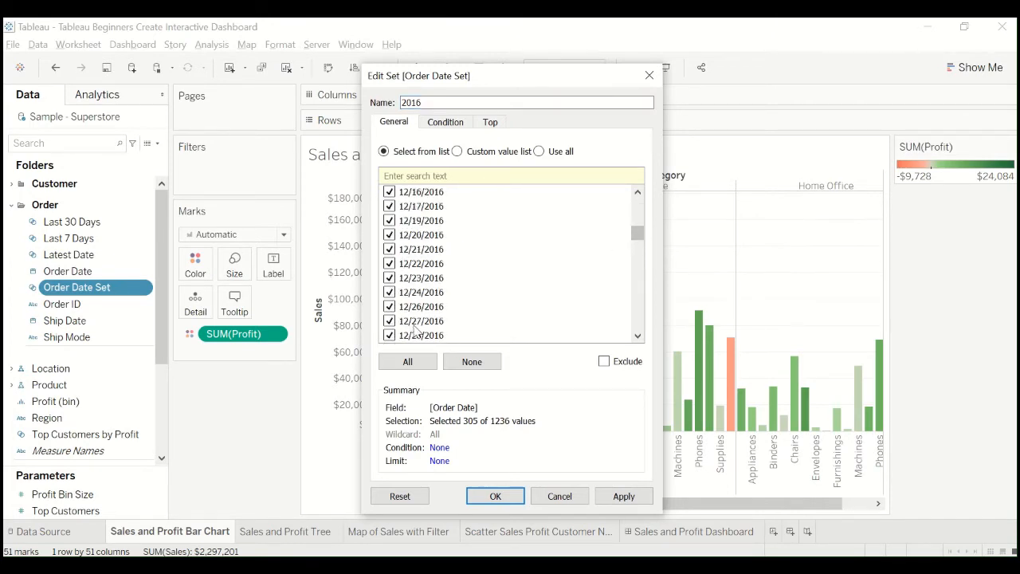
pyautogui.scroll(-3, 435, 300)
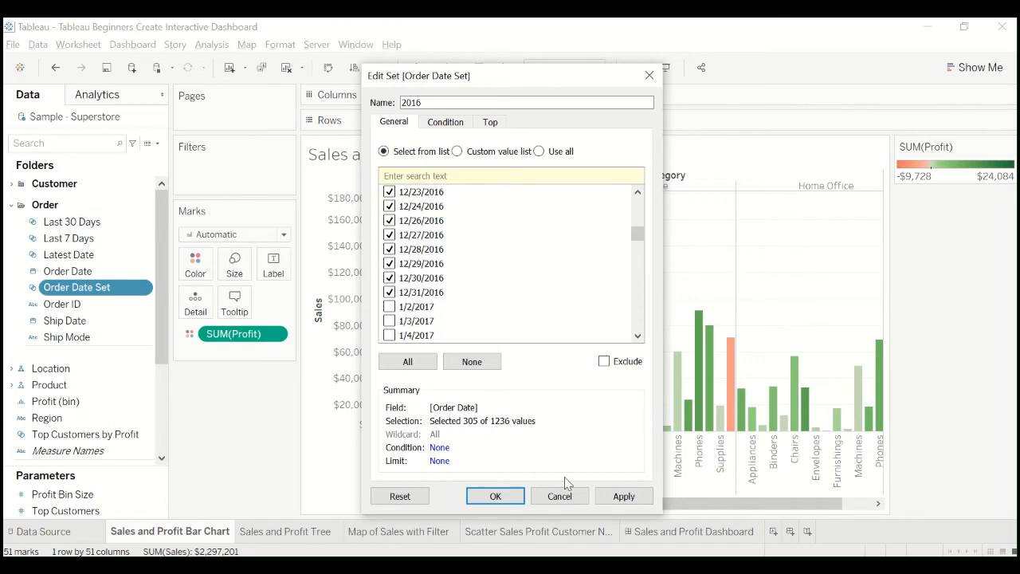
pyautogui.click(620, 495)
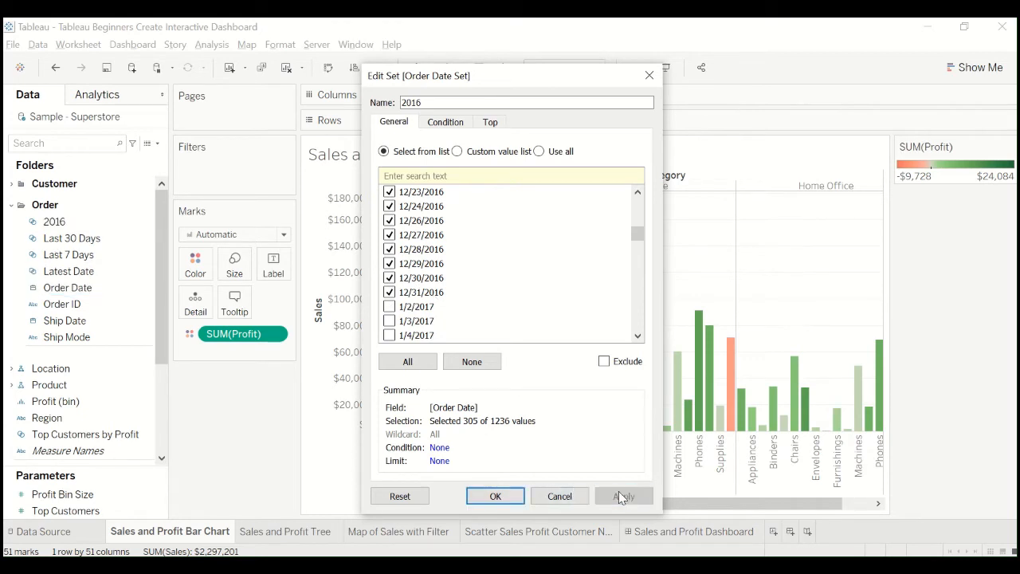
pyautogui.click(500, 496)
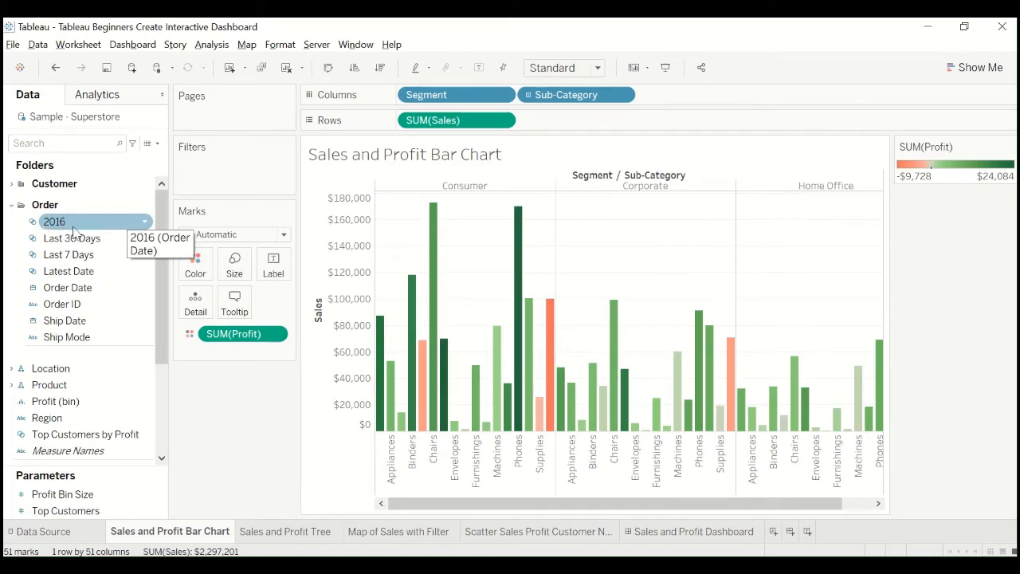
# Step: Start a second list-based set from the Order Date field and clear all of its dates
pyautogui.rightClick(73, 291)
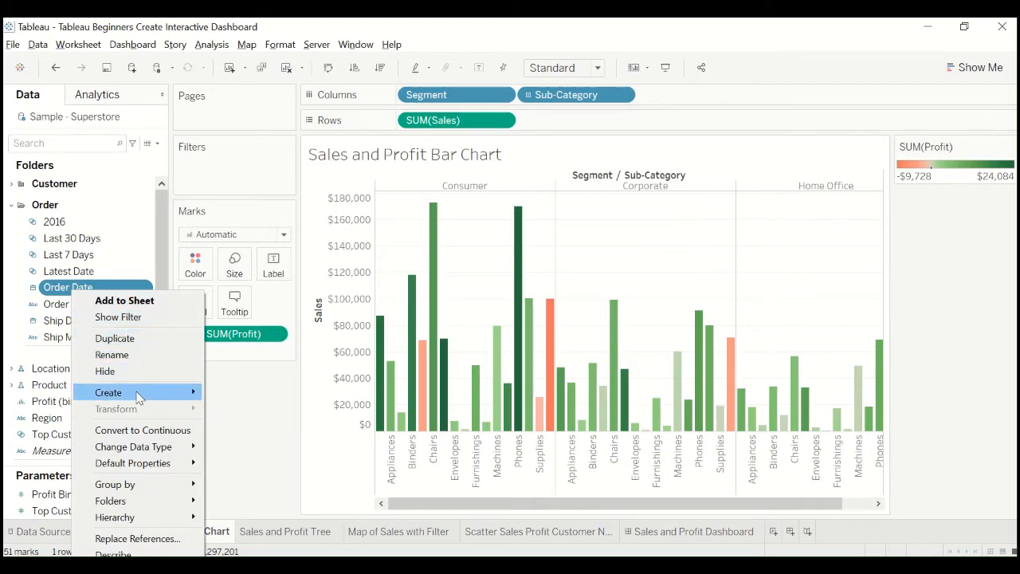
pyautogui.moveTo(159, 392)
pyautogui.click(233, 426)
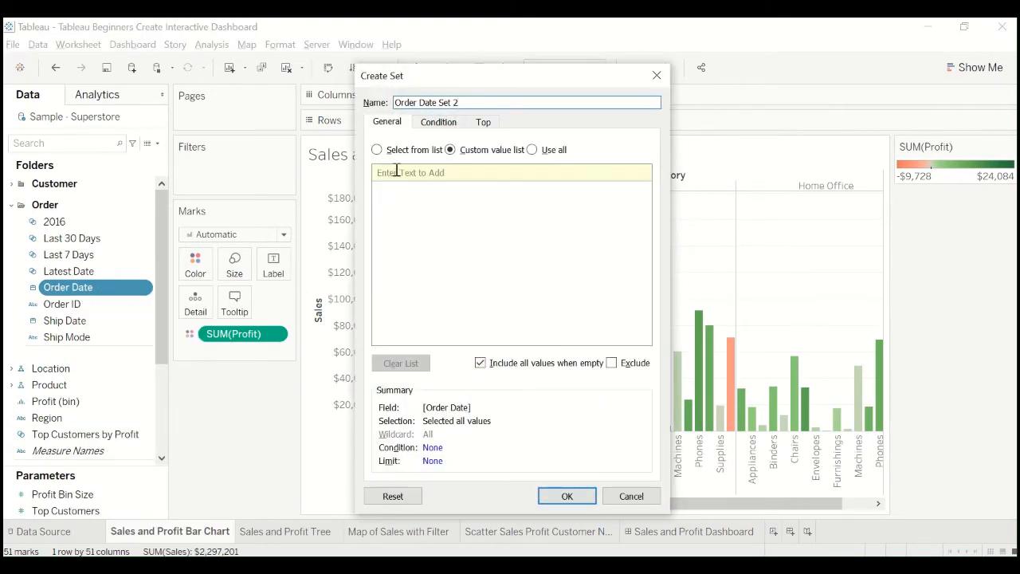
pyautogui.click(403, 152)
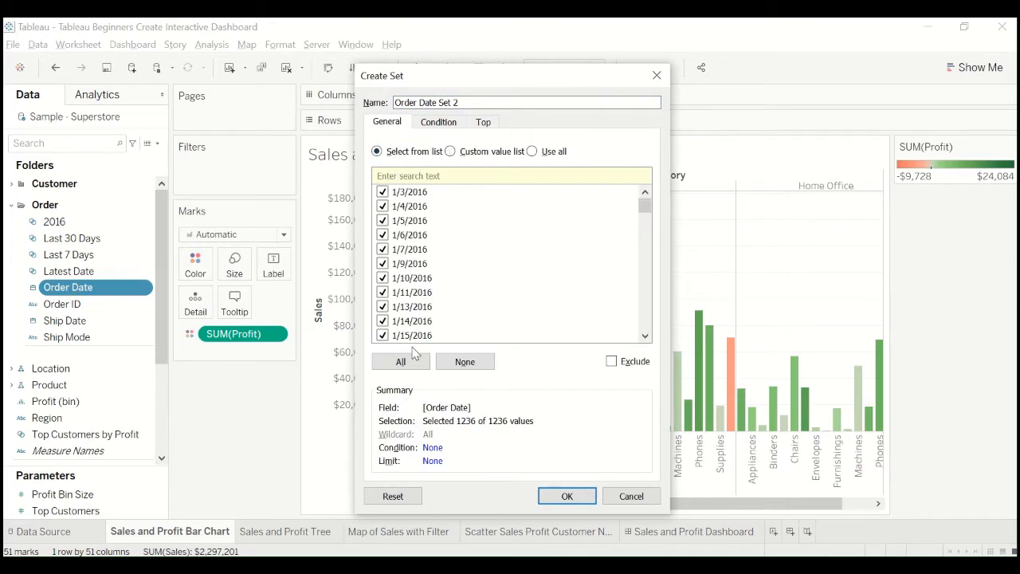
pyautogui.click(460, 365)
# Step: Include all order dates from 1/2/2017 through 12/31/2017 in the set
pyautogui.scroll(-20, 458, 290)
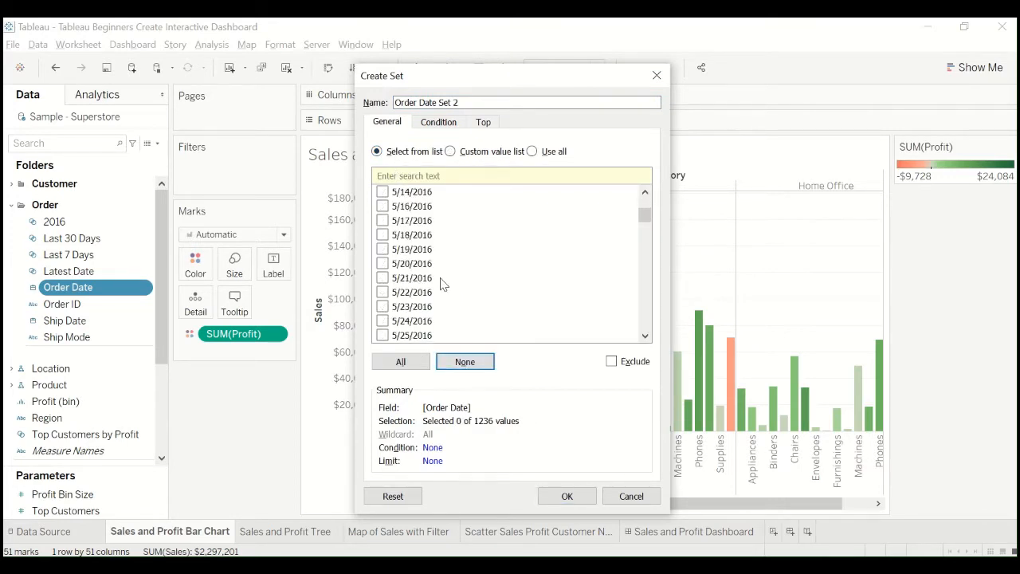
pyautogui.scroll(-20, 439, 279)
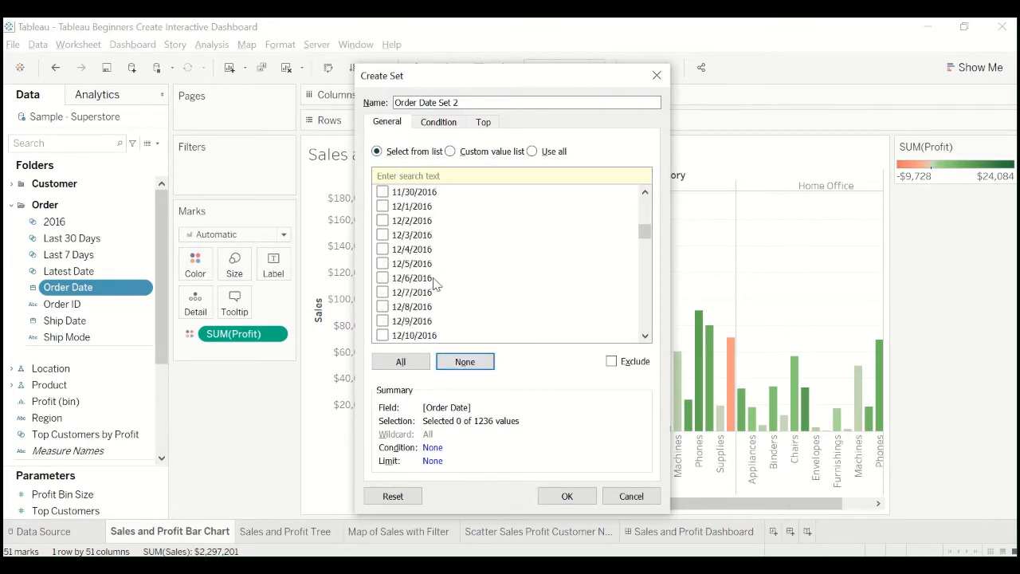
pyautogui.scroll(-5, 437, 283)
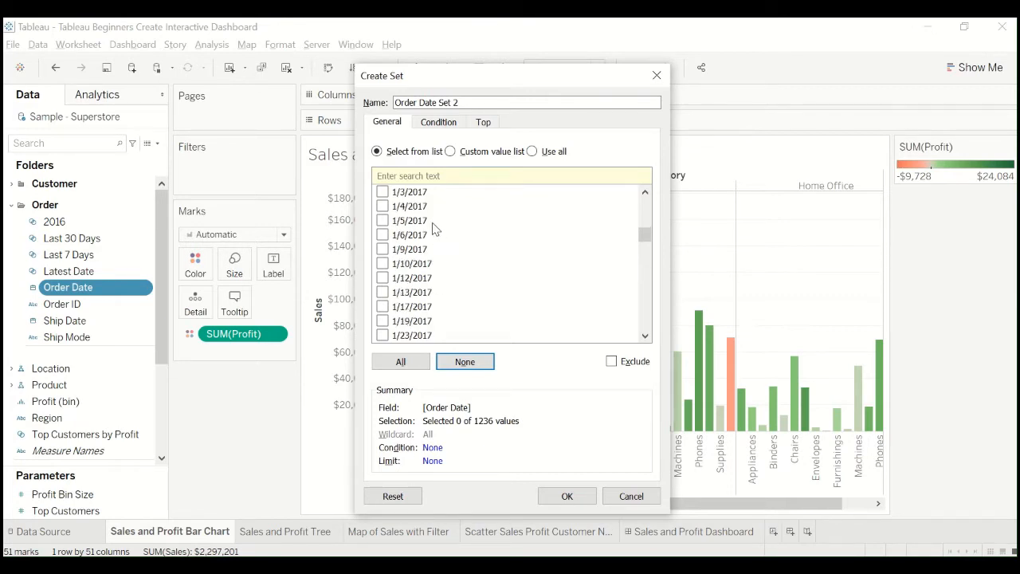
pyautogui.click(429, 222)
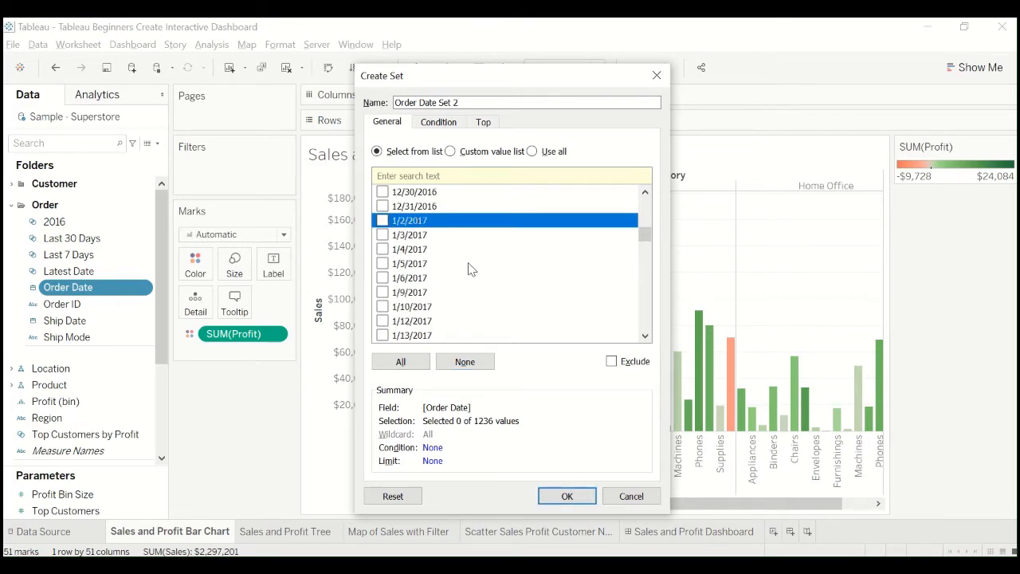
pyautogui.moveTo(649, 247); pyautogui.dragTo(645, 268)
pyautogui.keyDown('shift'); pyautogui.click(427, 209); pyautogui.keyUp('shift')
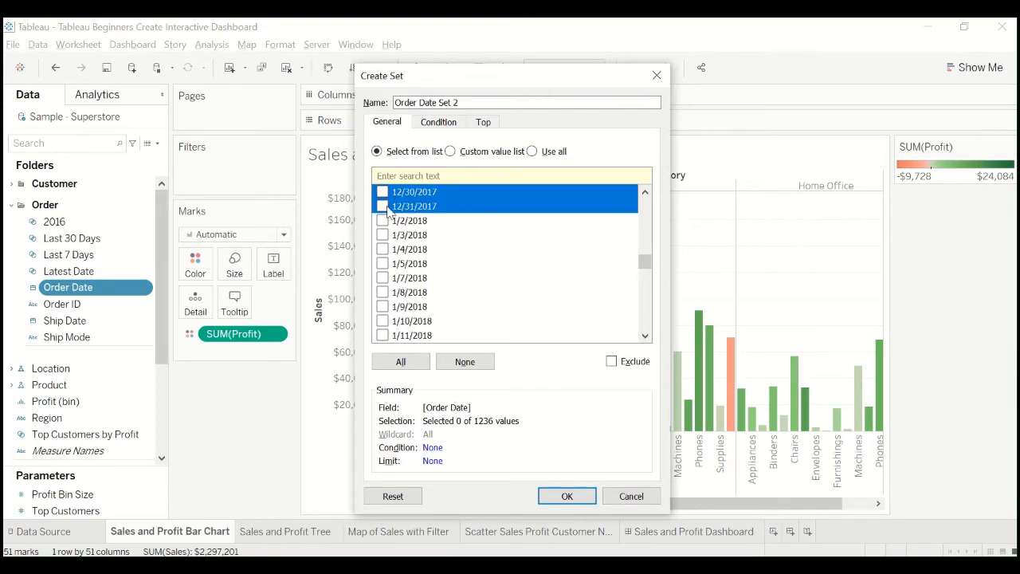
pyautogui.click(383, 206)
# Step: Name the set 2017 and create it
pyautogui.moveTo(461, 102); pyautogui.dragTo(371, 97)
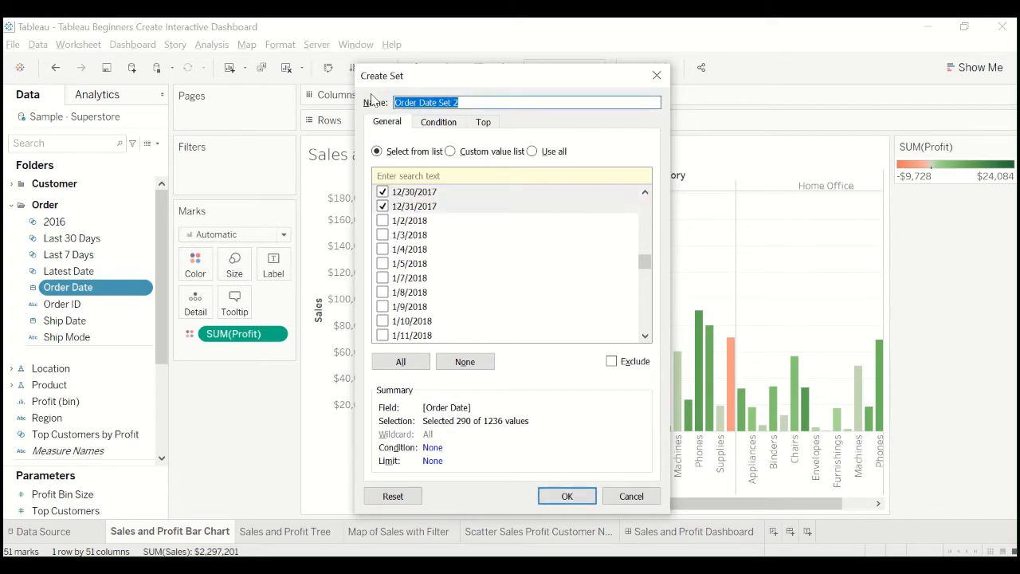
pyautogui.write('20')
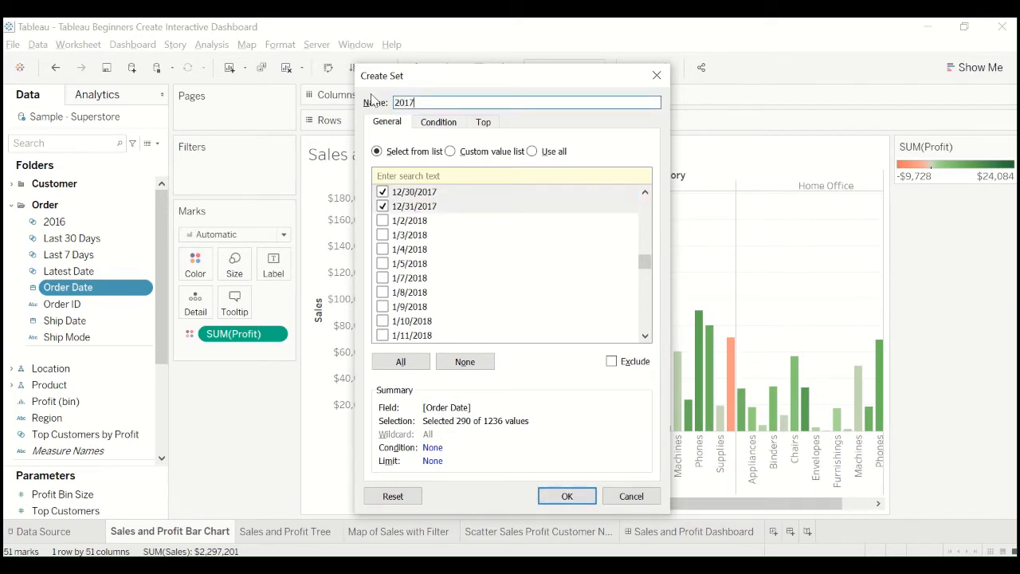
pyautogui.write('17')
pyautogui.click(566, 496)
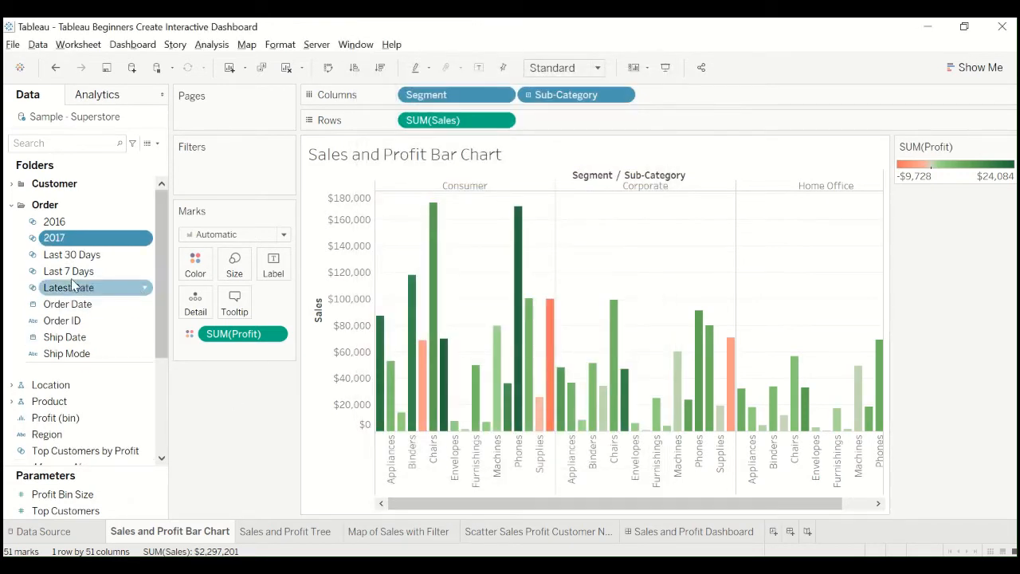
# Step: Start a list-based set named 2018 from the Order Date field and clear all of its dates
pyautogui.rightClick(70, 305)
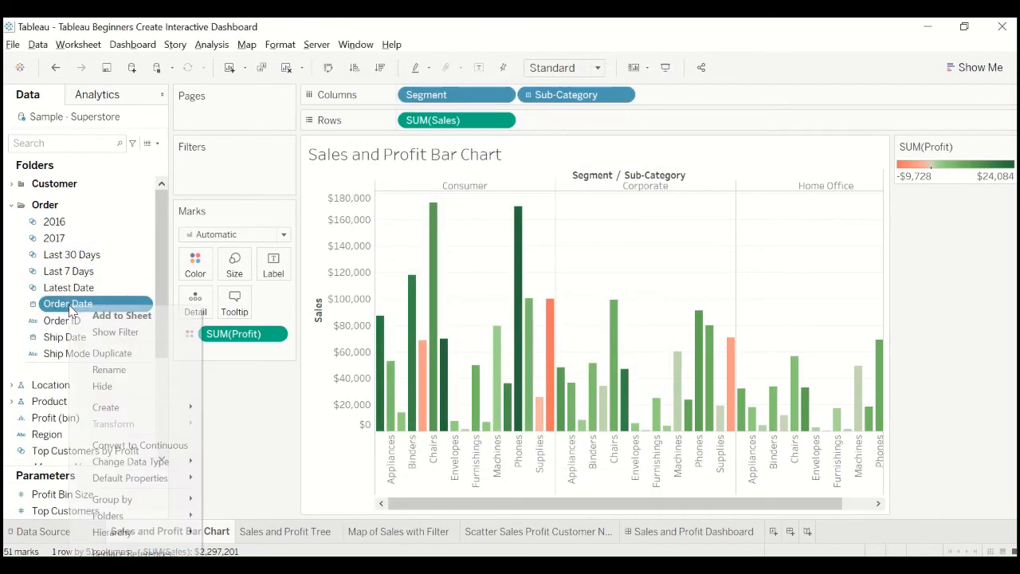
pyautogui.moveTo(184, 407)
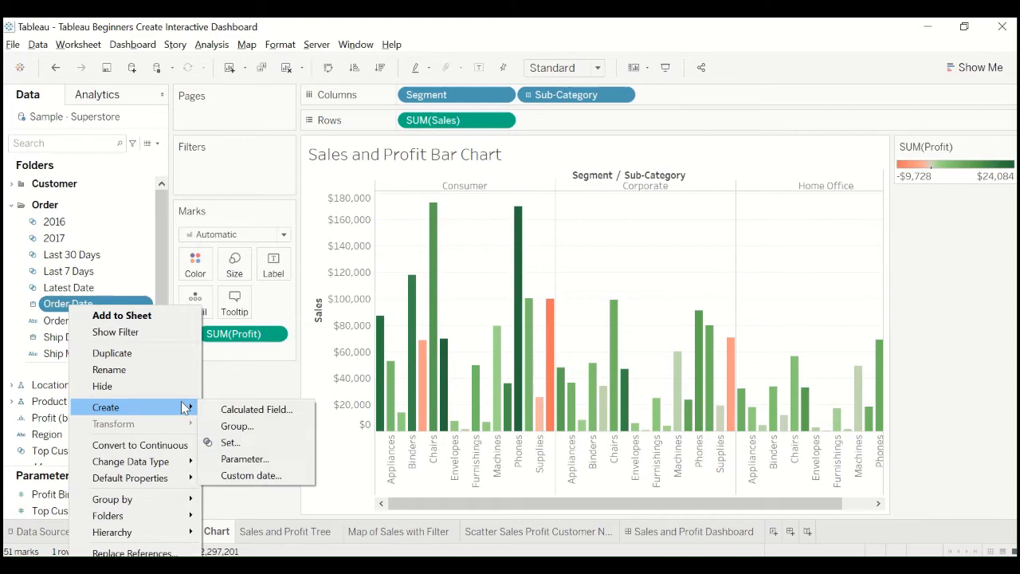
pyautogui.click(226, 443)
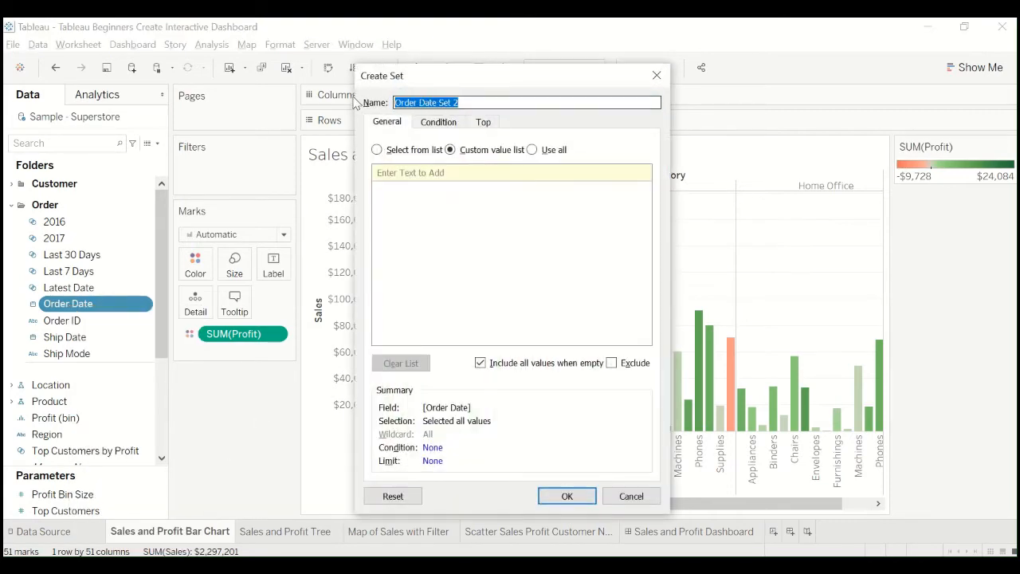
pyautogui.write('2018')
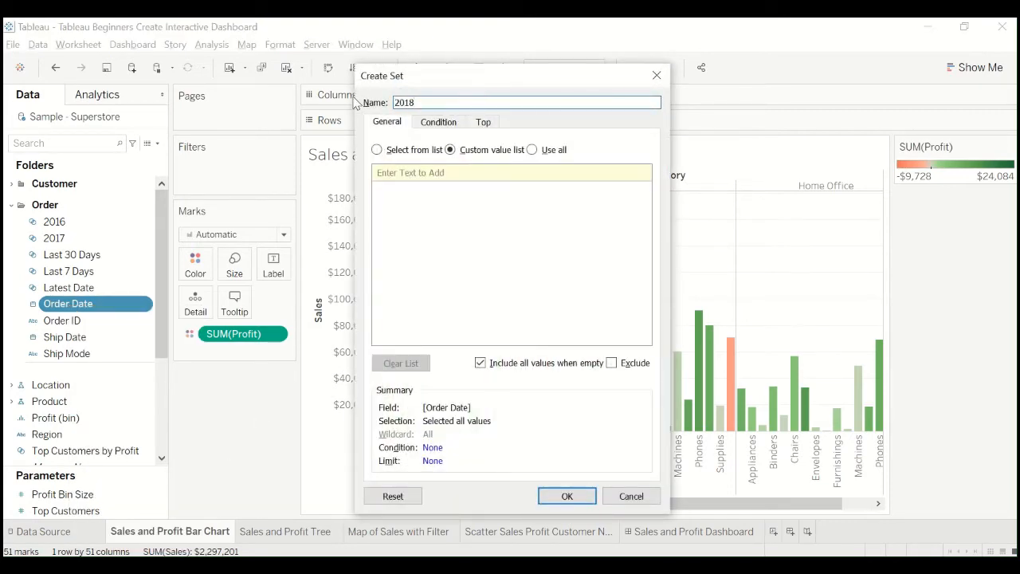
pyautogui.click(422, 150)
pyautogui.click(465, 362)
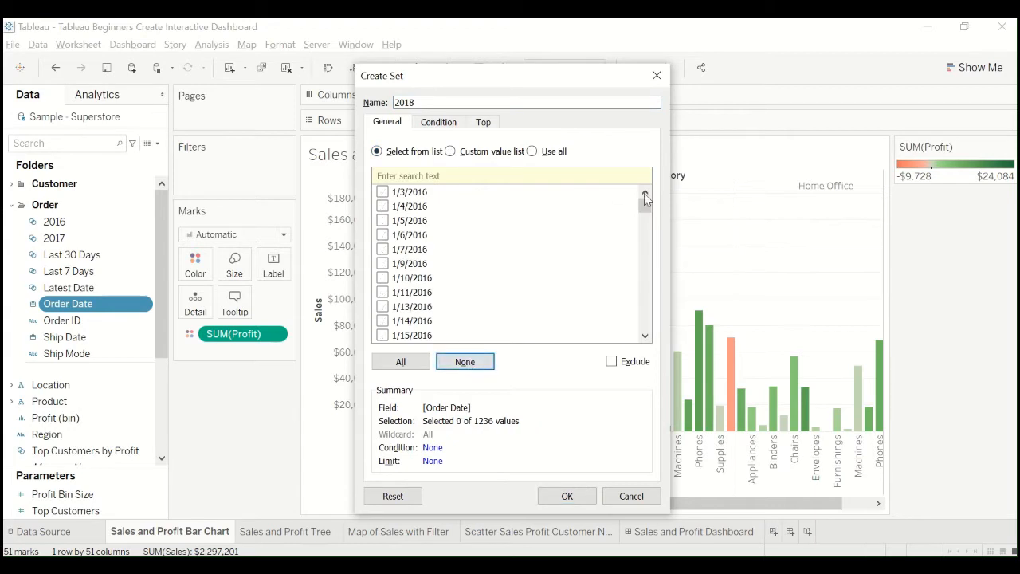
# Step: Include all order dates from 1/2/2018 through 12/31/2018 in the set and create it
pyautogui.moveTo(644, 199); pyautogui.dragTo(644, 268)
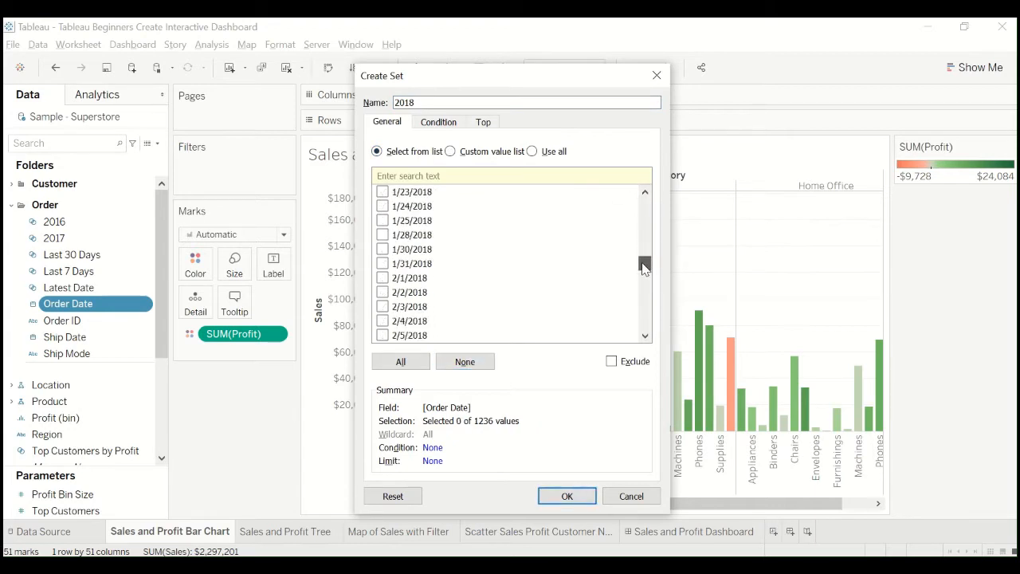
pyautogui.scroll(4, 494, 249)
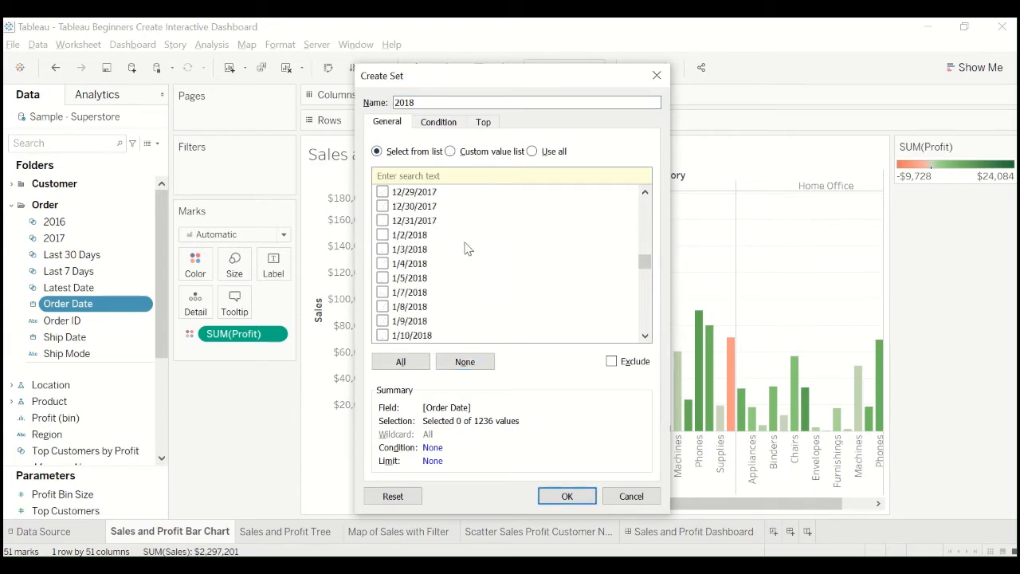
pyautogui.keyDown('shift'); pyautogui.click(405, 235); pyautogui.keyUp('shift')
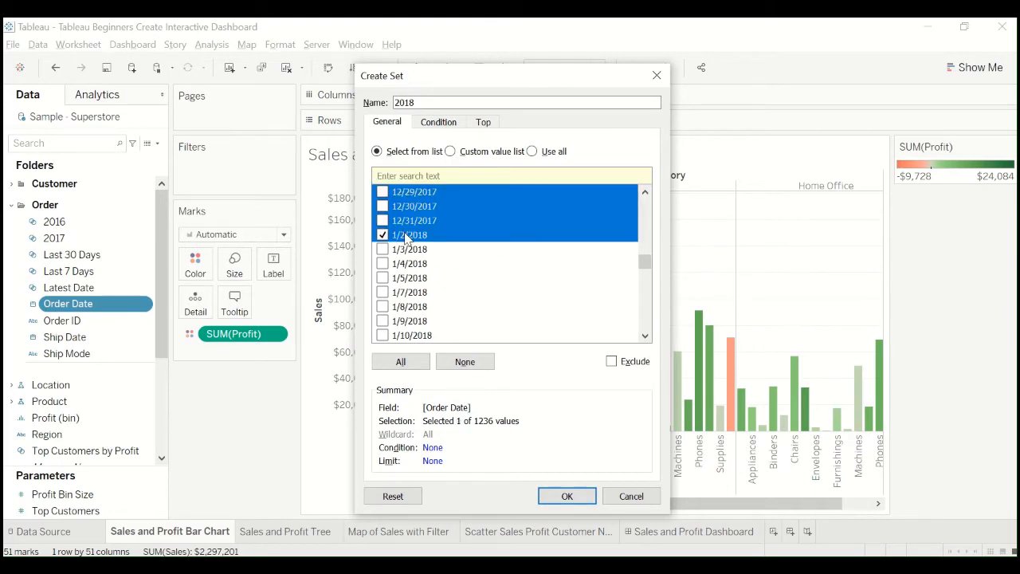
pyautogui.click(413, 236)
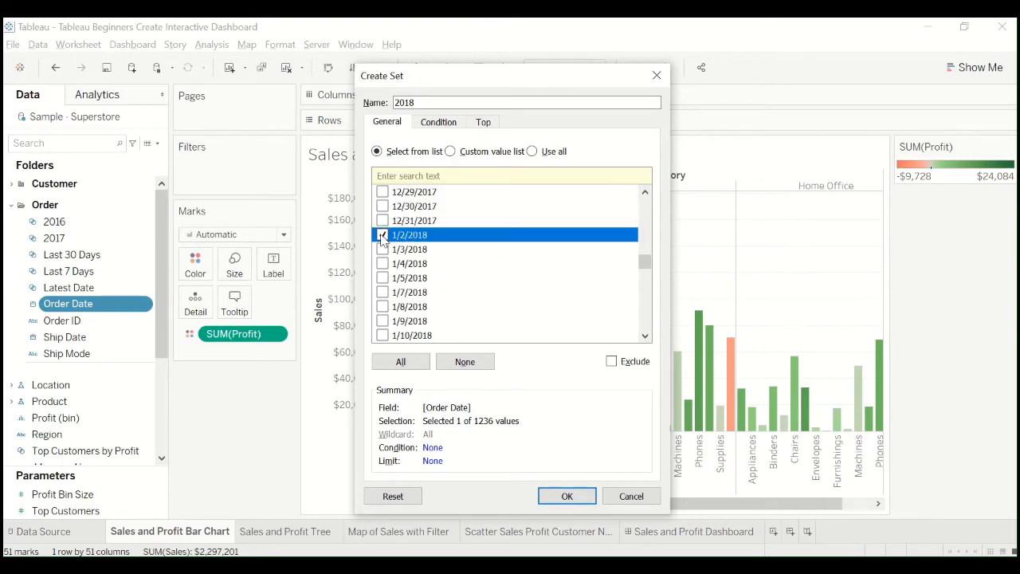
pyautogui.click(383, 235)
pyautogui.scroll(-20, 448, 247)
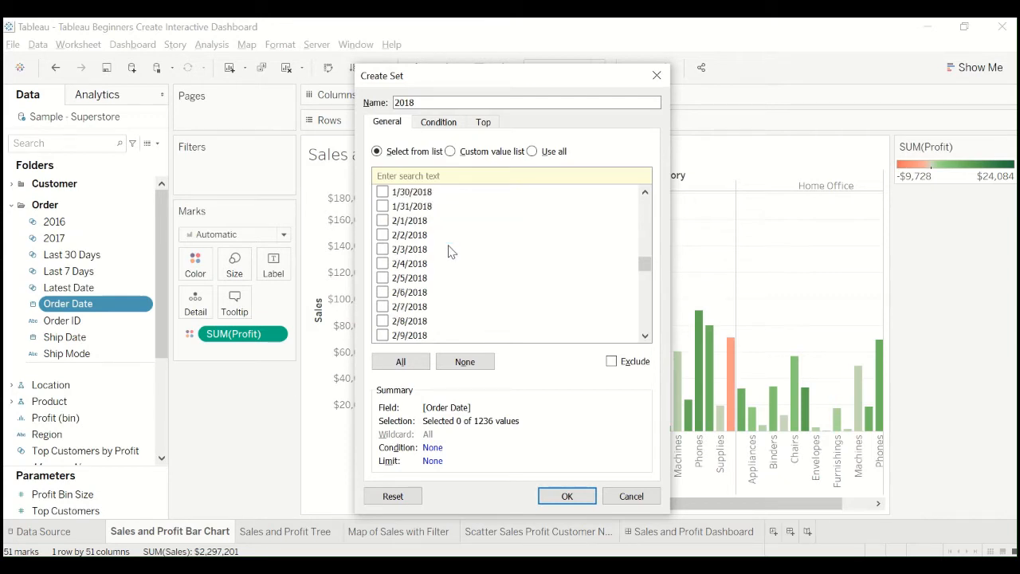
pyautogui.scroll(-20, 448, 259)
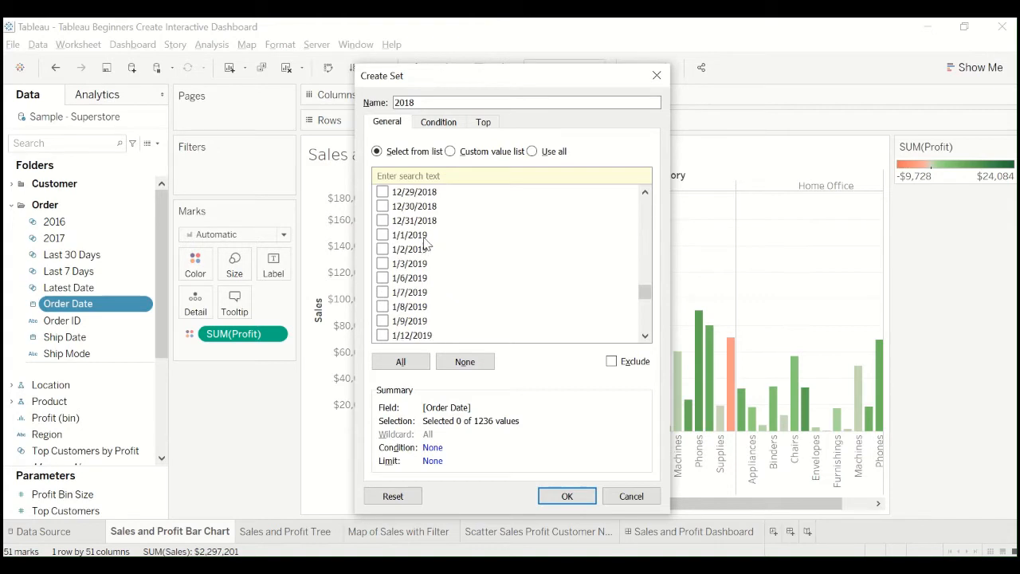
pyautogui.keyDown('shift'); pyautogui.click(382, 221); pyautogui.keyUp('shift')
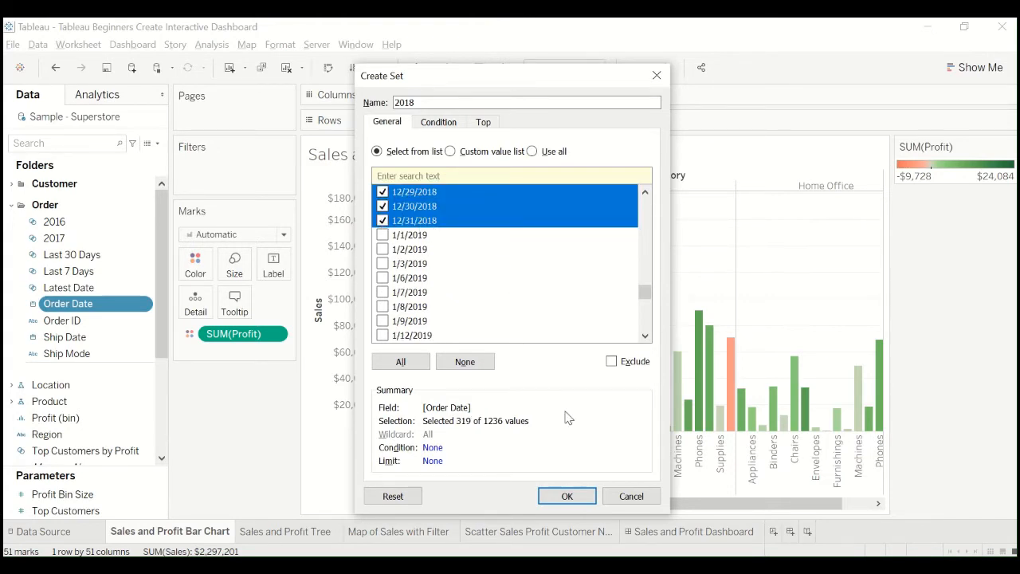
pyautogui.click(582, 499)
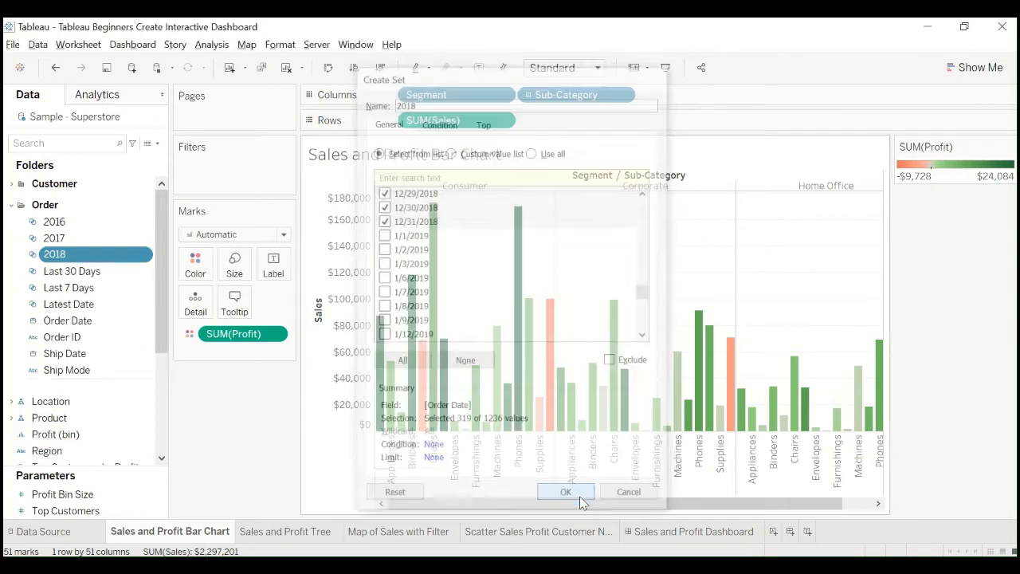
# Step: Start a list-based set named 2019 from the Order Date field and clear all of its dates
pyautogui.click(72, 321)
pyautogui.rightClick(73, 322)
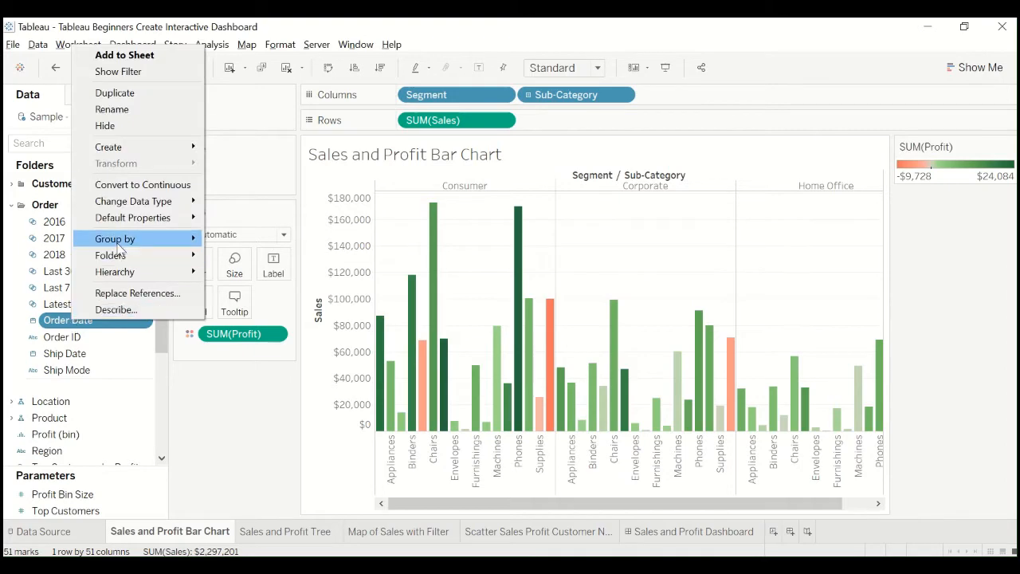
pyautogui.moveTo(131, 146)
pyautogui.click(233, 182)
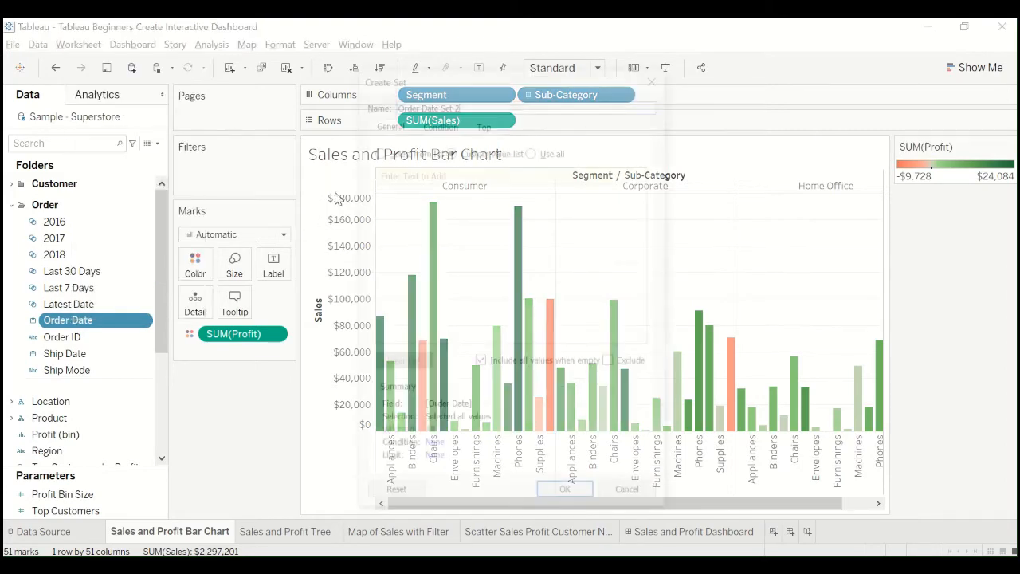
pyautogui.write('2019')
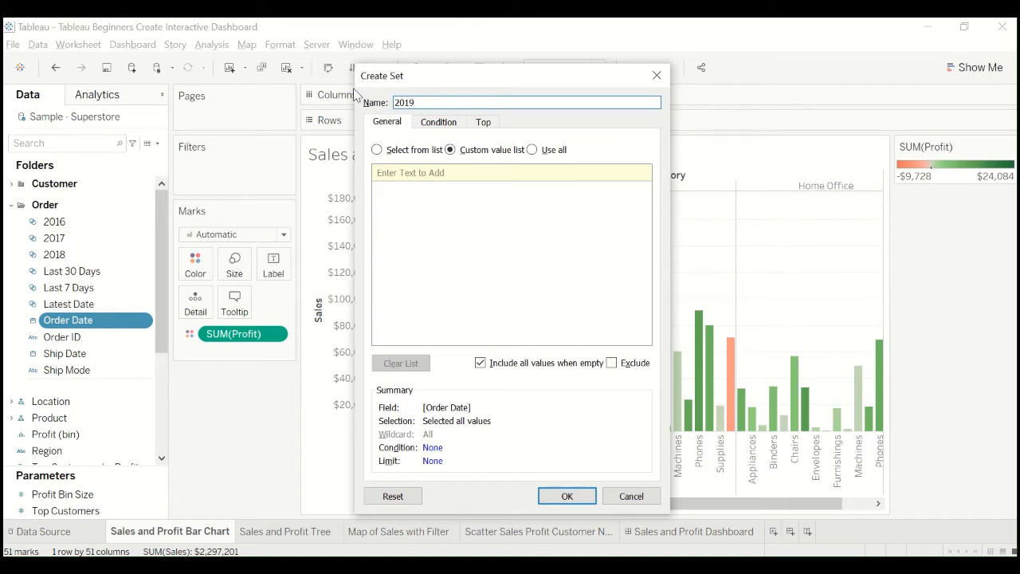
pyautogui.click(420, 151)
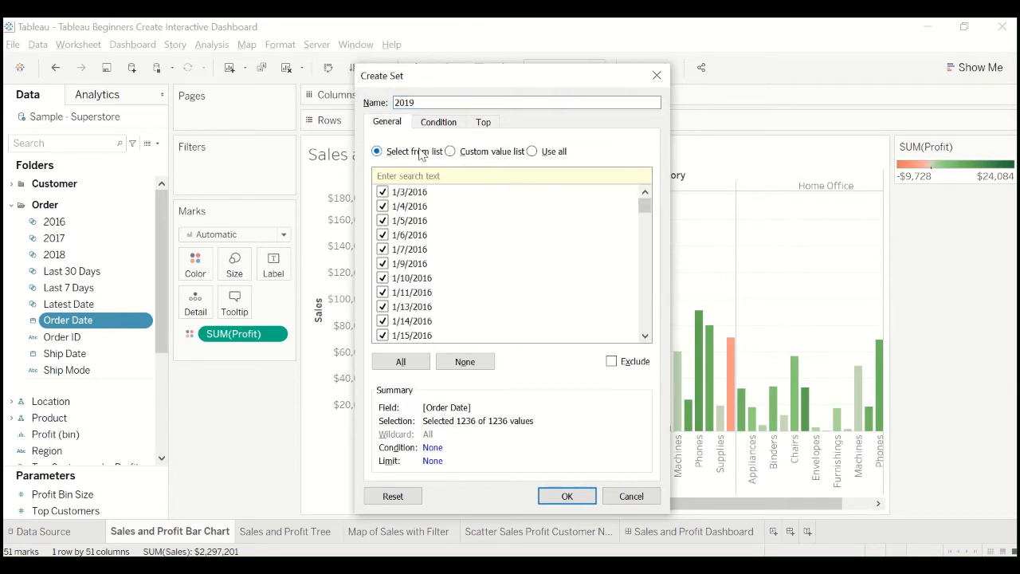
pyautogui.click(466, 362)
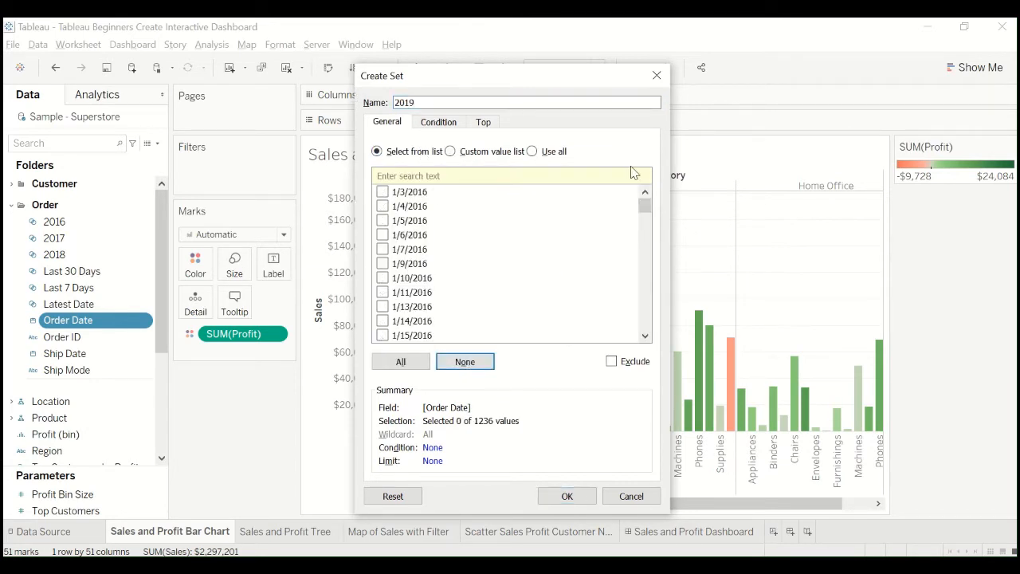
# Step: Include all order dates from 1/1/2019 through 12/30/2019 in the set and create it
pyautogui.moveTo(648, 209); pyautogui.dragTo(654, 360)
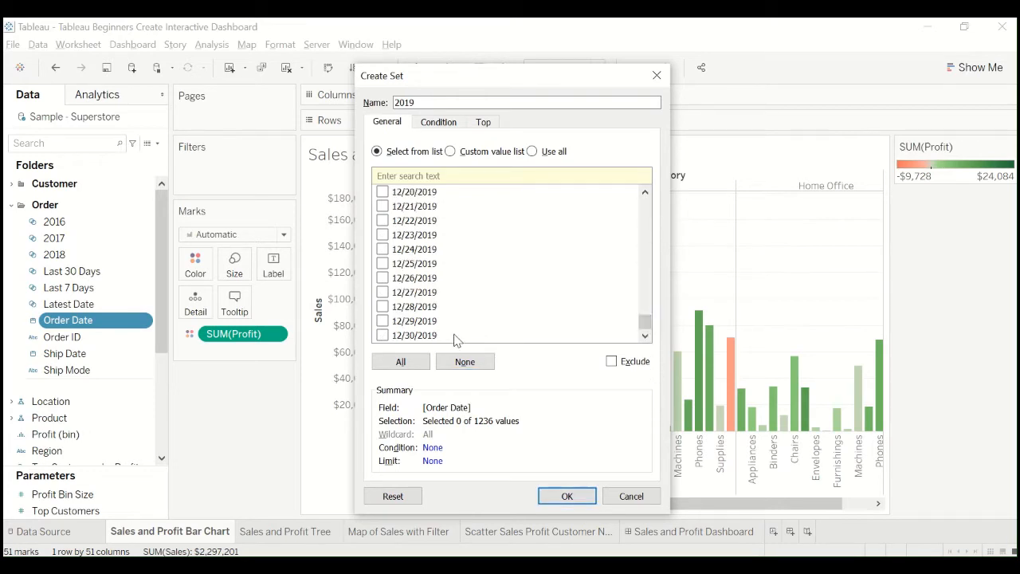
pyautogui.click(415, 336)
pyautogui.scroll(20, 480, 293)
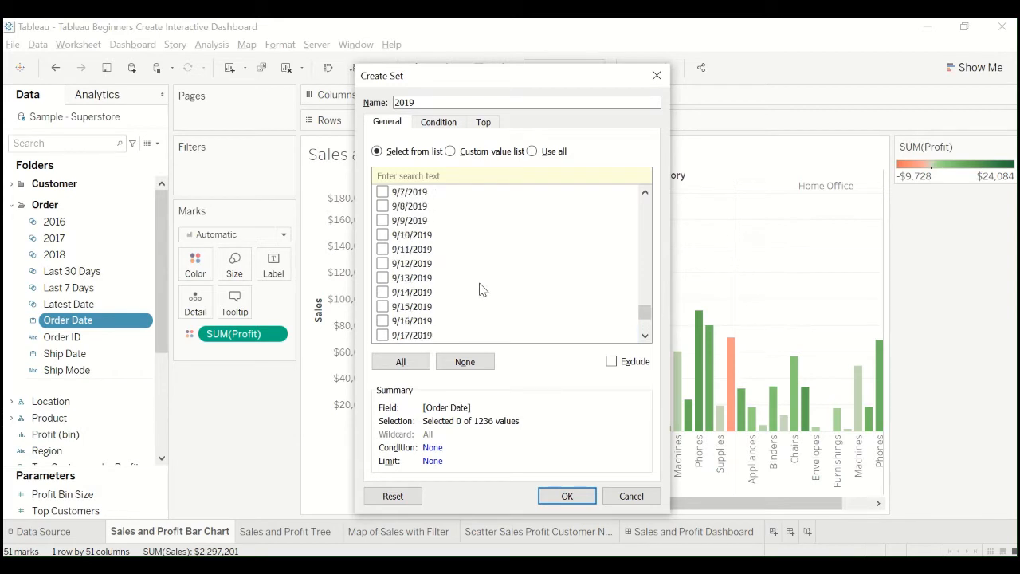
pyautogui.scroll(15, 482, 289)
pyautogui.scroll(12, 482, 290)
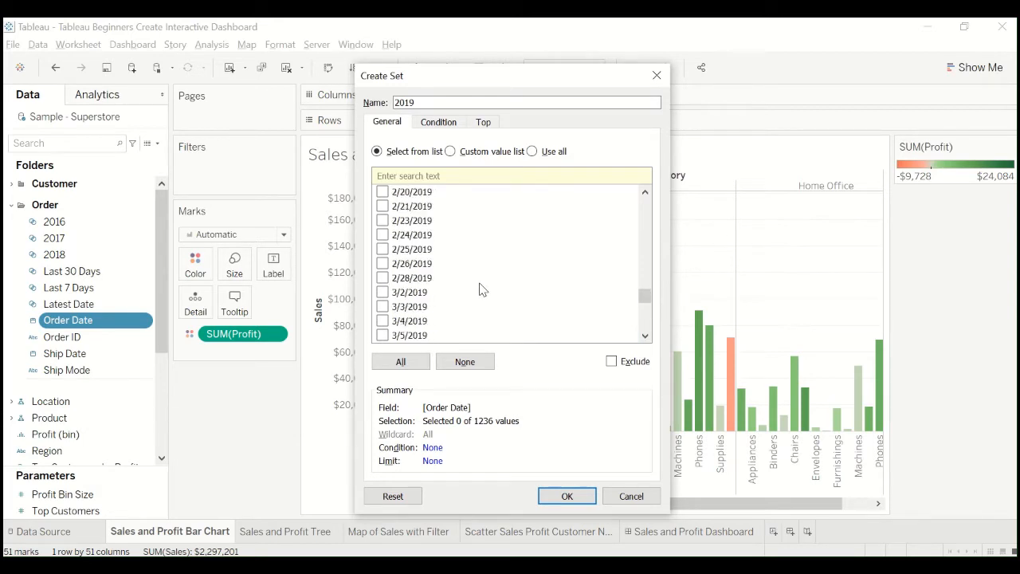
pyautogui.scroll(10, 481, 288)
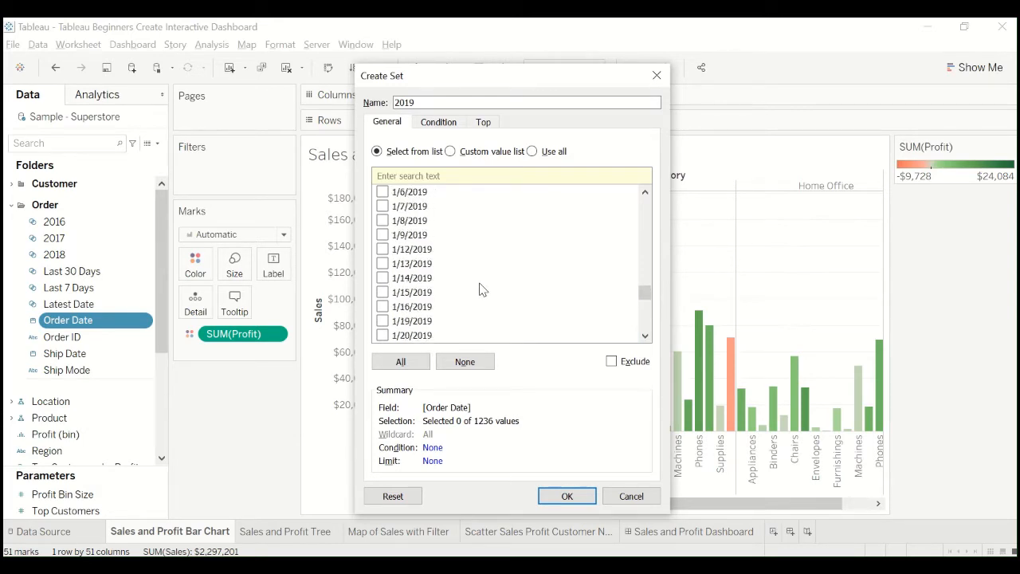
pyautogui.keyDown('shift'); pyautogui.click(431, 307); pyautogui.keyUp('shift')
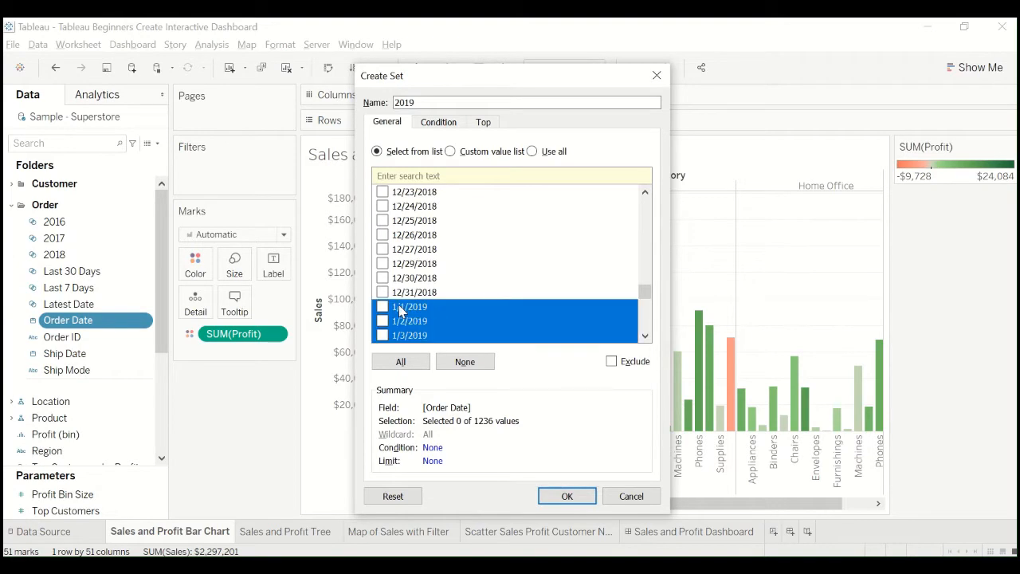
pyautogui.click(383, 306)
pyautogui.click(567, 495)
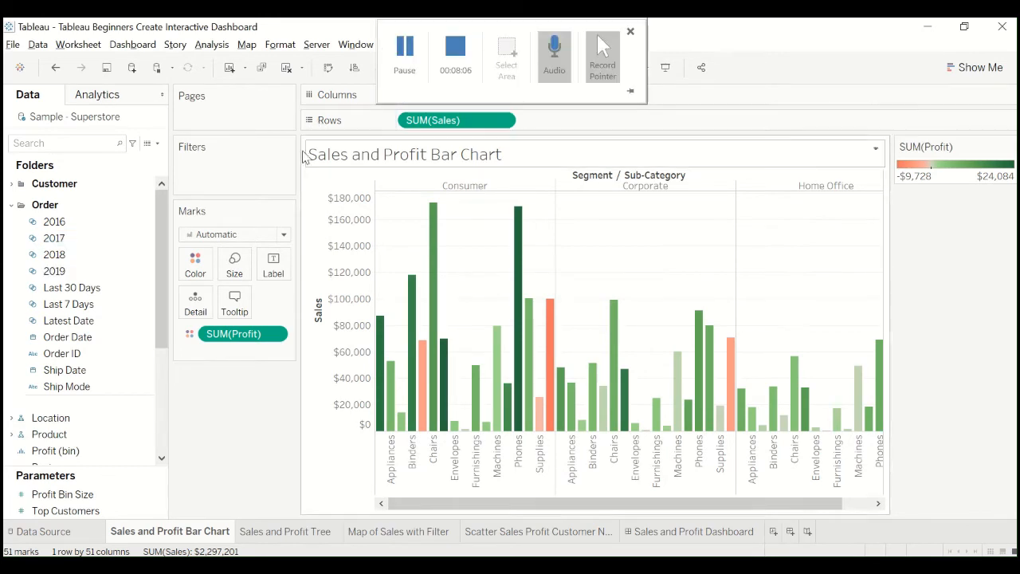
pyautogui.click(142, 228)
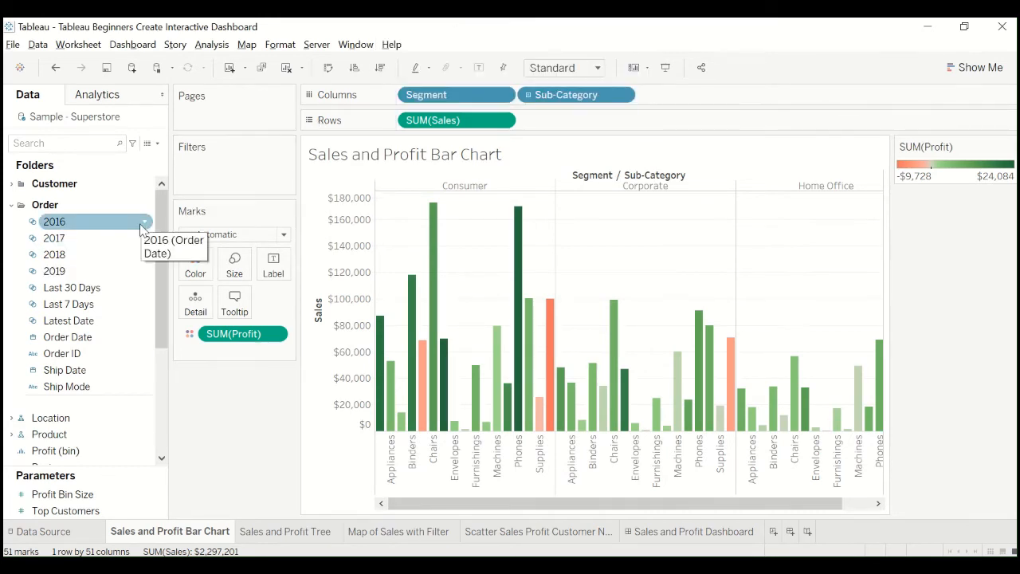
pyautogui.click(64, 243)
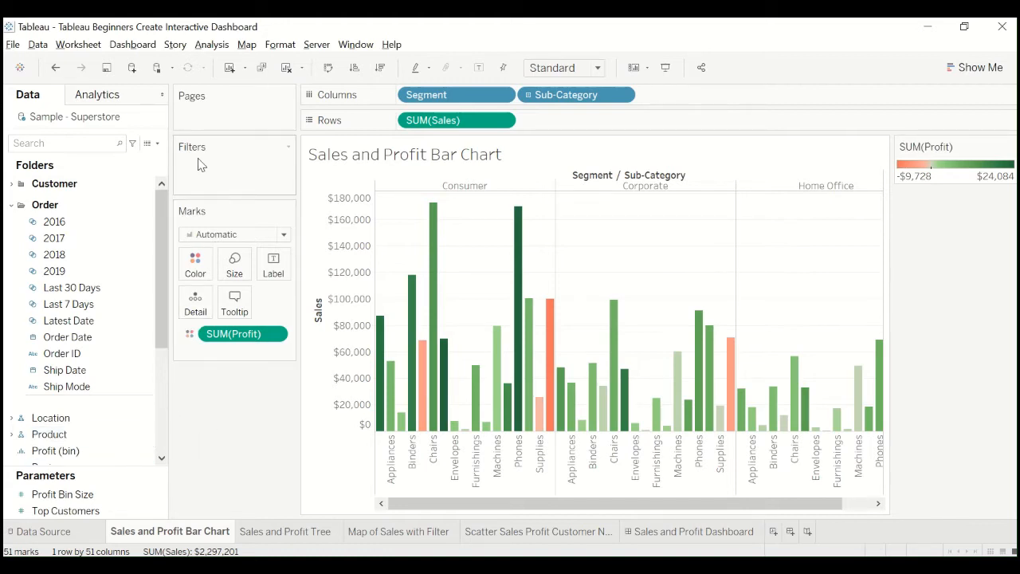
# Step: Start a new parameter named Date Filter with data type String and allowable values restricted to a list
pyautogui.click(159, 146)
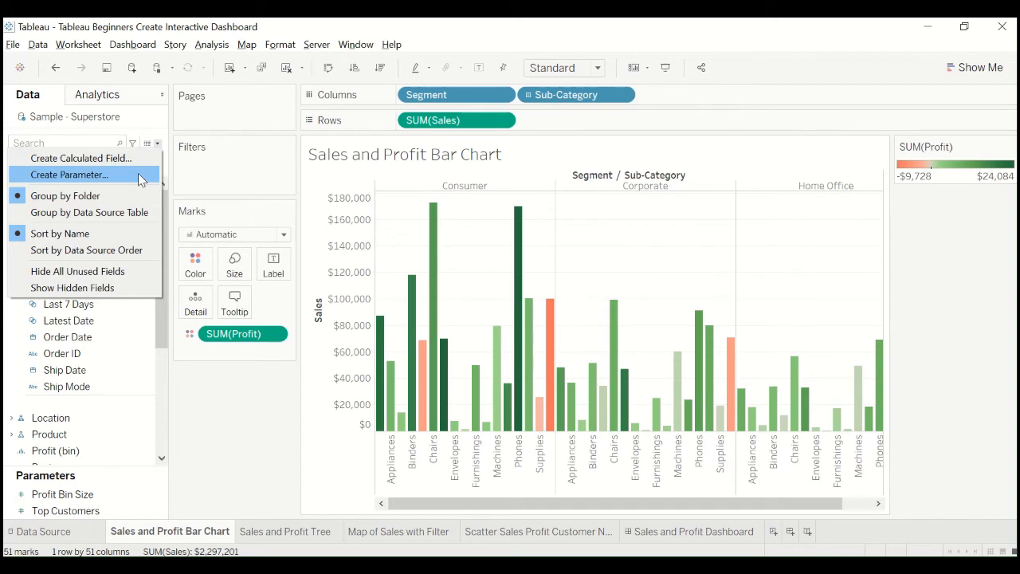
pyautogui.click(140, 179)
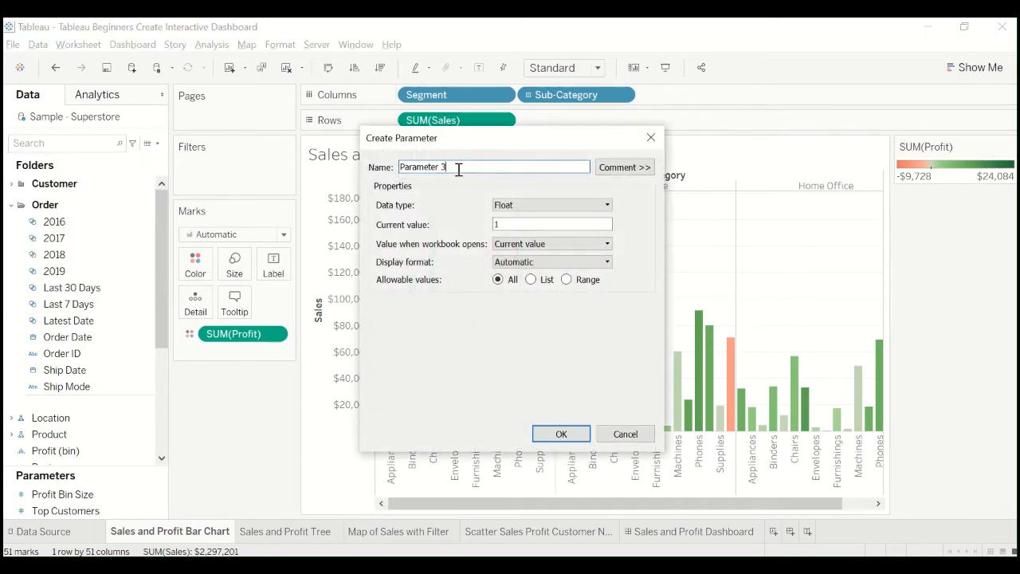
pyautogui.moveTo(458, 168); pyautogui.dragTo(360, 163)
pyautogui.write('Date Filter')
pyautogui.click(515, 205)
pyautogui.click(514, 236)
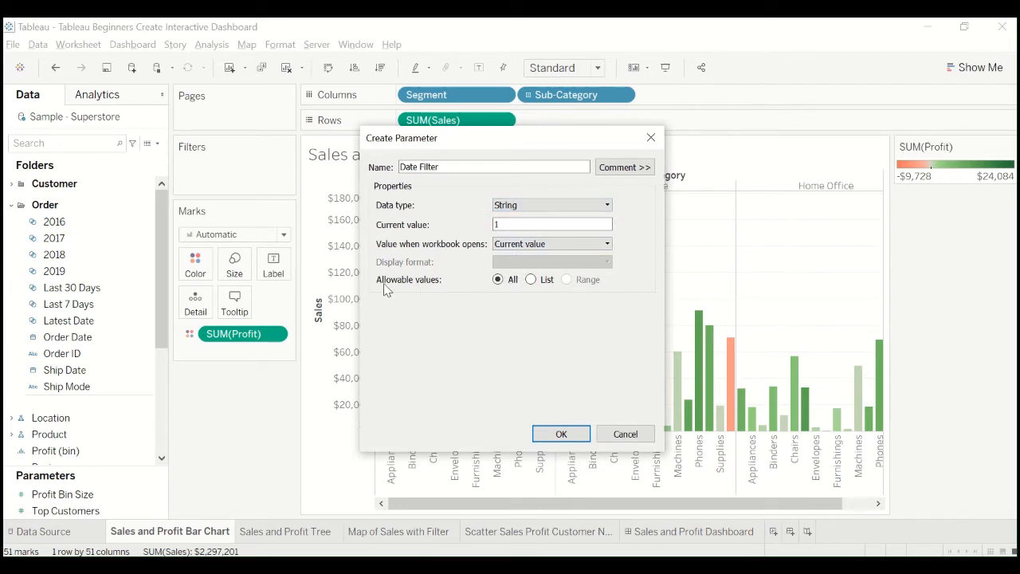
pyautogui.click(532, 279)
# Step: Add 2016 and 2017 as the first two values in the Date Filter parameter's list
pyautogui.click(419, 339)
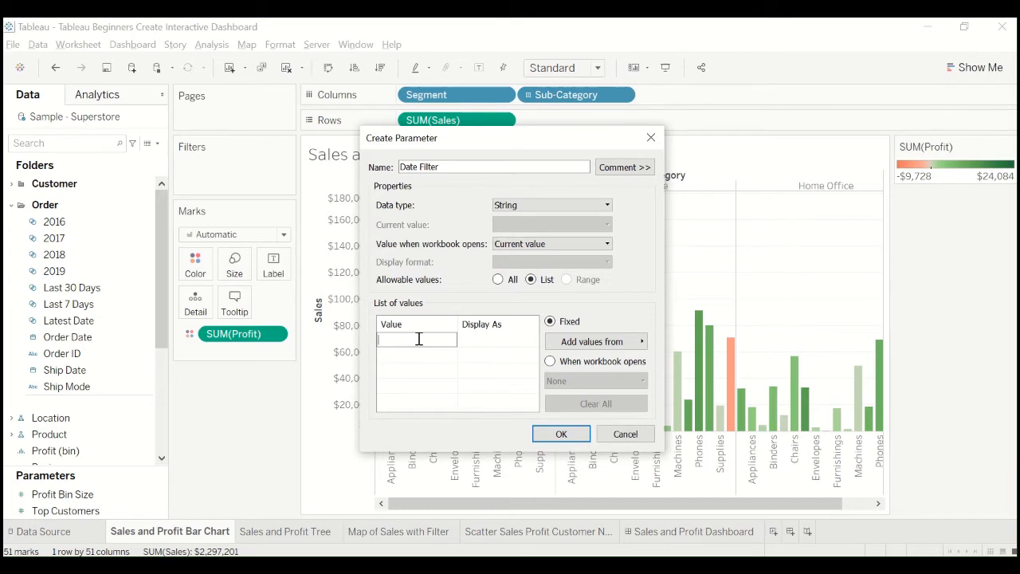
pyautogui.press('Tab')
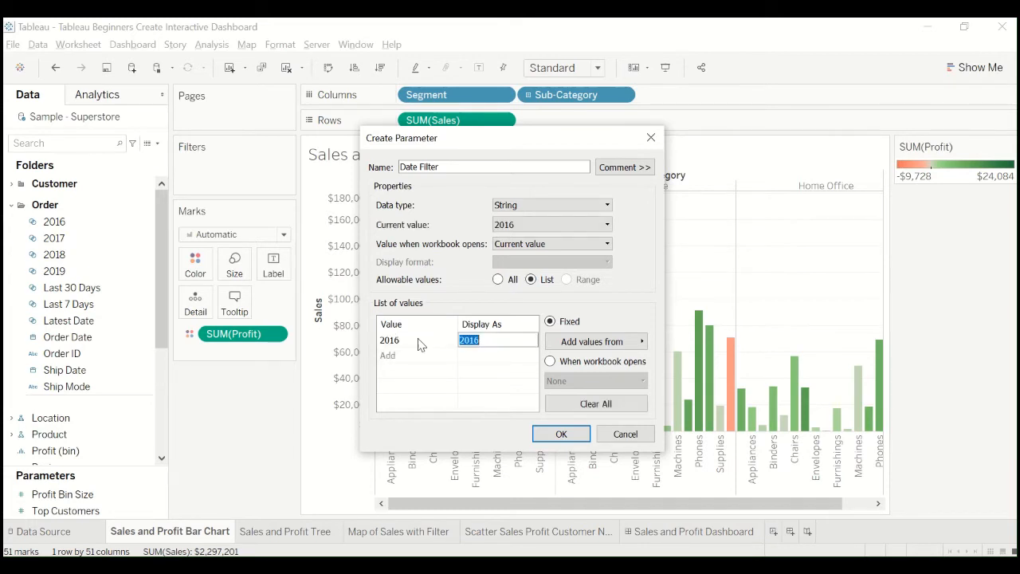
pyautogui.click(418, 339)
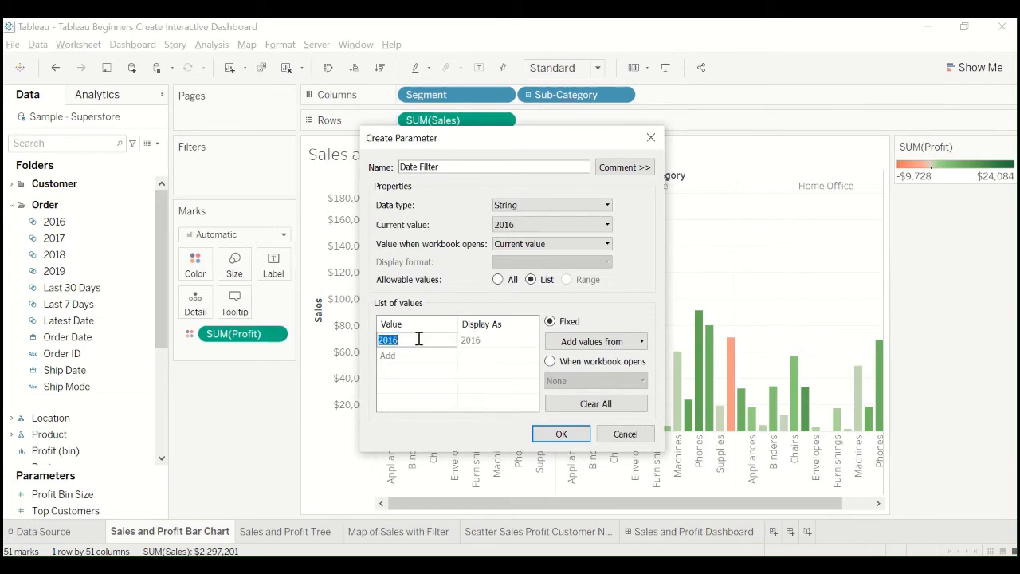
pyautogui.press('Tab')
pyautogui.click(403, 354)
pyautogui.write('2017')
pyautogui.press('Tab')
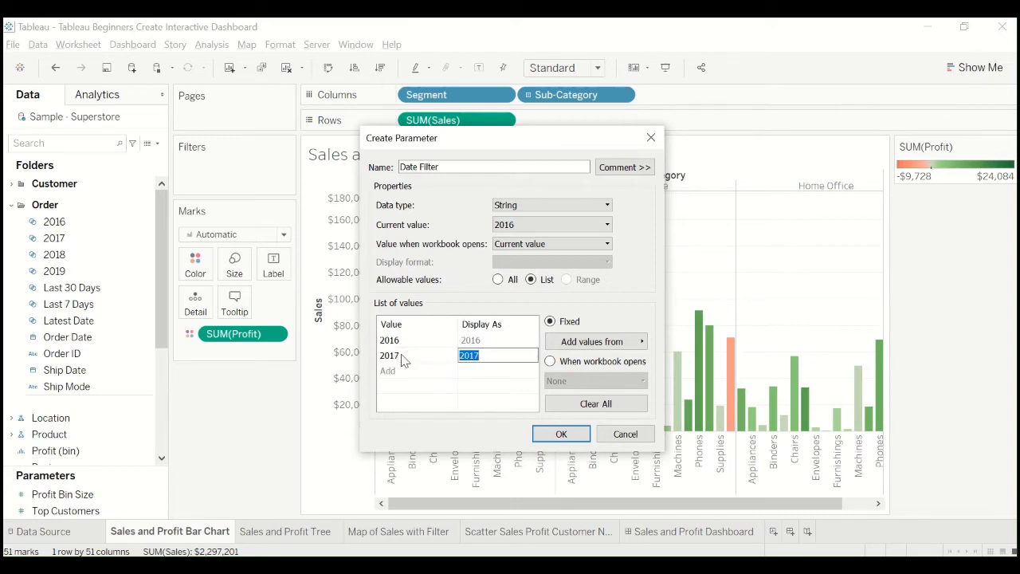
# Step: Add 2018 and 2019 to the parameter's list of values
pyautogui.click(399, 371)
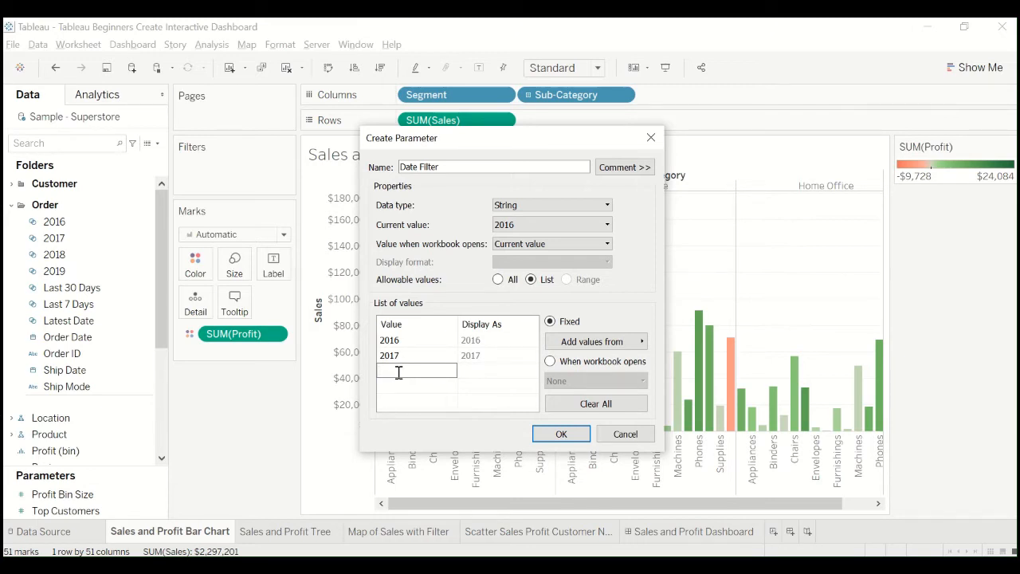
pyautogui.write('2018')
pyautogui.press('Return')
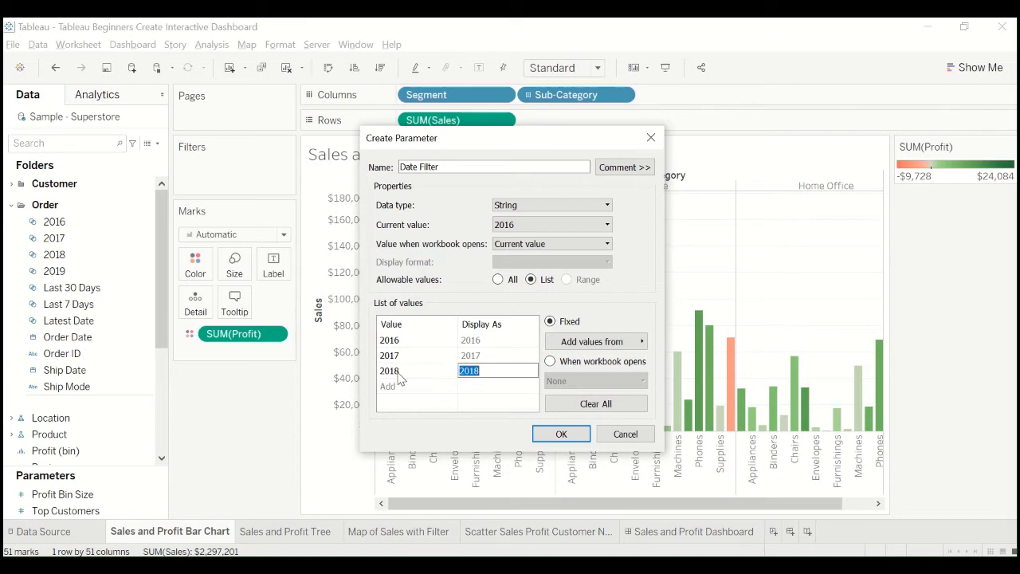
pyautogui.click(400, 387)
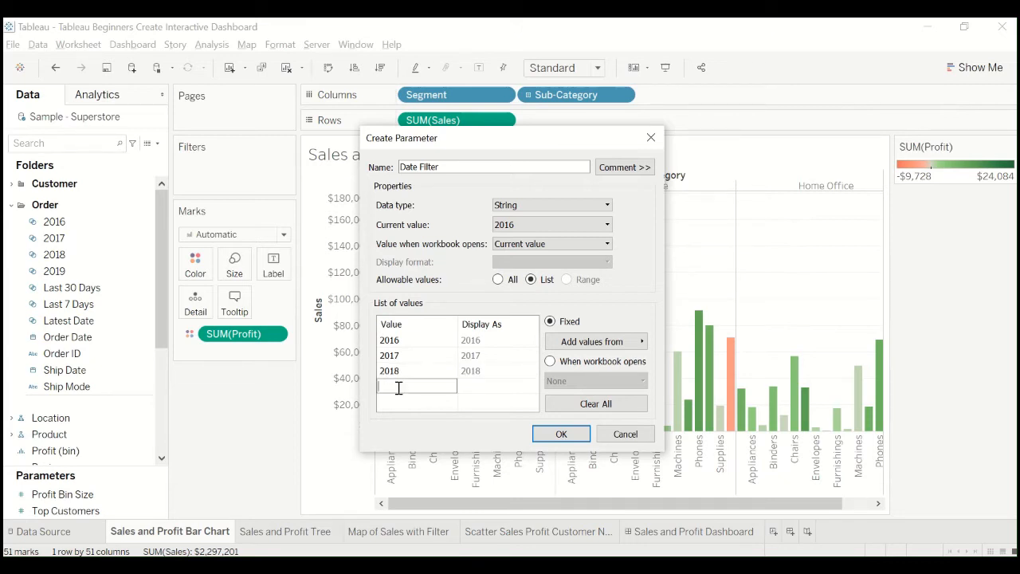
pyautogui.write('2019')
pyautogui.press('Return')
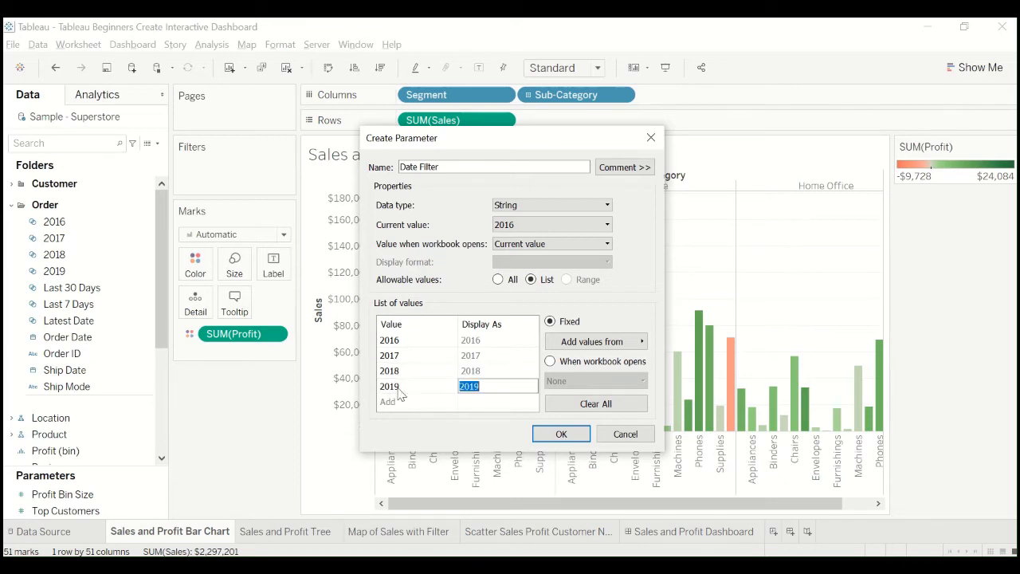
# Step: Add Last 30 Days and Last 7 Days to the parameter's list of values
pyautogui.click(444, 401)
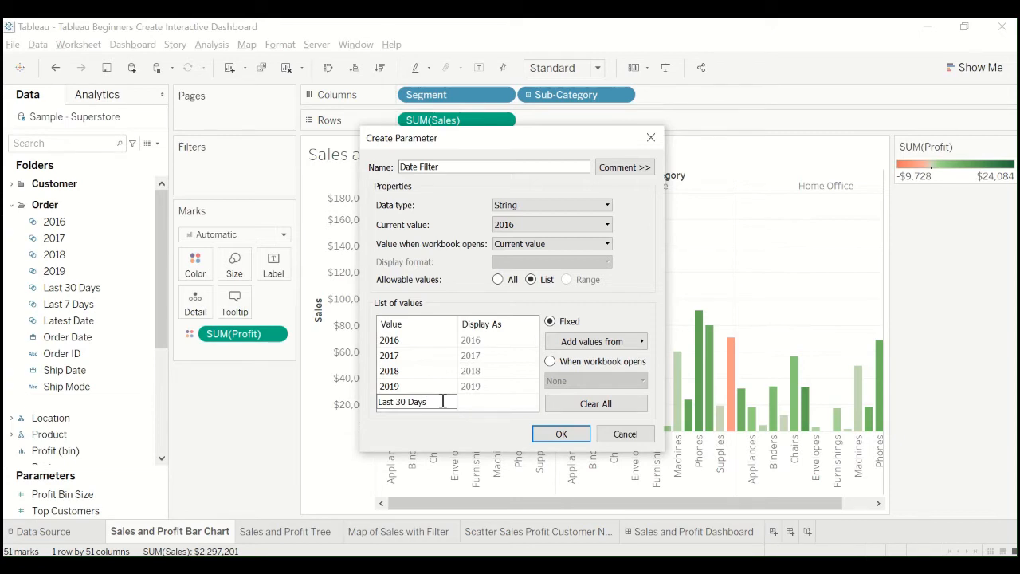
pyautogui.press('Tab')
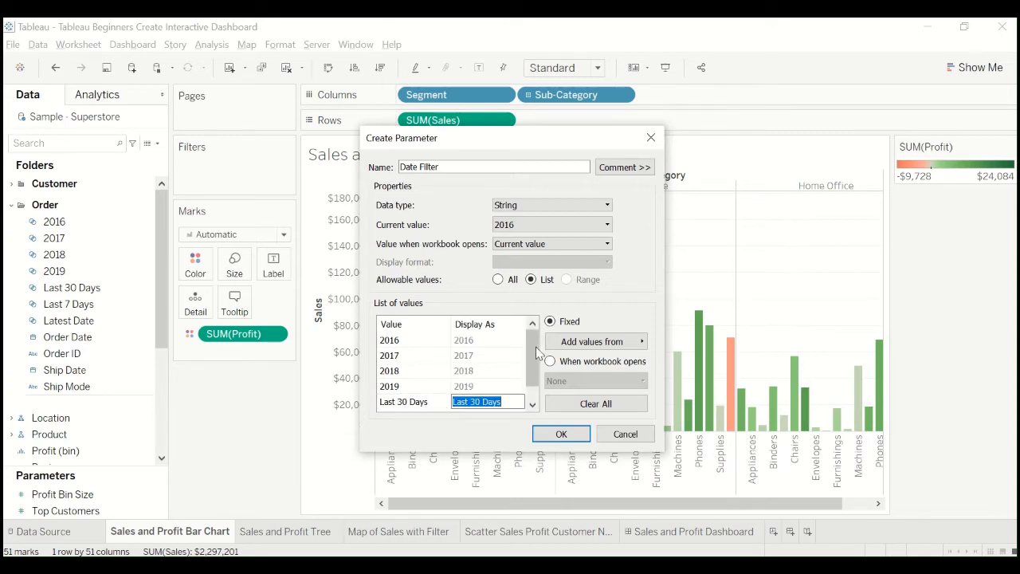
pyautogui.moveTo(536, 347); pyautogui.dragTo(538, 393)
pyautogui.click(429, 404)
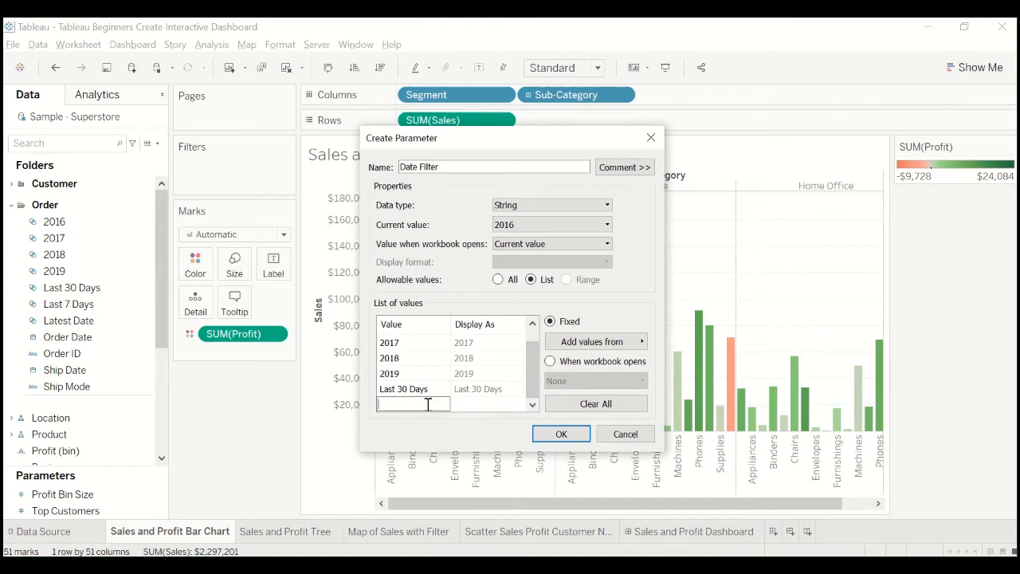
pyautogui.write('Last 7 Days')
pyautogui.press('Tab')
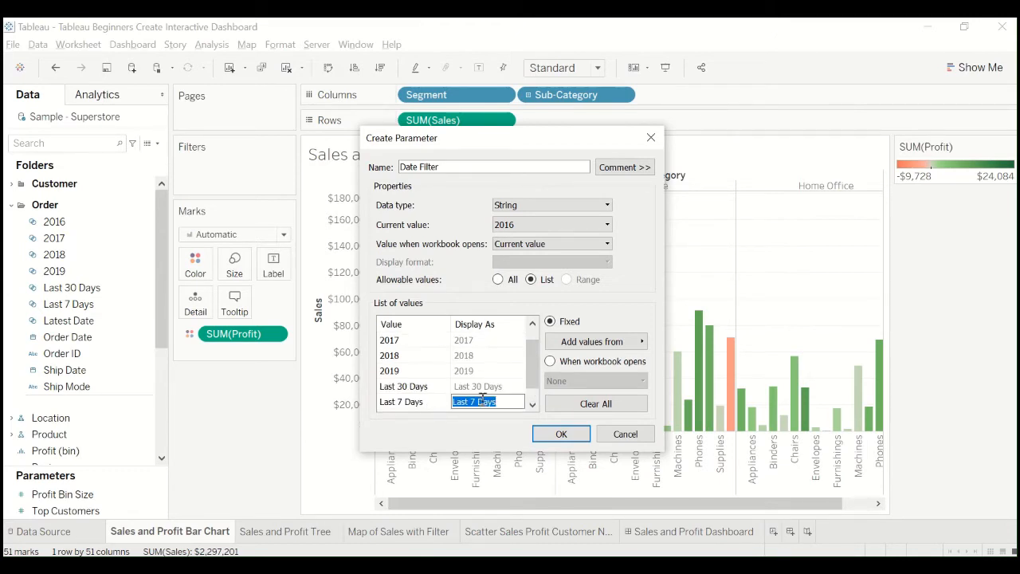
# Step: Add Latest Date as the last value in the list and create the Date Filter parameter
pyautogui.click(533, 404)
pyautogui.click(418, 401)
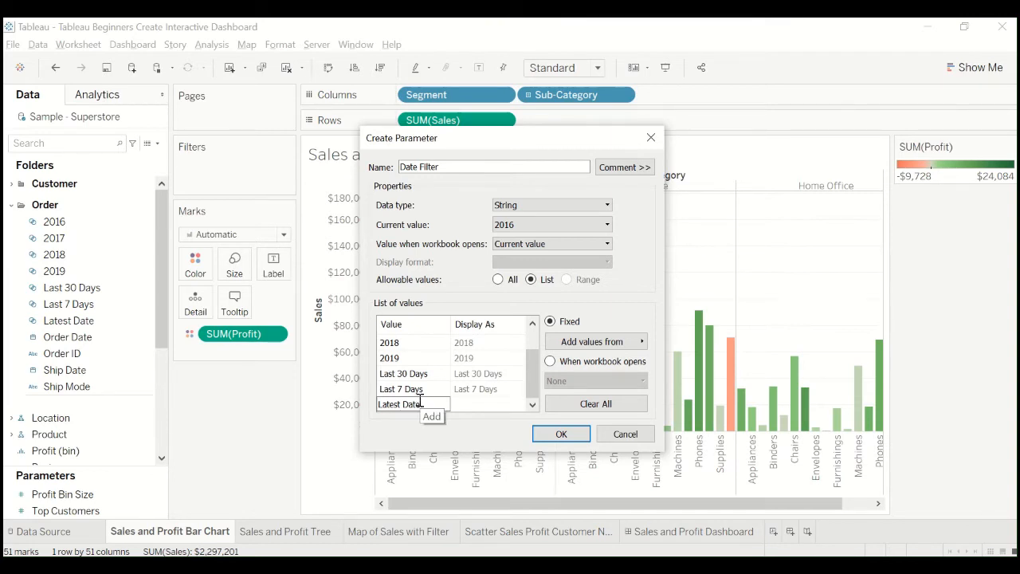
pyautogui.press('Return')
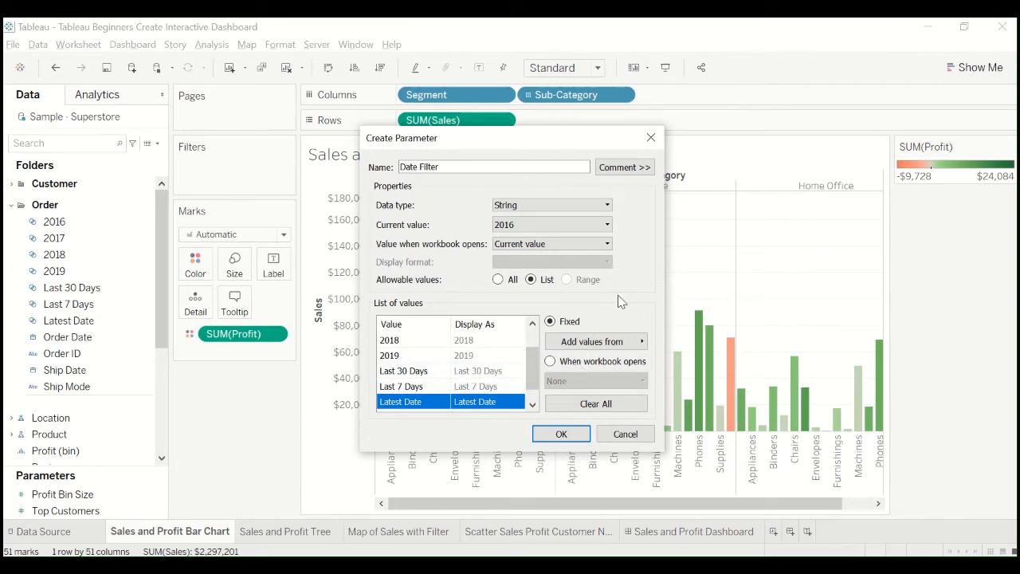
pyautogui.click(575, 440)
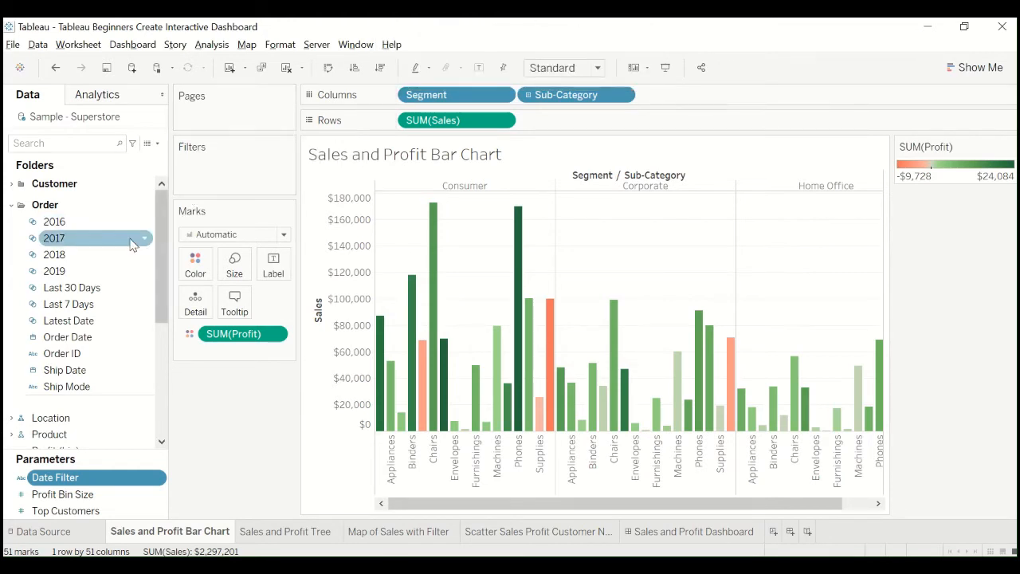
# Step: Start a new calculated field named Date Filter
pyautogui.scroll(-3, 112, 335)
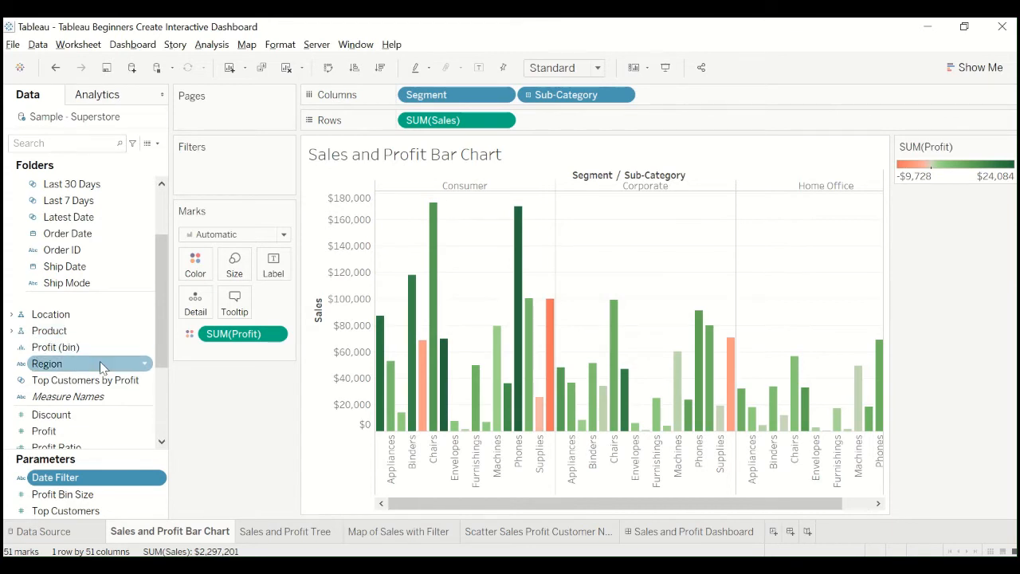
pyautogui.scroll(2, 120, 311)
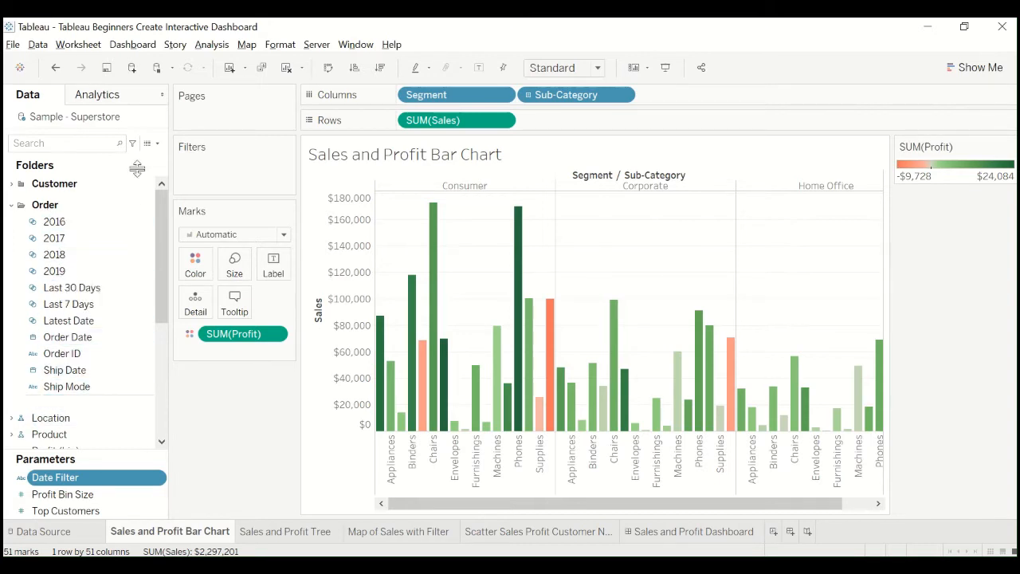
pyautogui.click(158, 144)
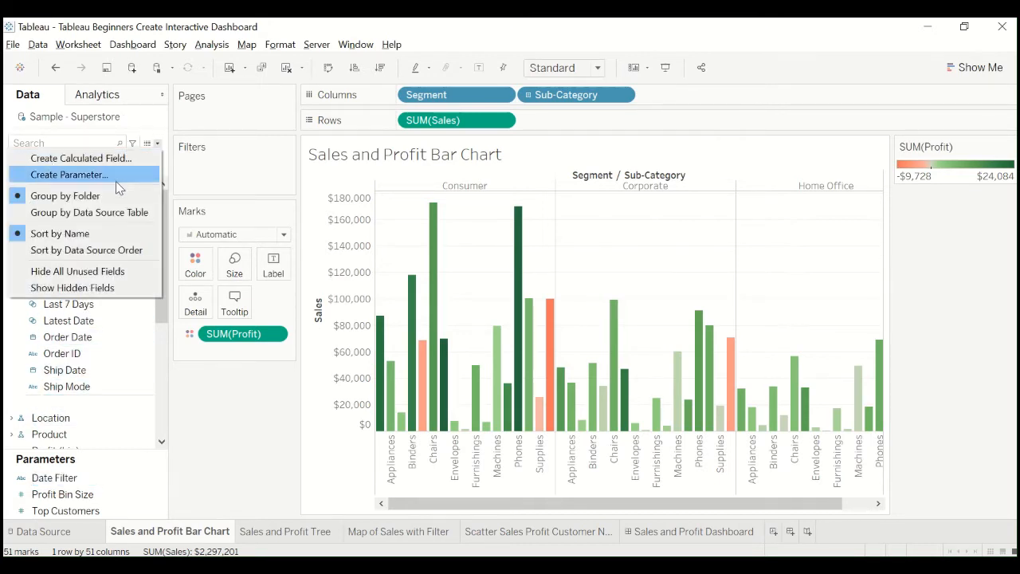
pyautogui.click(110, 158)
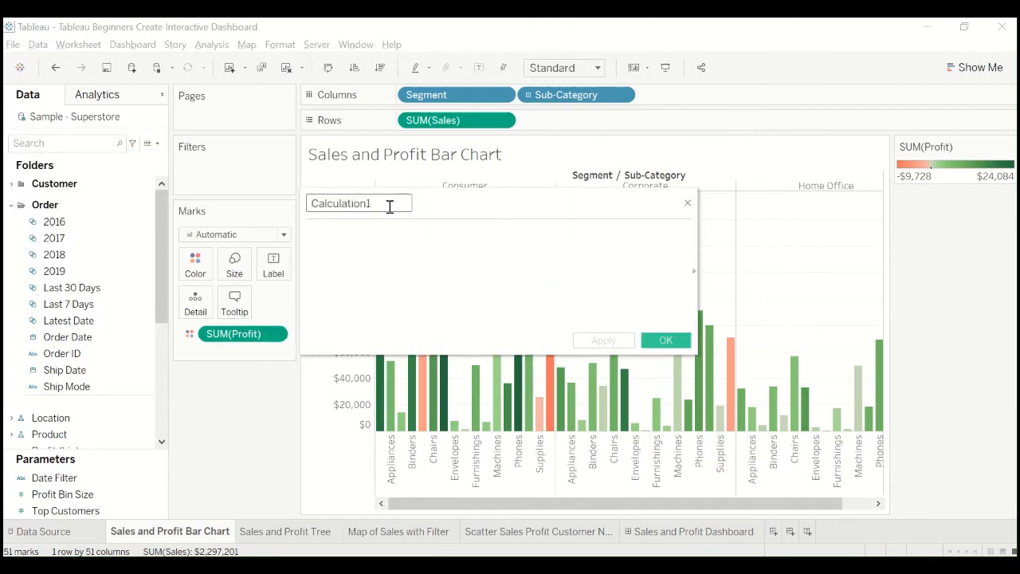
pyautogui.write('Date Filter')
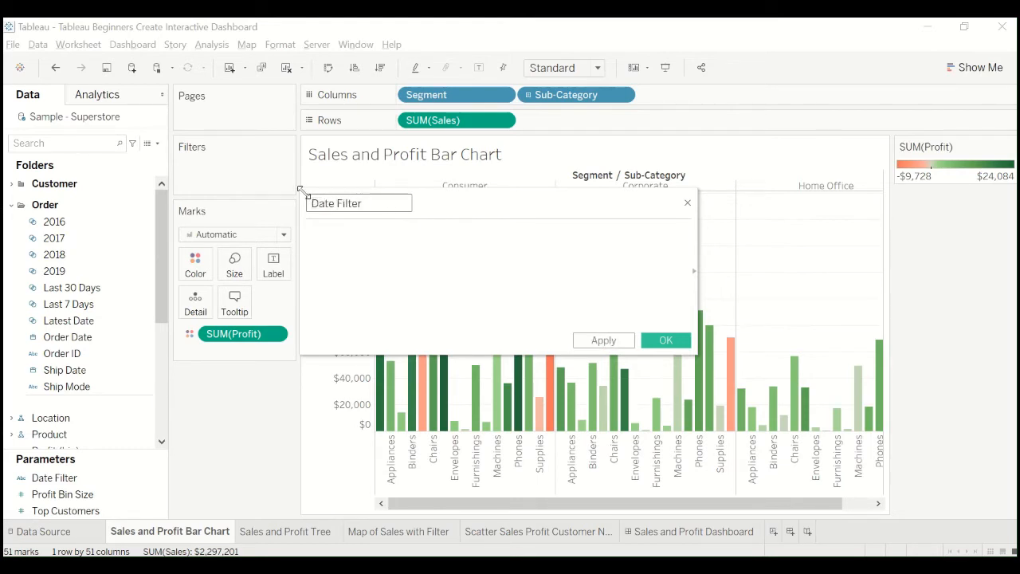
pyautogui.click(364, 237)
# Step: Copy the CASE [Parameters].[Date Filter] formula from cells B12:B20 of the Custom Filters Formulas Excel workbook into the Date Filter calculation in Tableau
pyautogui.hotkey('alt', 'Tab')
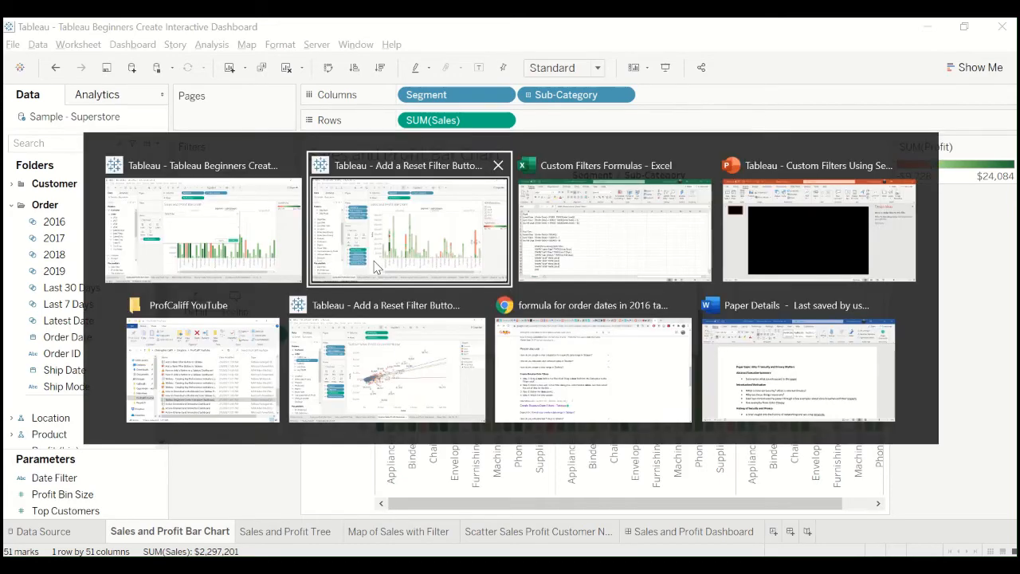
pyautogui.hotkey('alt', 'Tab')
pyautogui.click(272, 356)
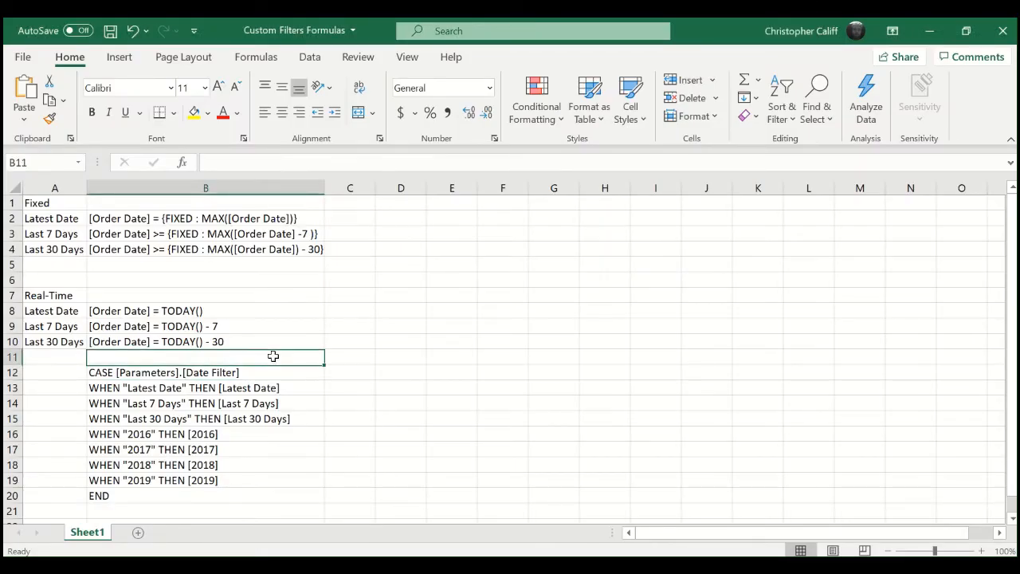
pyautogui.moveTo(185, 374); pyautogui.dragTo(183, 493)
pyautogui.hotkey('ctrl', 'c')
pyautogui.hotkey('alt', 'Tab')
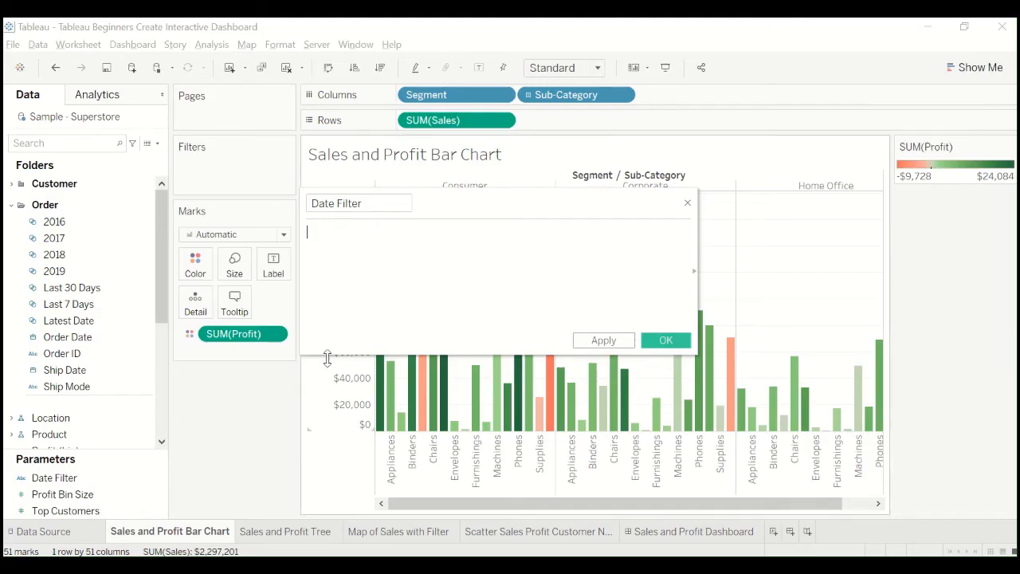
pyautogui.hotkey('ctrl', 'v')
pyautogui.scroll(1, 383, 273)
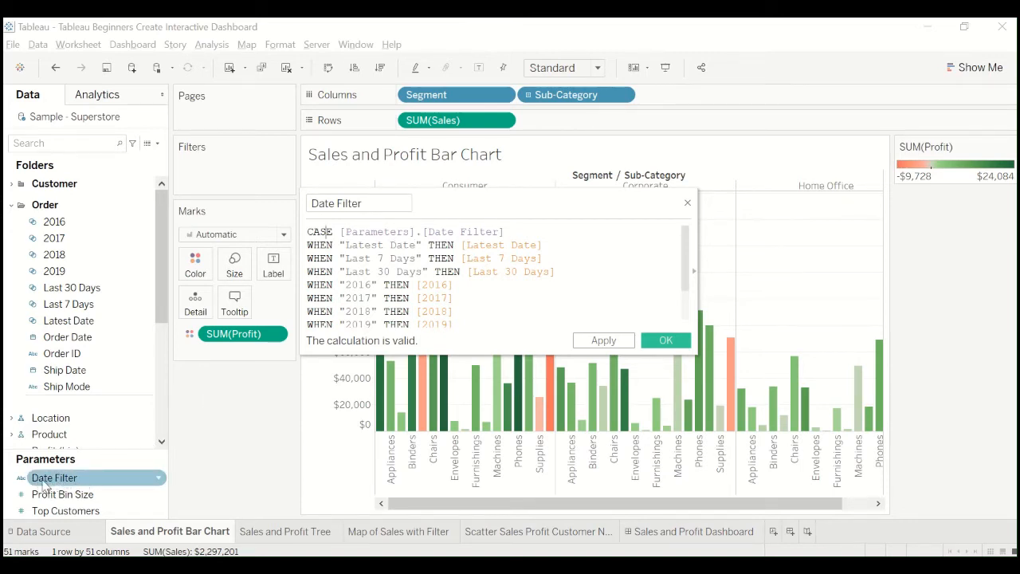
# Step: Try to rewrite the parameter reference after CASE as [Parameters.Date Filter]
pyautogui.click(510, 235)
pyautogui.press('BackSpace')
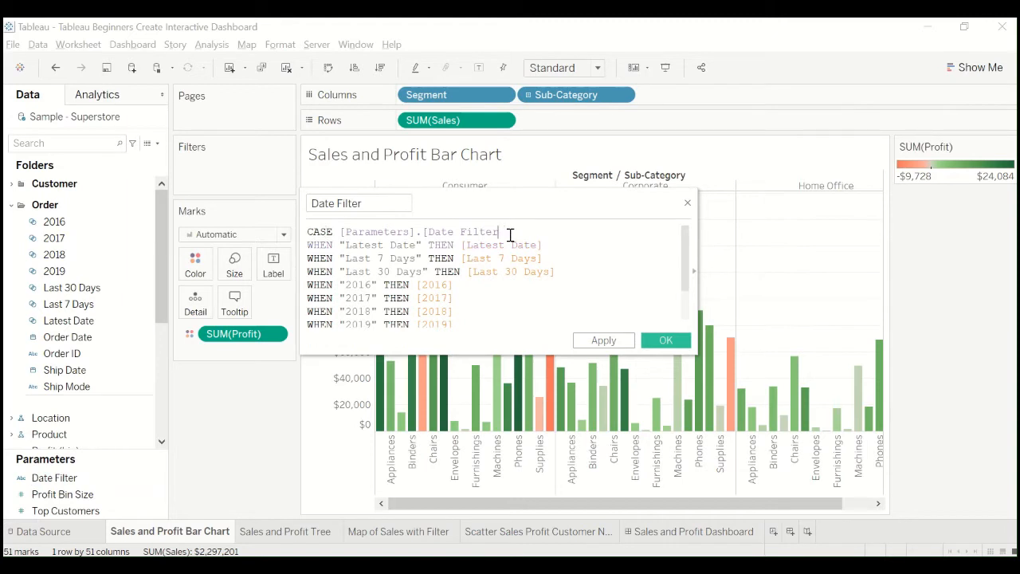
pyautogui.press('BackSpace')
pyautogui.press('BackSpace')
pyautogui.press('BackSpace')
pyautogui.press('BackSpace')
pyautogui.press('BackSpace')
pyautogui.press('BackSpace')
pyautogui.press('BackSpace')
pyautogui.press('BackSpace')
pyautogui.press('BackSpace')
pyautogui.press('BackSpace')
pyautogui.press('BackSpace')
pyautogui.press('BackSpace')
pyautogui.press('BackSpace')
pyautogui.press('BackSpace')
pyautogui.press('BackSpace')
pyautogui.press('BackSpace')
pyautogui.press('BackSpace')
pyautogui.press('BackSpace')
pyautogui.press('BackSpace')
pyautogui.press('BackSpace')
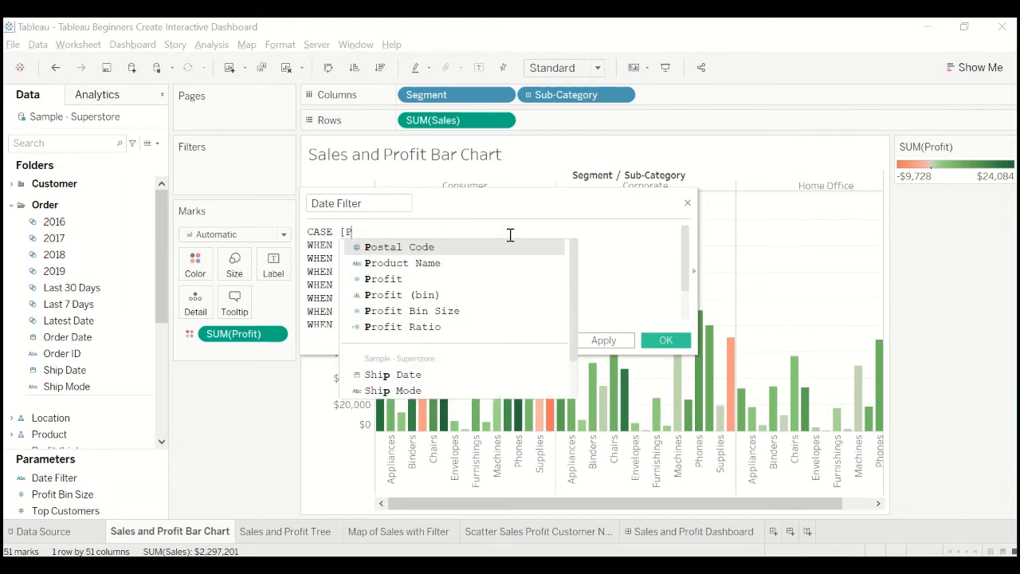
pyautogui.write('[par')
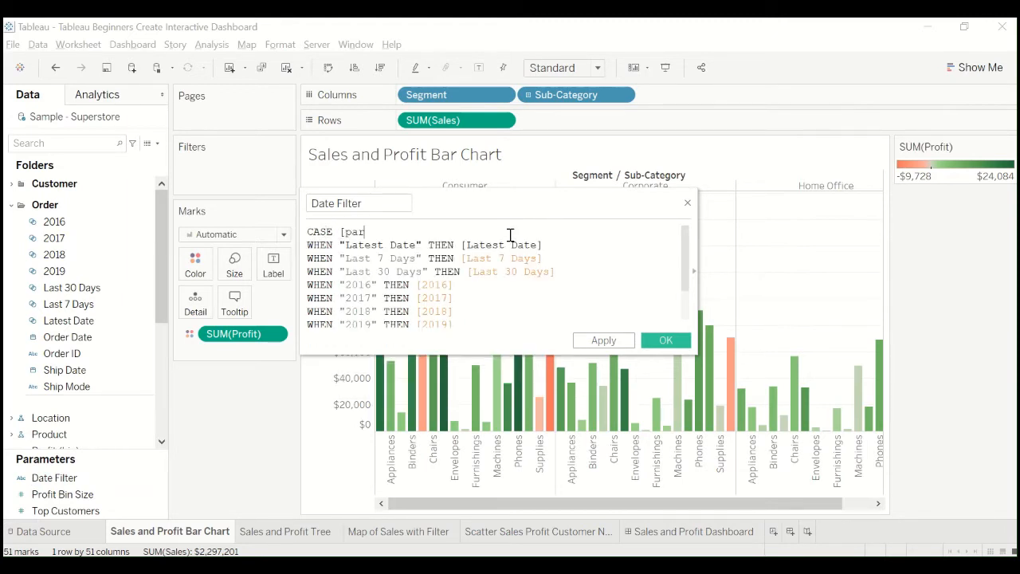
pyautogui.press('BackSpace')
pyautogui.press('BackSpace')
pyautogui.write('Para')
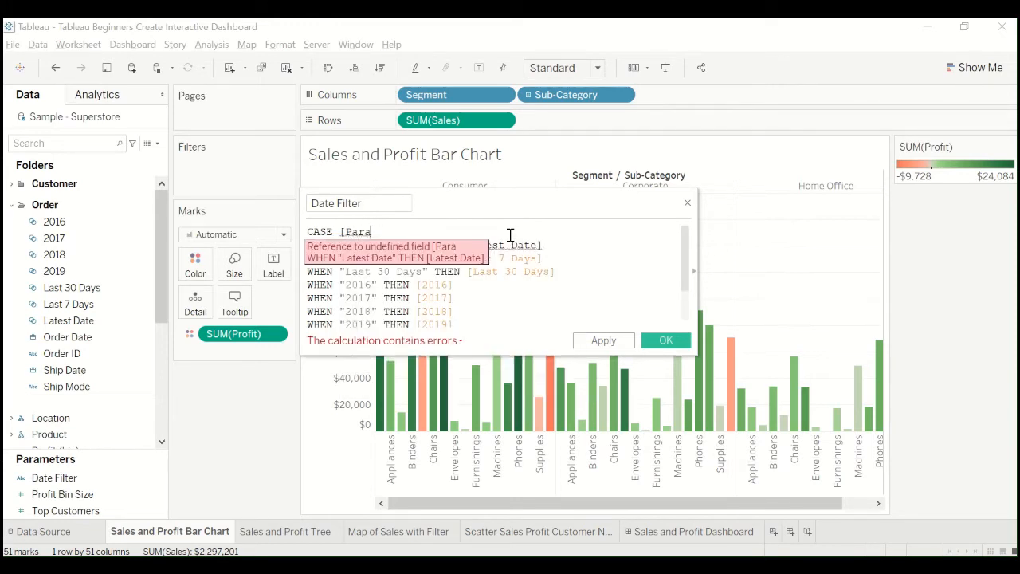
pyautogui.write('me')
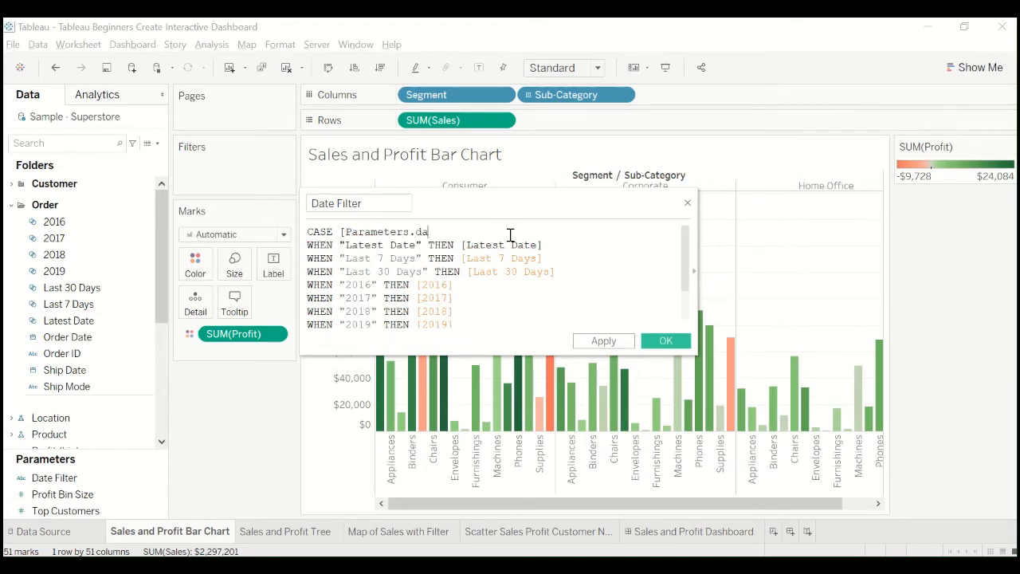
pyautogui.write('ters.Date Filter]')
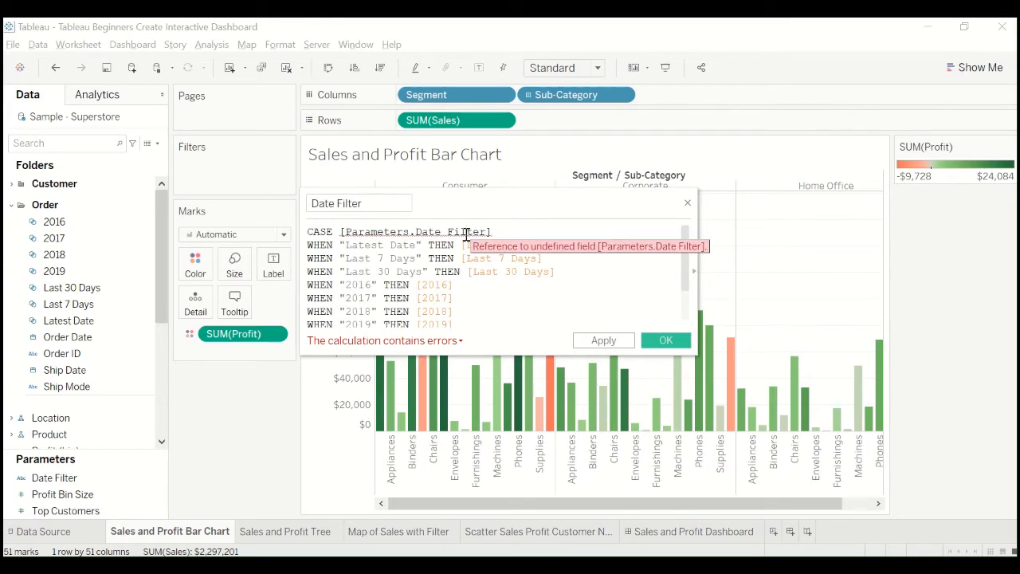
# Step: Replace the reference after CASE with the suggested Date Filter parameter
pyautogui.moveTo(493, 231); pyautogui.dragTo(341, 231)
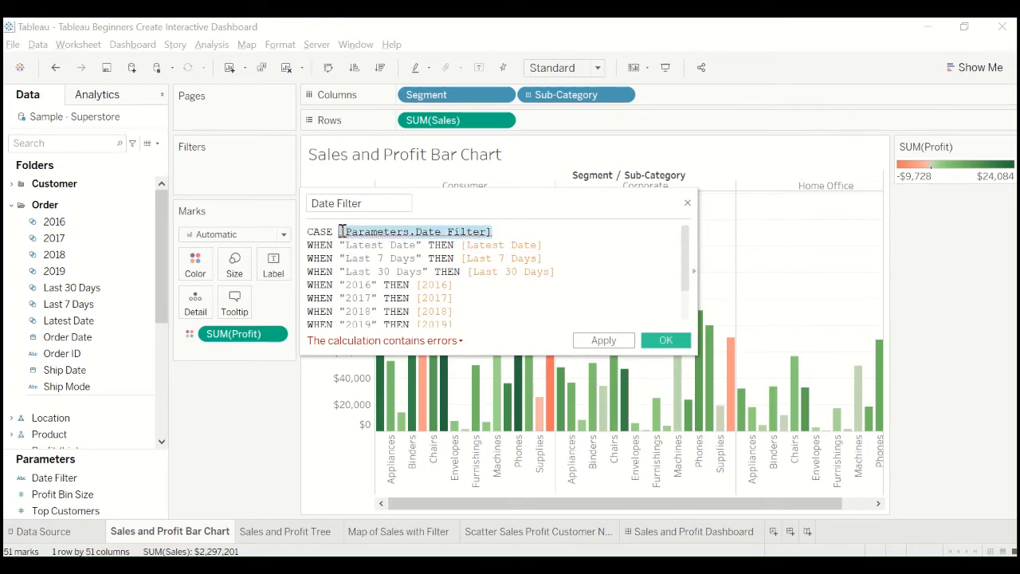
pyautogui.press('Delete')
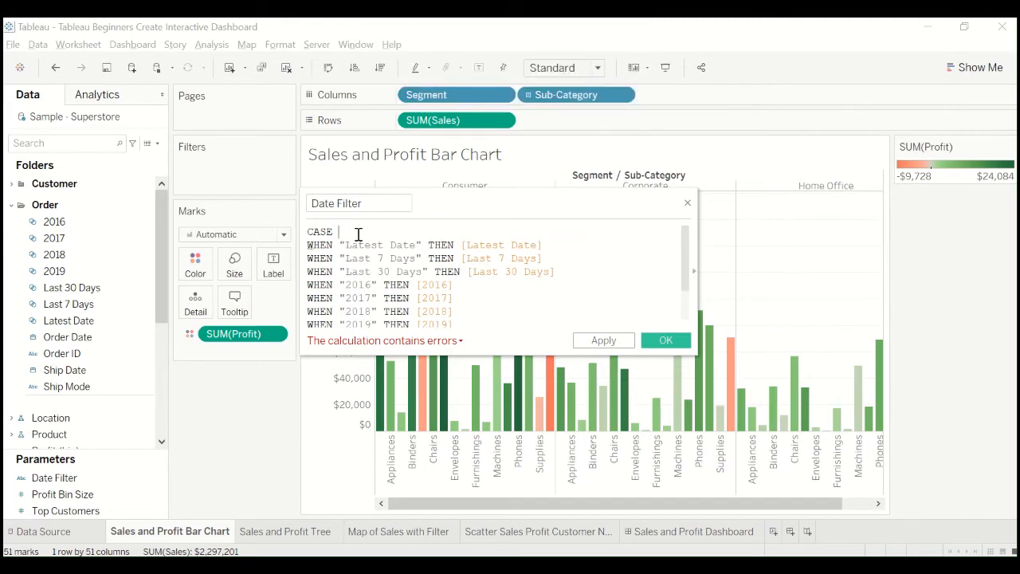
pyautogui.write('[')
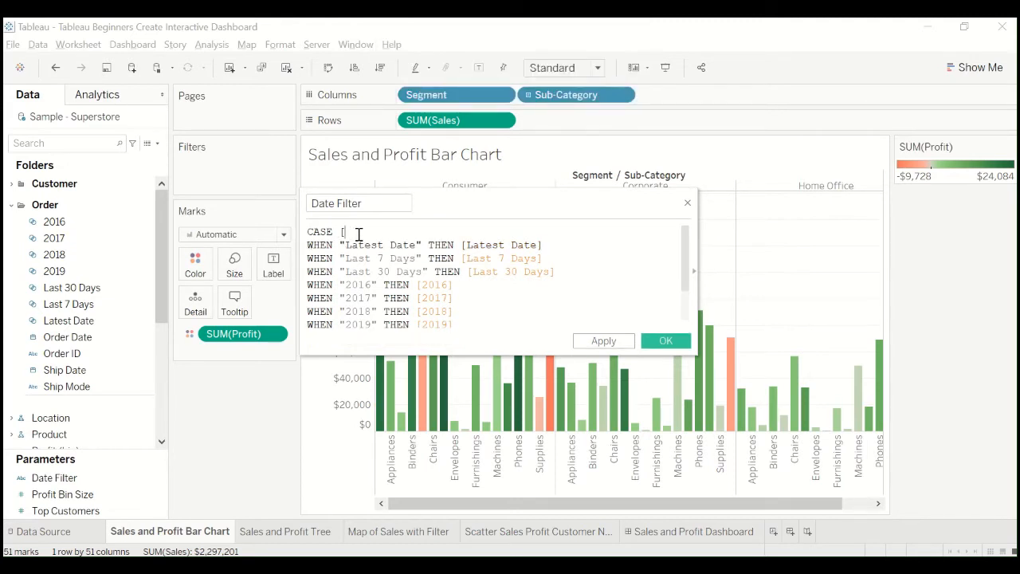
pyautogui.write('DA')
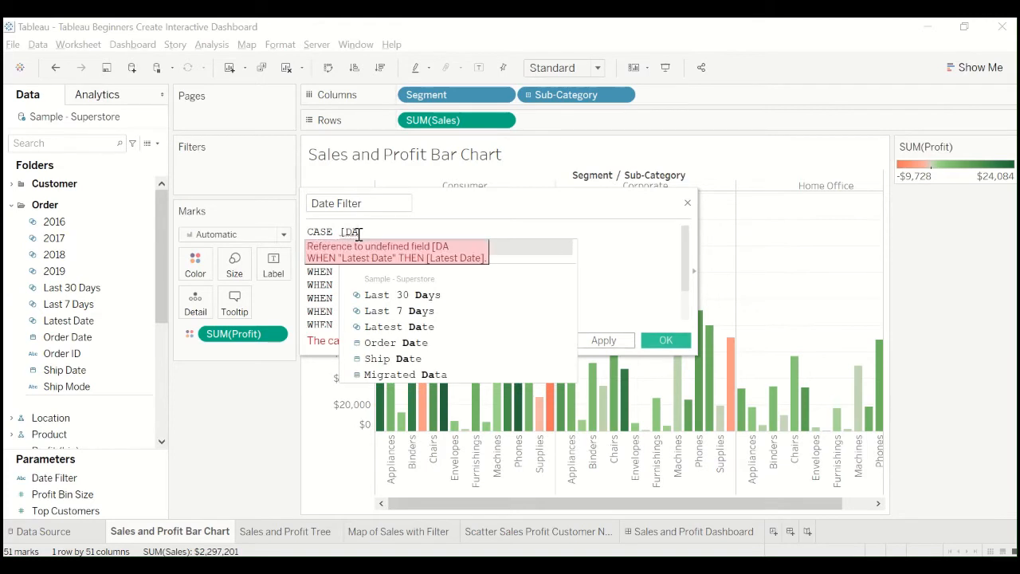
pyautogui.click(421, 248)
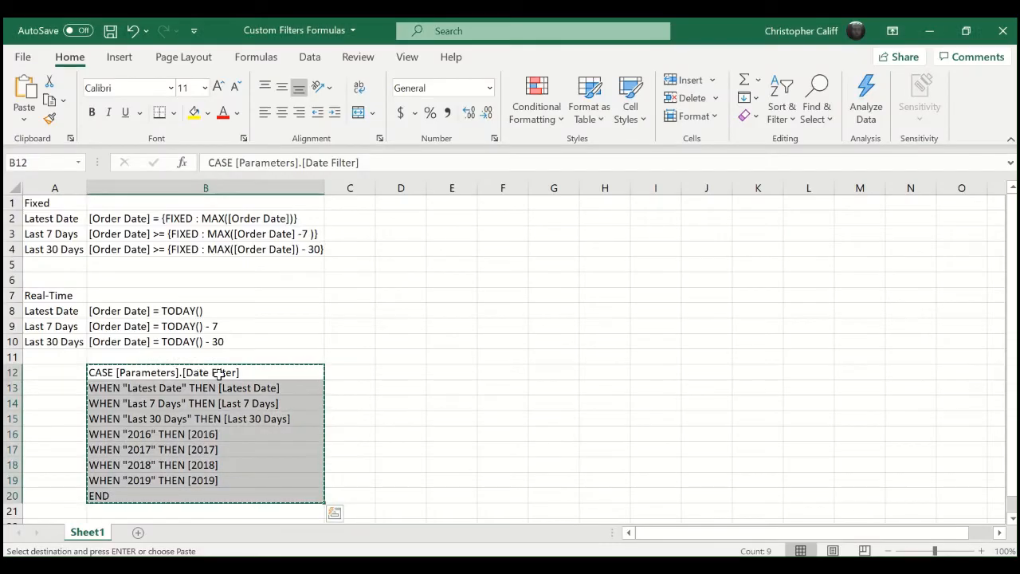
# Step: Shorten the formula's first line in cell B12 to CASE [Date Filter] by removing the [Parameters]. prefix
pyautogui.doubleClick(220, 374)
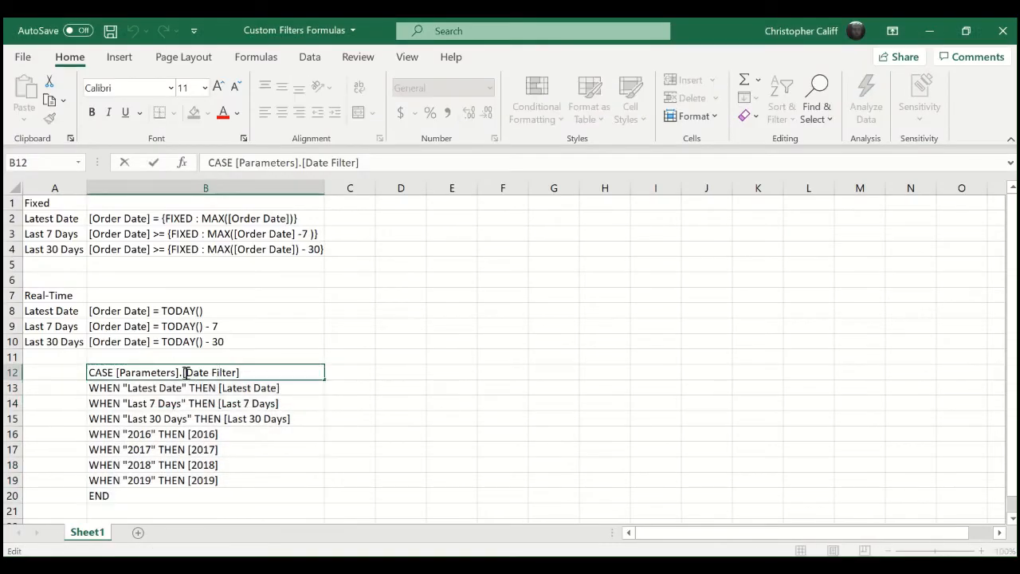
pyautogui.moveTo(181, 374); pyautogui.dragTo(116, 376)
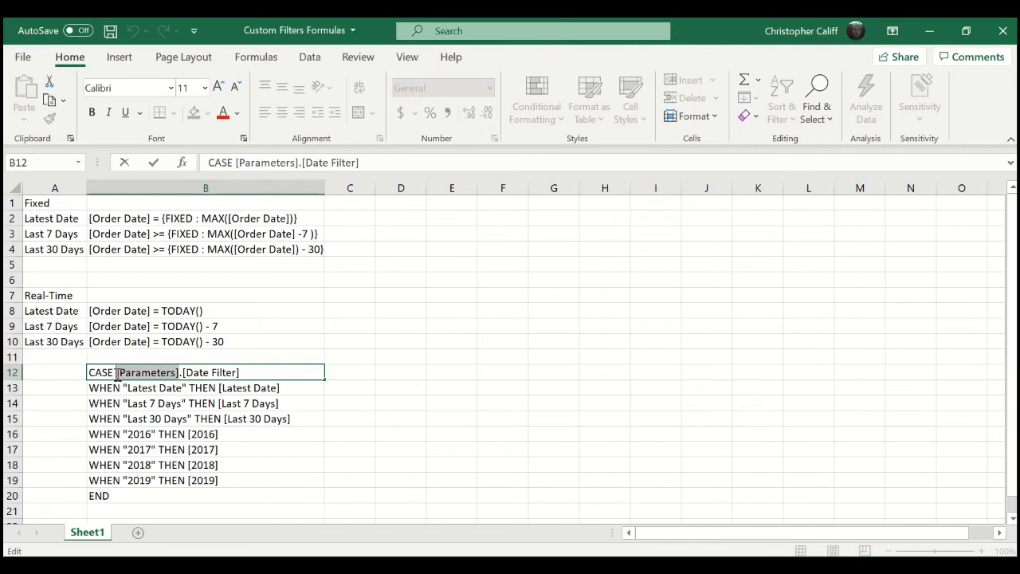
pyautogui.press('BackSpace')
pyautogui.click(399, 386)
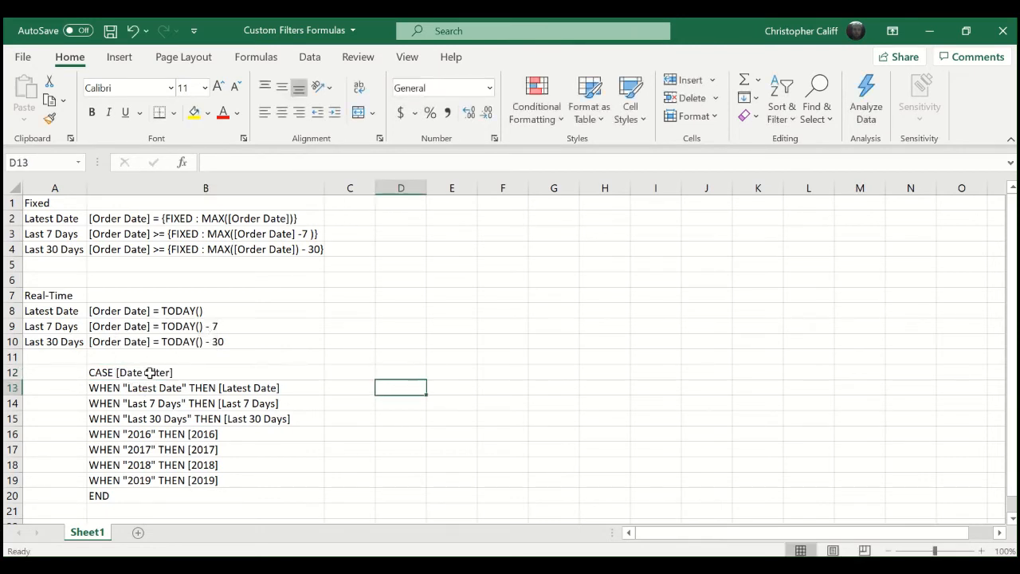
# Step: Switch back to Tableau and re-enter the reference after CASE using the suggested Date Filter parameter
pyautogui.hotkey('alt', 'Tab')
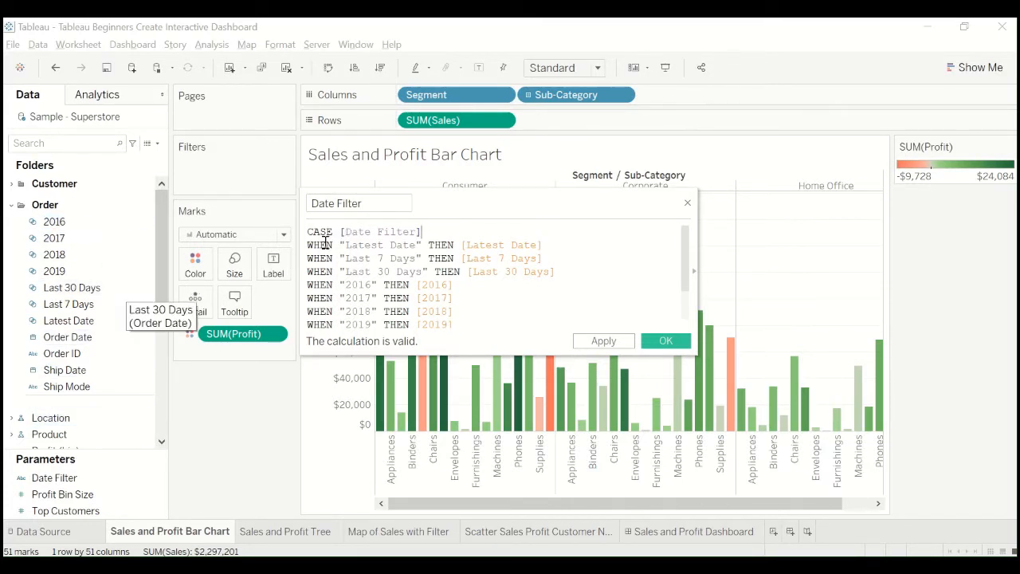
pyautogui.moveTo(422, 232); pyautogui.dragTo(342, 236)
pyautogui.write('[Da')
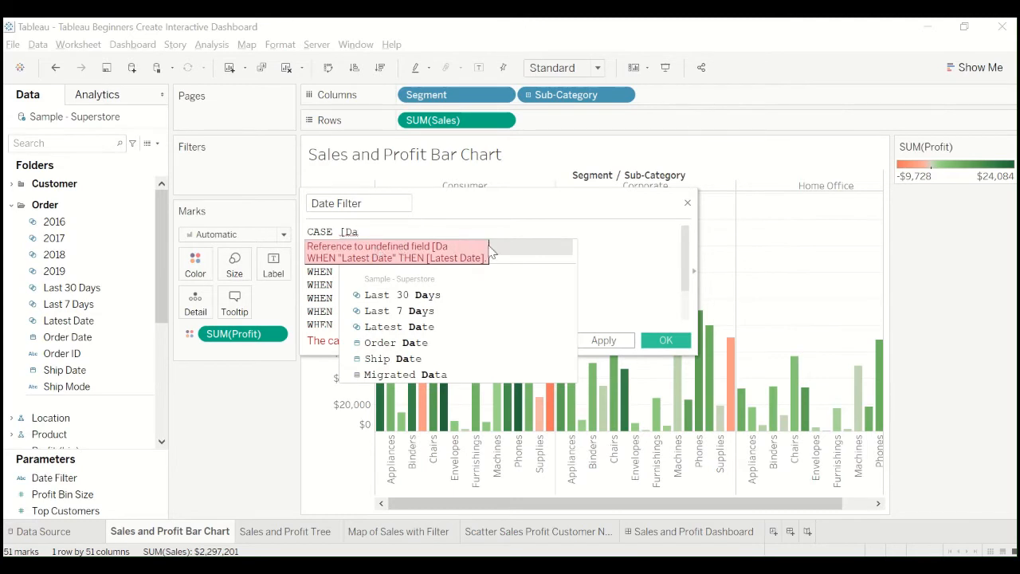
pyautogui.click(514, 248)
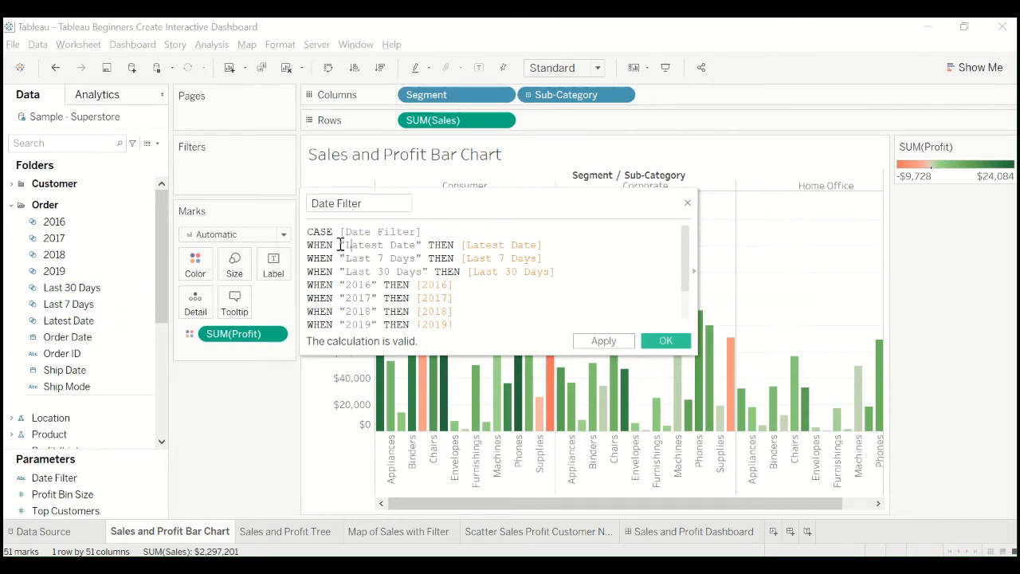
# Step: Replace the THEN reference on the "Latest Date" line with the suggested Latest Date set
pyautogui.moveTo(340, 245); pyautogui.dragTo(422, 246)
pyautogui.click(424, 246)
pyautogui.click(571, 245)
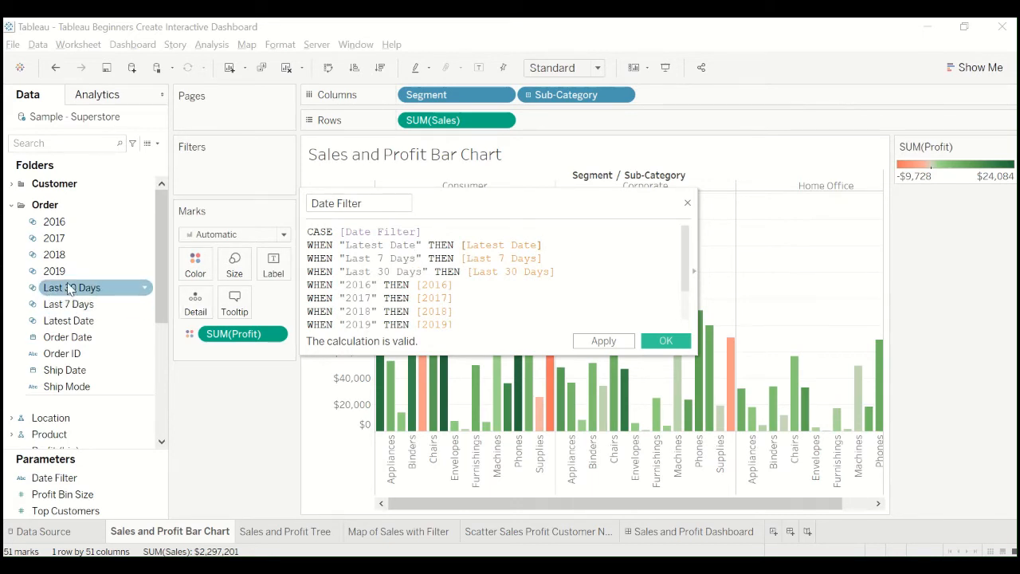
pyautogui.moveTo(574, 243); pyautogui.dragTo(466, 246)
pyautogui.press('BackSpace')
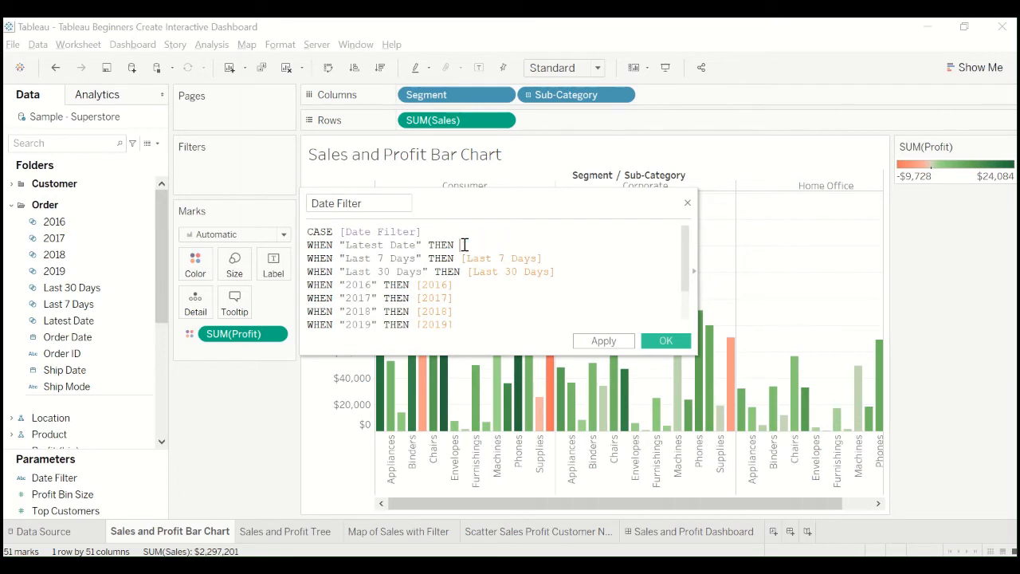
pyautogui.write('[La')
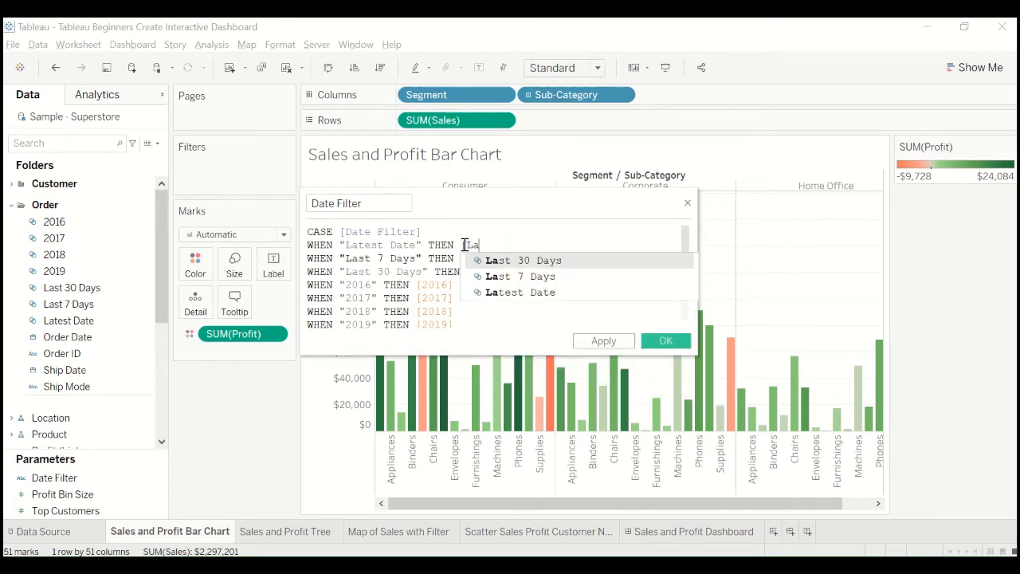
pyautogui.click(501, 292)
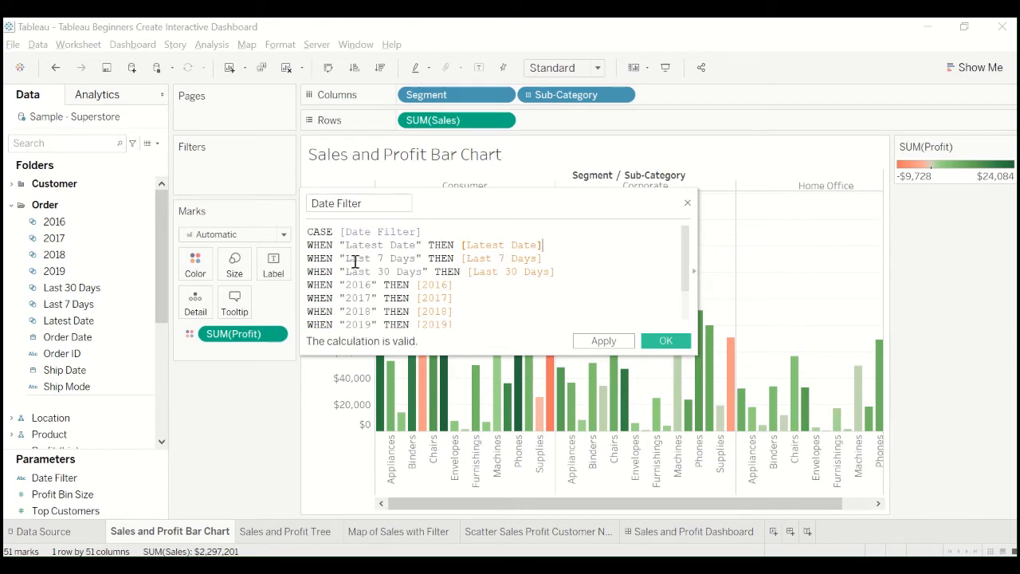
# Step: Re-enter the THEN references on the "Last 7 Days", "Last 30 Days" and "2016" lines using the suggested matching sets
pyautogui.moveTo(543, 259); pyautogui.dragTo(460, 256)
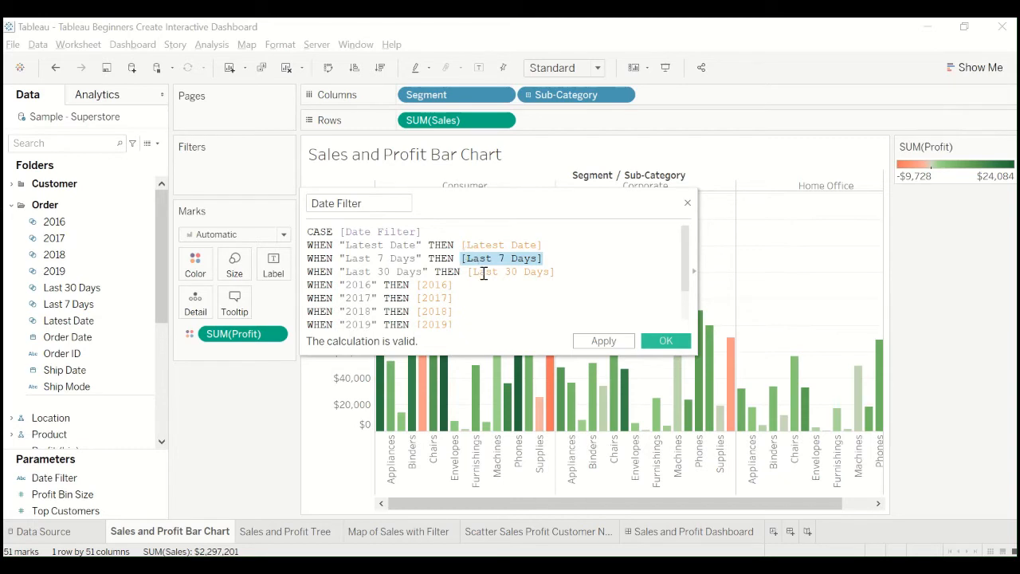
pyautogui.write('[')
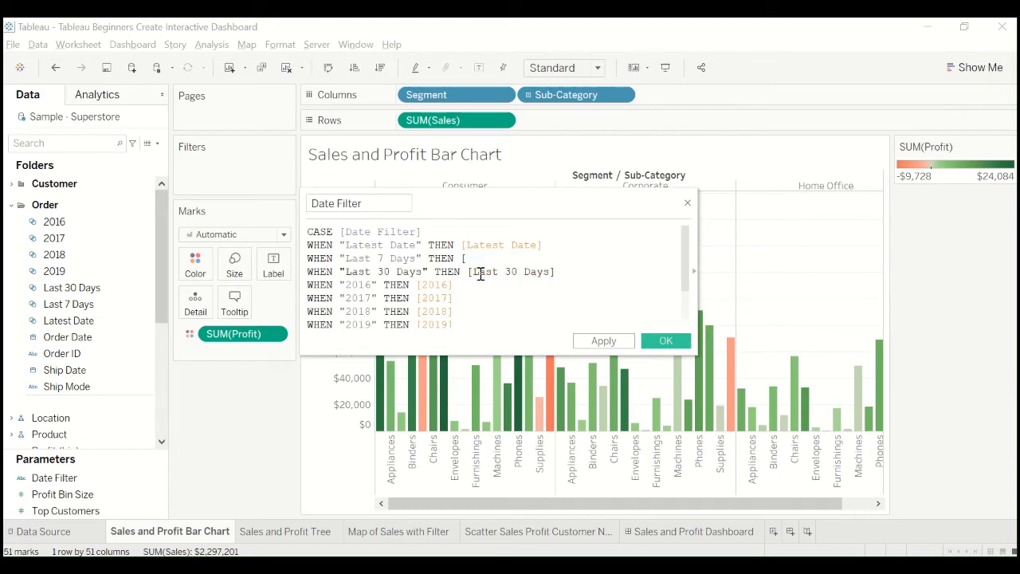
pyautogui.write('La')
pyautogui.click(506, 289)
pyautogui.moveTo(568, 274); pyautogui.dragTo(470, 271)
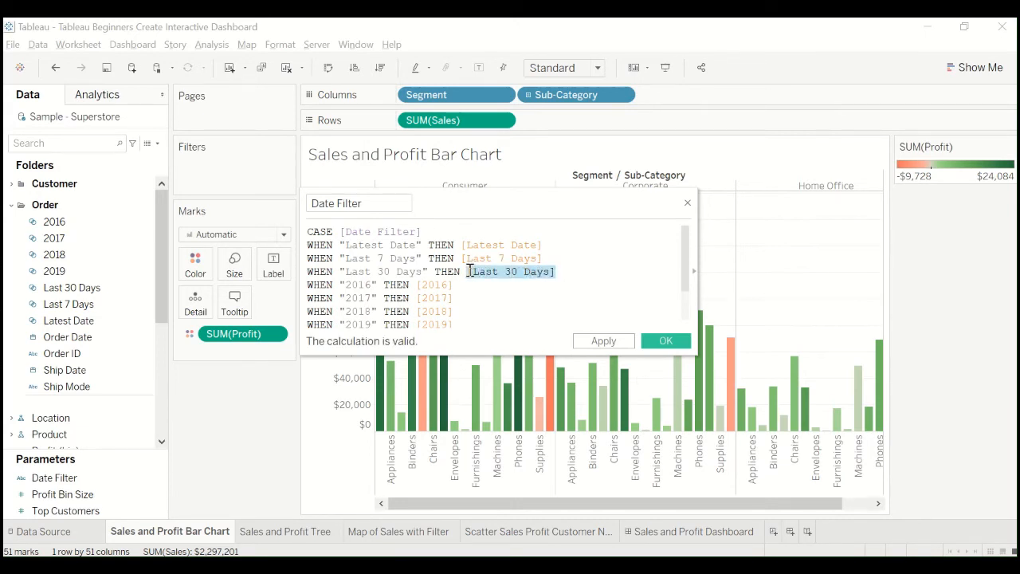
pyautogui.write('[La')
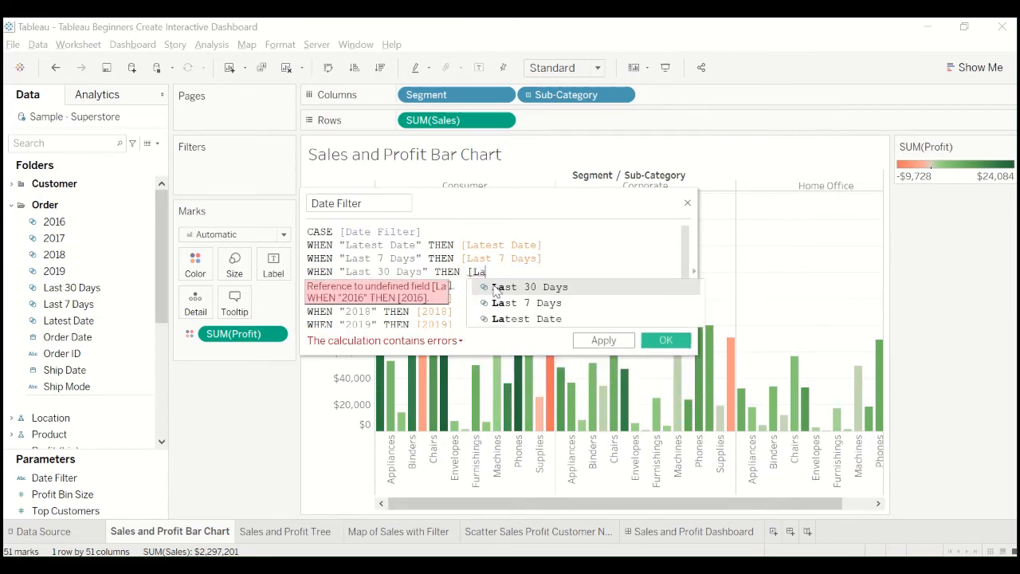
pyautogui.press('Return')
pyautogui.moveTo(456, 285); pyautogui.dragTo(418, 285)
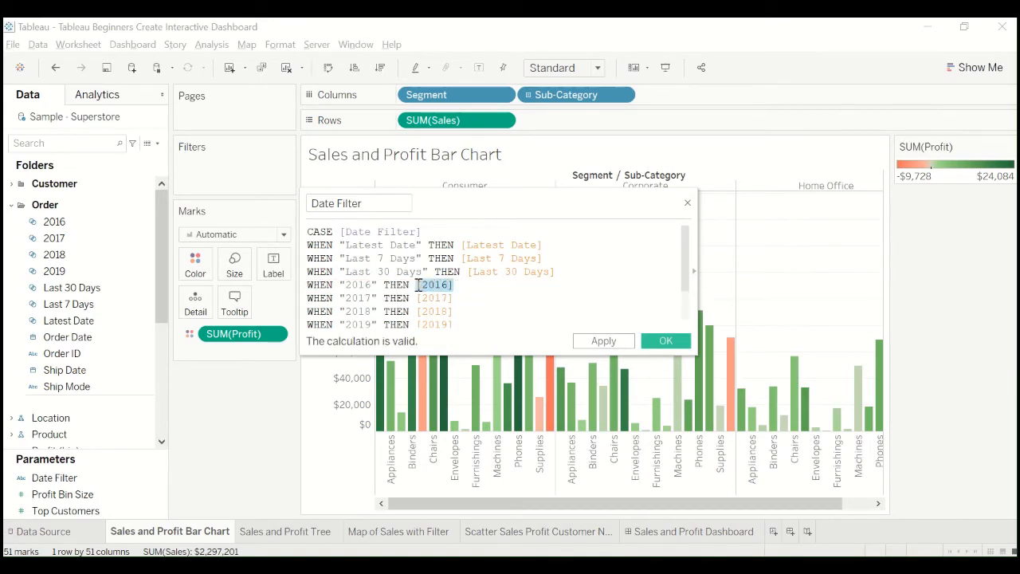
pyautogui.write('[20')
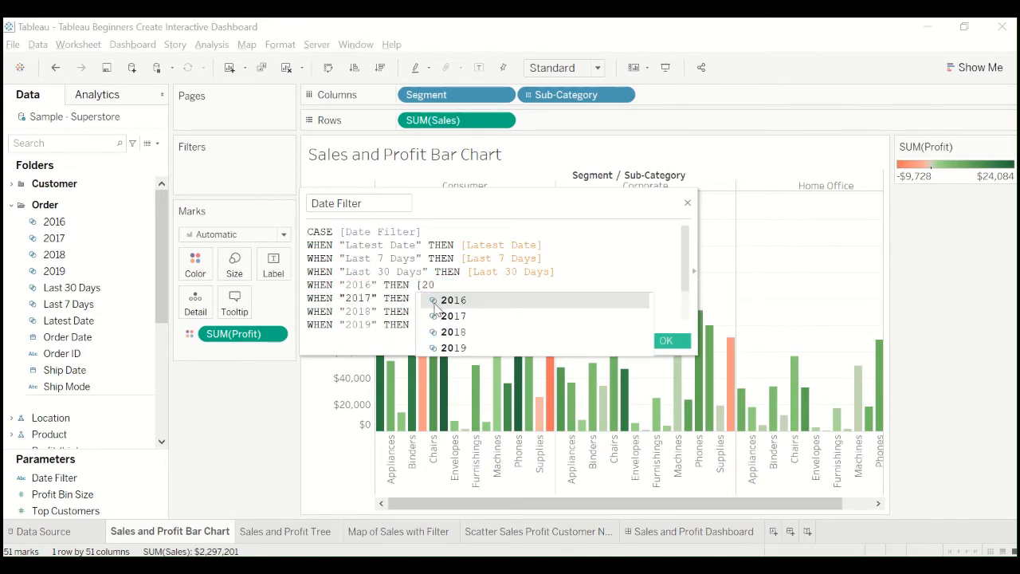
pyautogui.click(463, 300)
# Step: Review the CASE formula line by line, comparing each WHEN value with the set returned after THEN
pyautogui.moveTo(462, 299); pyautogui.dragTo(418, 299)
pyautogui.click(418, 299)
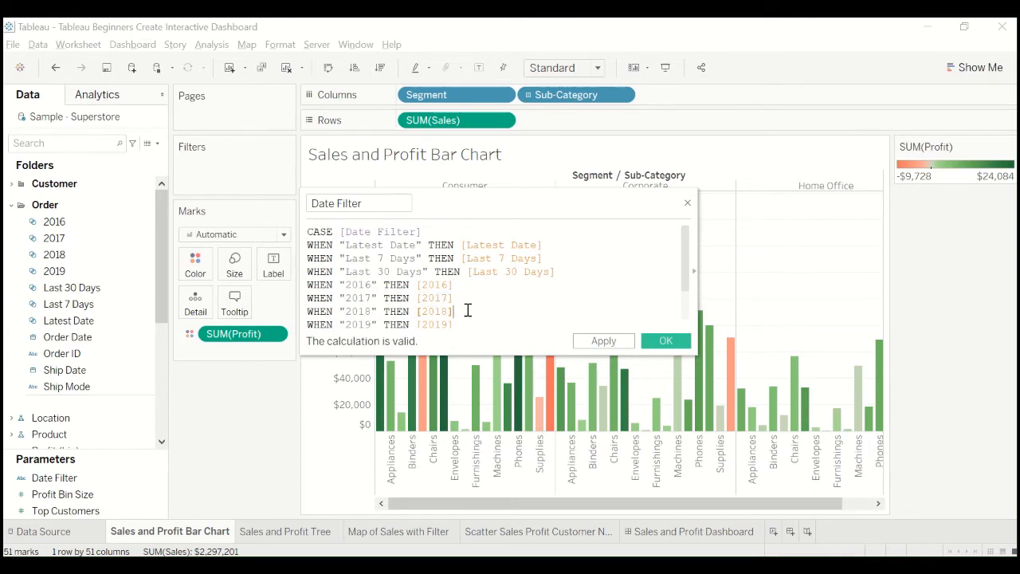
pyautogui.click(469, 323)
pyautogui.scroll(-1, 480, 306)
pyautogui.scroll(1, 480, 305)
pyautogui.moveTo(341, 246); pyautogui.dragTo(423, 245)
pyautogui.click(418, 246)
pyautogui.moveTo(341, 245); pyautogui.dragTo(461, 245)
pyautogui.click(423, 246)
pyautogui.click(544, 249)
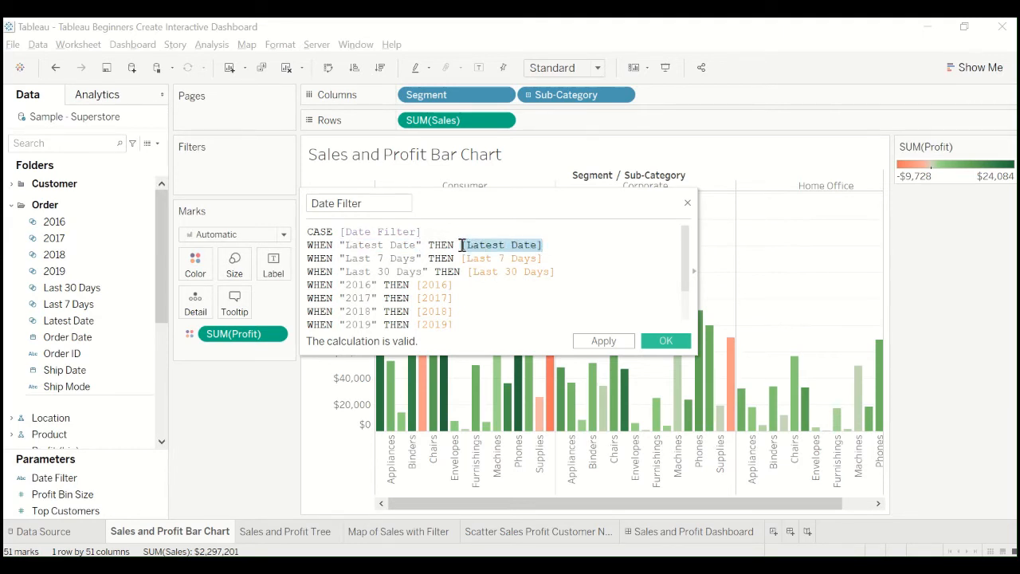
pyautogui.click(463, 246)
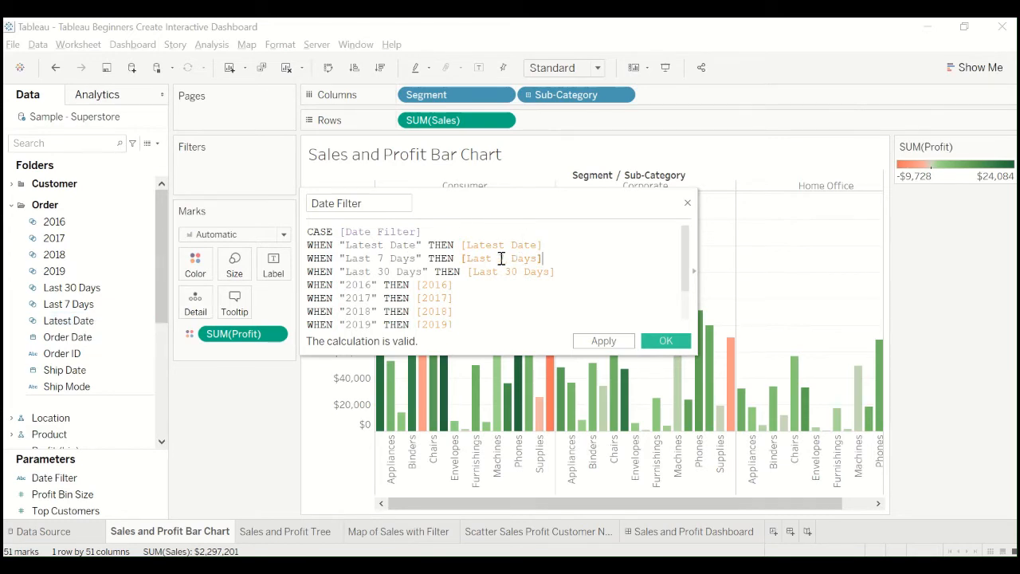
pyautogui.moveTo(544, 258); pyautogui.dragTo(467, 261)
pyautogui.click(470, 287)
pyautogui.scroll(-1, 475, 279)
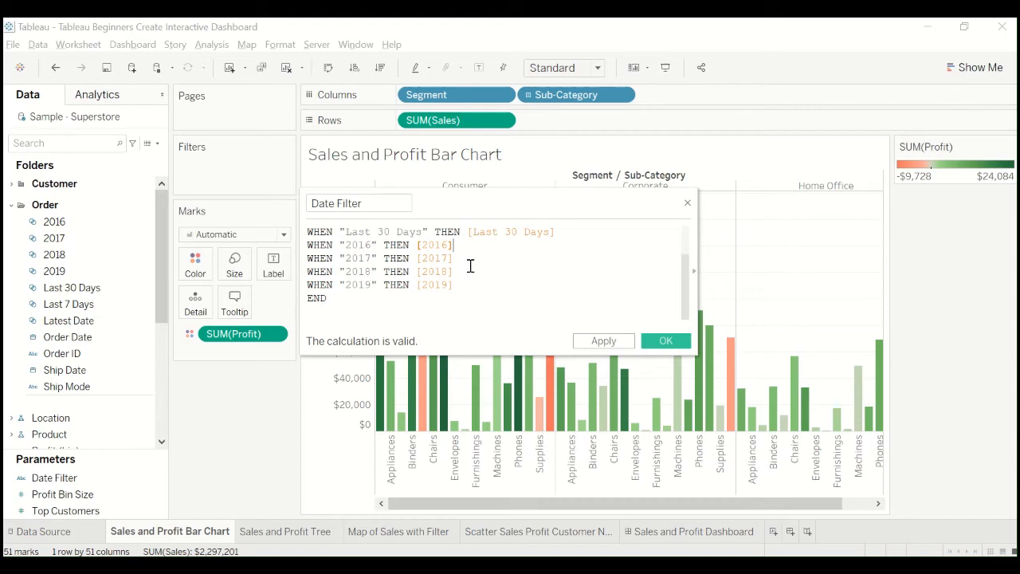
pyautogui.scroll(2, 471, 266)
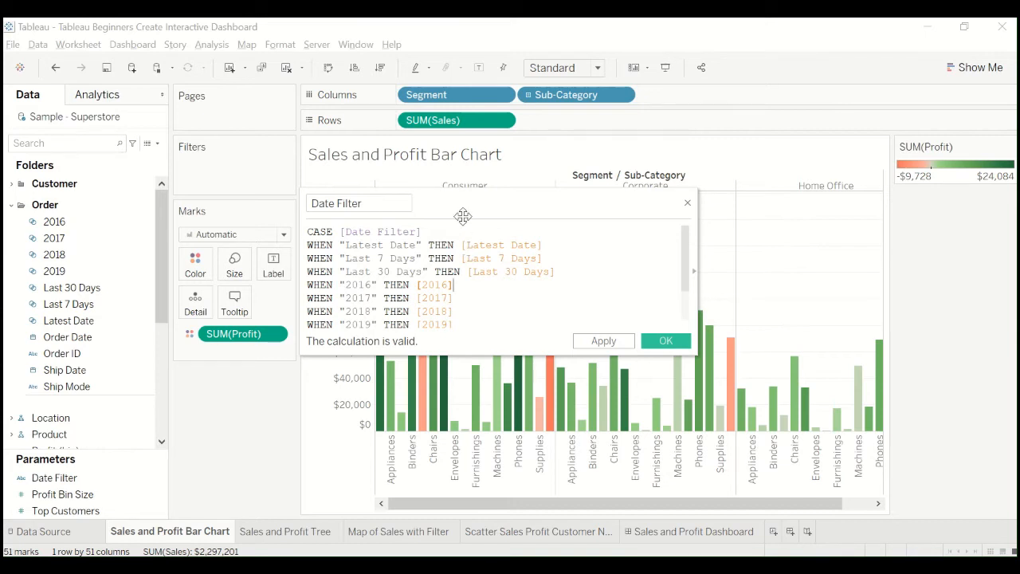
# Step: Remove the trailing blank line after END and apply the Date Filter calculation
pyautogui.moveTo(466, 209); pyautogui.dragTo(466, 200)
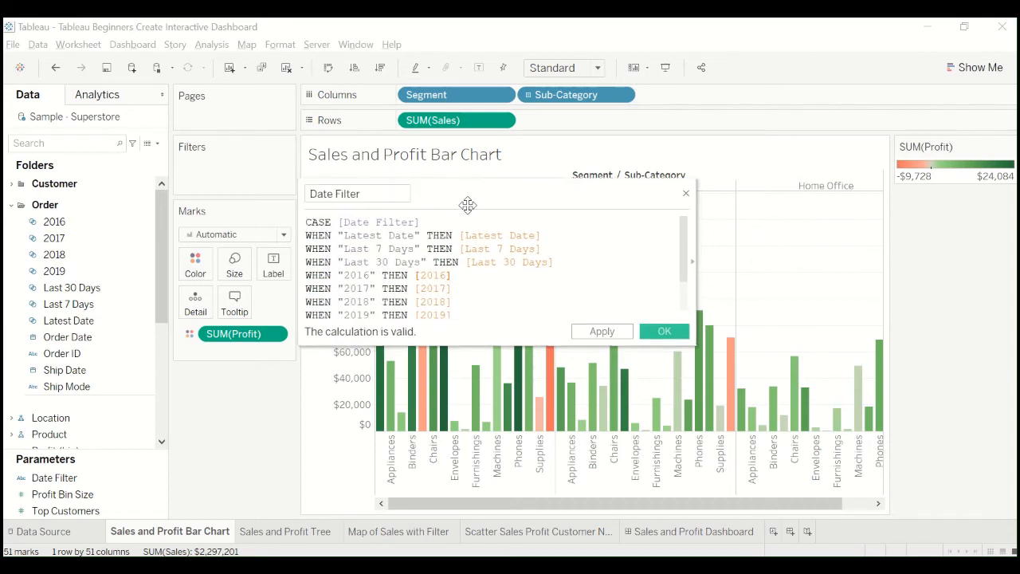
pyautogui.scroll(-2, 481, 281)
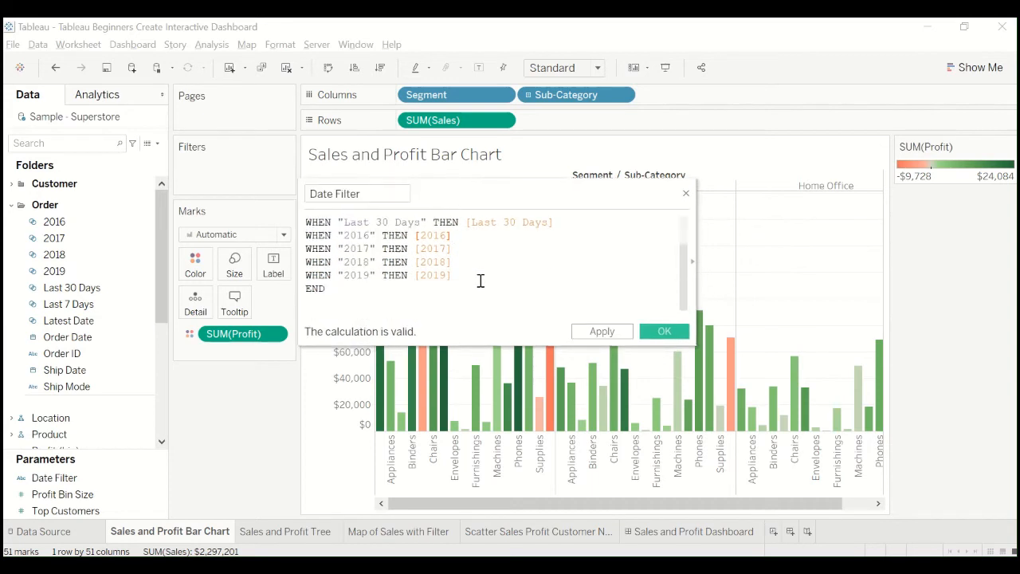
pyautogui.press('BackSpace')
pyautogui.click(438, 306)
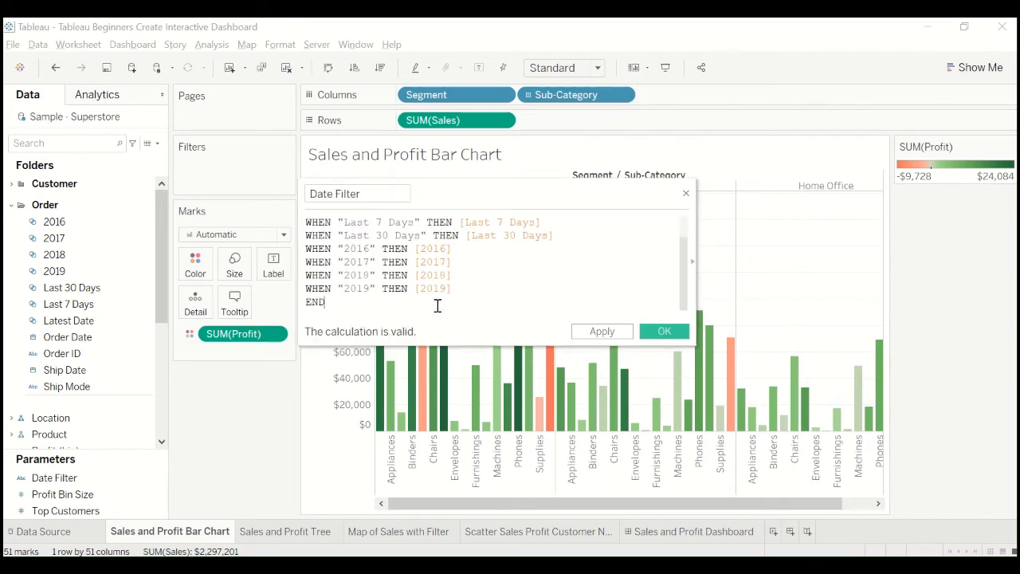
pyautogui.click(609, 330)
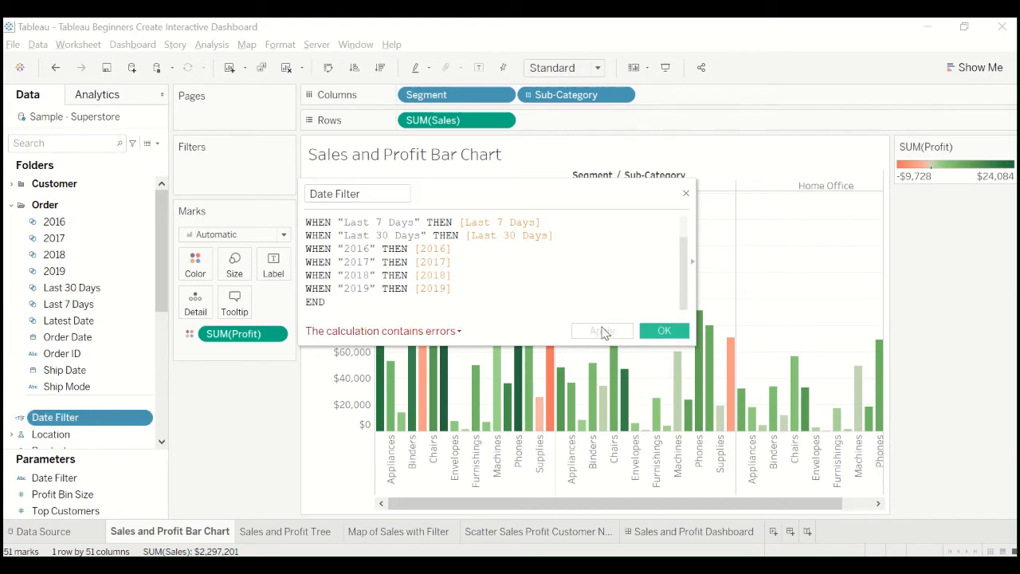
pyautogui.click(492, 301)
pyautogui.press('Return')
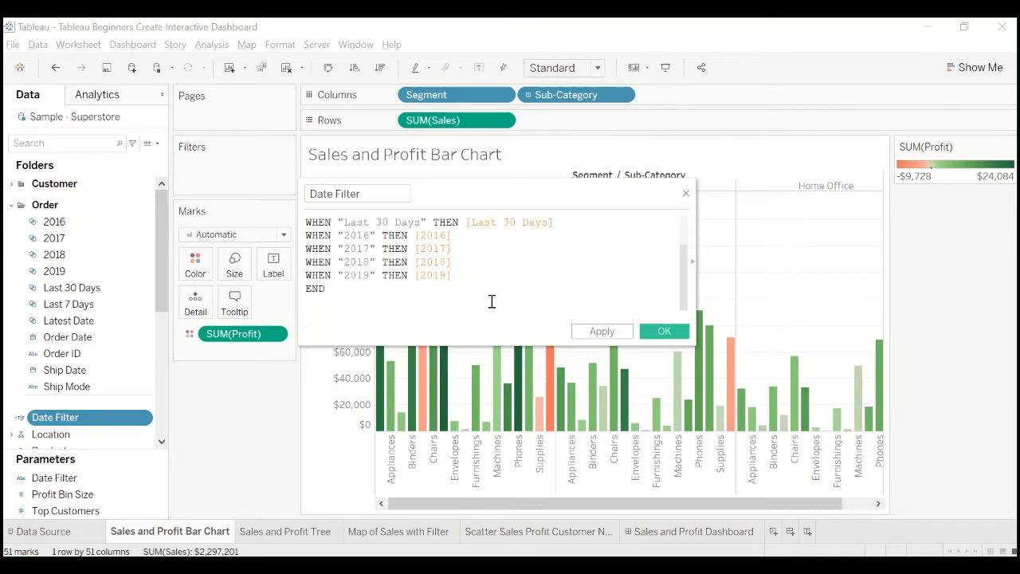
pyautogui.scroll(1, 492, 302)
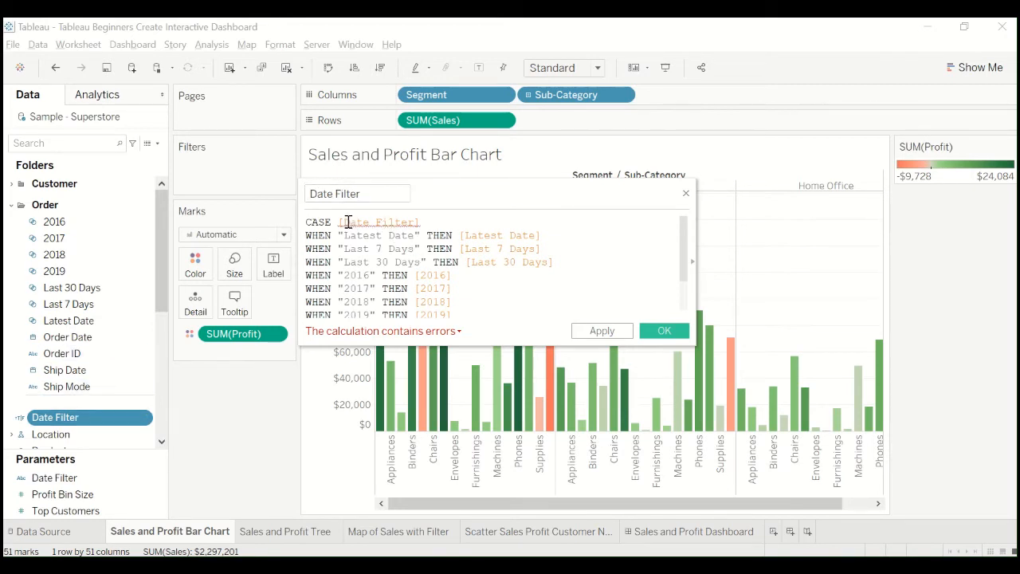
pyautogui.moveTo(420, 222); pyautogui.dragTo(339, 222)
pyautogui.press('BackSpace')
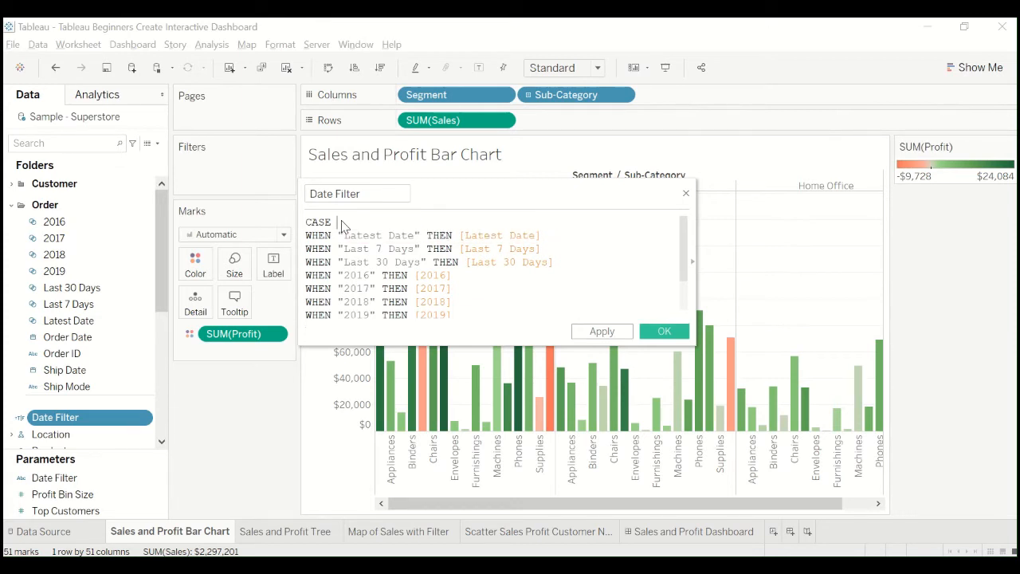
pyautogui.write('[')
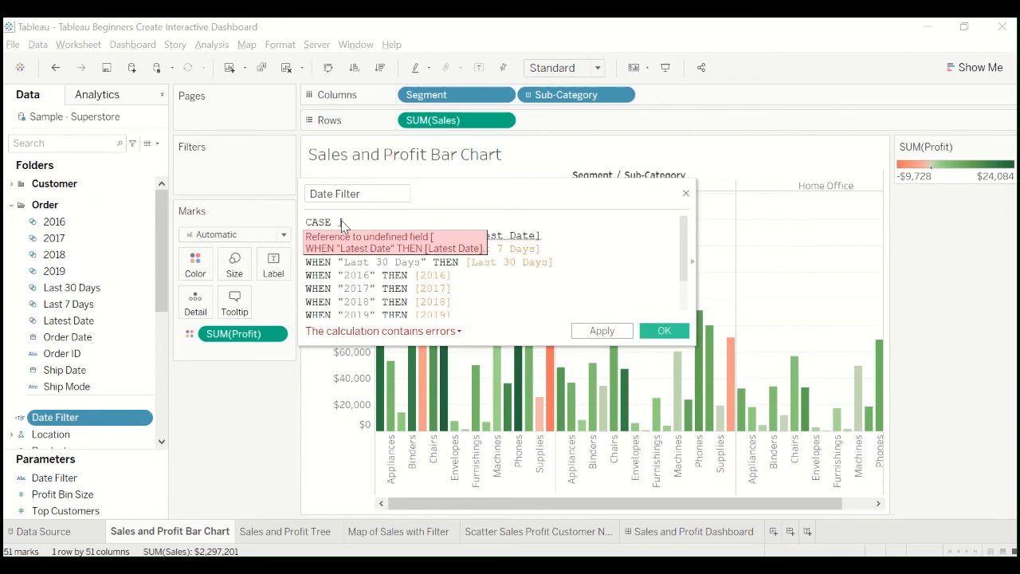
pyautogui.hotkey('ctrl', 'z')
pyautogui.hotkey('ctrl', 'z')
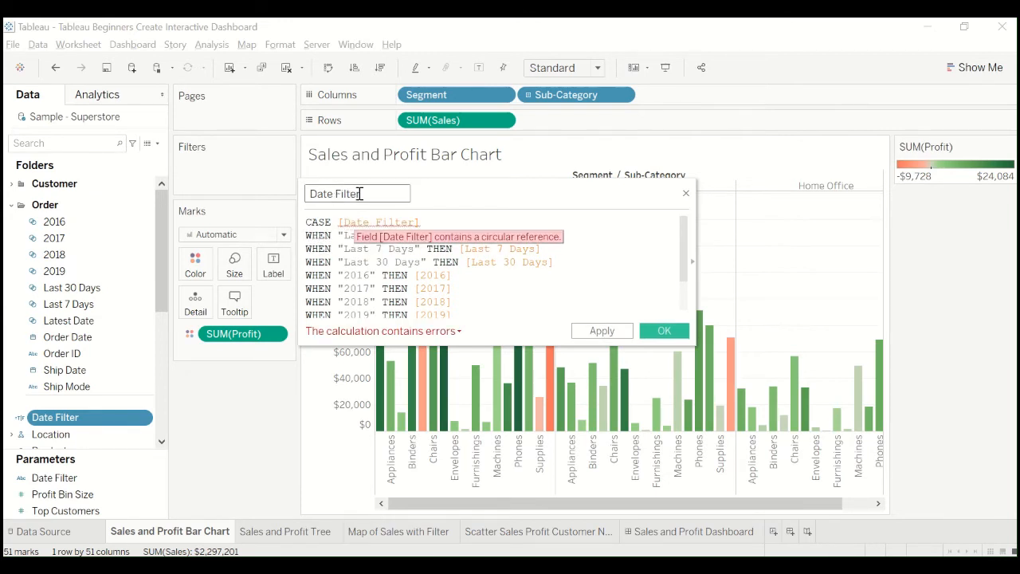
# Step: Rename the calculated field as User Date Filter and apply the change
pyautogui.hotkey('ctrl', 'a')
pyautogui.write('Us')
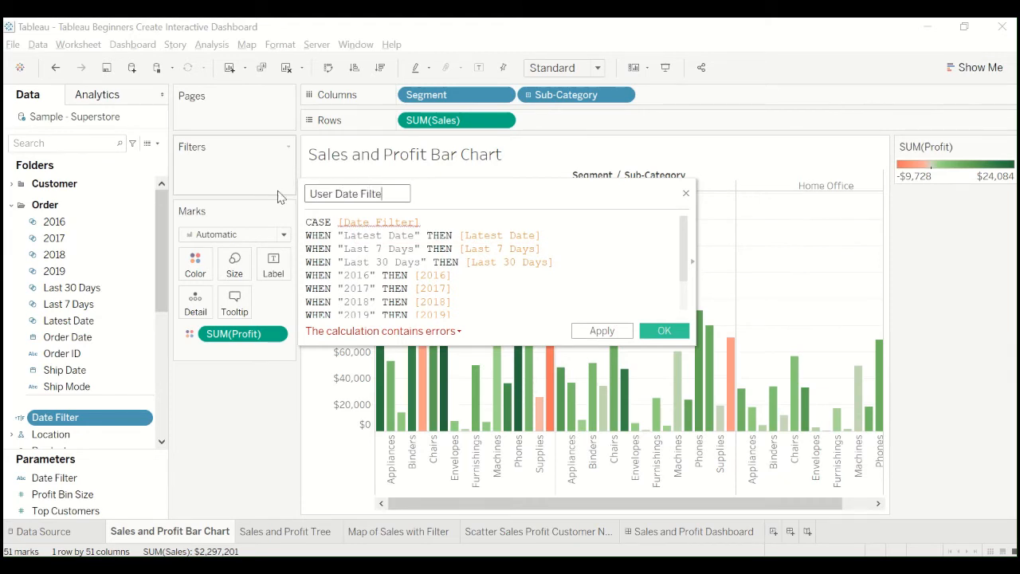
pyautogui.click(602, 331)
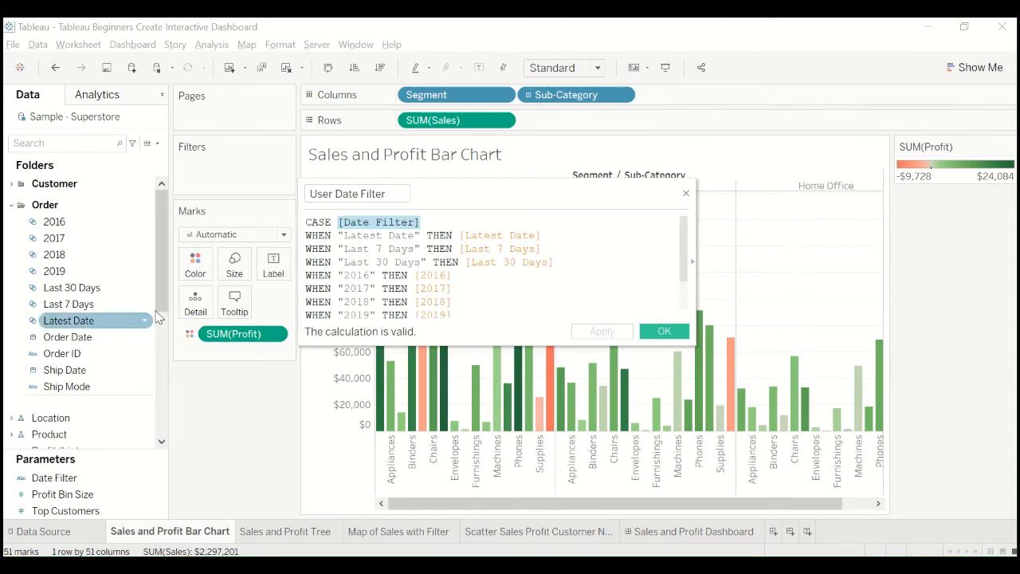
pyautogui.click(424, 222)
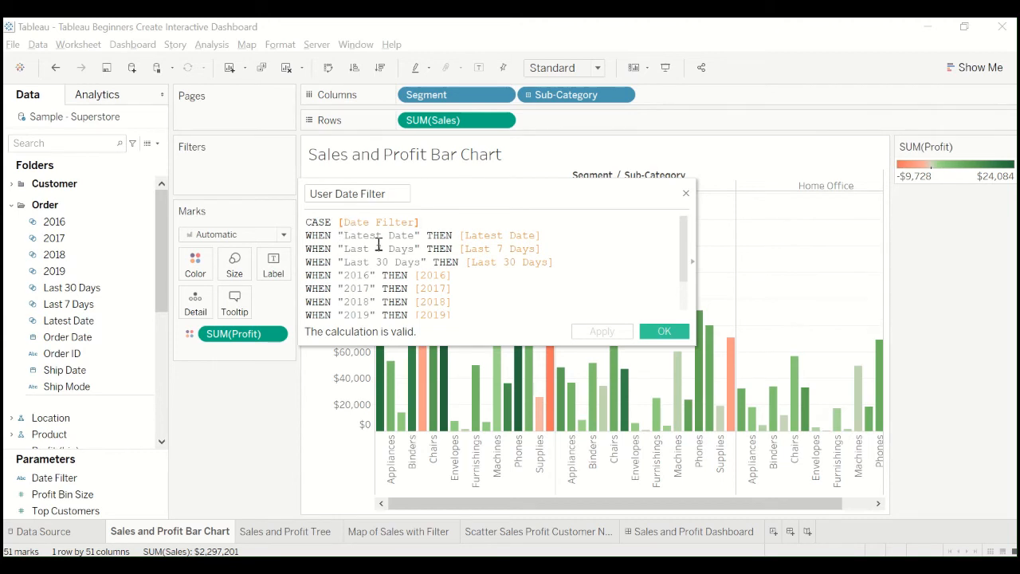
pyautogui.scroll(-3, 112, 283)
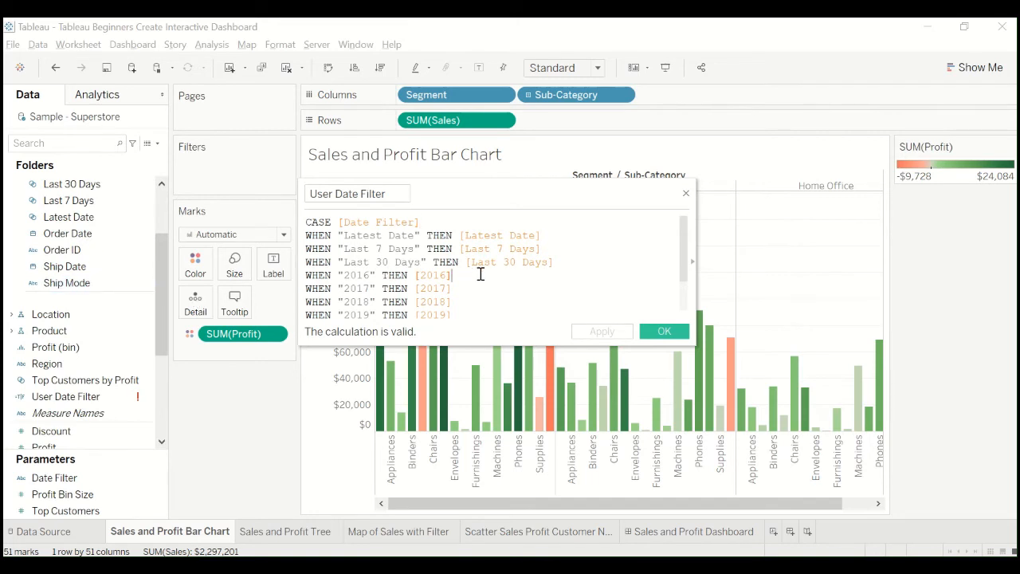
pyautogui.scroll(-1, 481, 275)
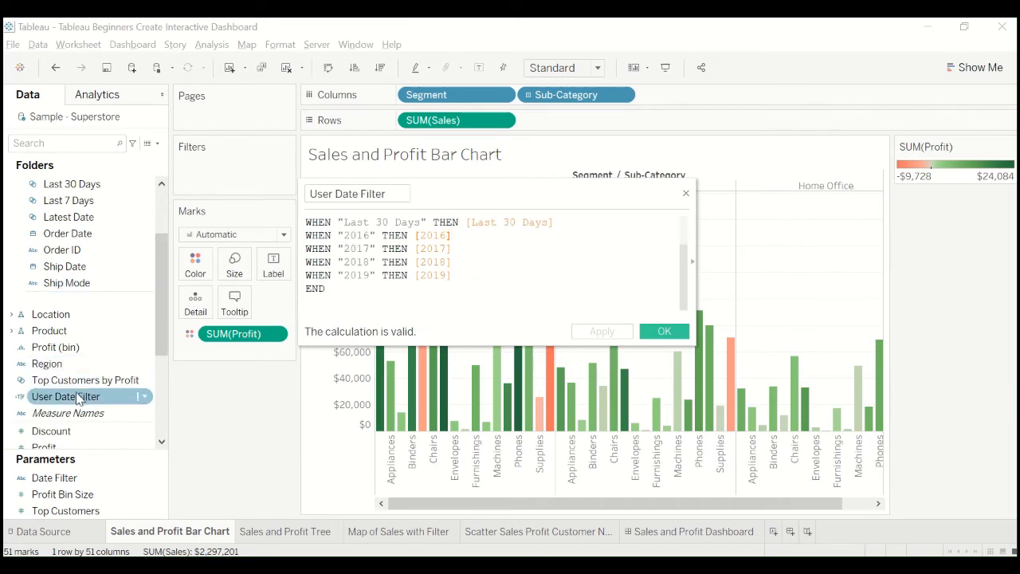
# Step: Try to re-enter the [Date Filter] parameter reference after CASE in the formula, and restore the original text
pyautogui.scroll(1, 485, 239)
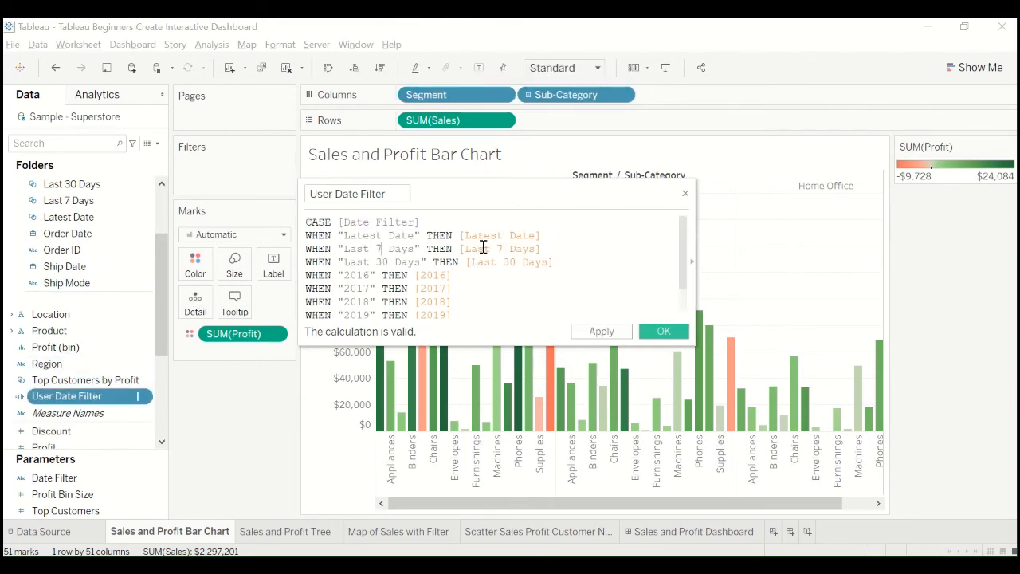
pyautogui.click(439, 225)
pyautogui.moveTo(420, 223); pyautogui.dragTo(341, 223)
pyautogui.click(340, 223)
pyautogui.moveTo(420, 222); pyautogui.dragTo(341, 224)
pyautogui.press('BackSpace')
pyautogui.write('[Da')
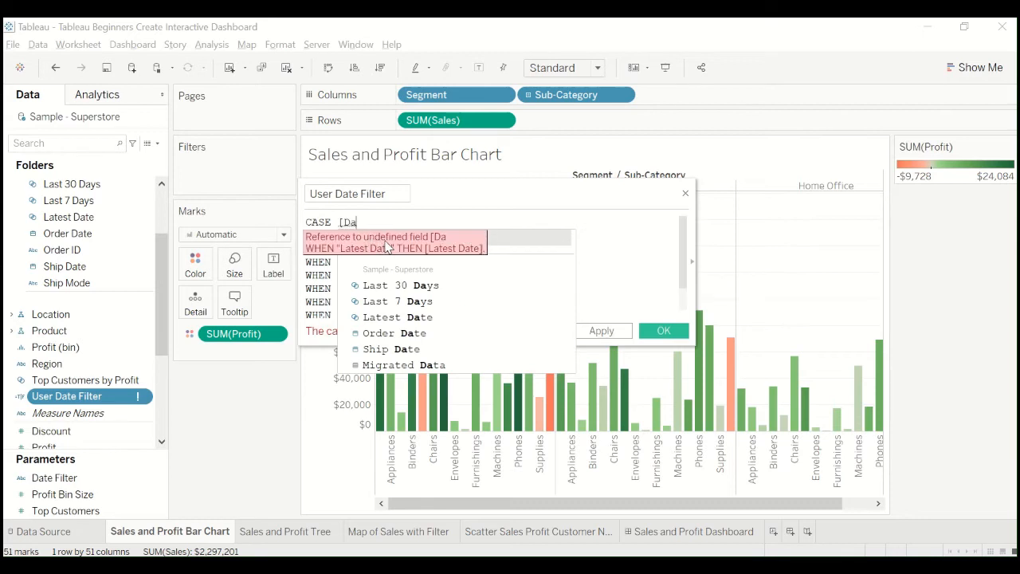
pyautogui.hotkey('ctrl', 'z')
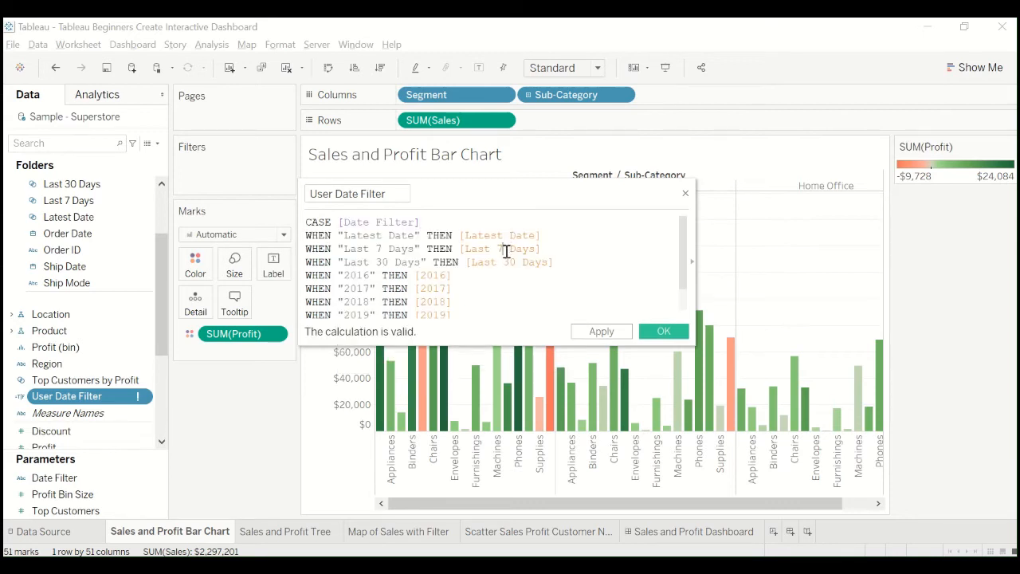
# Step: Apply the User Date Filter calculation and close its editor
pyautogui.click(599, 335)
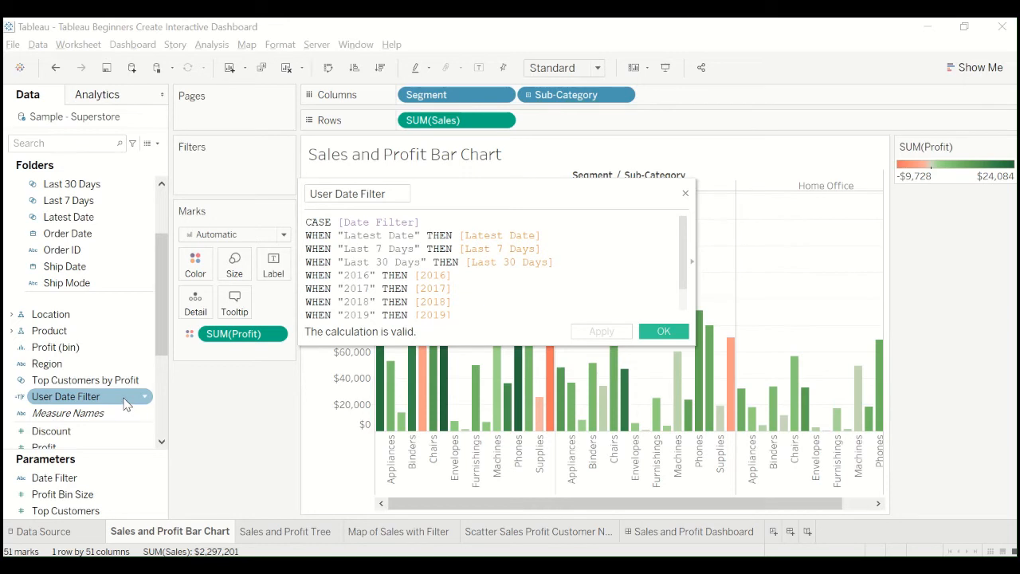
pyautogui.click(669, 333)
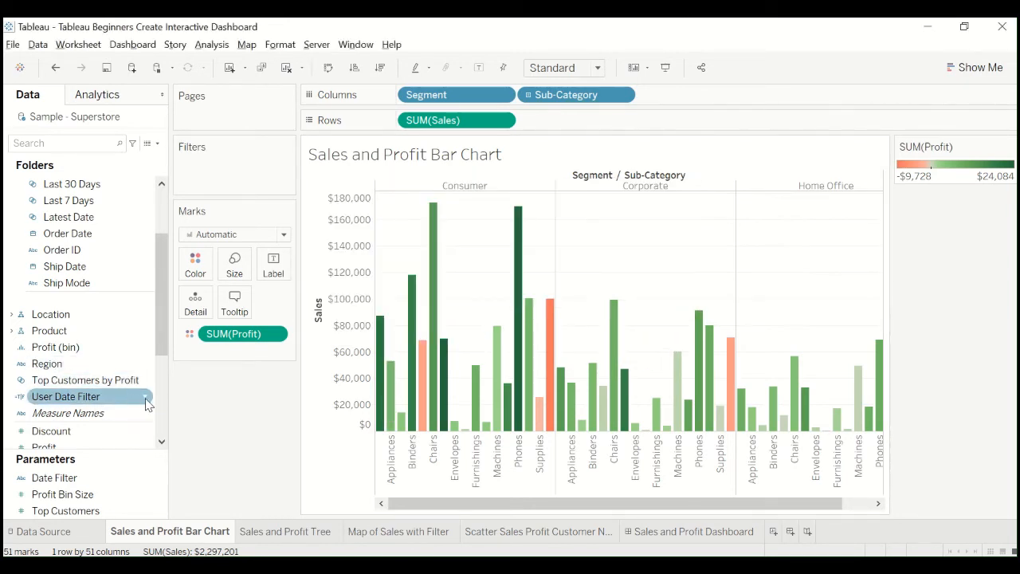
# Step: Reopen the User Date Filter calculation and review the [Date Filter] reference and the WHEN lines down to END
pyautogui.click(145, 399)
pyautogui.click(185, 139)
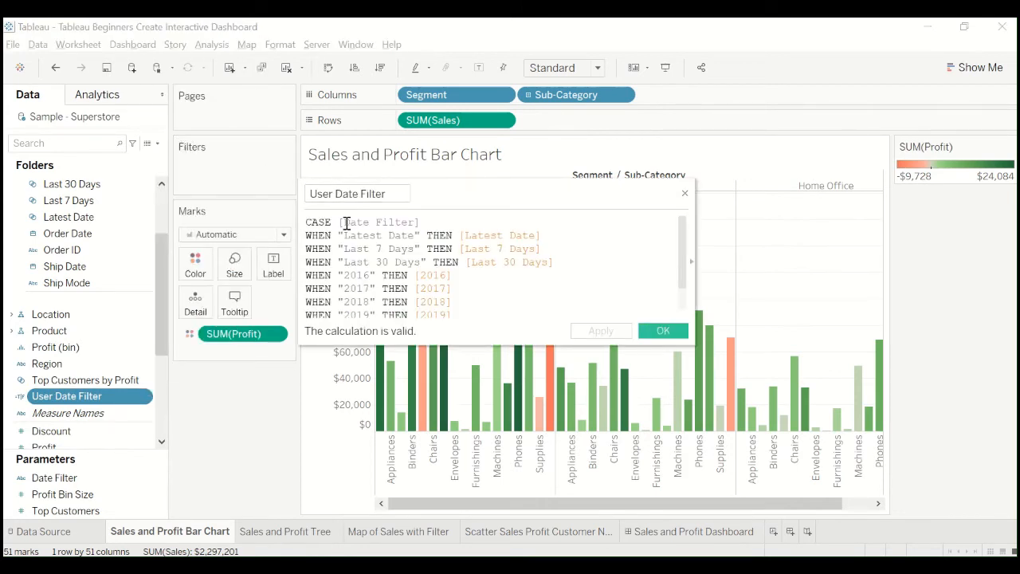
pyautogui.moveTo(423, 223); pyautogui.dragTo(338, 223)
pyautogui.click(427, 226)
pyautogui.scroll(-1, 570, 294)
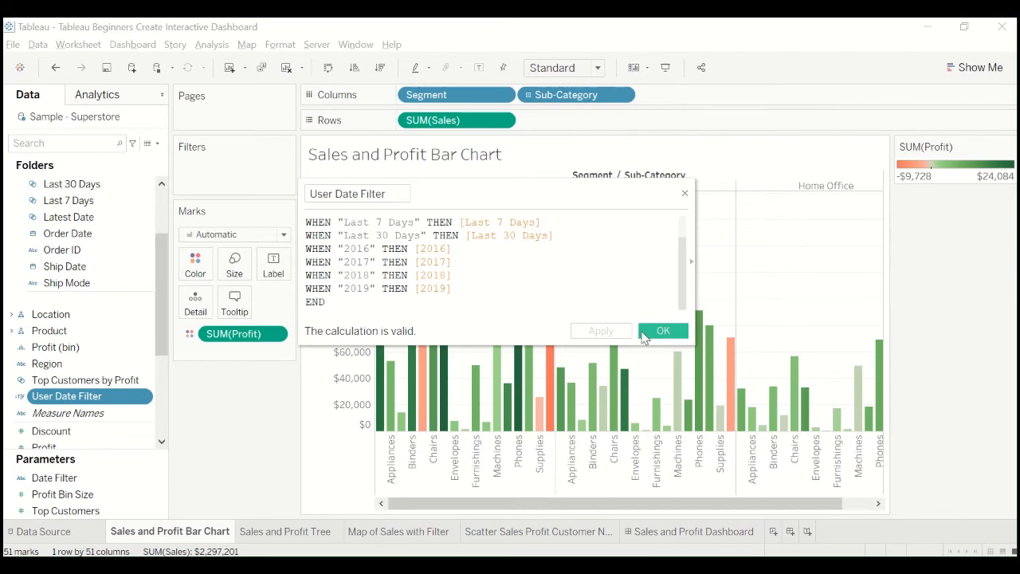
pyautogui.click(652, 331)
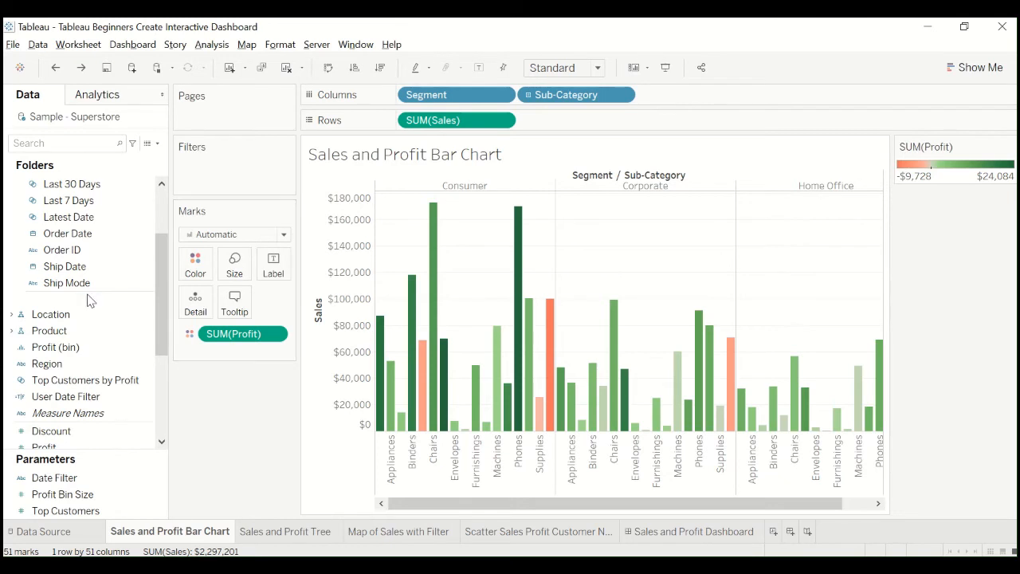
pyautogui.scroll(-5, 89, 297)
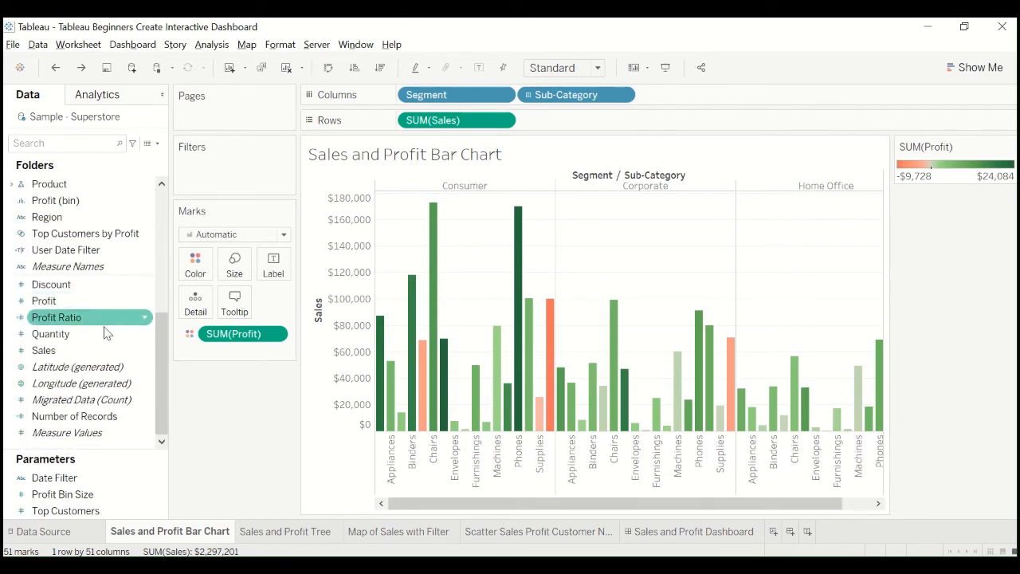
pyautogui.moveTo(161, 355); pyautogui.dragTo(160, 289)
pyautogui.click(86, 335)
pyautogui.moveTo(65, 364); pyautogui.dragTo(215, 177)
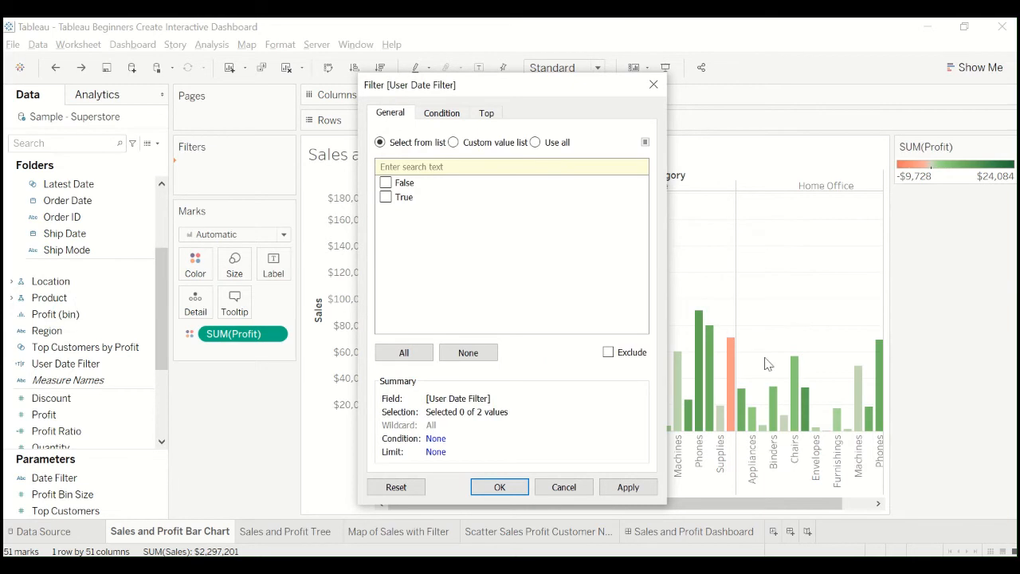
pyautogui.click(564, 487)
# Step: Filter the Sales and Profit Bar Chart by User Date Filter, keeping only the value True
pyautogui.click(44, 366)
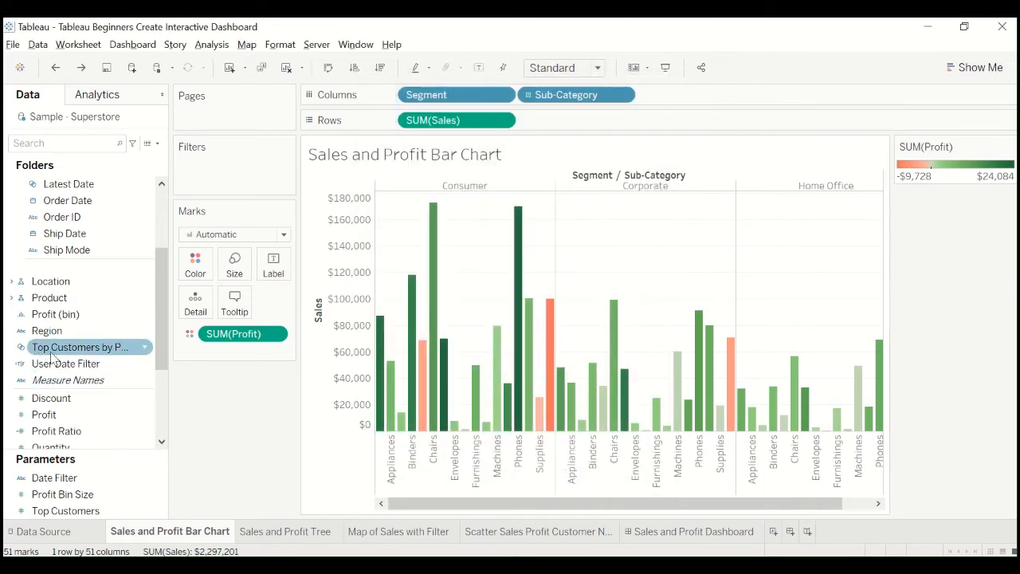
pyautogui.click(66, 367)
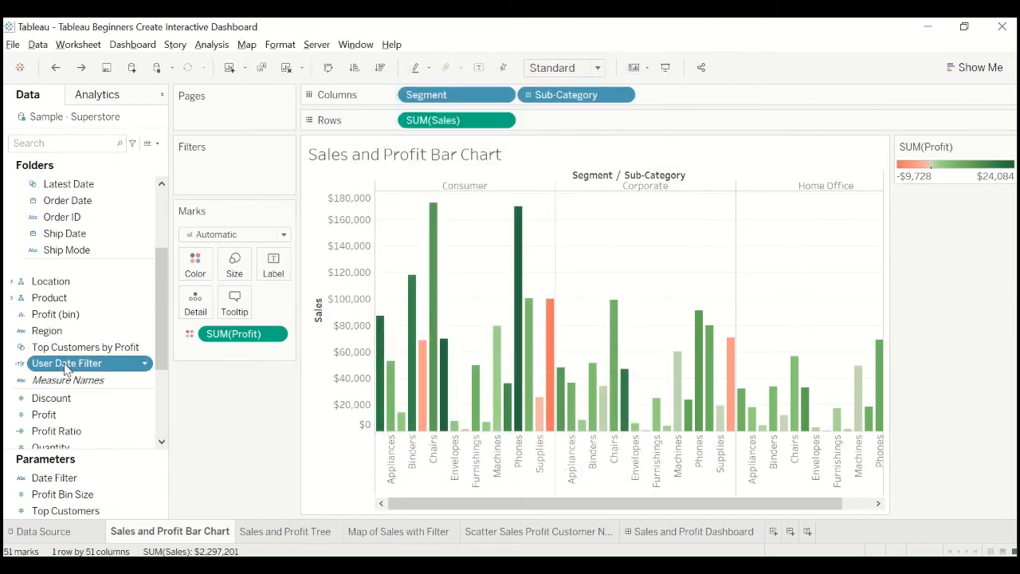
pyautogui.moveTo(51, 368); pyautogui.dragTo(228, 177)
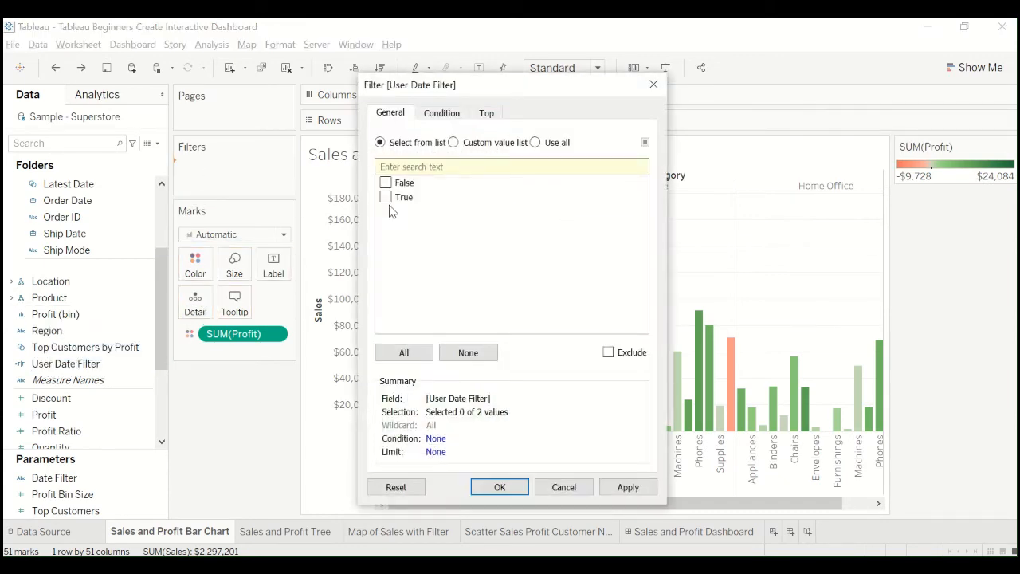
pyautogui.click(386, 198)
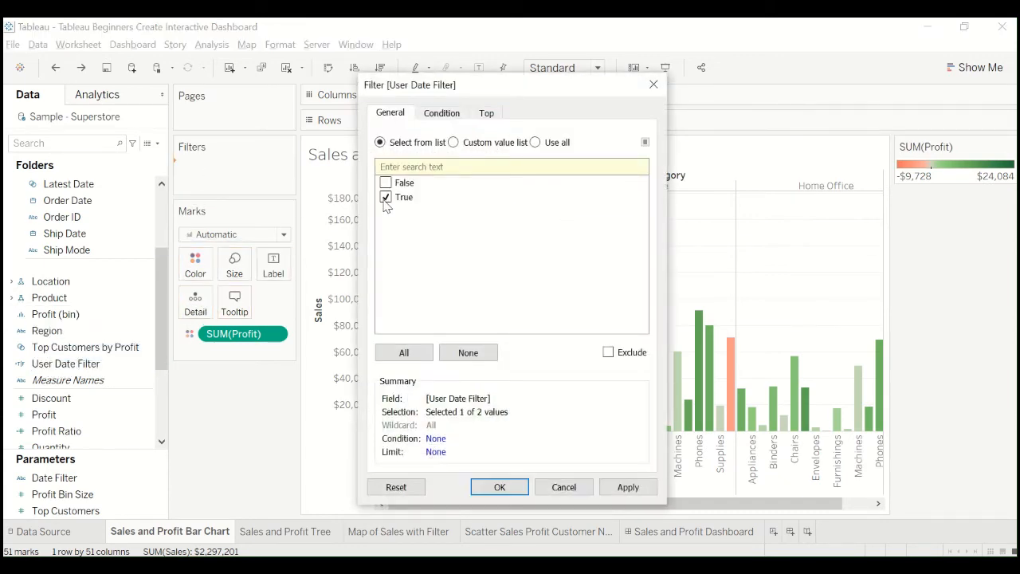
pyautogui.click(621, 488)
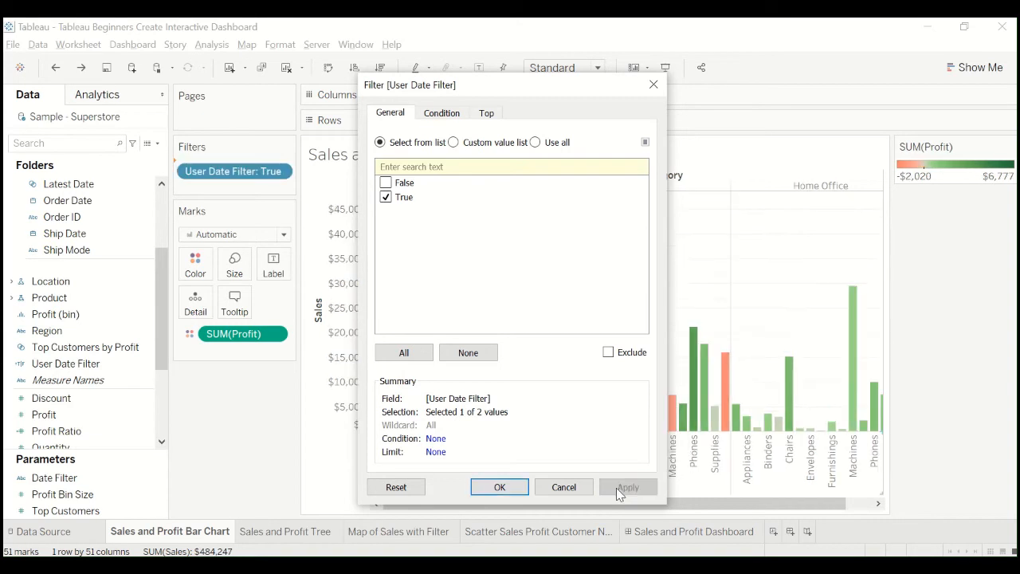
pyautogui.click(508, 489)
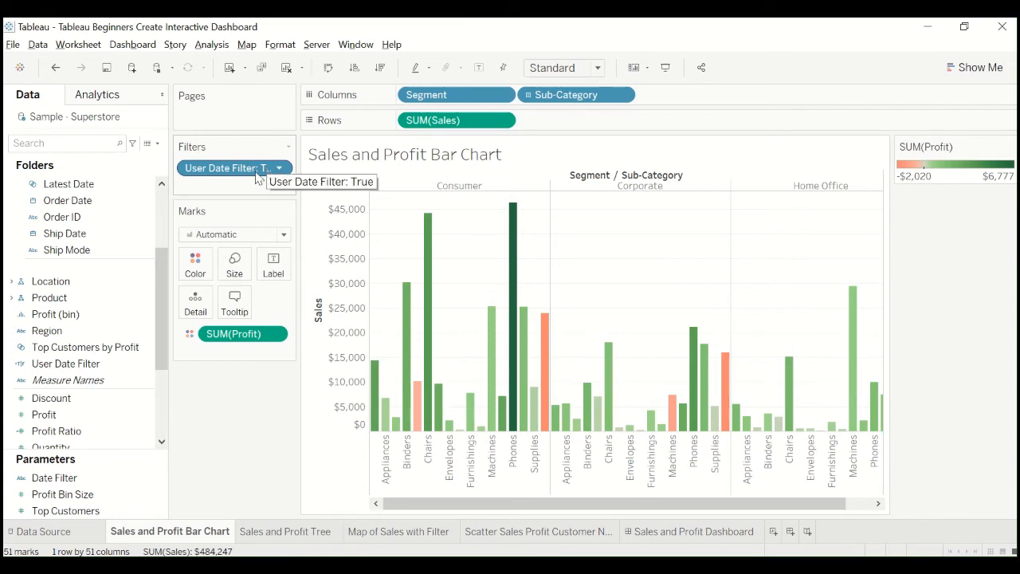
# Step: Show the Date Filter parameter control on the Sales and Profit Bar Chart sheet
pyautogui.click(159, 479)
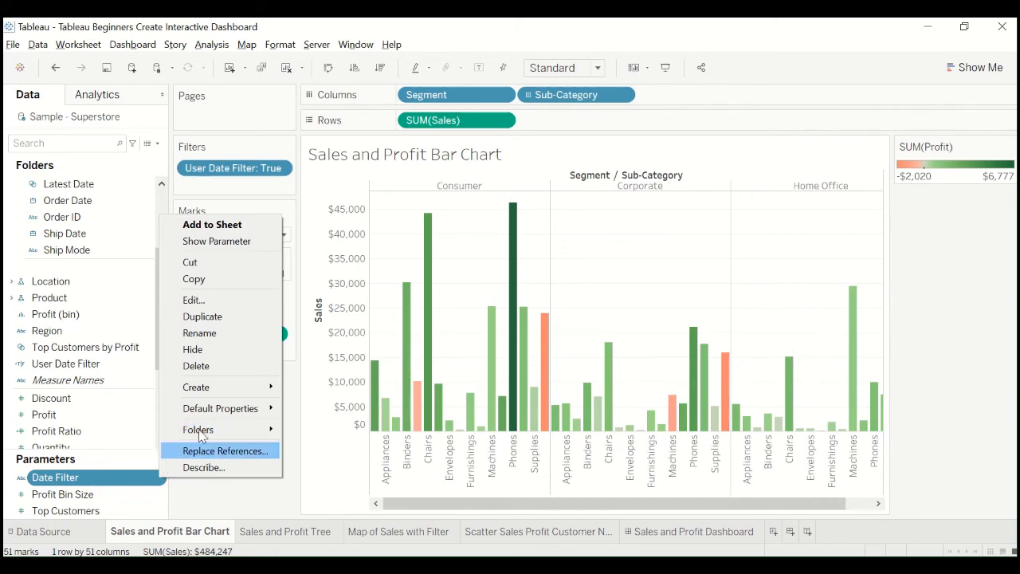
pyautogui.click(251, 243)
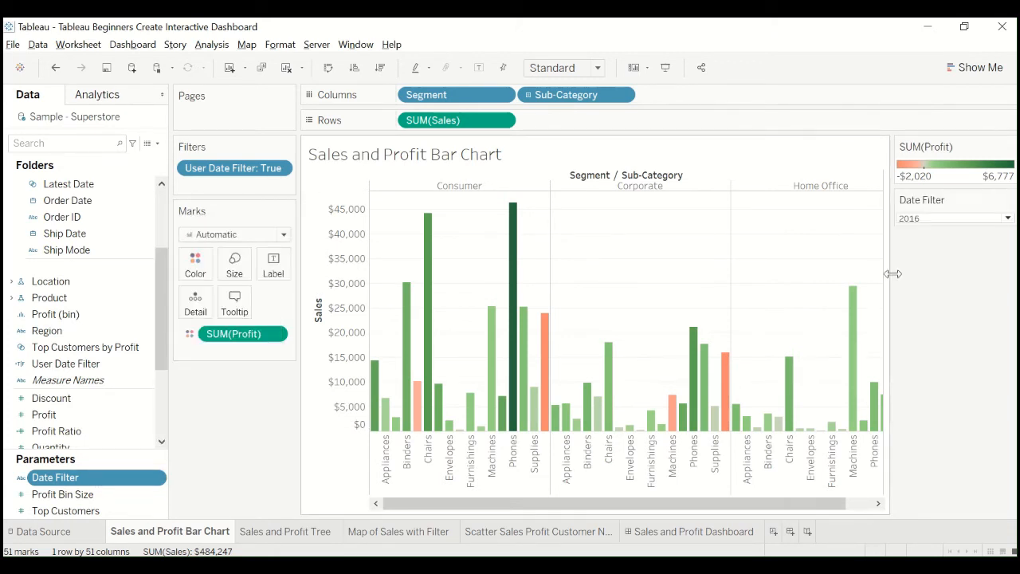
# Step: Test the Date Filter parameter on the bar chart with the years 2016, 2017, 2018 and 2019
pyautogui.click(943, 220)
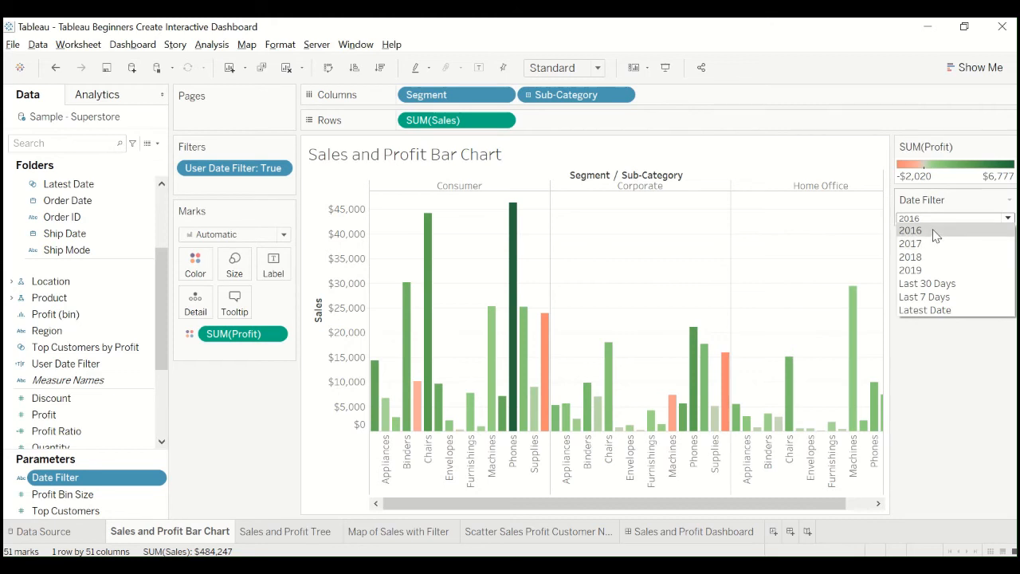
pyautogui.click(933, 231)
pyautogui.click(933, 219)
pyautogui.click(933, 242)
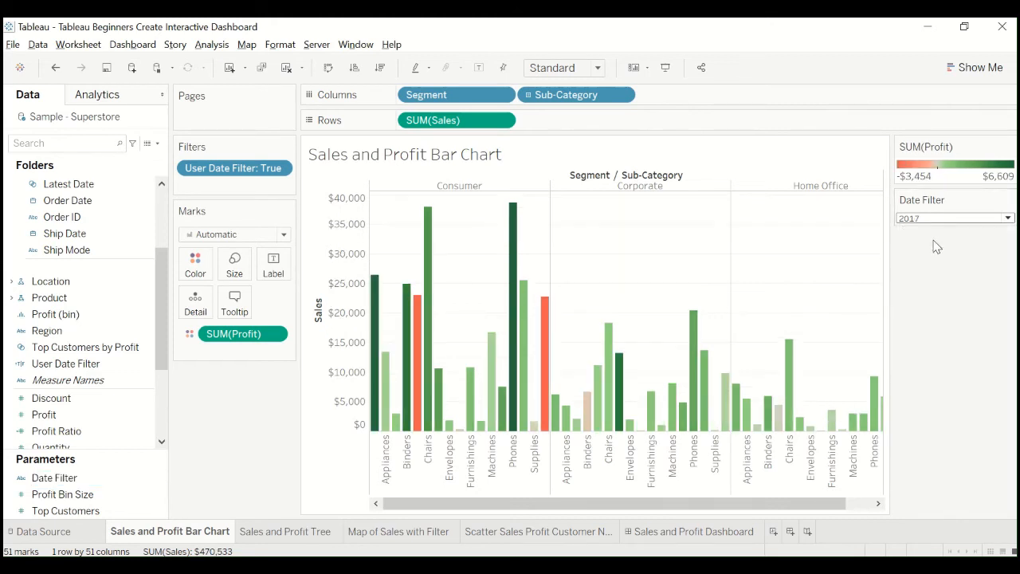
pyautogui.click(934, 220)
pyautogui.click(939, 257)
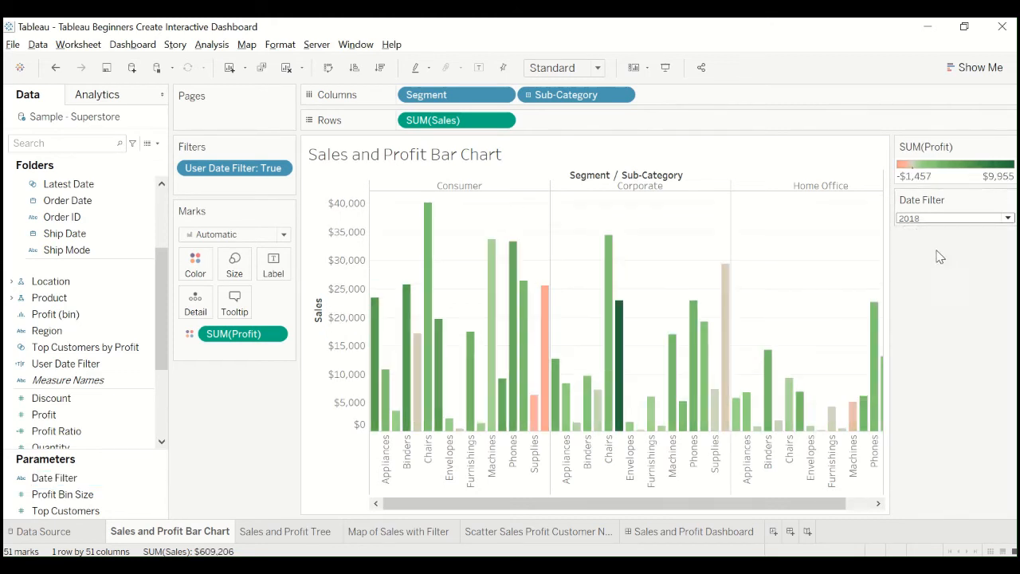
pyautogui.click(940, 221)
pyautogui.click(943, 272)
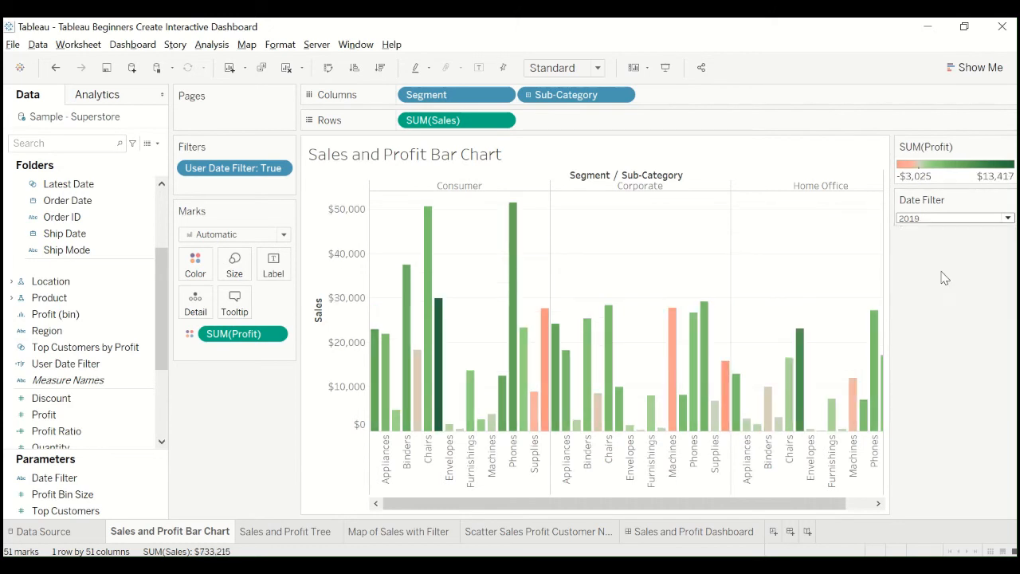
# Step: Test the Date Filter parameter's relative options, including Last 30 Days and Last 7 Days, and set it back to 2016
pyautogui.click(941, 220)
pyautogui.click(943, 272)
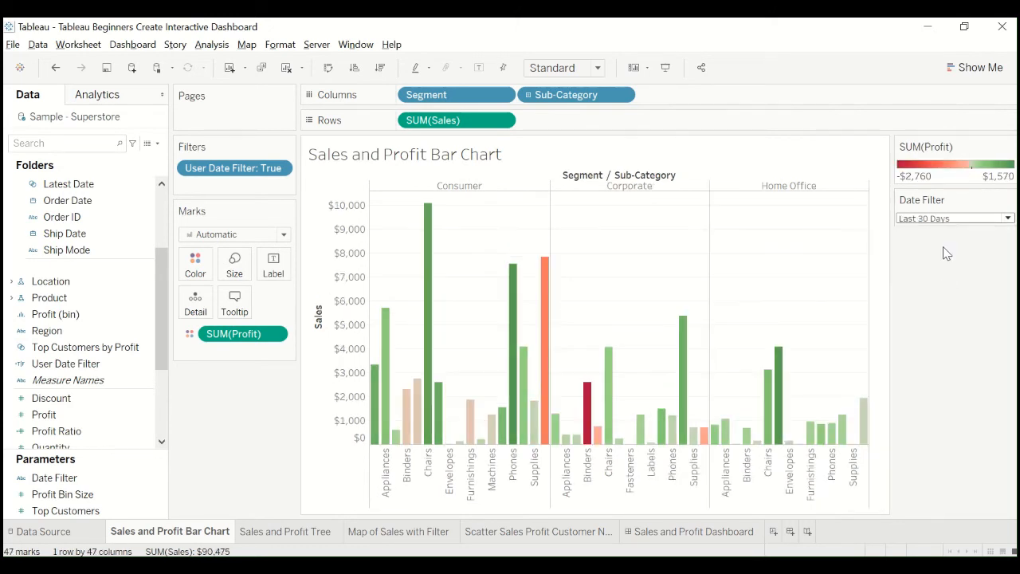
pyautogui.click(942, 220)
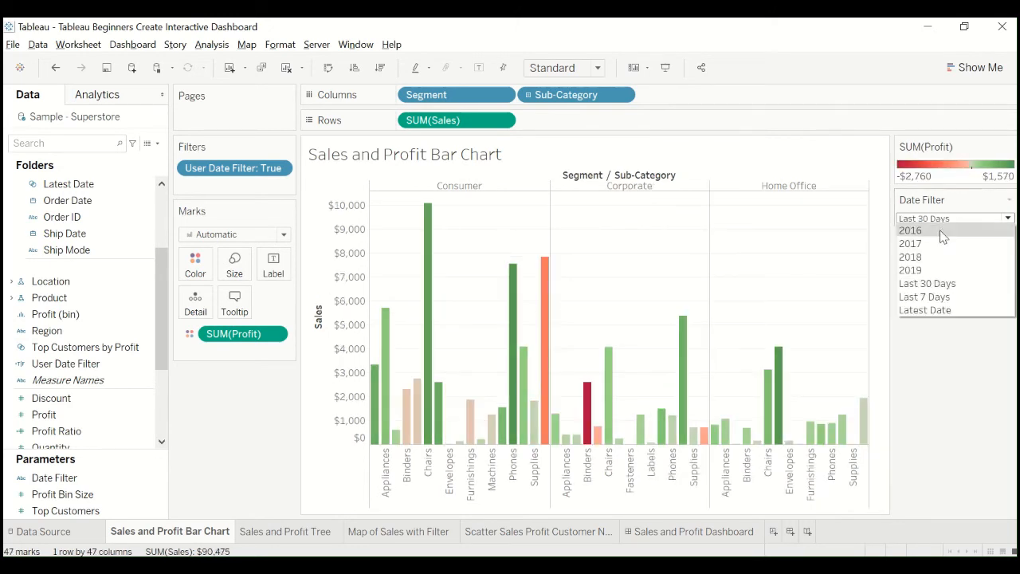
pyautogui.click(946, 296)
pyautogui.click(943, 220)
pyautogui.click(946, 310)
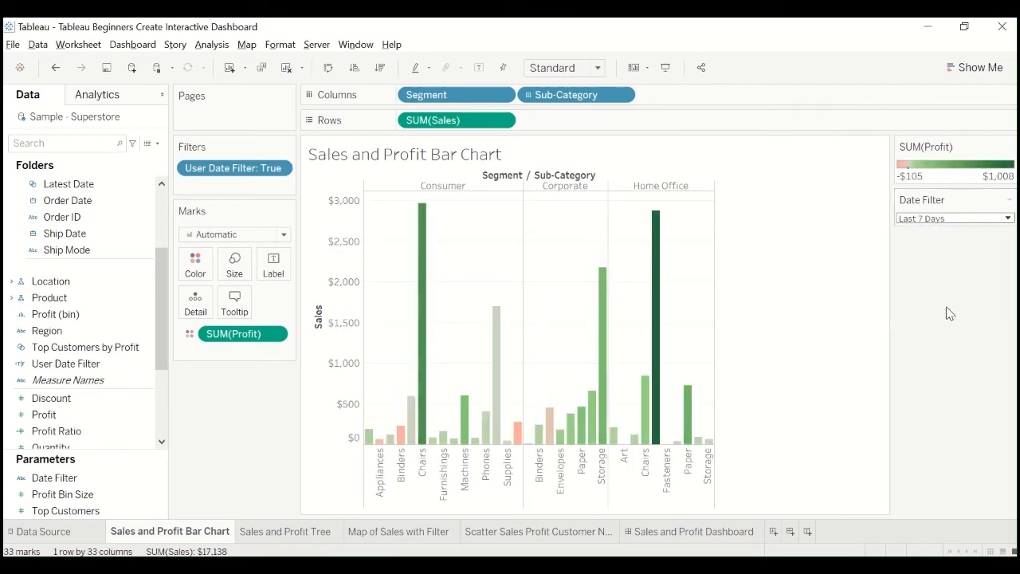
pyautogui.click(936, 221)
pyautogui.click(933, 231)
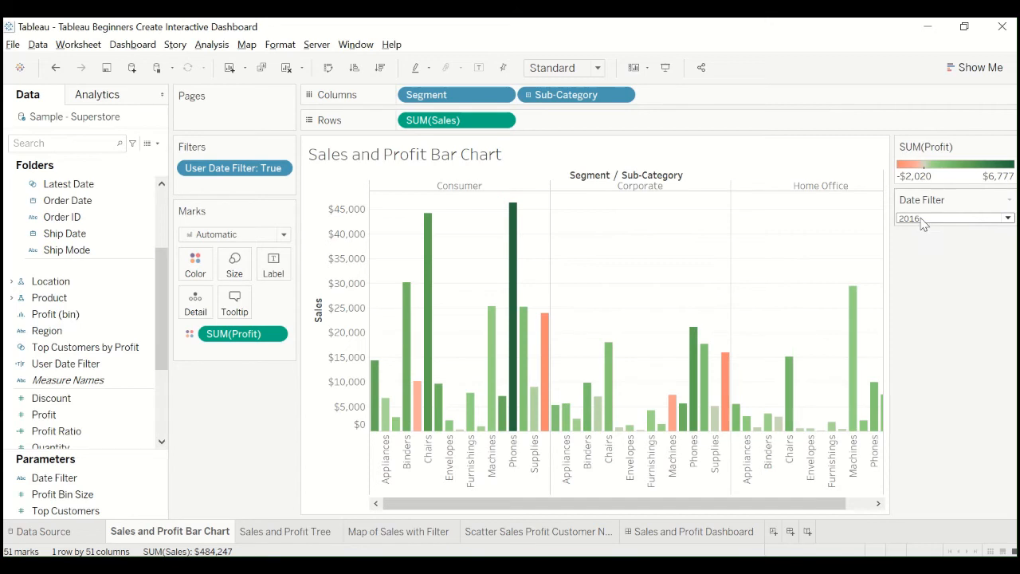
# Step: Apply the User Date Filter to all worksheets: Sales and Profit Tree, Map of Sales with Filter and Scatter Sales Profit Customer Name
pyautogui.click(279, 169)
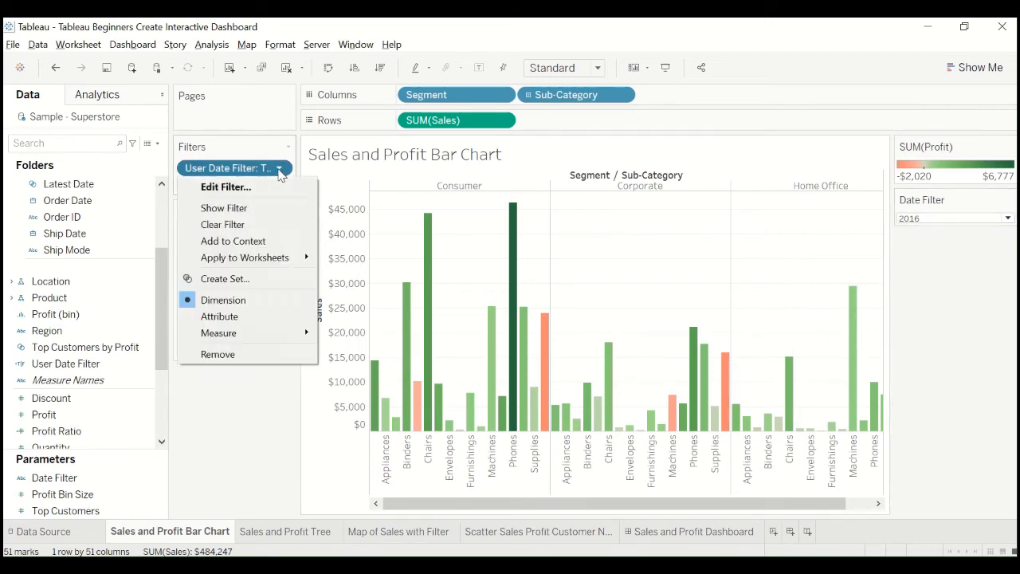
pyautogui.moveTo(285, 256)
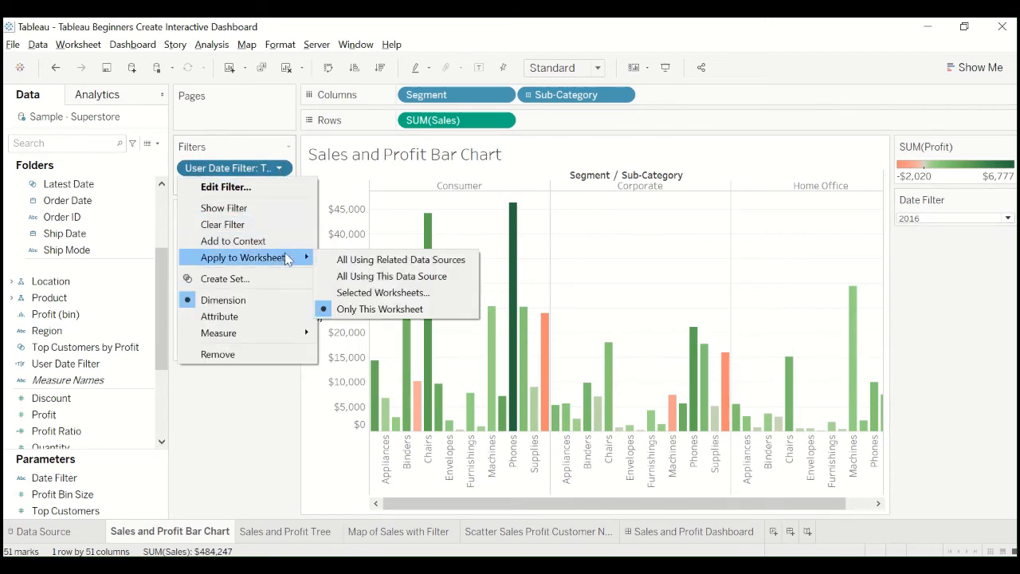
pyautogui.click(374, 292)
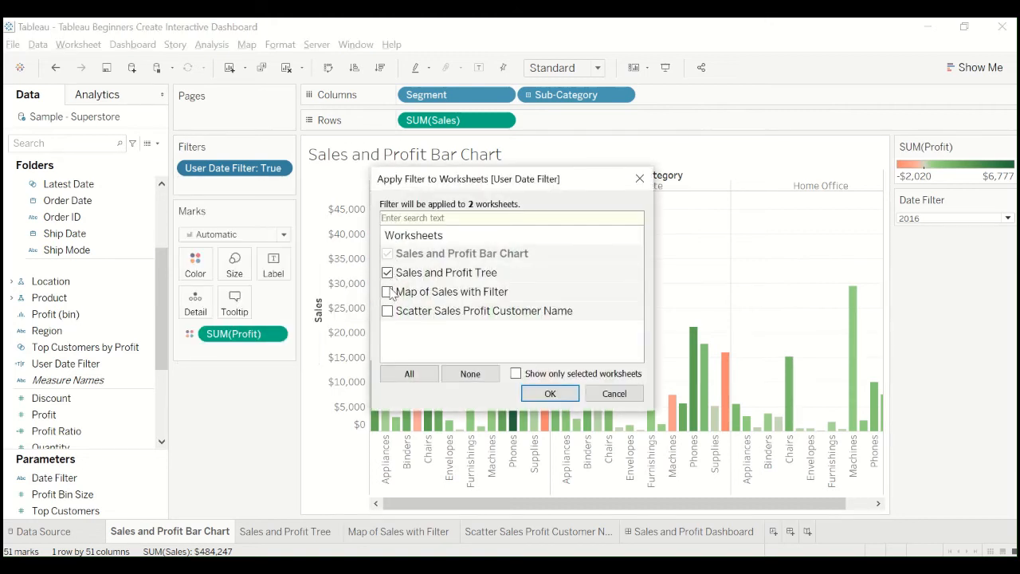
pyautogui.click(387, 292)
pyautogui.click(387, 311)
pyautogui.click(421, 374)
pyautogui.click(553, 395)
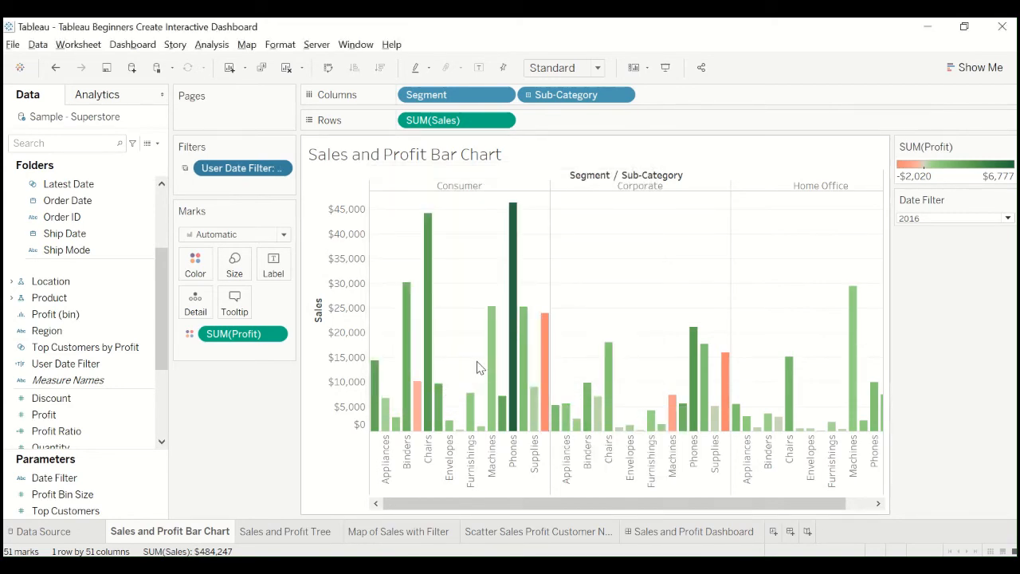
# Step: Show the Date Filter parameter control on the Sales and Profit Dashboard through the Sales and Profit Bar Chart
pyautogui.click(698, 529)
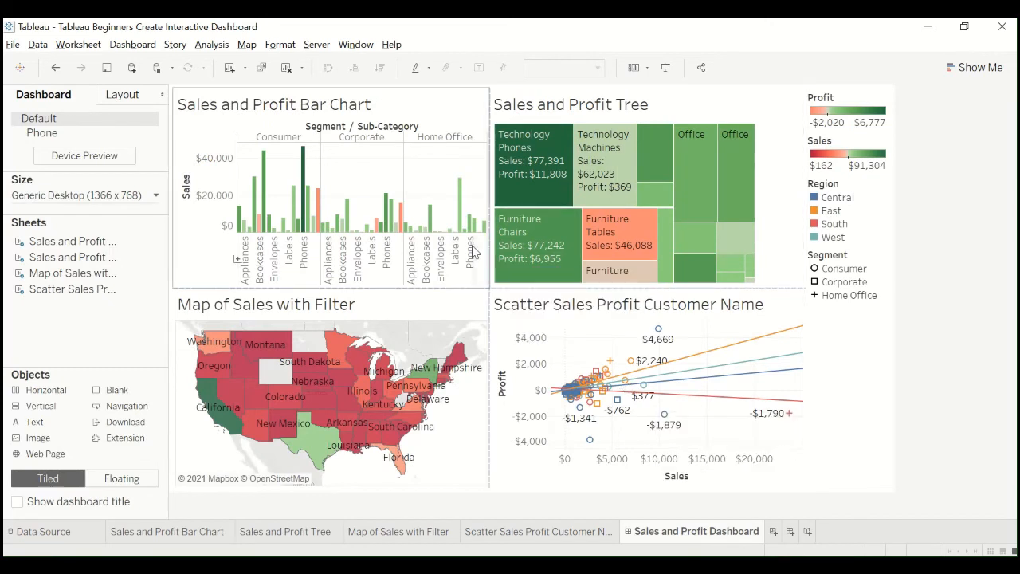
pyautogui.click(440, 310)
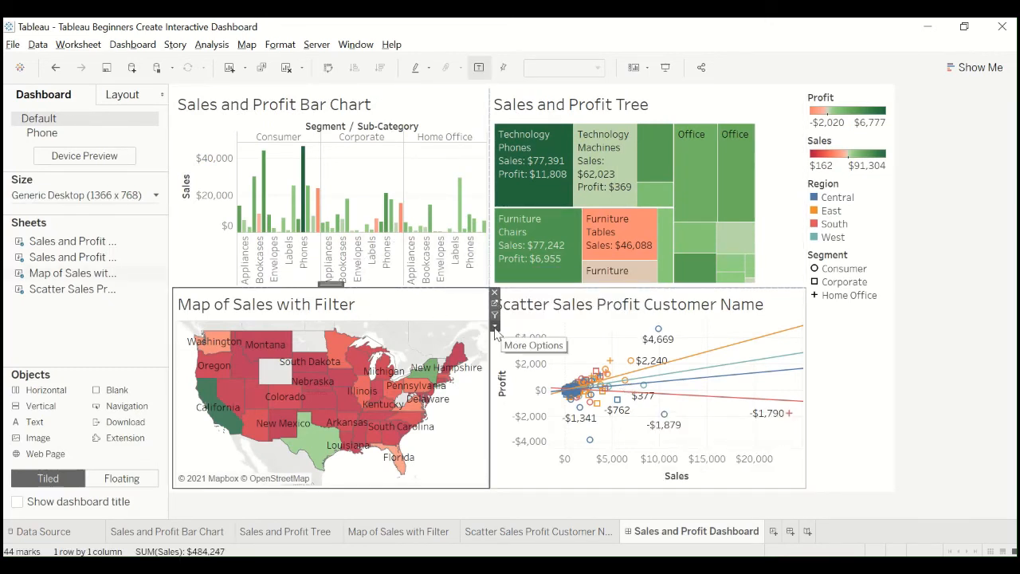
pyautogui.click(980, 449)
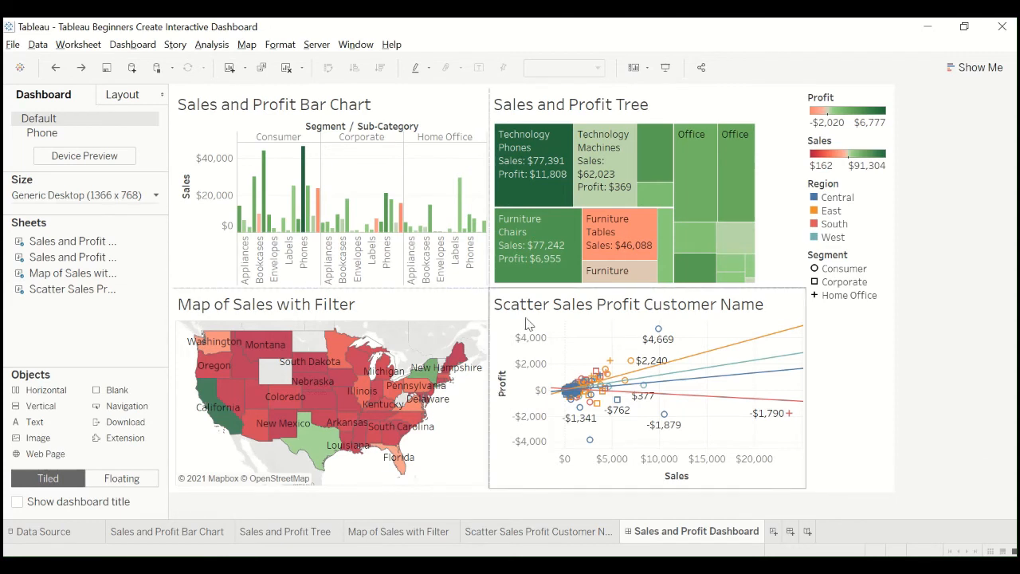
pyautogui.click(459, 108)
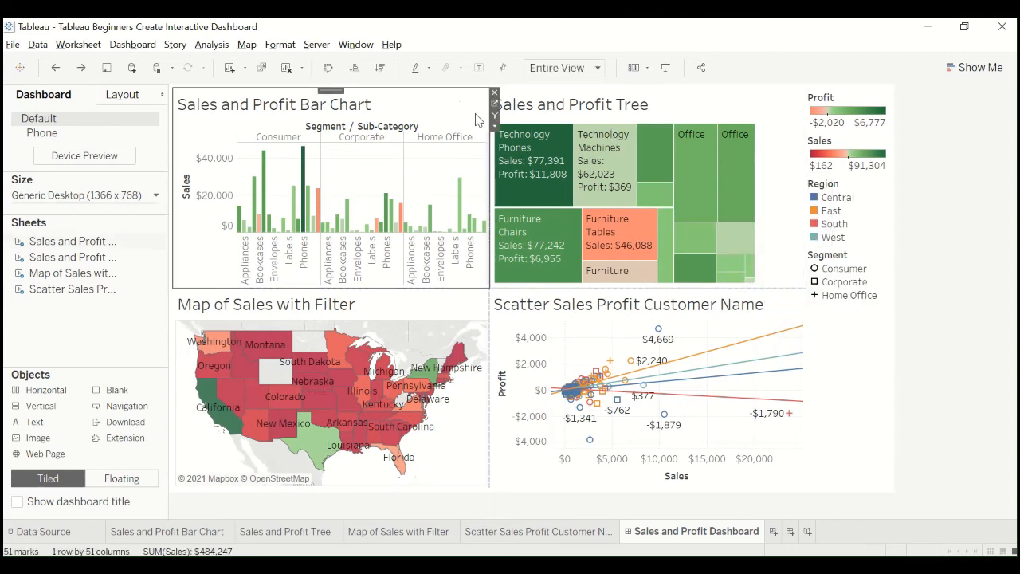
pyautogui.click(491, 112)
pyautogui.click(467, 110)
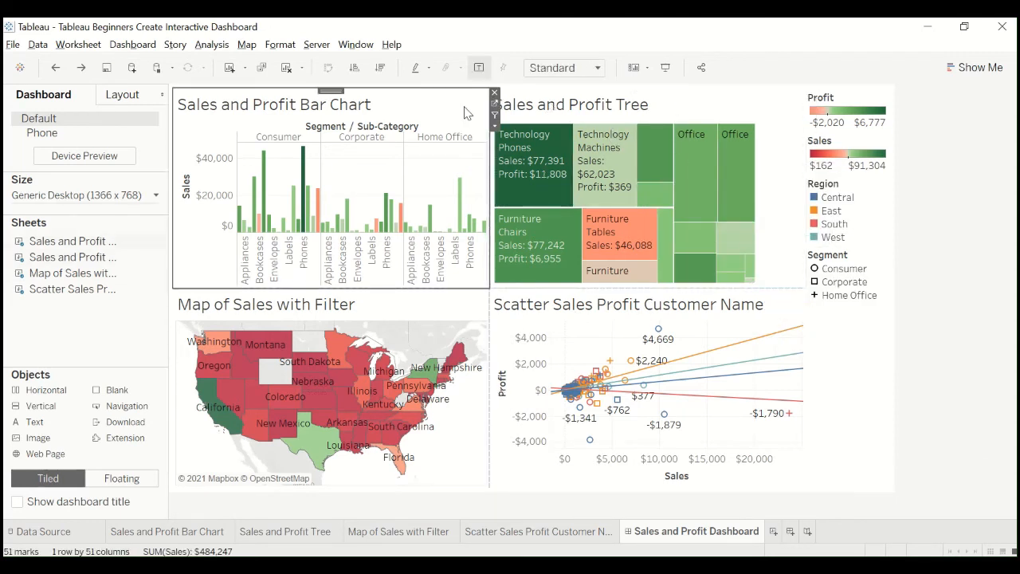
pyautogui.click(495, 127)
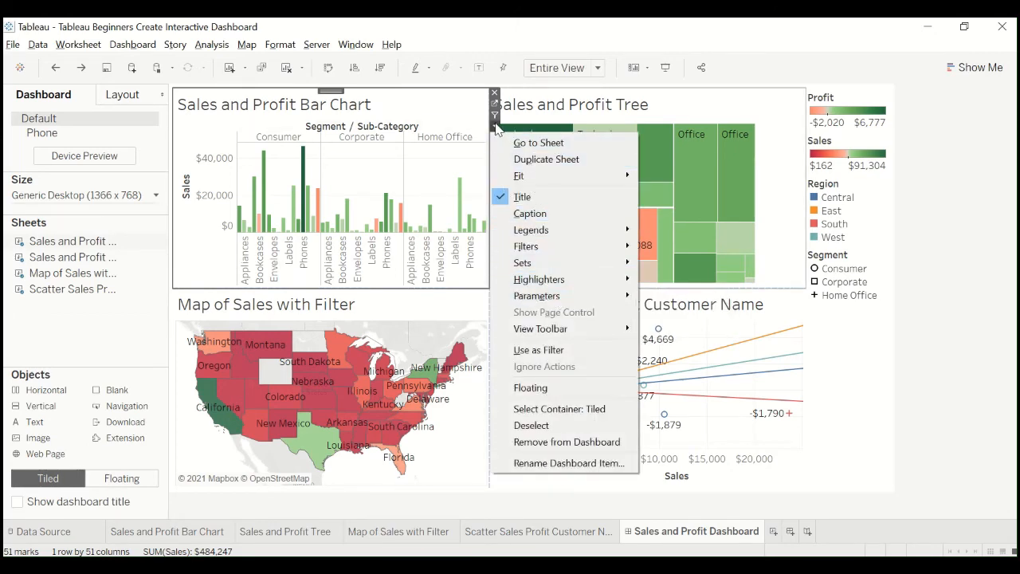
pyautogui.moveTo(554, 299)
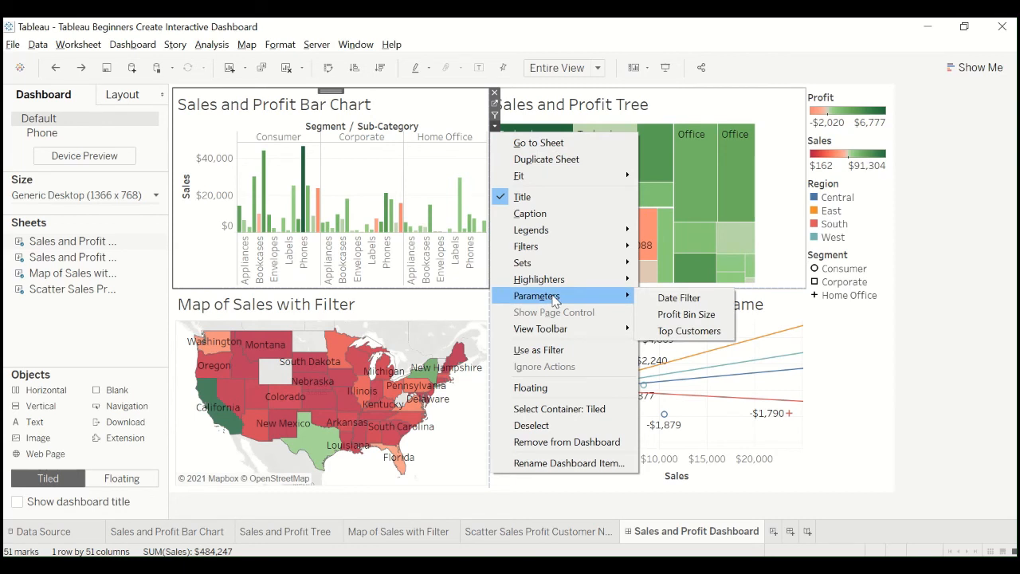
pyautogui.click(662, 298)
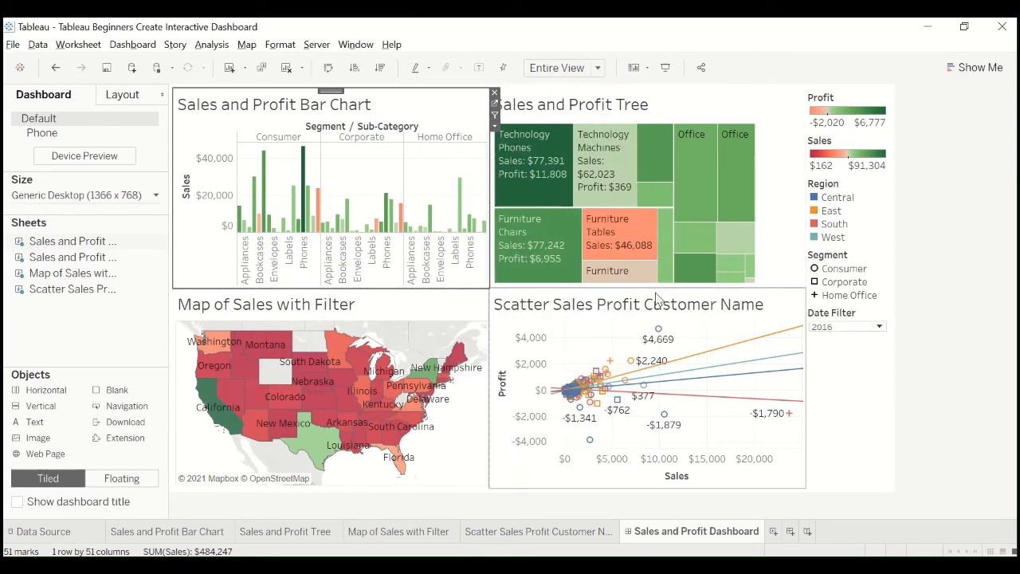
# Step: Test the Date Filter on the dashboard with 2017, 2018, 2019 and Last 30 Days
pyautogui.click(848, 327)
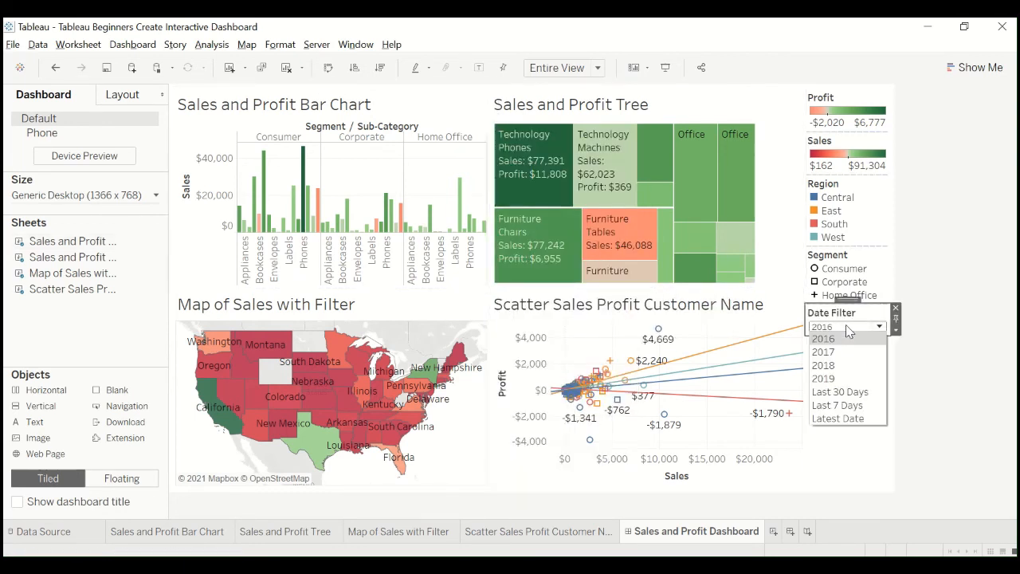
pyautogui.click(845, 342)
pyautogui.click(846, 329)
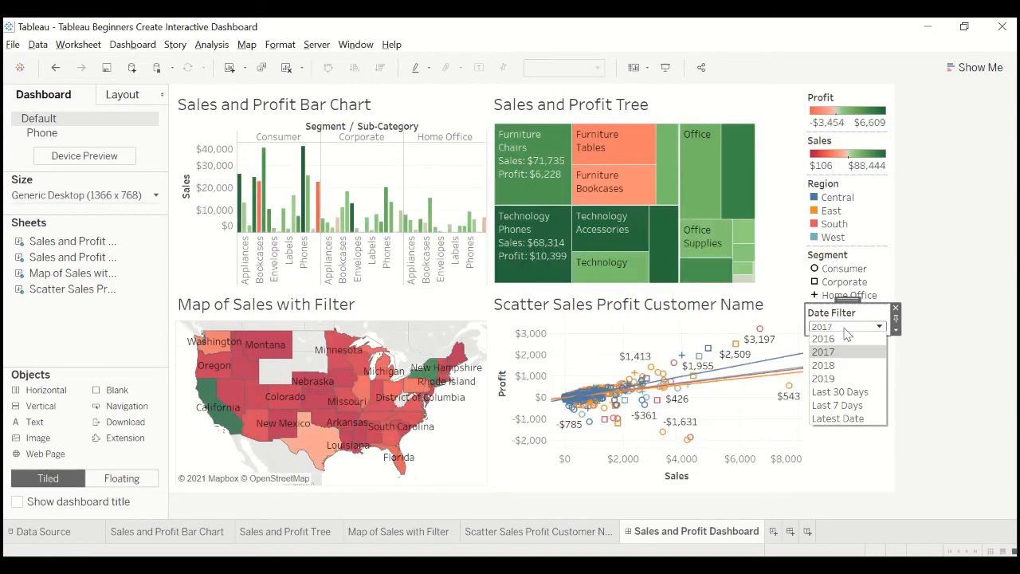
pyautogui.click(844, 363)
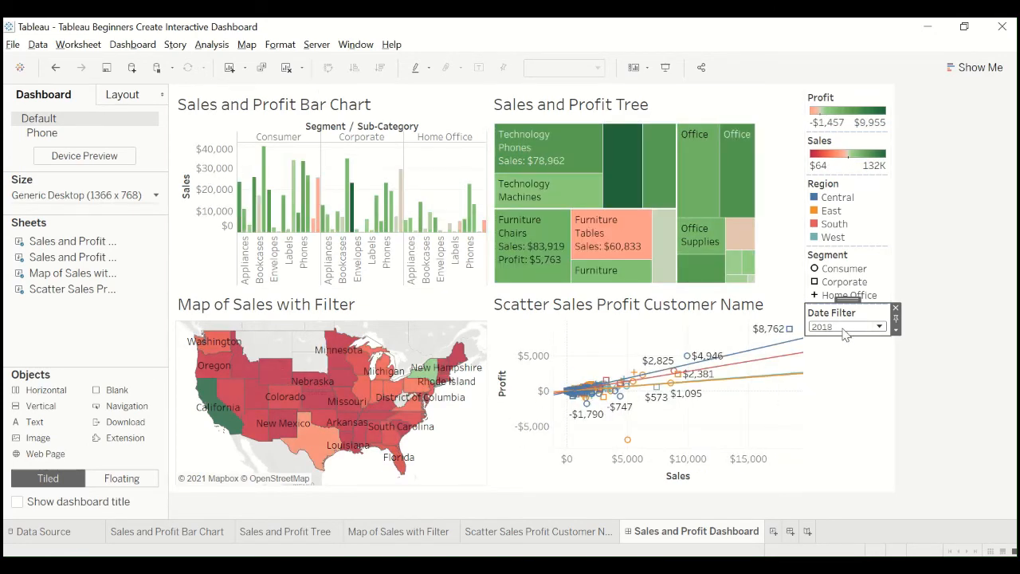
pyautogui.click(847, 327)
pyautogui.click(841, 380)
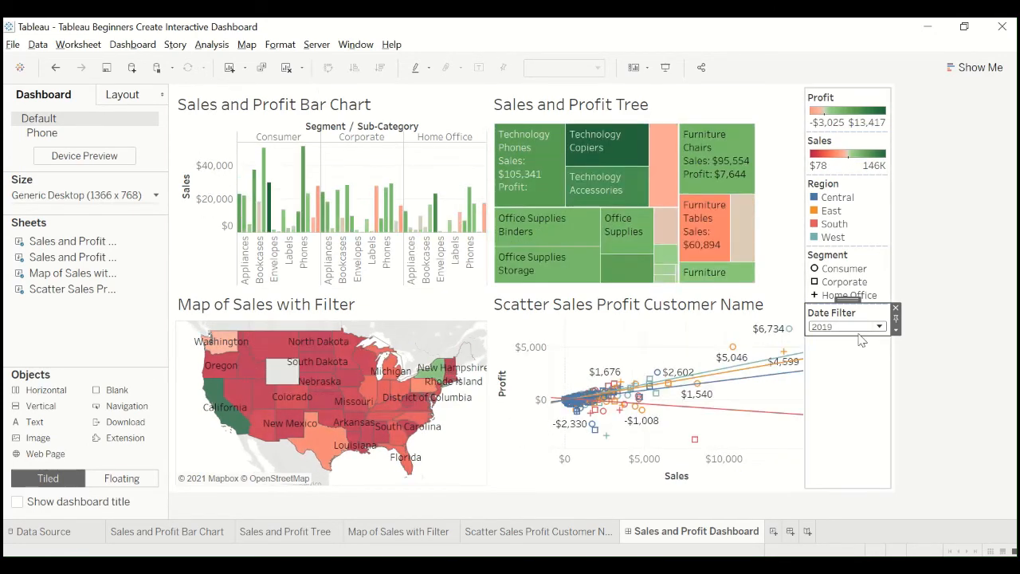
pyautogui.click(862, 328)
pyautogui.click(857, 391)
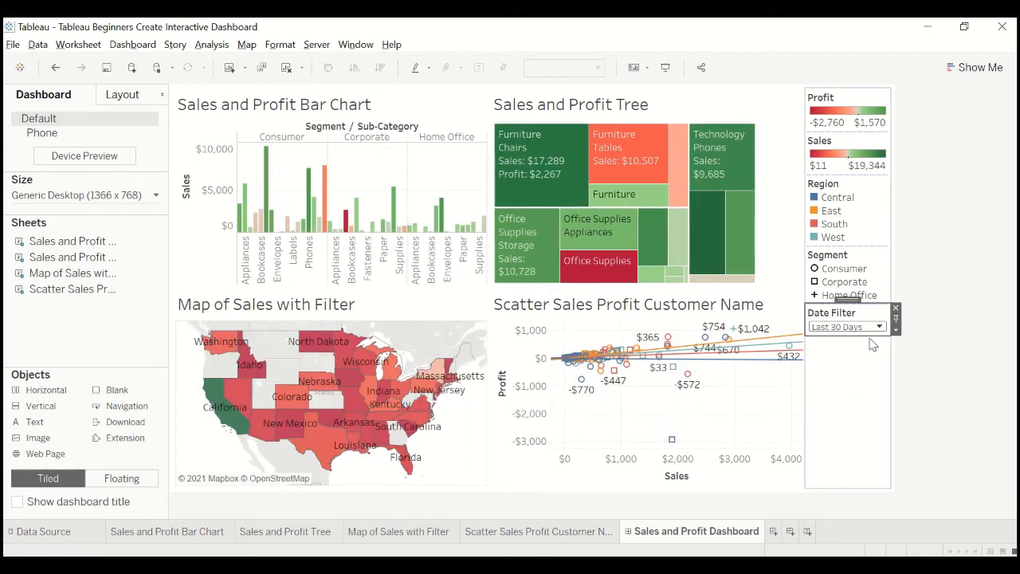
# Step: Make the dashboard's Date Filter control taller and change its title text to "Filter me!"
pyautogui.moveTo(869, 335); pyautogui.dragTo(869, 356)
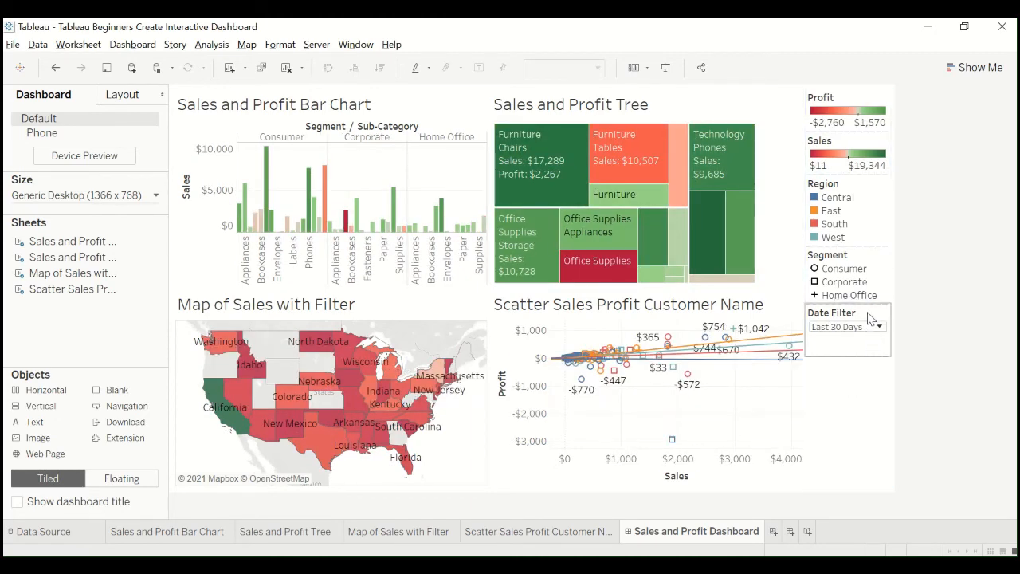
pyautogui.click(872, 322)
pyautogui.click(897, 319)
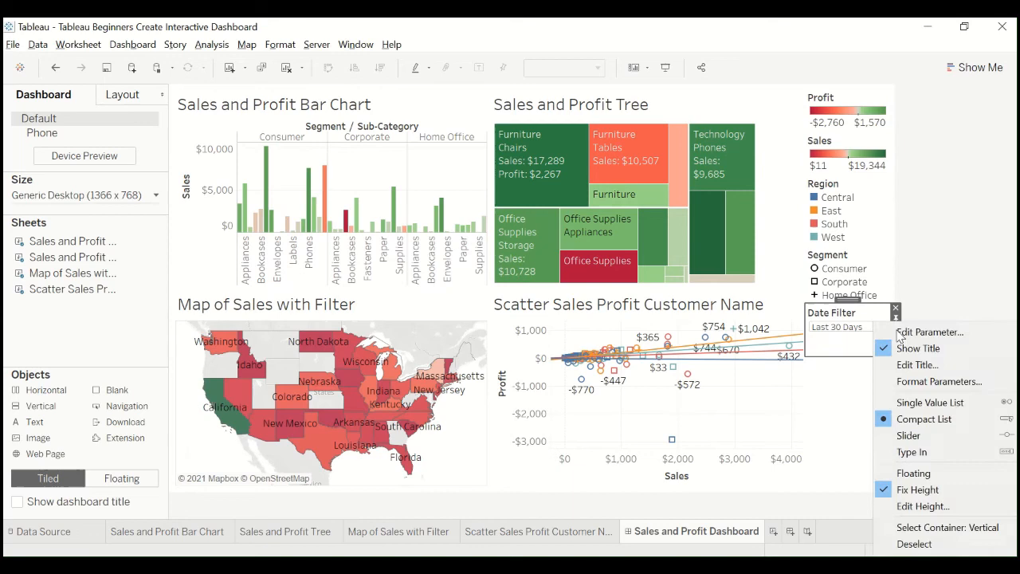
pyautogui.click(918, 365)
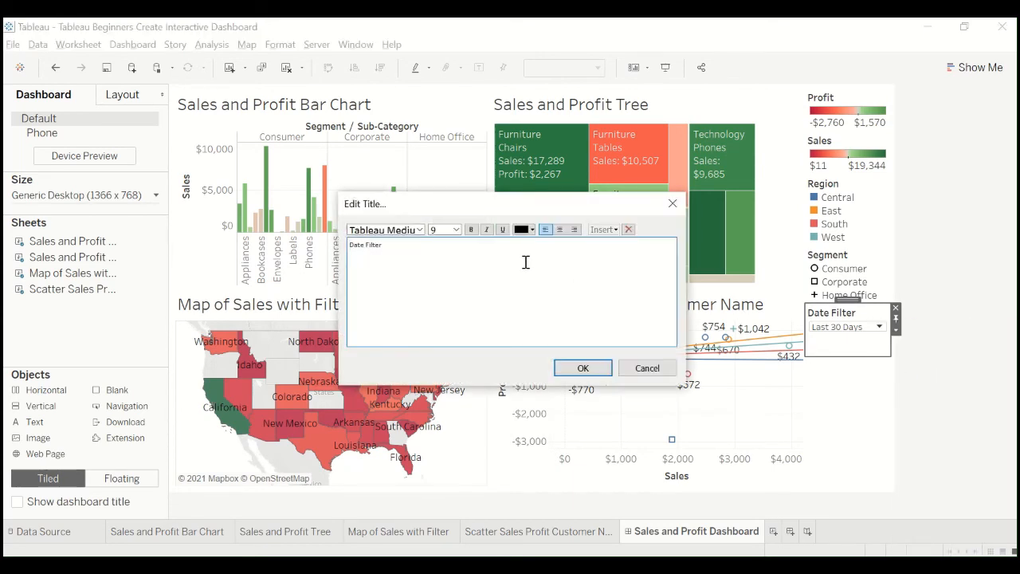
pyautogui.moveTo(384, 245); pyautogui.dragTo(300, 241)
pyautogui.write('Filter me!')
# Step: Format the "Filter me!" title at font size 18 in red and apply it
pyautogui.moveTo(380, 244); pyautogui.dragTo(350, 243)
pyautogui.click(456, 230)
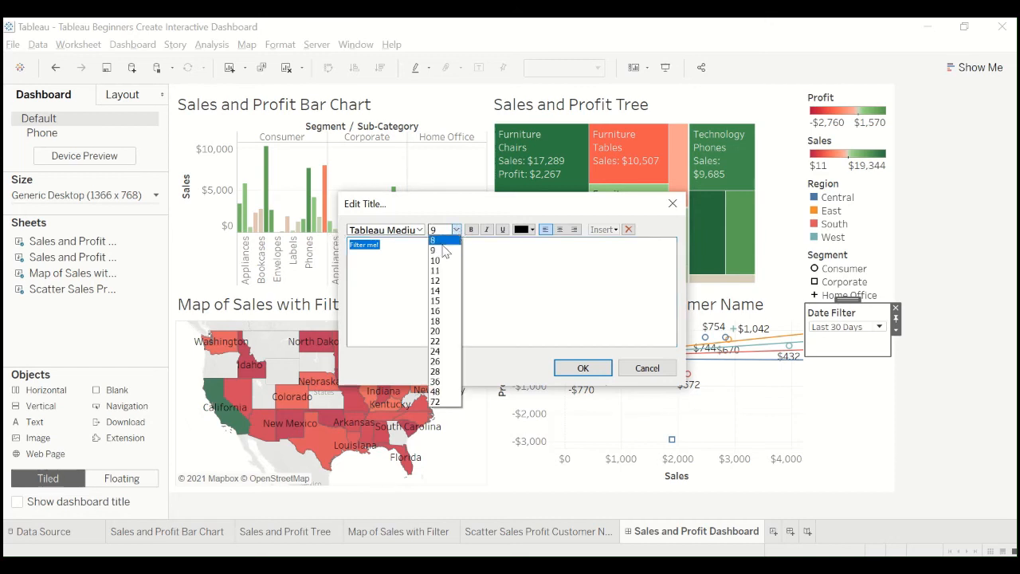
pyautogui.click(441, 322)
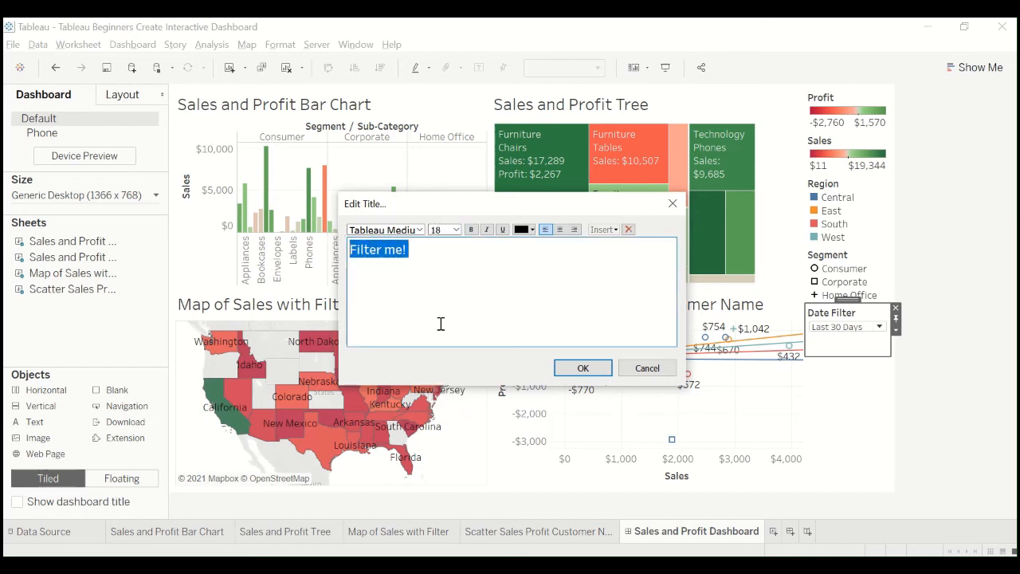
pyautogui.click(533, 230)
pyautogui.click(582, 293)
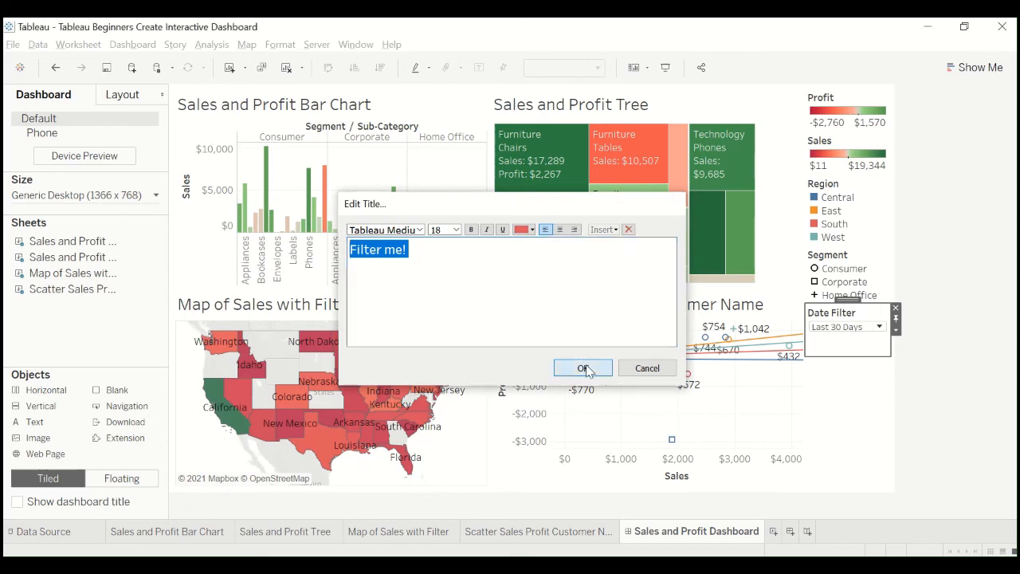
pyautogui.click(584, 369)
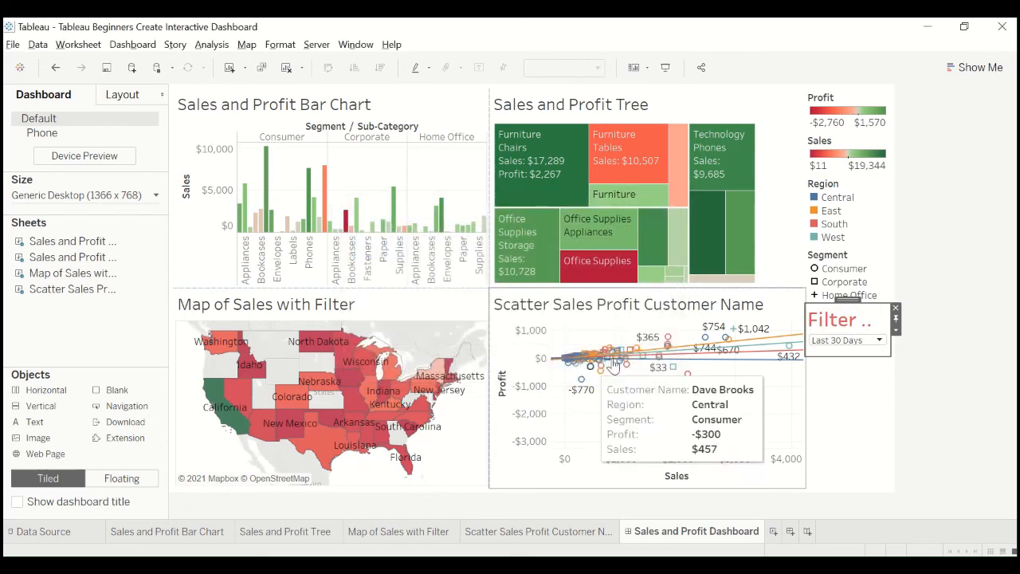
# Step: Reduce the "Filter me!" title's font size to 12
pyautogui.click(896, 330)
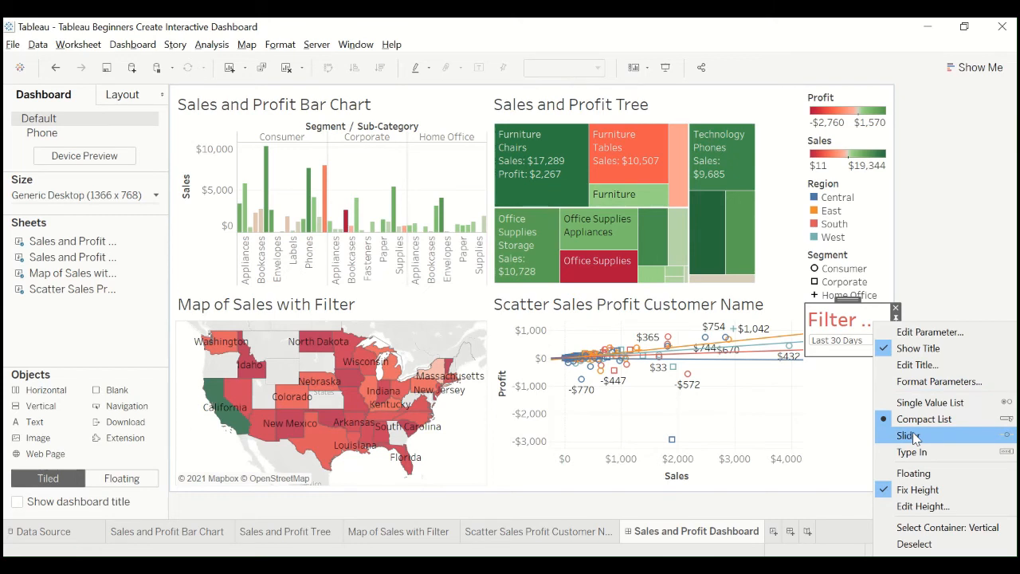
pyautogui.click(933, 308)
pyautogui.click(873, 323)
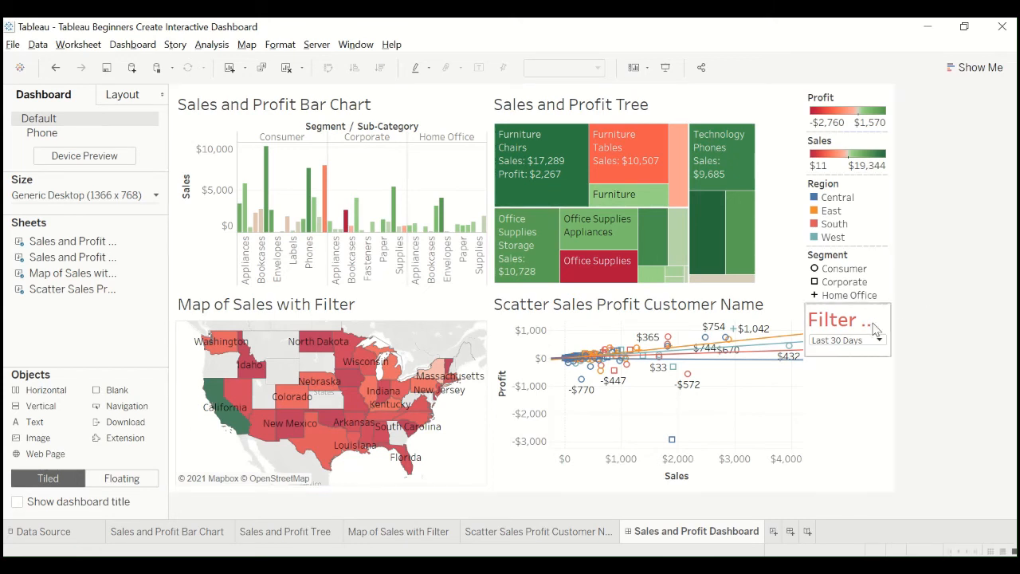
pyautogui.click(896, 318)
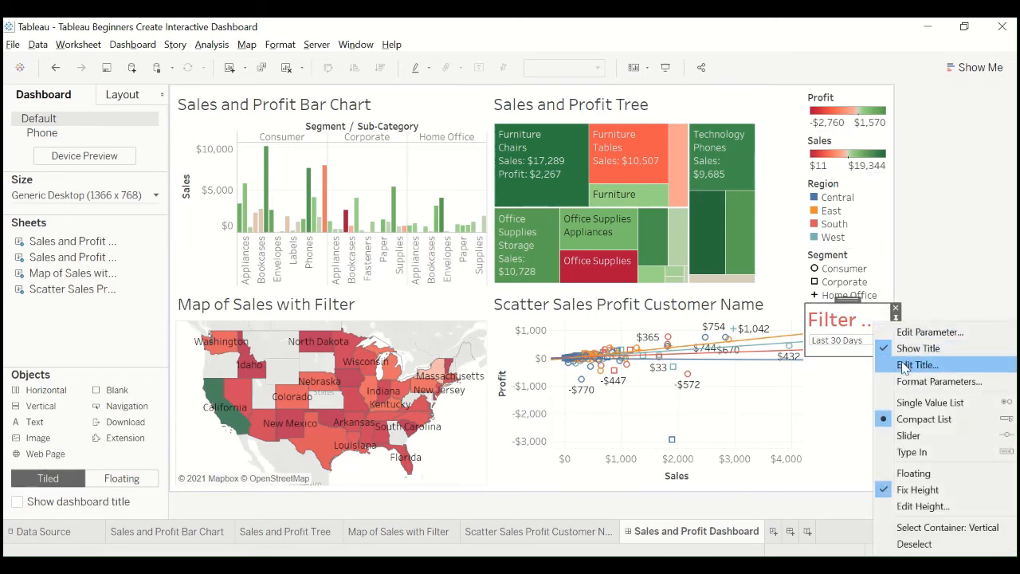
pyautogui.click(913, 364)
pyautogui.tripleClick(426, 251)
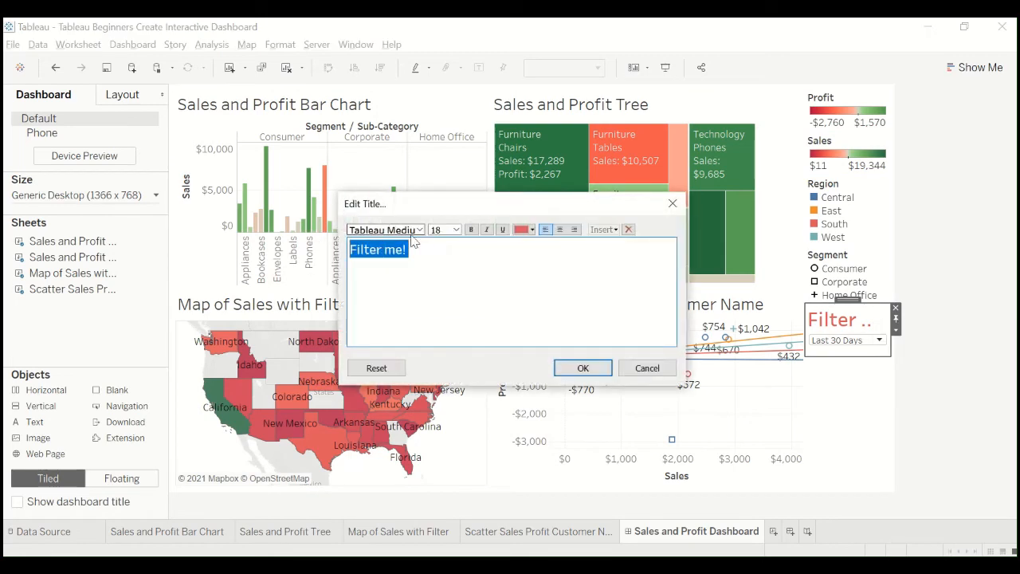
pyautogui.click(451, 230)
pyautogui.click(441, 282)
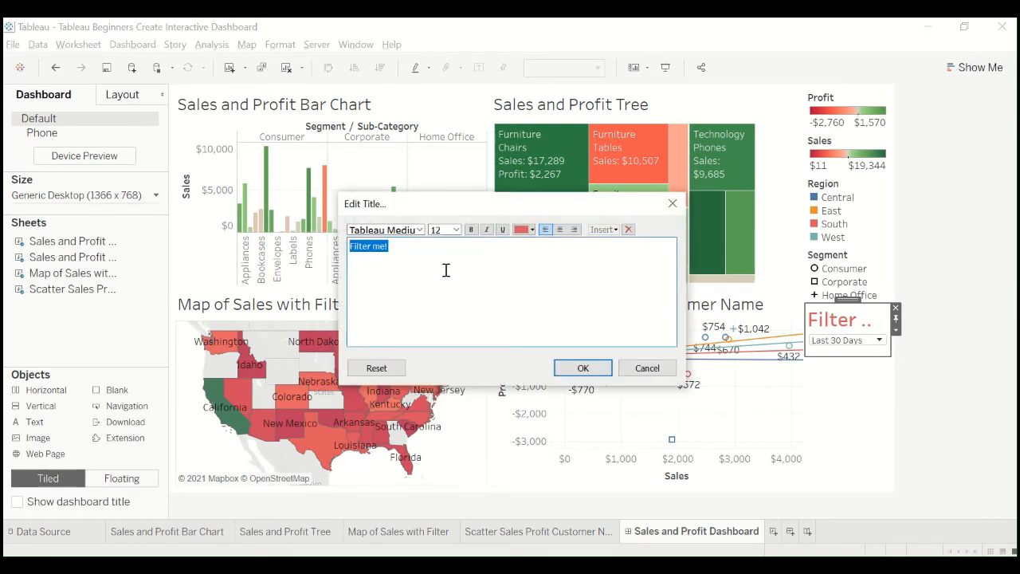
pyautogui.click(582, 368)
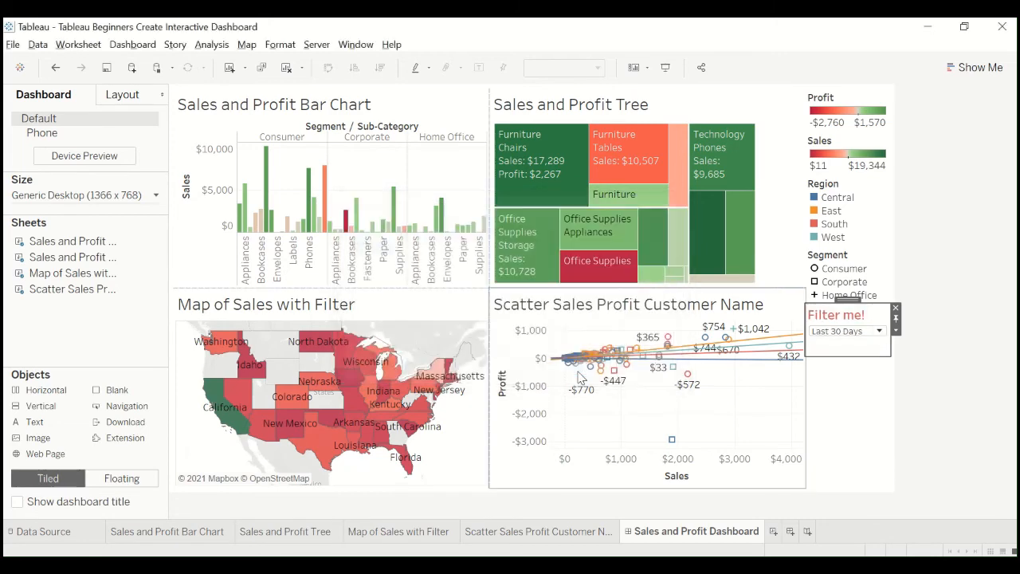
# Step: Set the dashboard's "Filter me!" date control to 2019
pyautogui.click(879, 331)
pyautogui.click(855, 383)
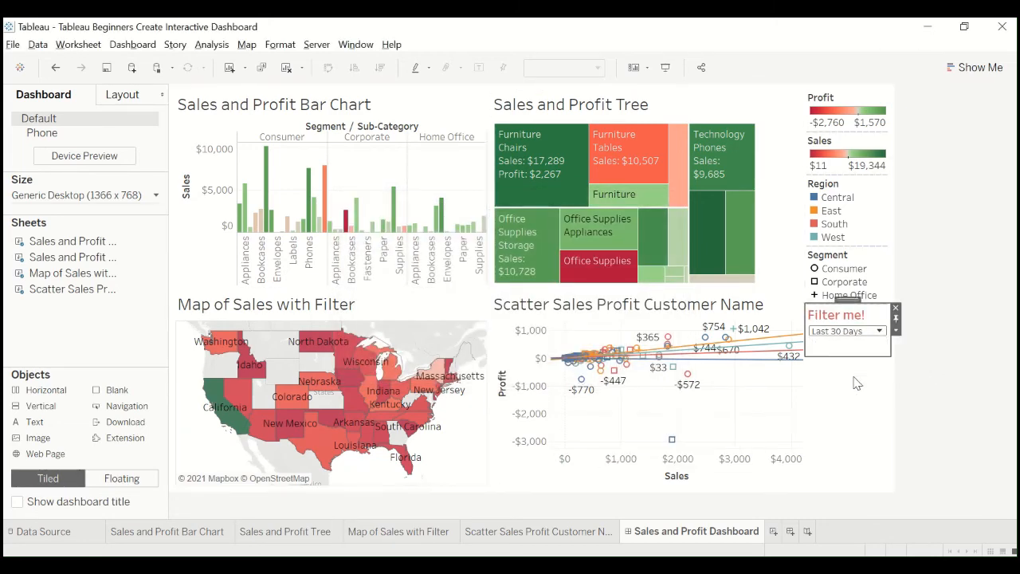
pyautogui.click(938, 396)
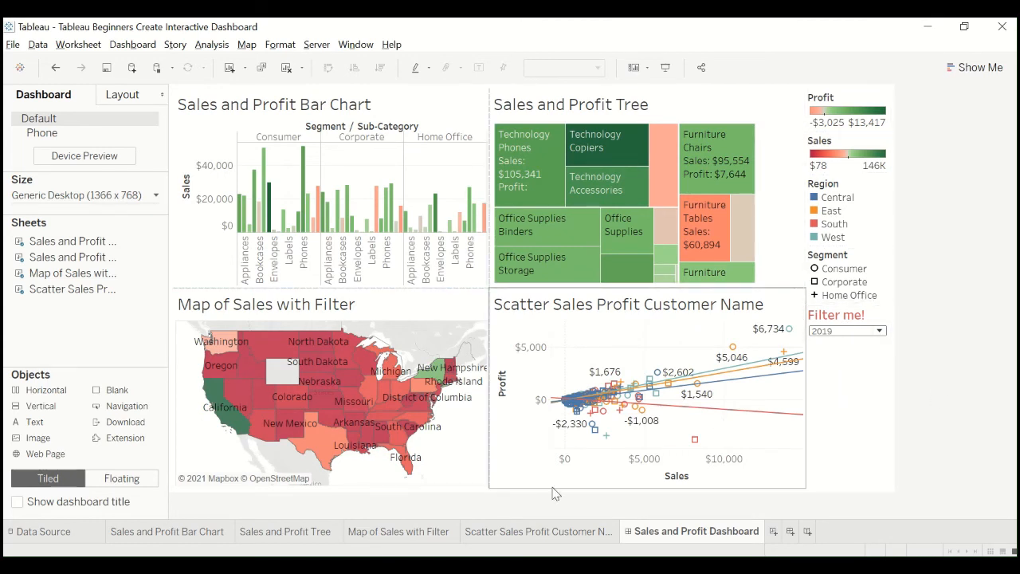
# Step: Start a new set from the Order Date field on the Sales and Profit Bar Chart sheet, selecting its values from a list
pyautogui.click(205, 531)
pyautogui.scroll(3, 130, 229)
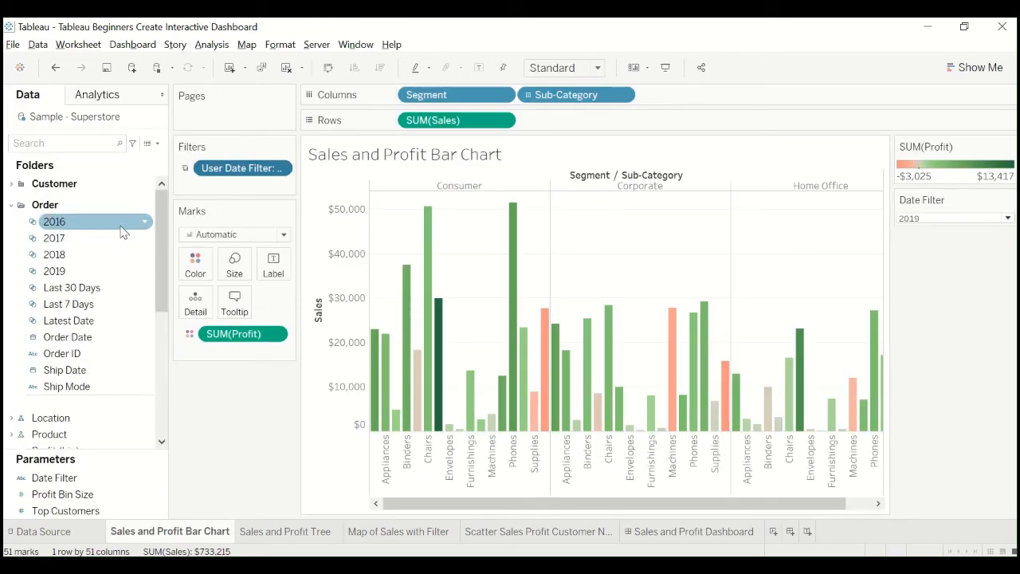
pyautogui.click(78, 342)
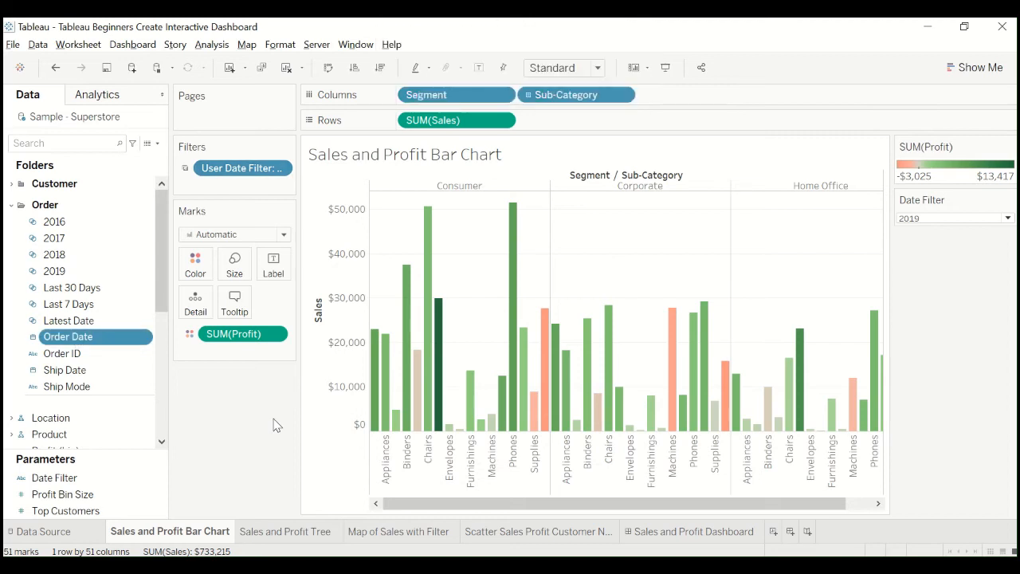
pyautogui.rightClick(119, 341)
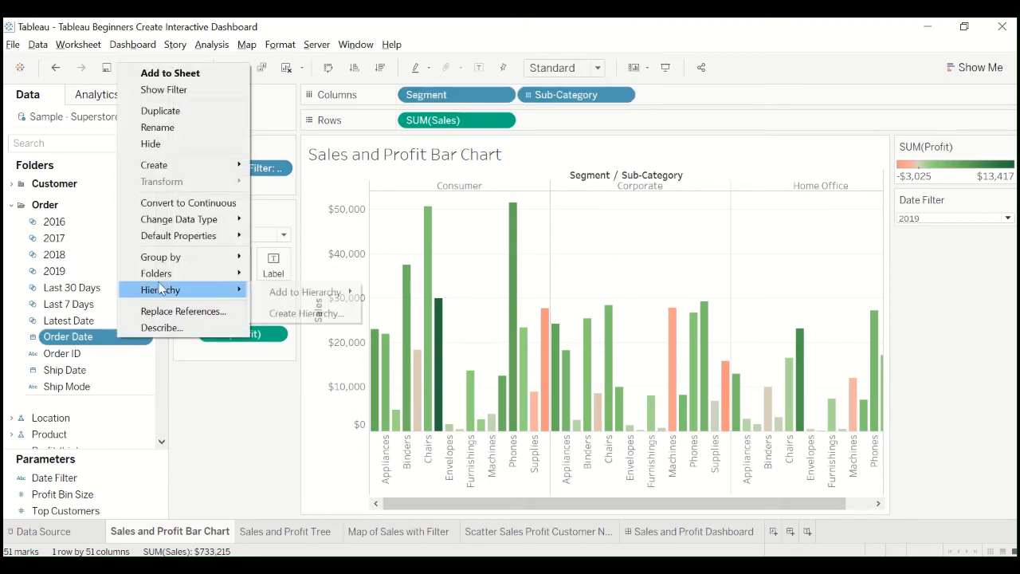
pyautogui.moveTo(183, 165)
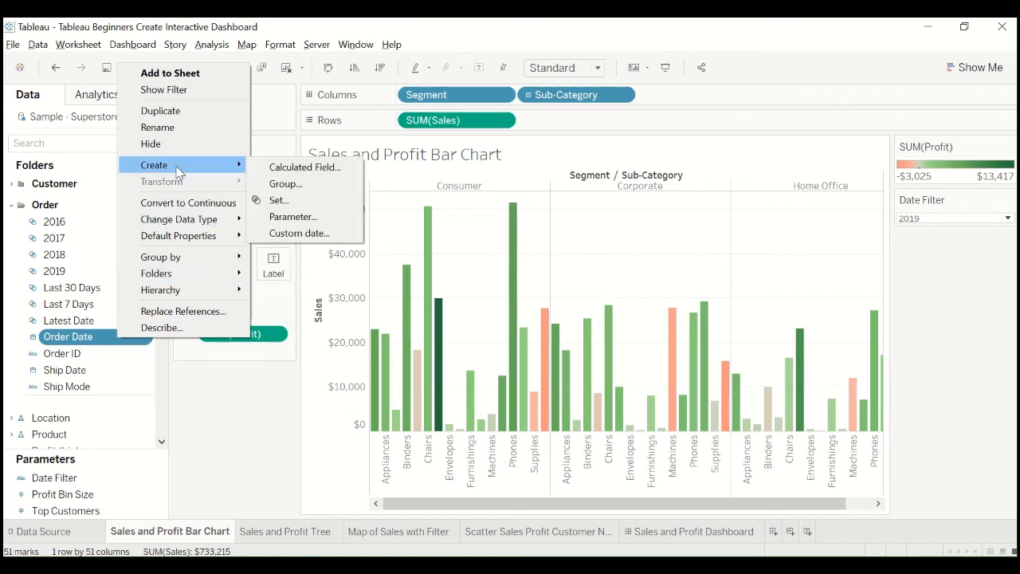
pyautogui.click(279, 201)
pyautogui.click(412, 154)
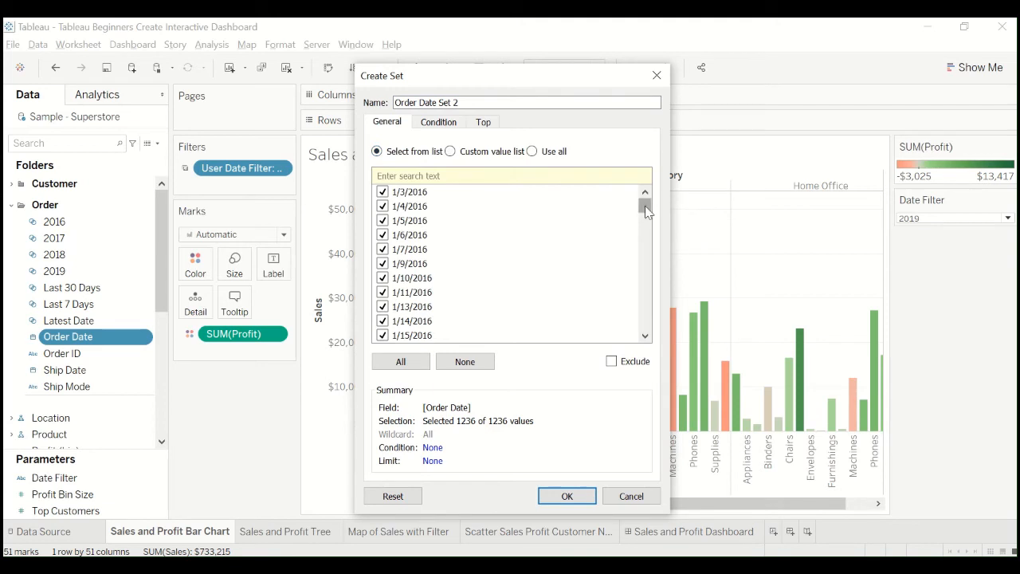
# Step: Clear all dates in the new set's list and include only 11/24/2019 through 12/30/2019
pyautogui.click(465, 363)
pyautogui.moveTo(645, 205); pyautogui.dragTo(645, 327)
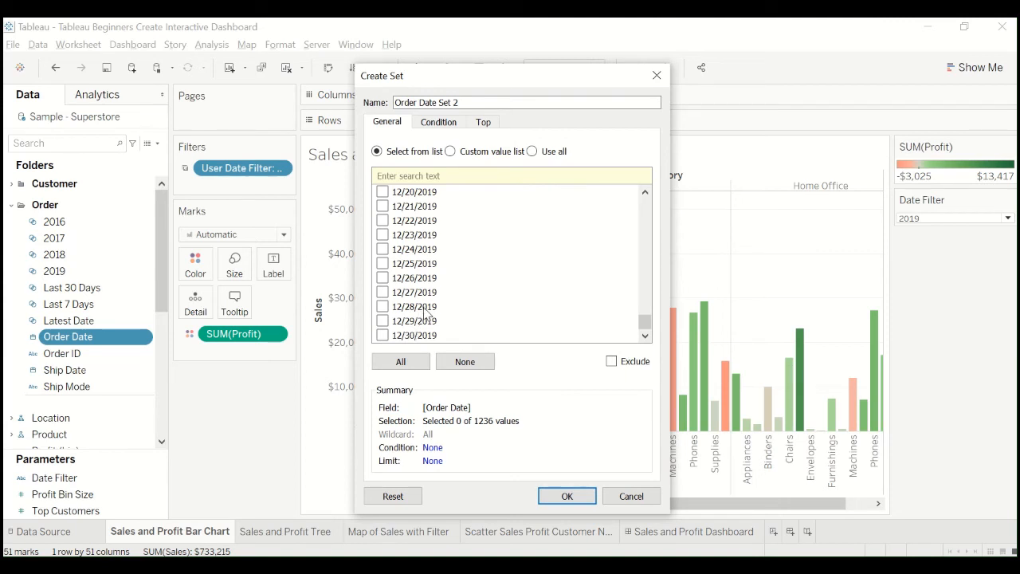
pyautogui.keyDown('shift'); pyautogui.click(423, 339); pyautogui.keyUp('shift')
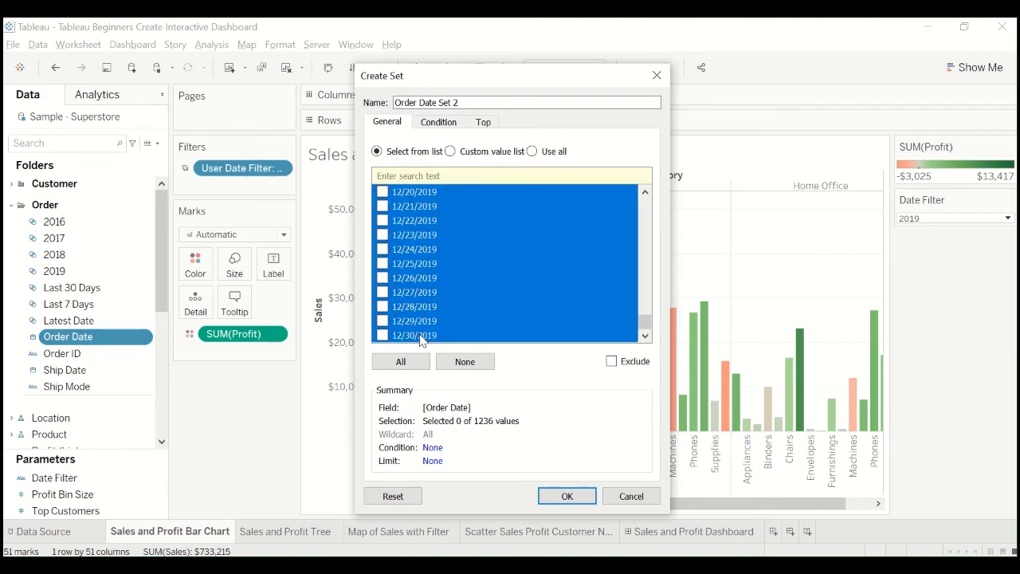
pyautogui.click(422, 339)
pyautogui.scroll(6, 482, 280)
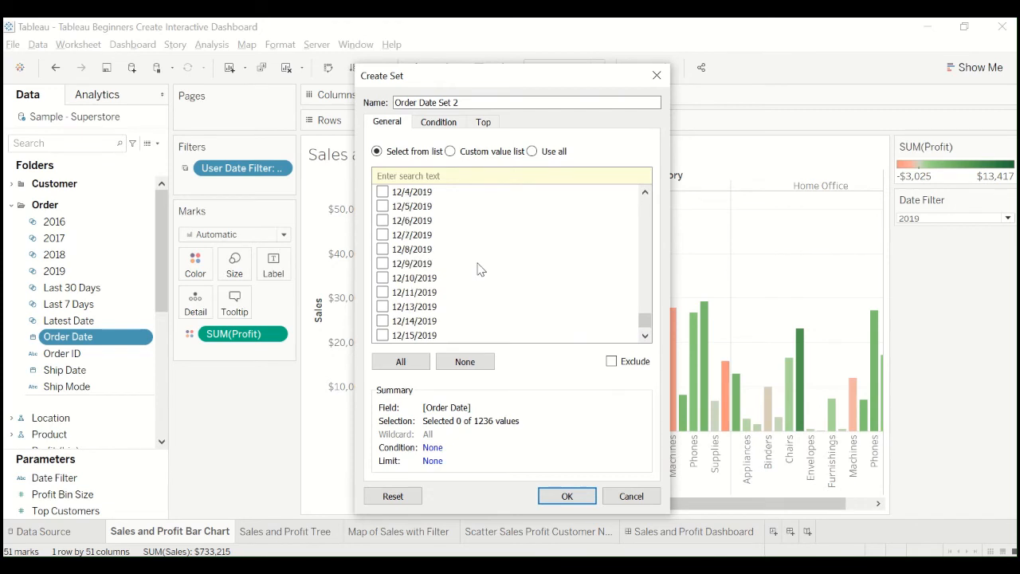
pyautogui.scroll(2, 481, 270)
pyautogui.scroll(1, 481, 270)
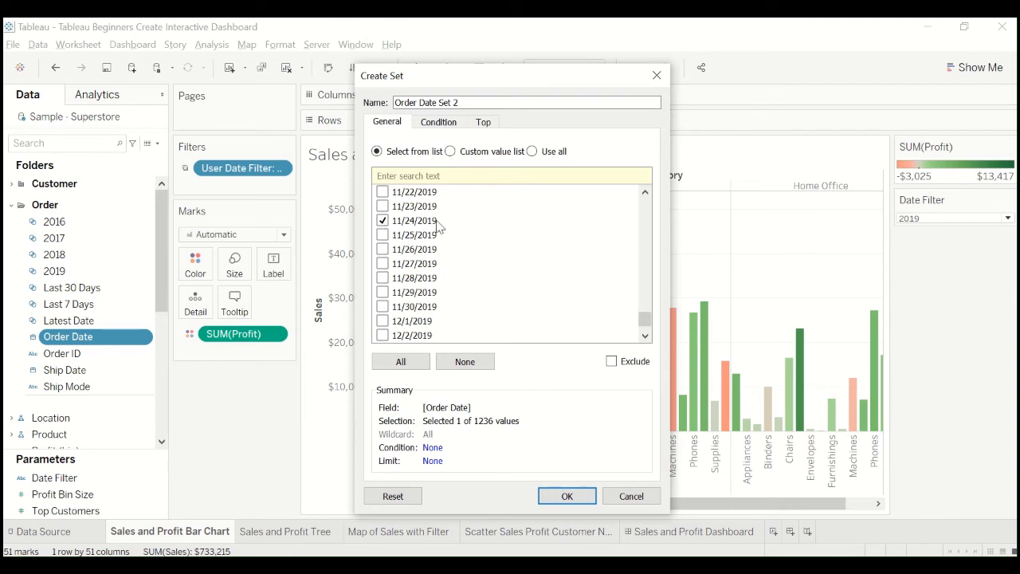
pyautogui.click(384, 221)
pyautogui.keyDown('shift'); pyautogui.click(420, 221); pyautogui.keyUp('shift')
pyautogui.scroll(-9, 435, 246)
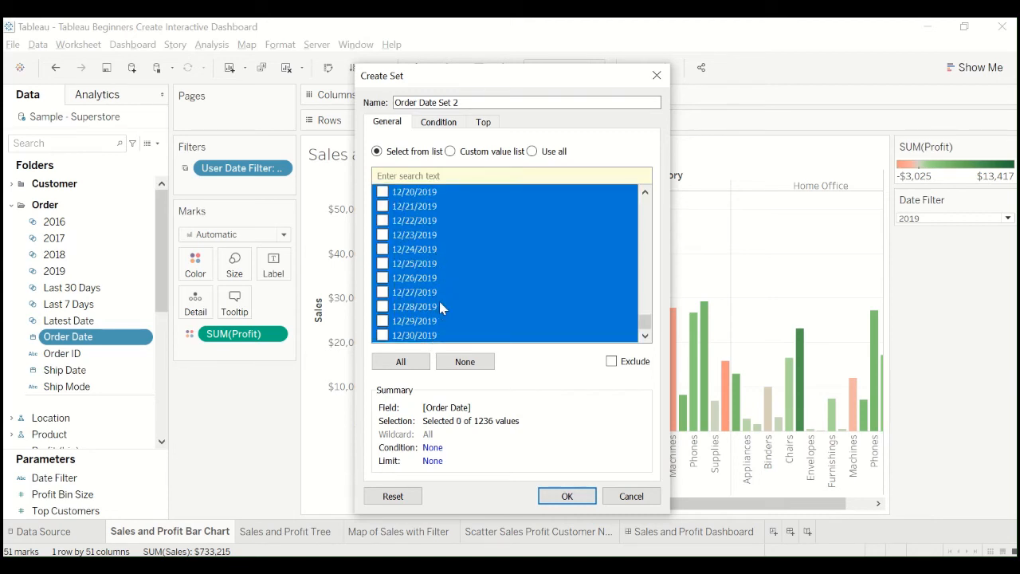
pyautogui.scroll(15, 441, 310)
pyautogui.scroll(-7, 441, 308)
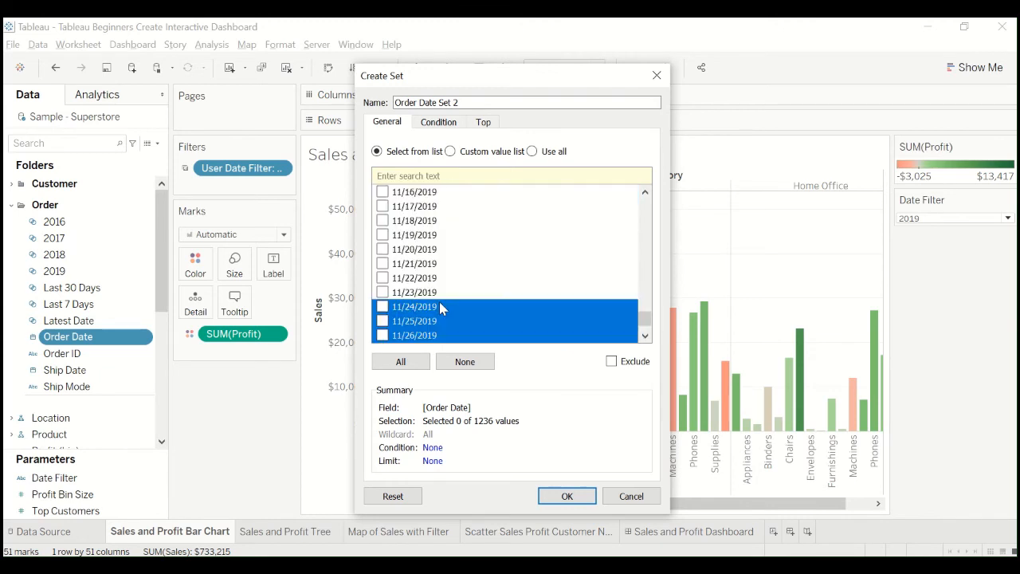
pyautogui.scroll(3, 440, 310)
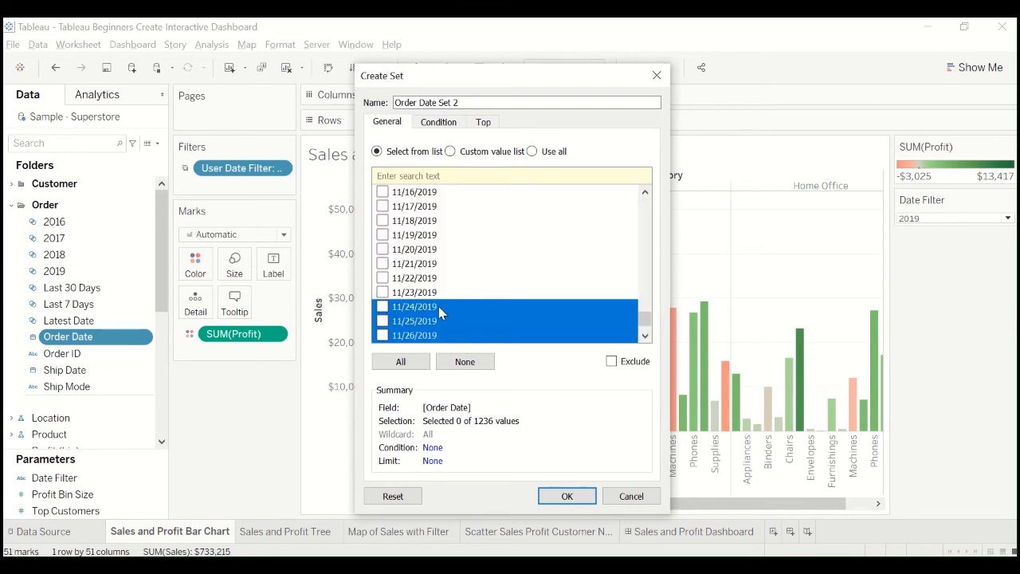
pyautogui.click(383, 307)
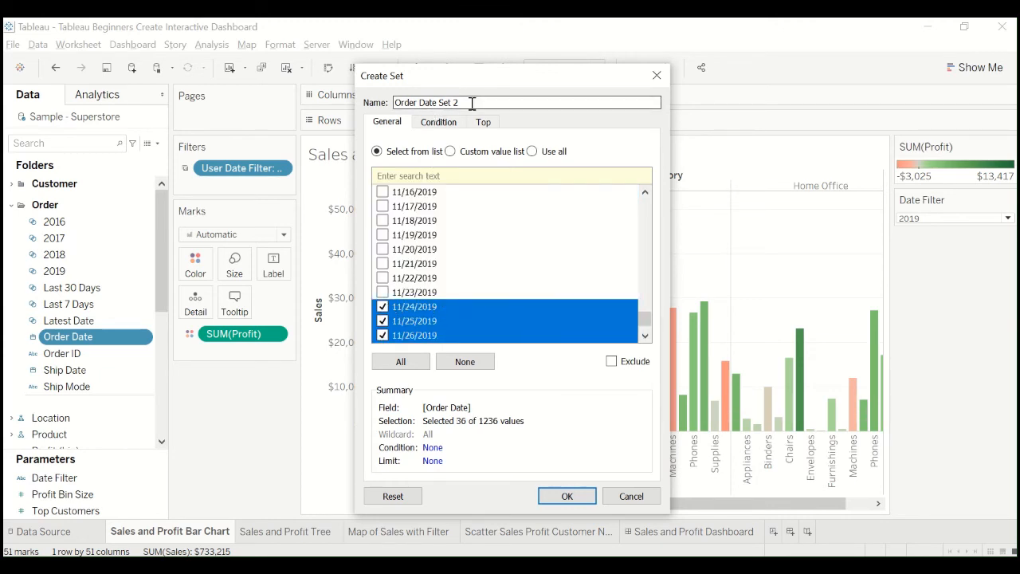
# Step: Name the new set "Christmas Time 2019" and create it
pyautogui.moveTo(660, 99); pyautogui.dragTo(353, 110)
pyautogui.write('Christmas Time 2019')
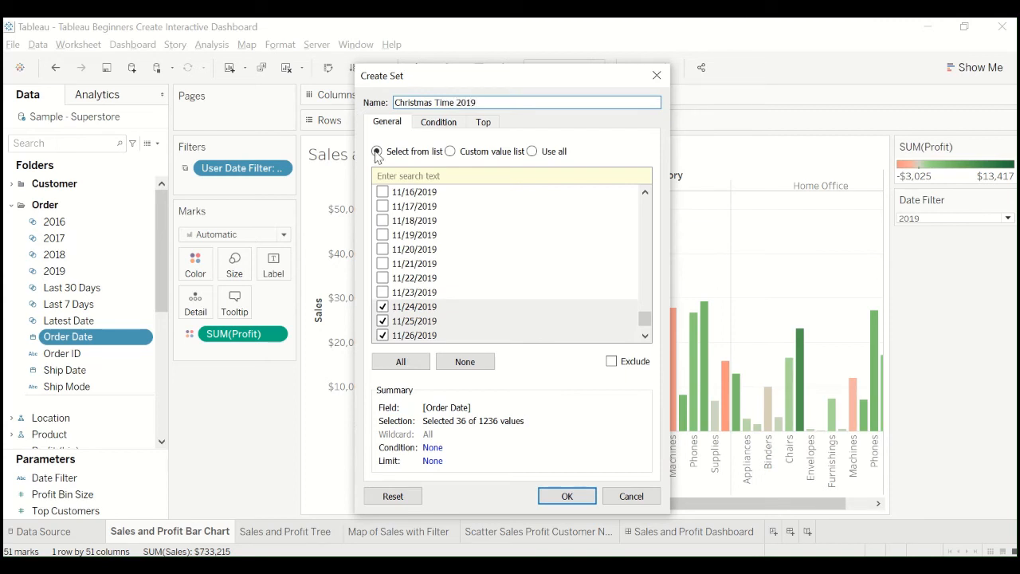
pyautogui.click(563, 495)
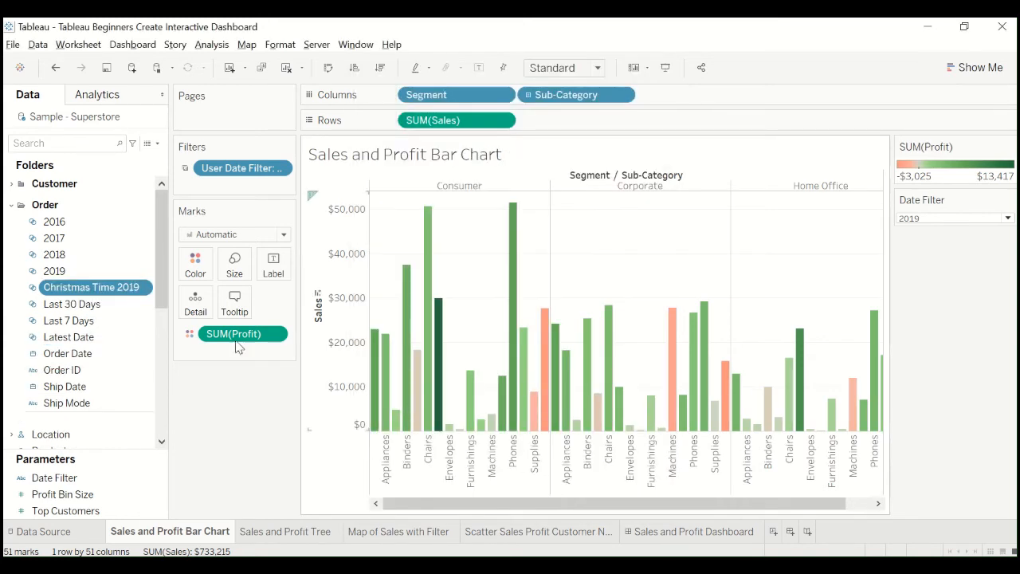
# Step: Add "Christmas Time 2019" to the Date Filter parameter's list of allowable values and save the parameter
pyautogui.scroll(-3, 130, 389)
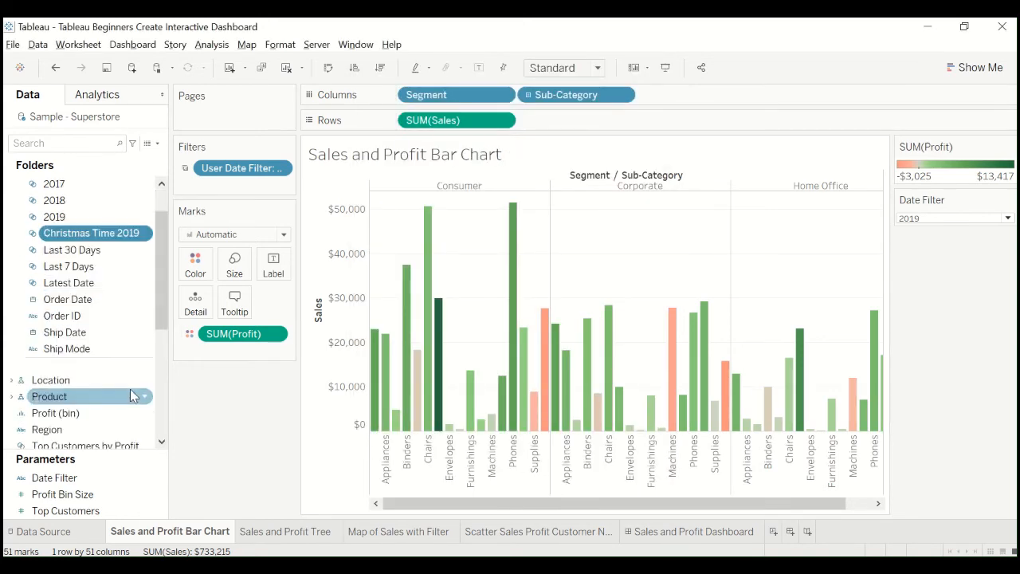
pyautogui.rightClick(161, 478)
pyautogui.click(214, 308)
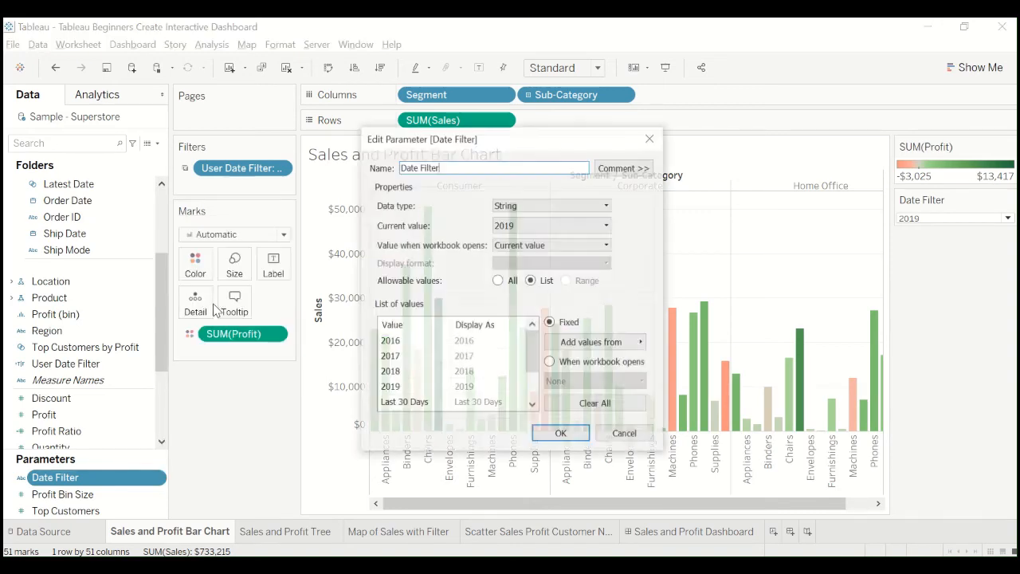
pyautogui.scroll(-3, 499, 367)
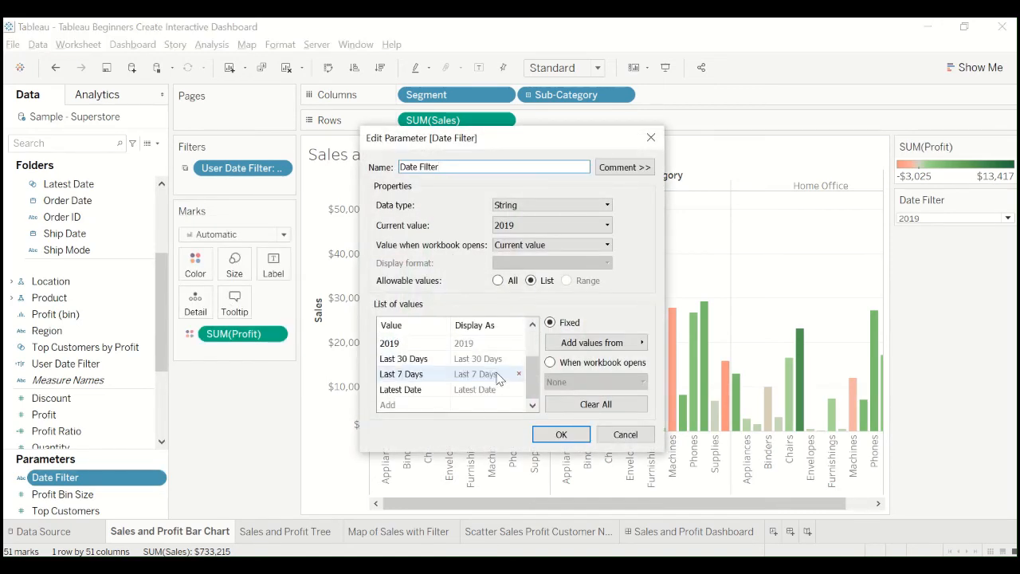
pyautogui.click(421, 405)
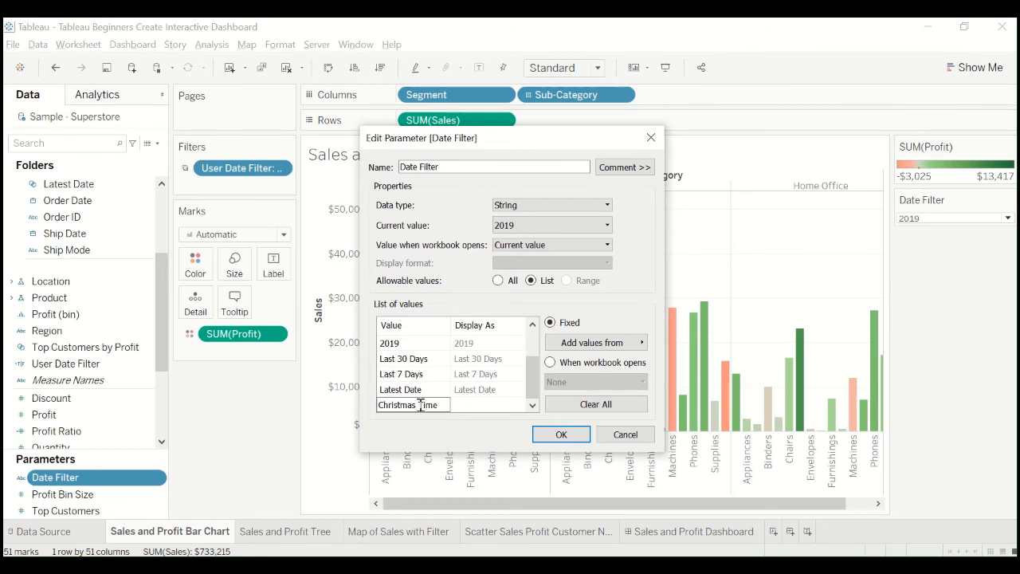
pyautogui.write('Christmas Time ')
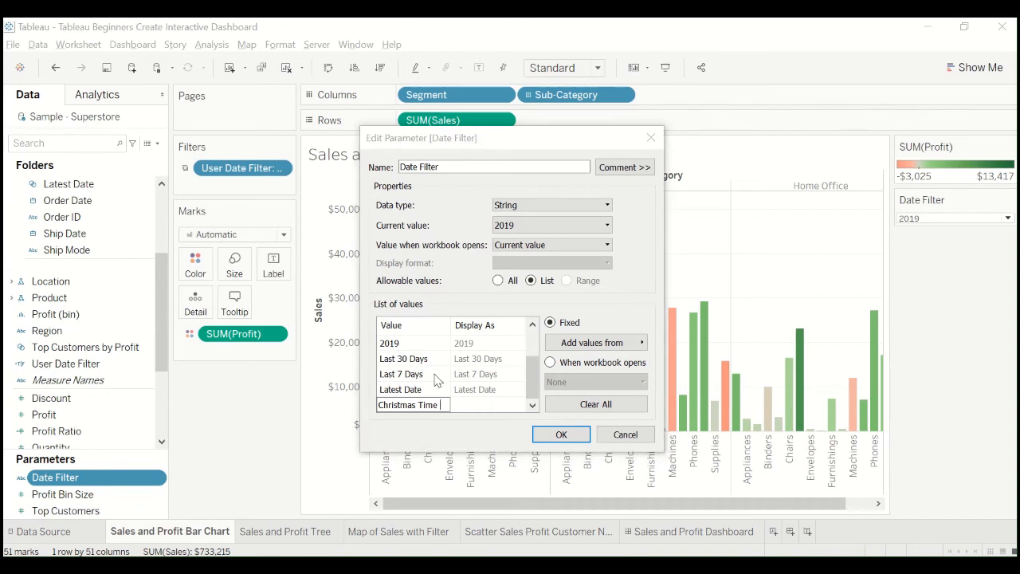
pyautogui.write('2019')
pyautogui.press('Tab')
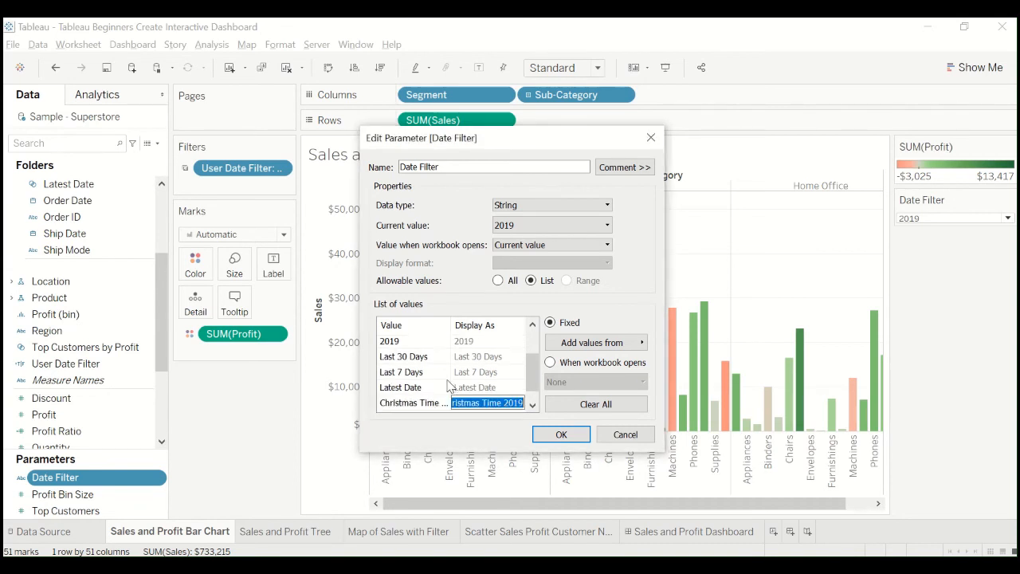
pyautogui.click(563, 434)
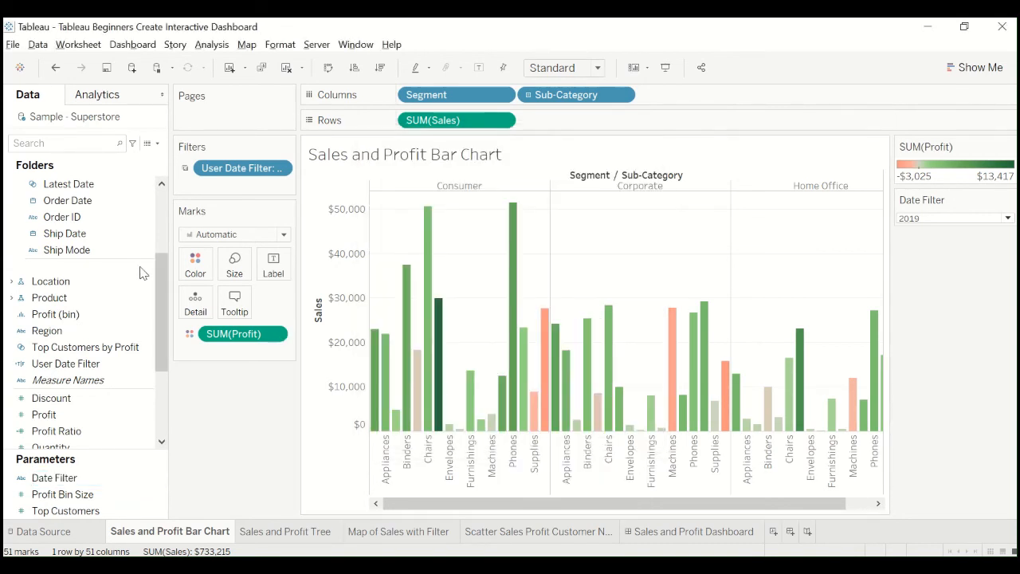
# Step: In the User Date Filter calculation, insert a copy of the WHEN "2019" THEN [2019] line just before END
pyautogui.scroll(3, 139, 272)
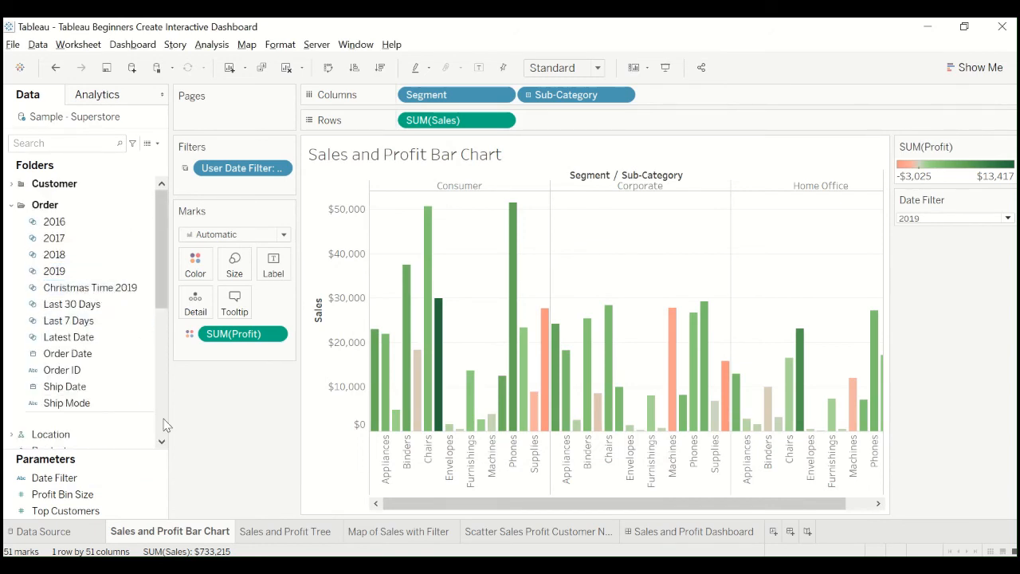
pyautogui.scroll(-3, 104, 424)
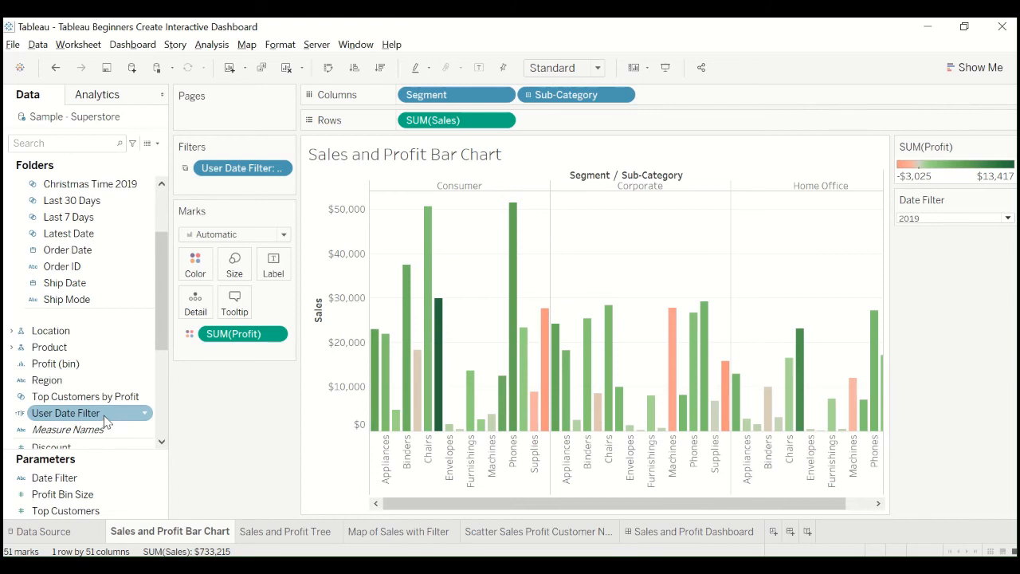
pyautogui.scroll(2, 127, 248)
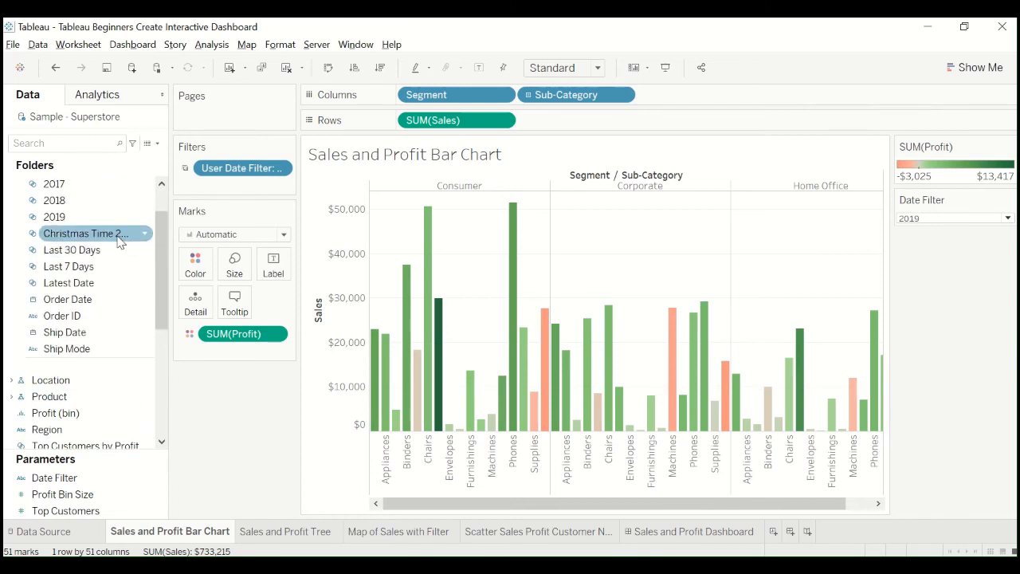
pyautogui.scroll(-2, 101, 325)
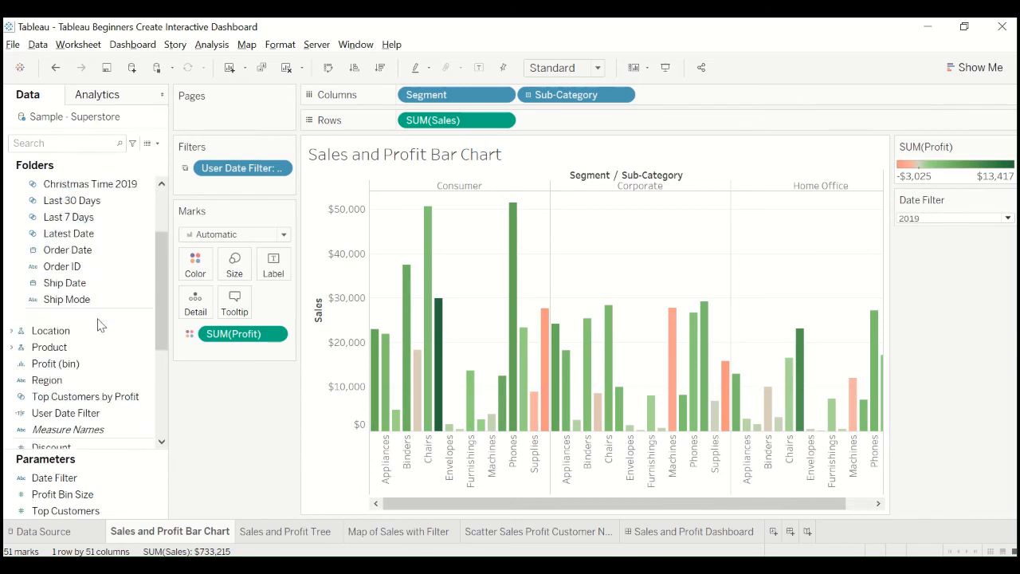
pyautogui.scroll(-4, 99, 324)
pyautogui.scroll(2, 99, 325)
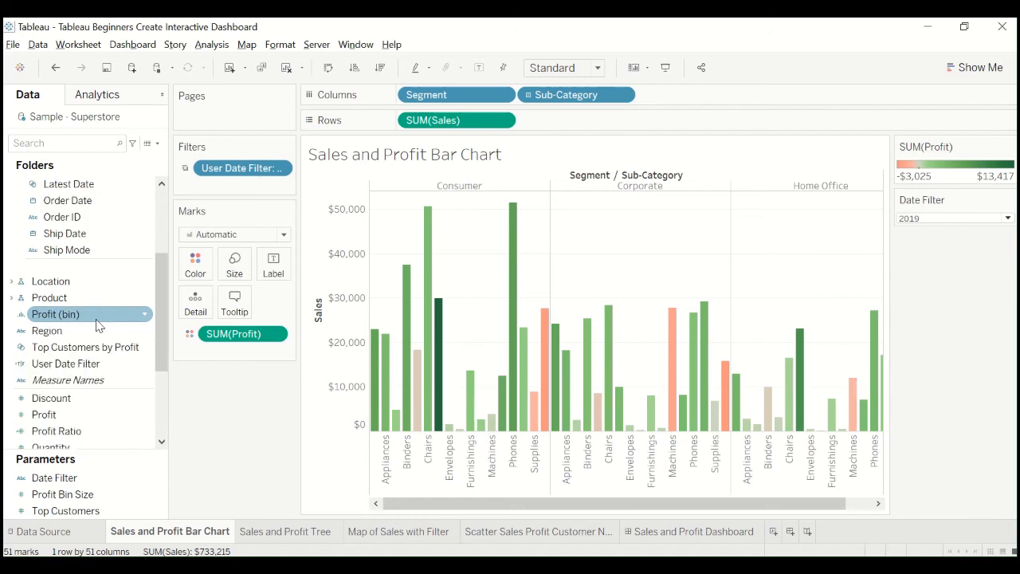
pyautogui.click(111, 362)
pyautogui.click(146, 366)
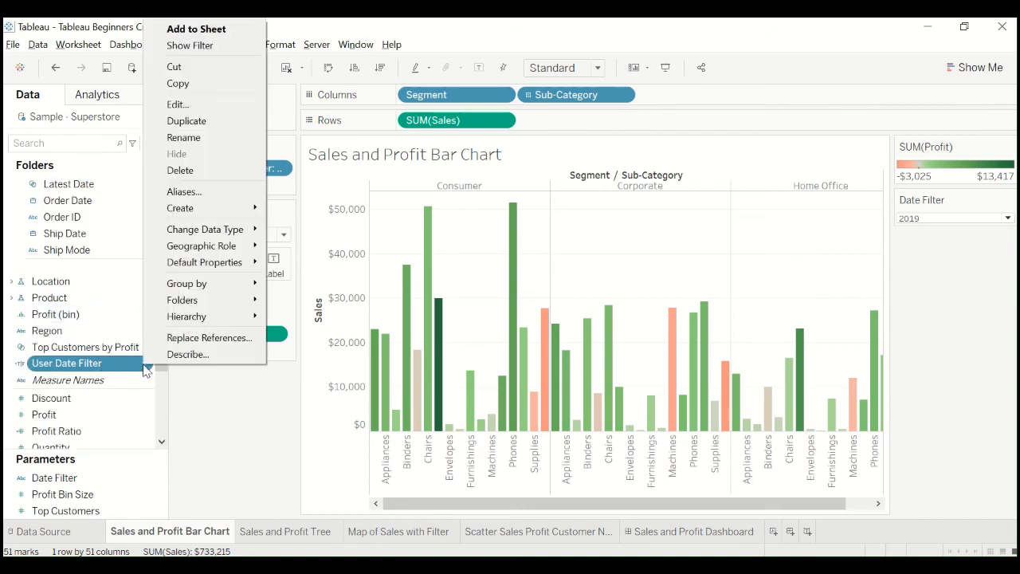
pyautogui.click(189, 101)
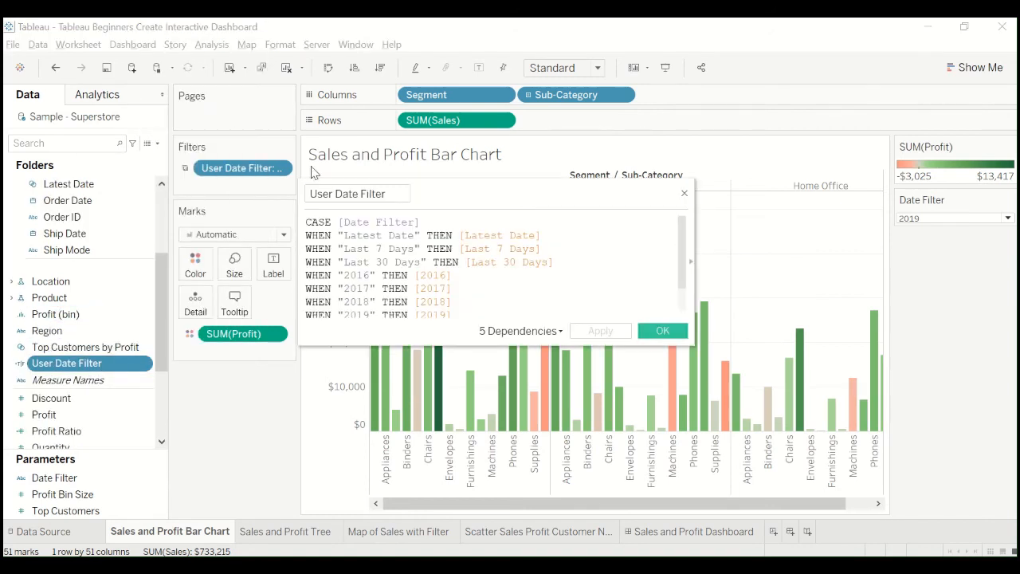
pyautogui.scroll(-1, 423, 277)
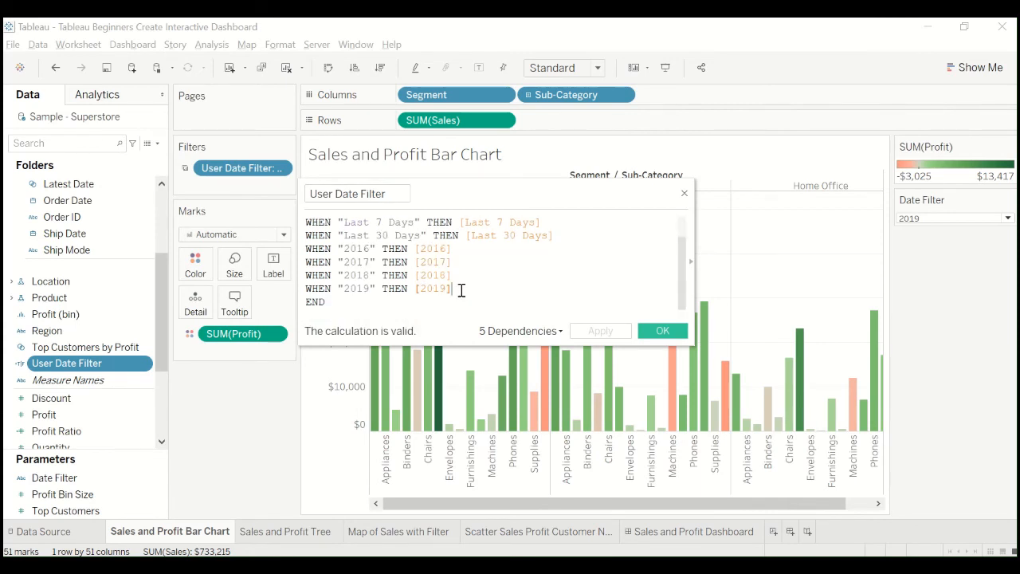
pyautogui.press('Return')
pyautogui.moveTo(464, 289); pyautogui.dragTo(297, 286)
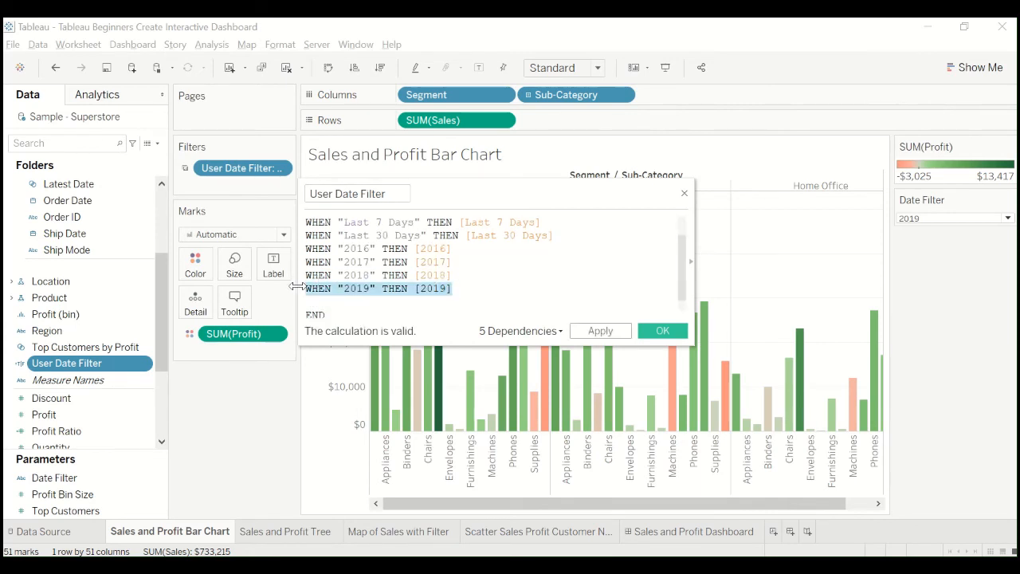
pyautogui.write('WHEN "2019" THEN [2019]')
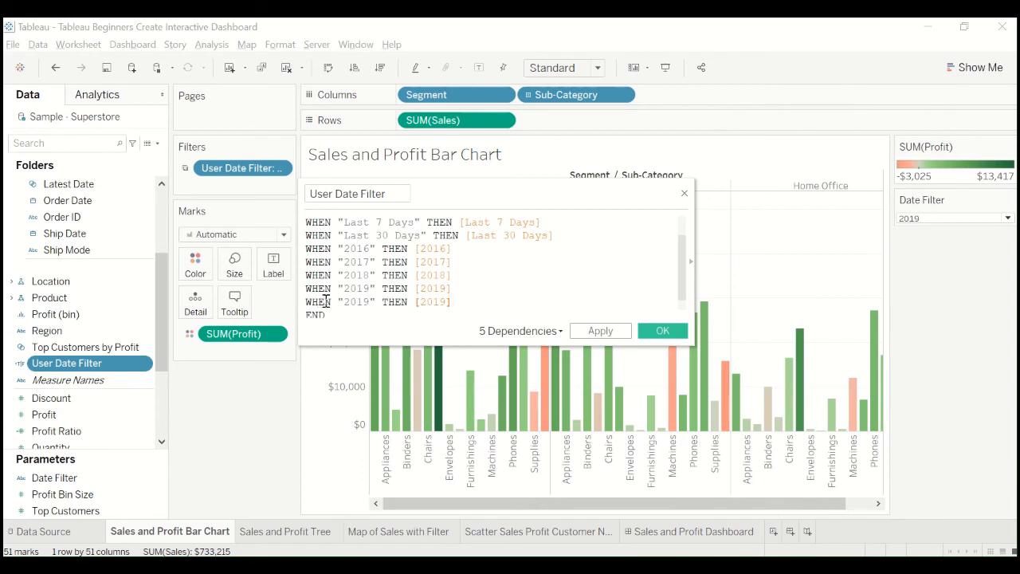
# Step: Change the copied line in the calculation to WHEN "Christmas Time 2019" THEN [Christmas Time 2019]
pyautogui.moveTo(370, 301); pyautogui.dragTo(349, 302)
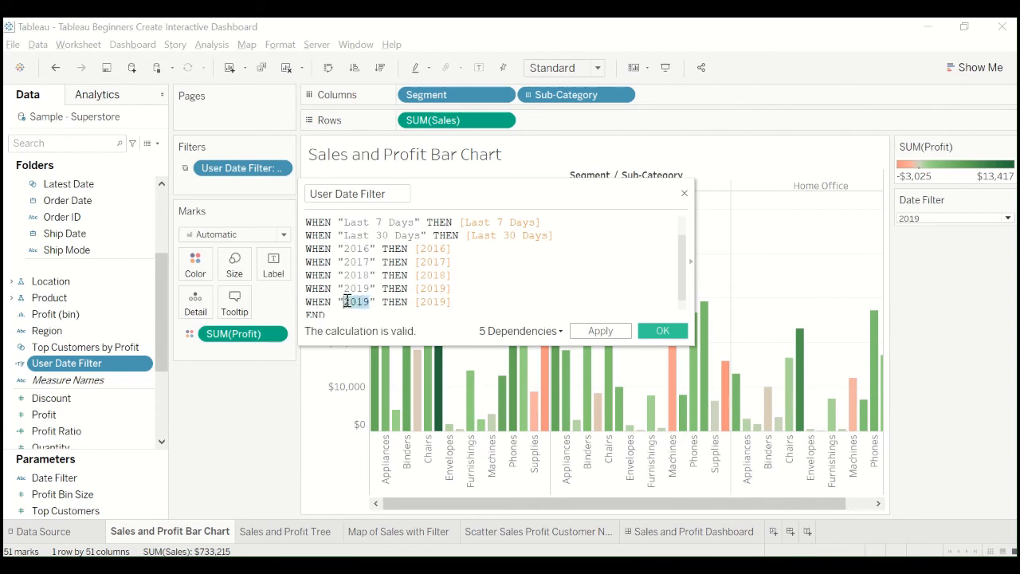
pyautogui.write('Christmas ')
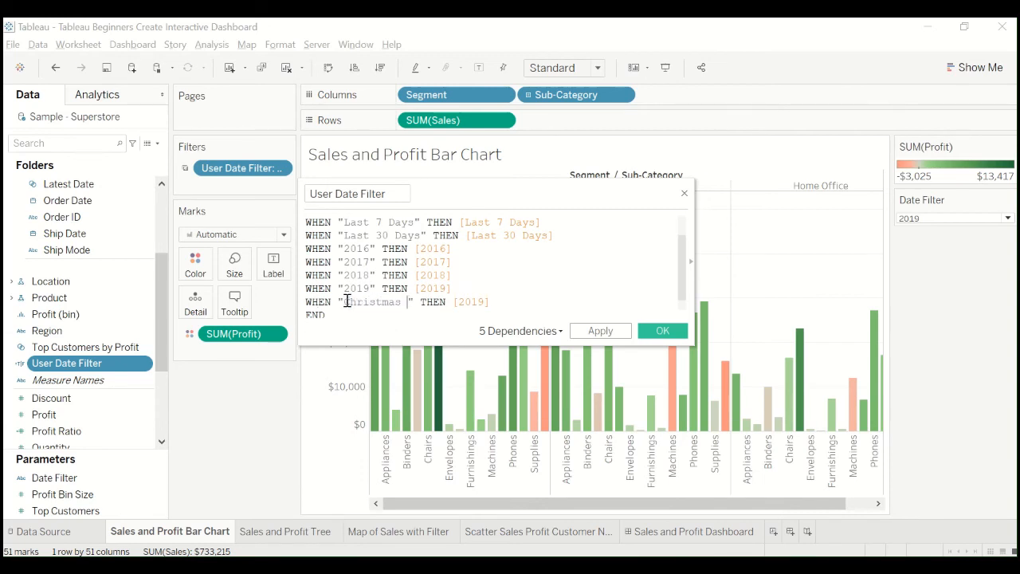
pyautogui.write('Time 2019')
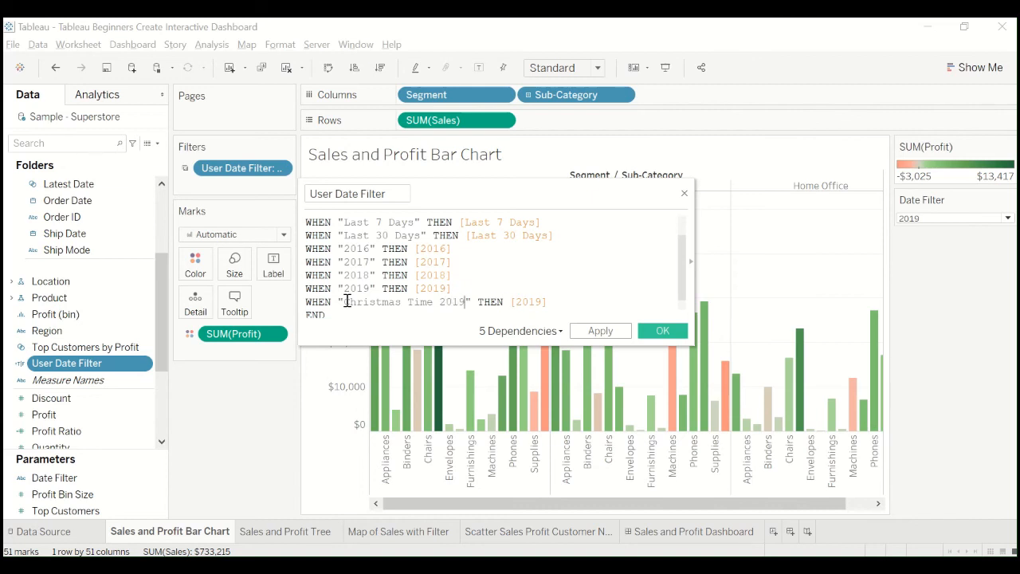
pyautogui.moveTo(548, 302); pyautogui.dragTo(516, 301)
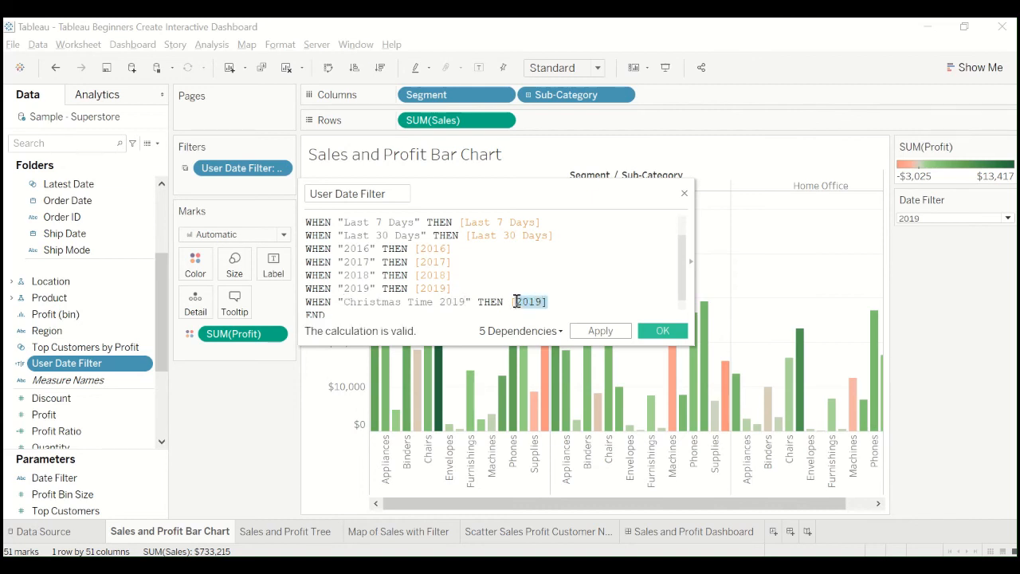
pyautogui.press('BackSpace')
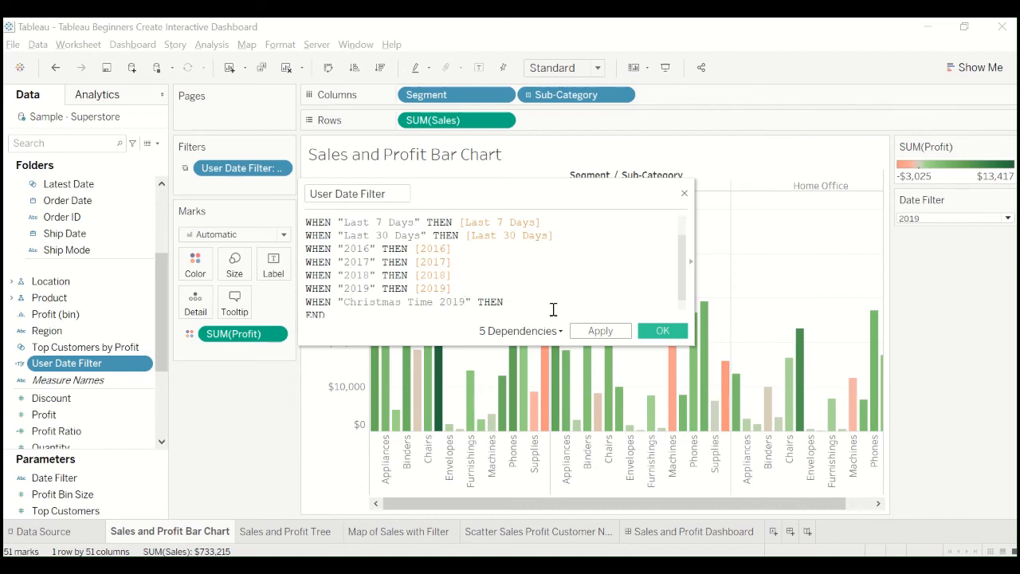
pyautogui.write('[Ch')
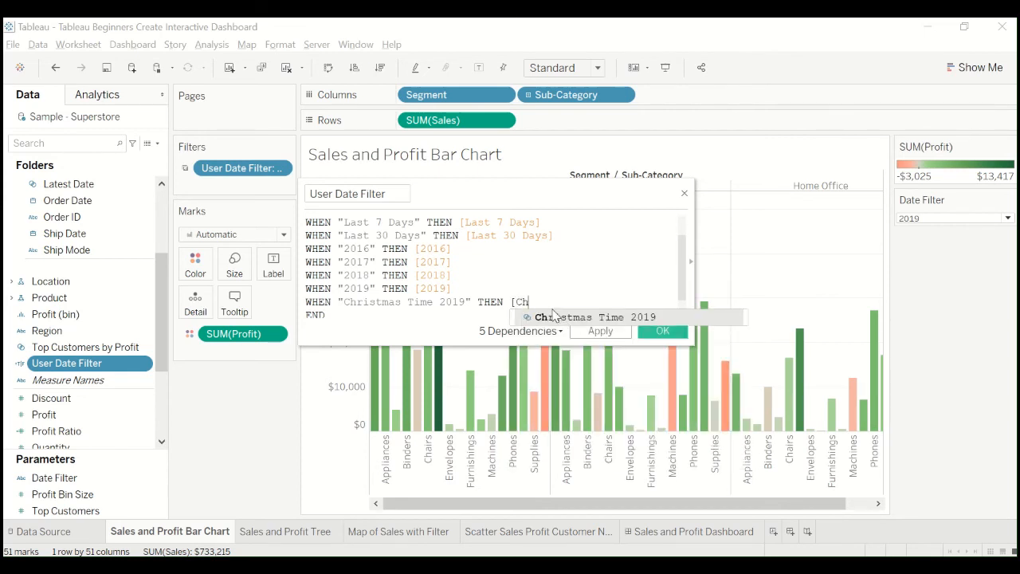
pyautogui.doubleClick(554, 317)
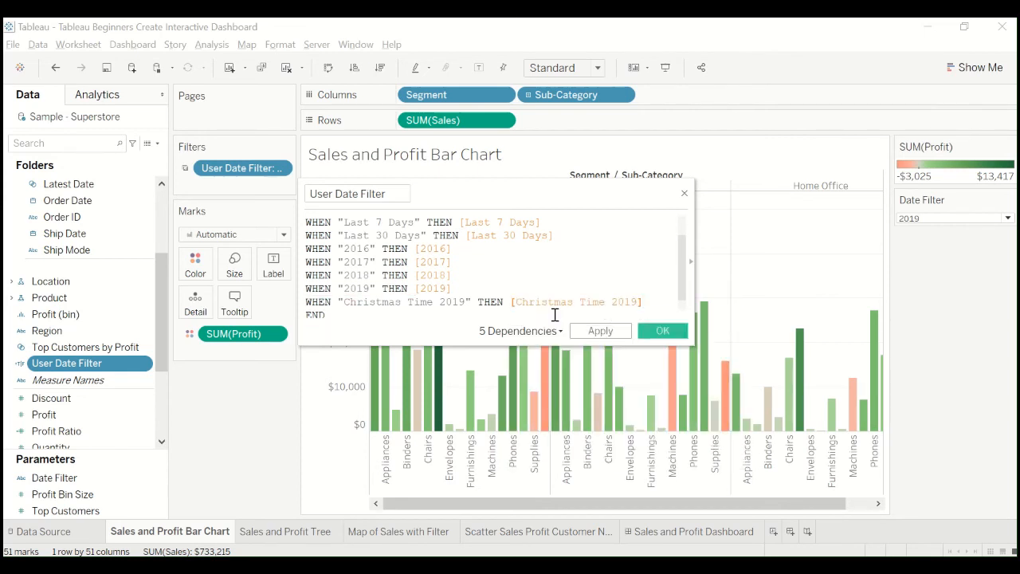
pyautogui.click(484, 265)
pyautogui.scroll(-1, 485, 267)
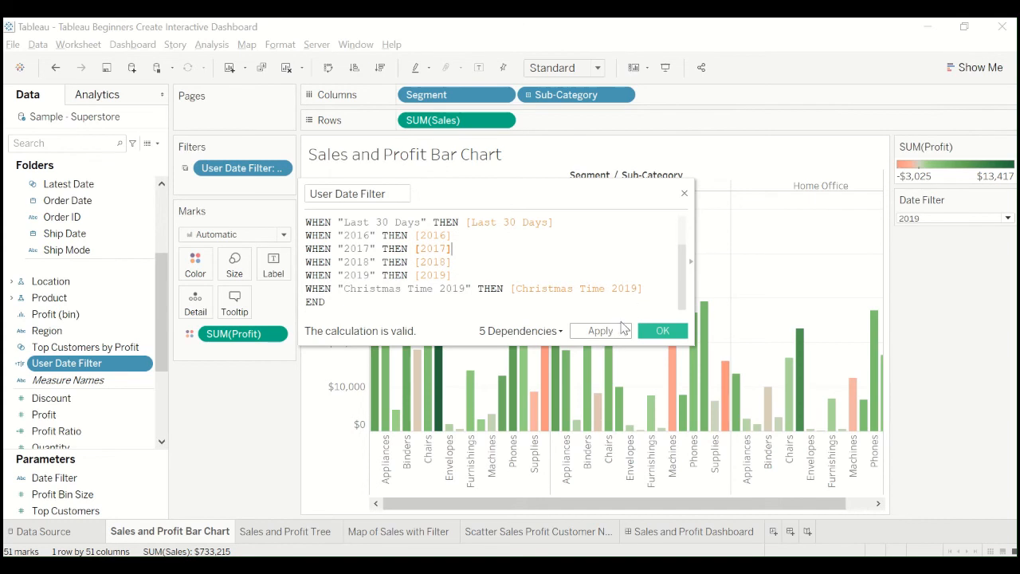
# Step: Apply the edited User Date Filter calculation and close its editor
pyautogui.click(621, 331)
pyautogui.click(660, 333)
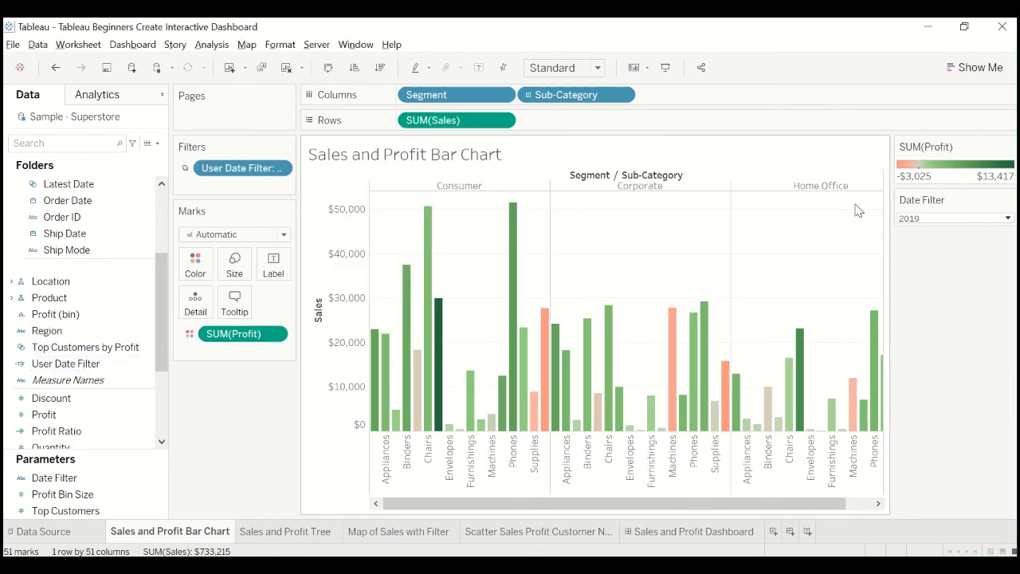
# Step: On the Sales and Profit Dashboard, set the date filter to Christmas Time 2019 and inspect Kansas on the sales map
pyautogui.click(695, 531)
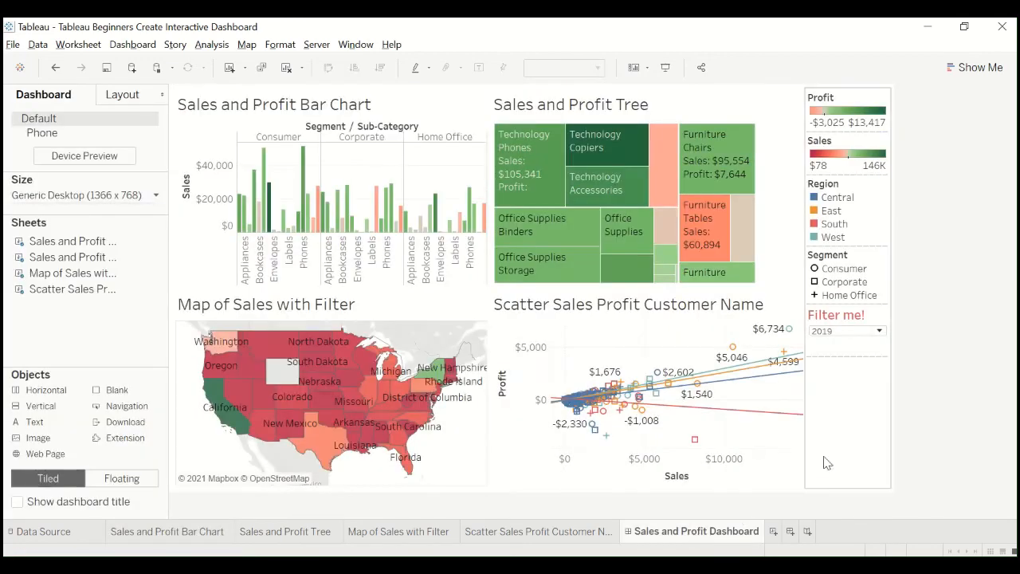
pyautogui.click(852, 334)
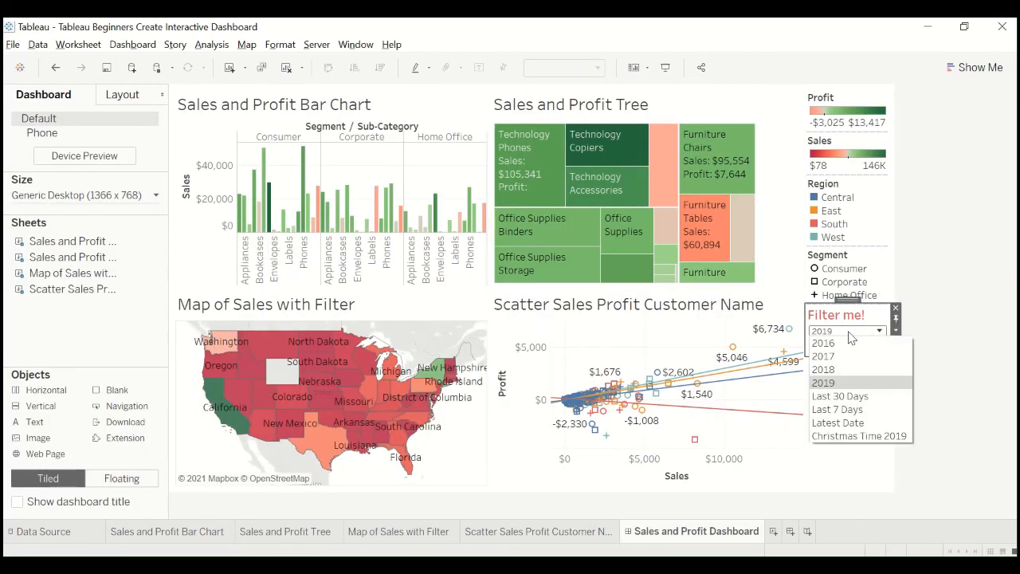
pyautogui.click(860, 436)
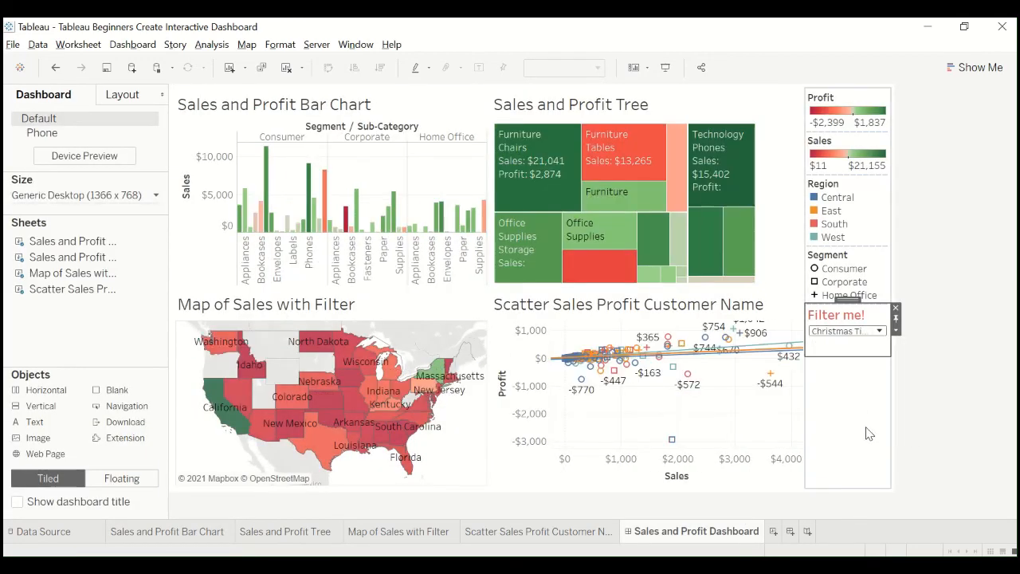
pyautogui.moveTo(332, 407)
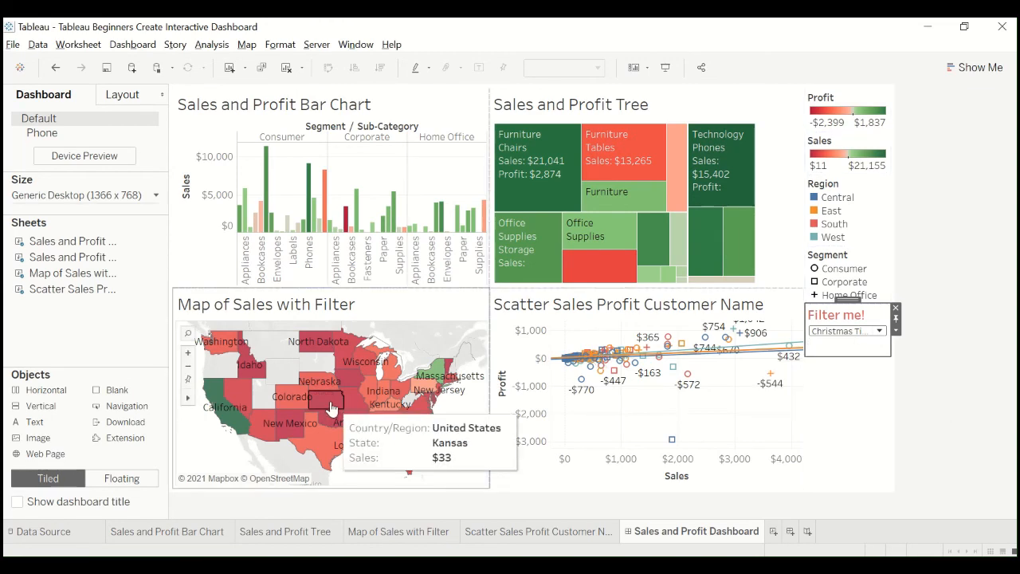
# Step: Test the dashboard's date filter with 2017, 2016 and 2019
pyautogui.click(847, 331)
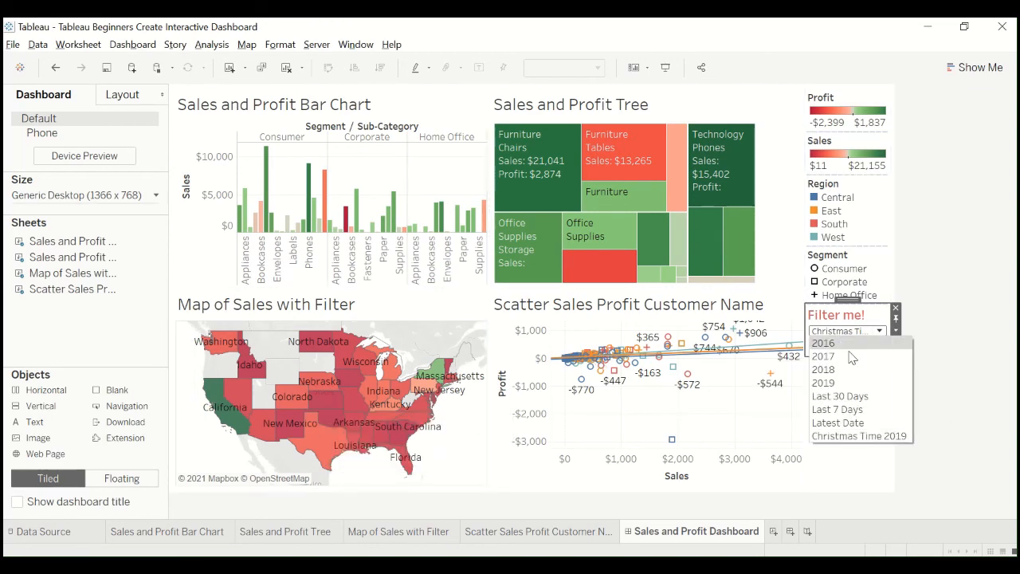
pyautogui.click(852, 361)
pyautogui.click(850, 333)
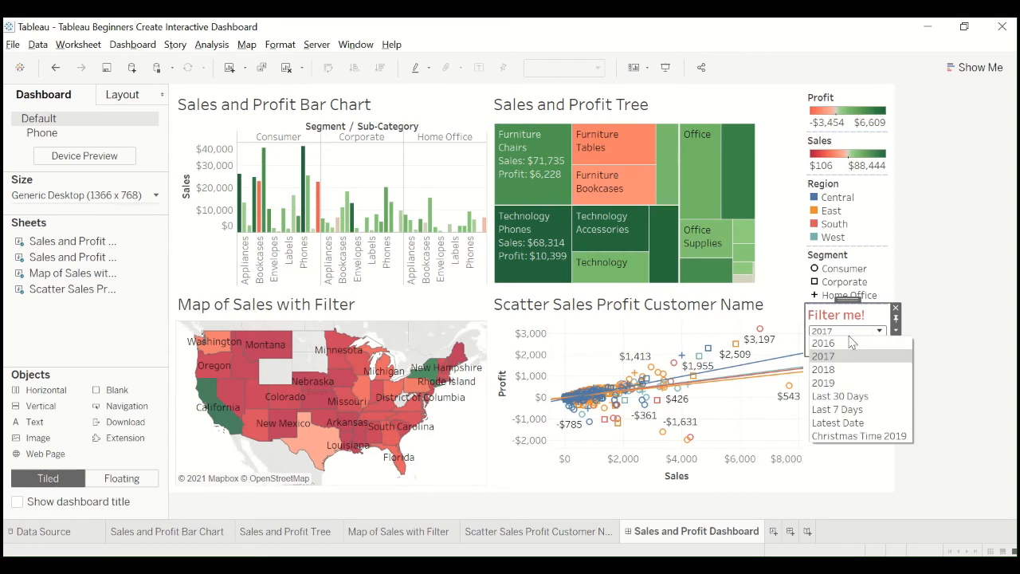
pyautogui.click(970, 362)
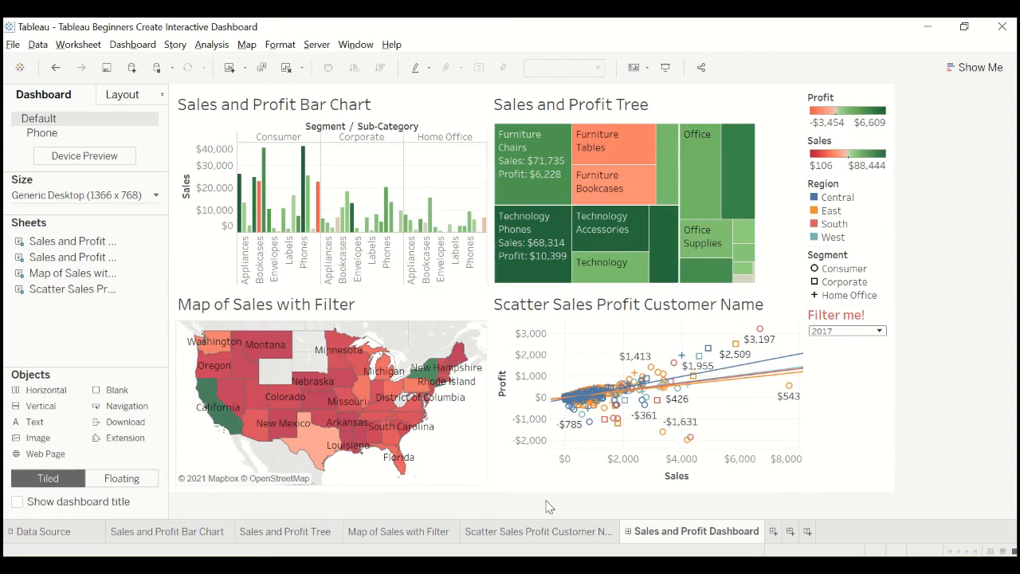
pyautogui.click(829, 331)
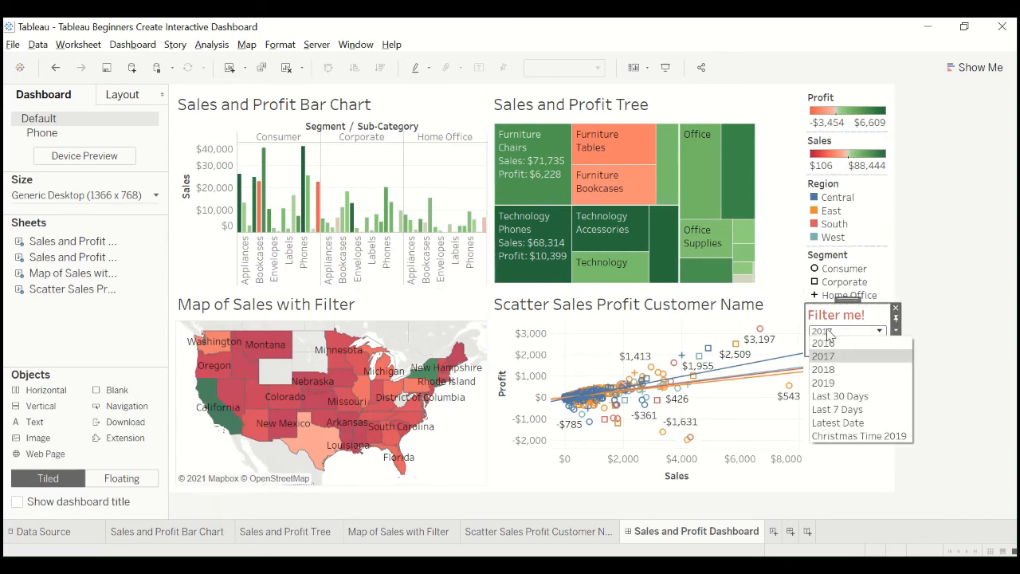
pyautogui.click(833, 345)
pyautogui.click(844, 333)
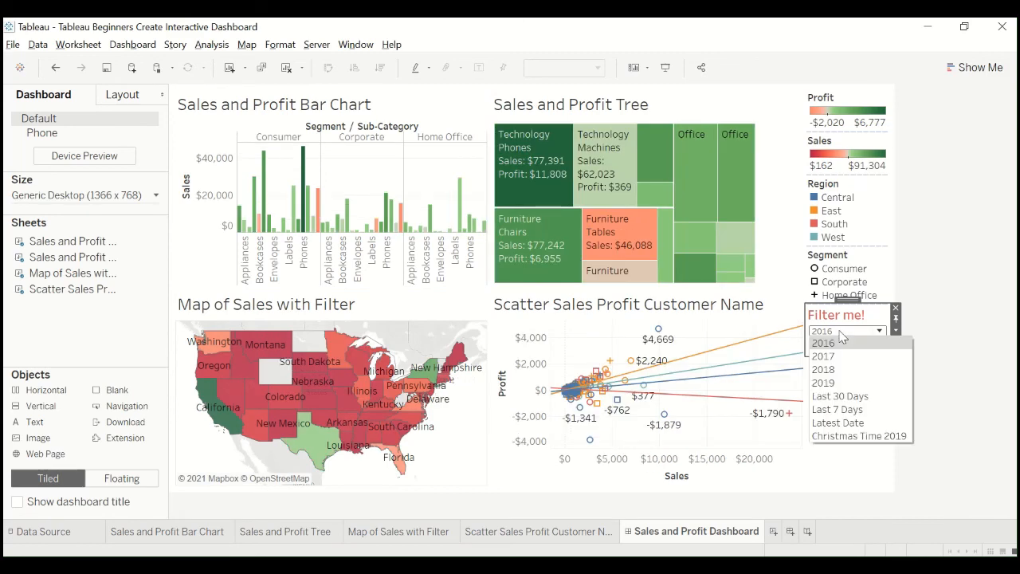
pyautogui.click(837, 383)
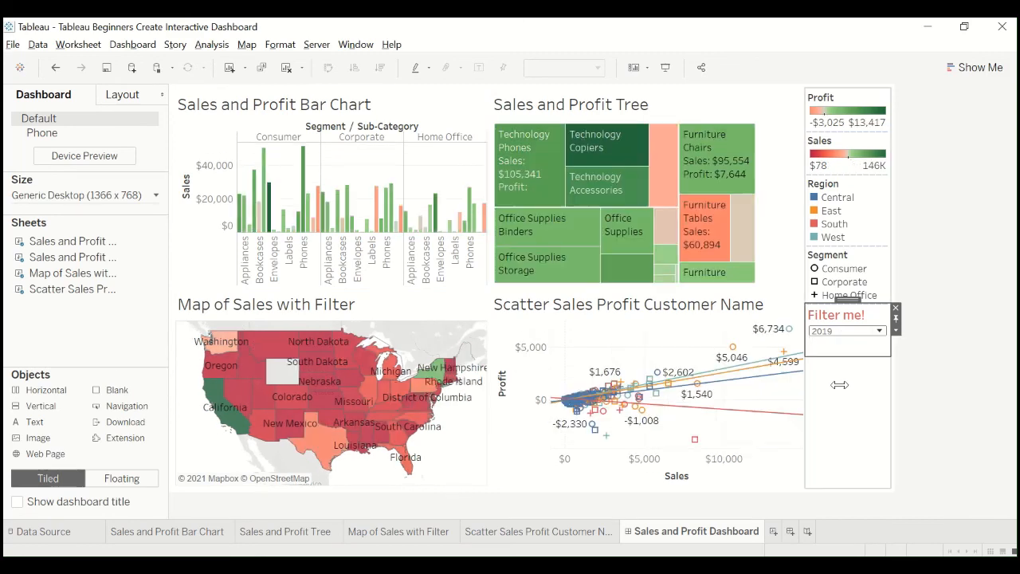
# Step: Switch the dashboard's date filter to Last 30 Days and finally to Last 7 Days
pyautogui.click(855, 334)
pyautogui.click(858, 396)
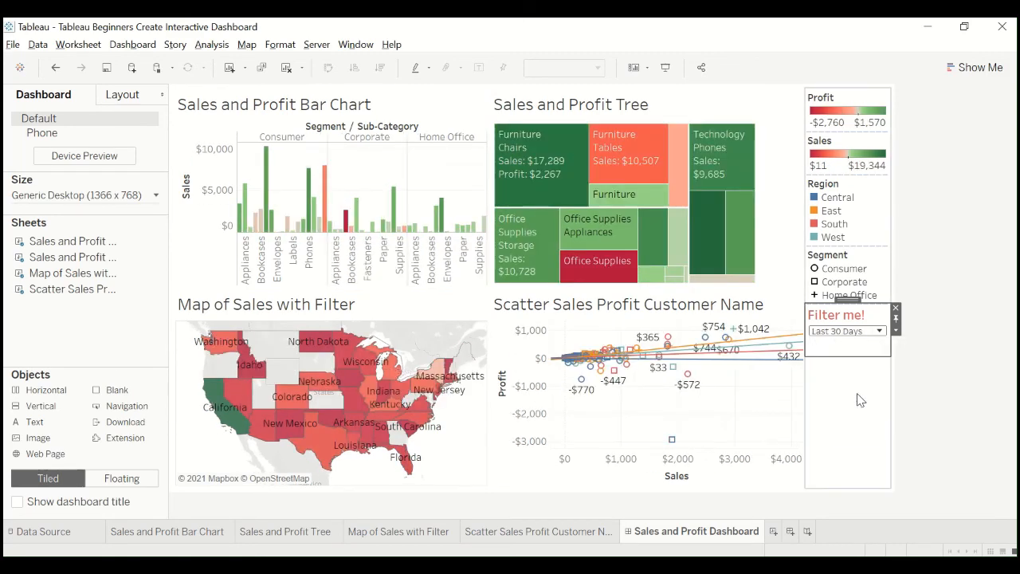
pyautogui.click(859, 333)
pyautogui.click(857, 413)
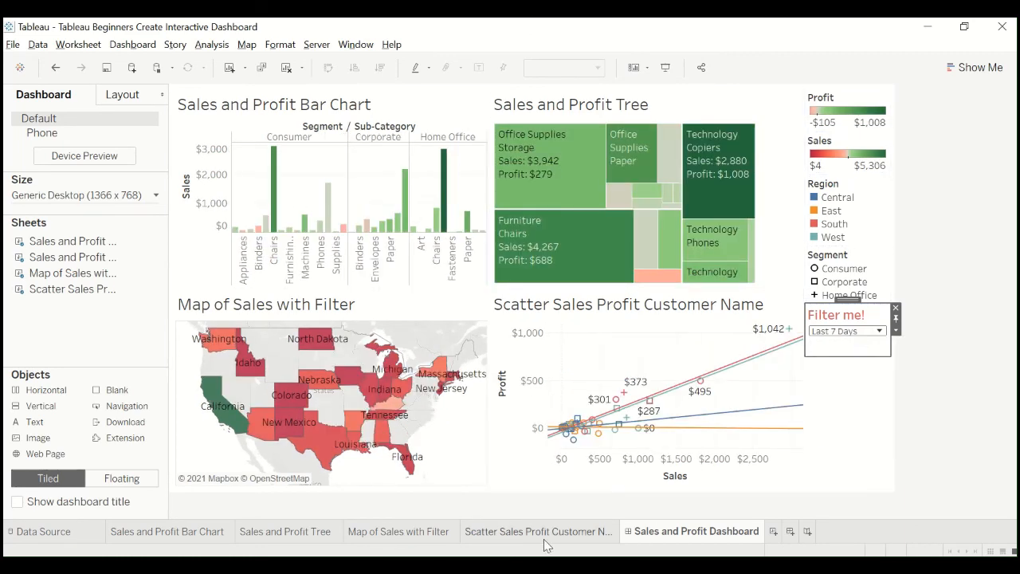
# Step: On the Sales and Profit Bar Chart sheet, start a new set from Order Date with all dates selected
pyautogui.click(194, 532)
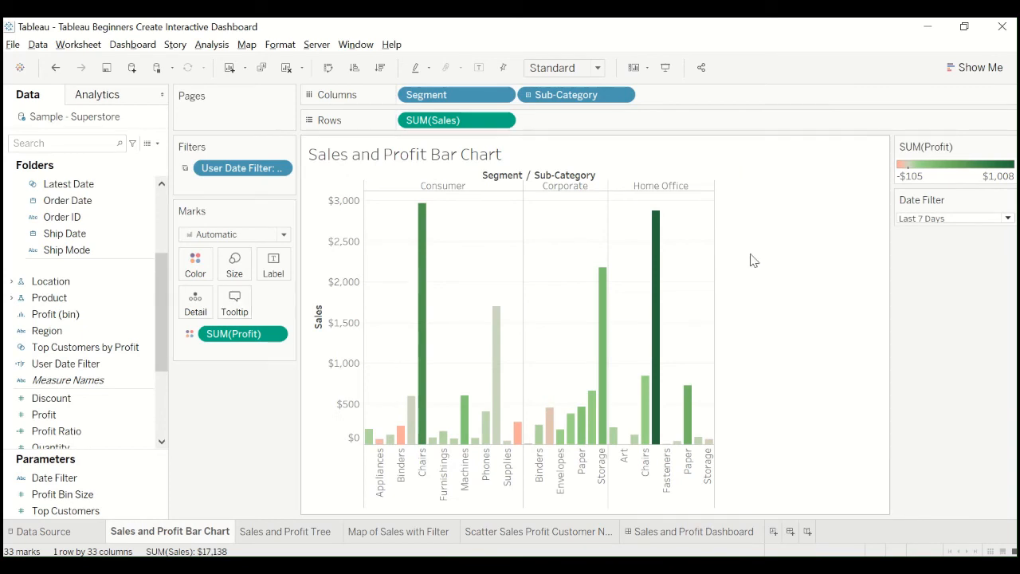
pyautogui.rightClick(85, 208)
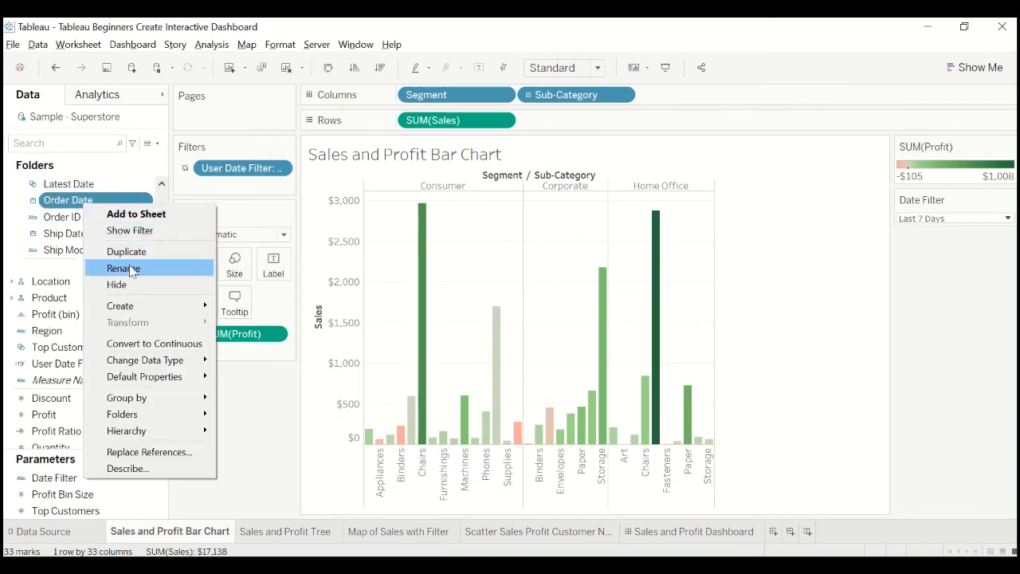
pyautogui.moveTo(142, 364)
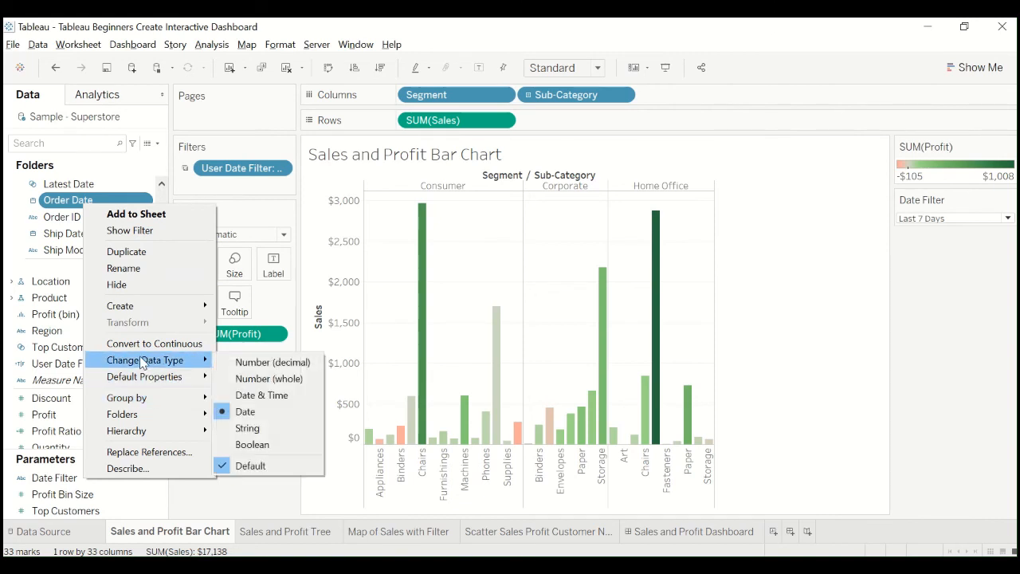
pyautogui.moveTo(145, 416)
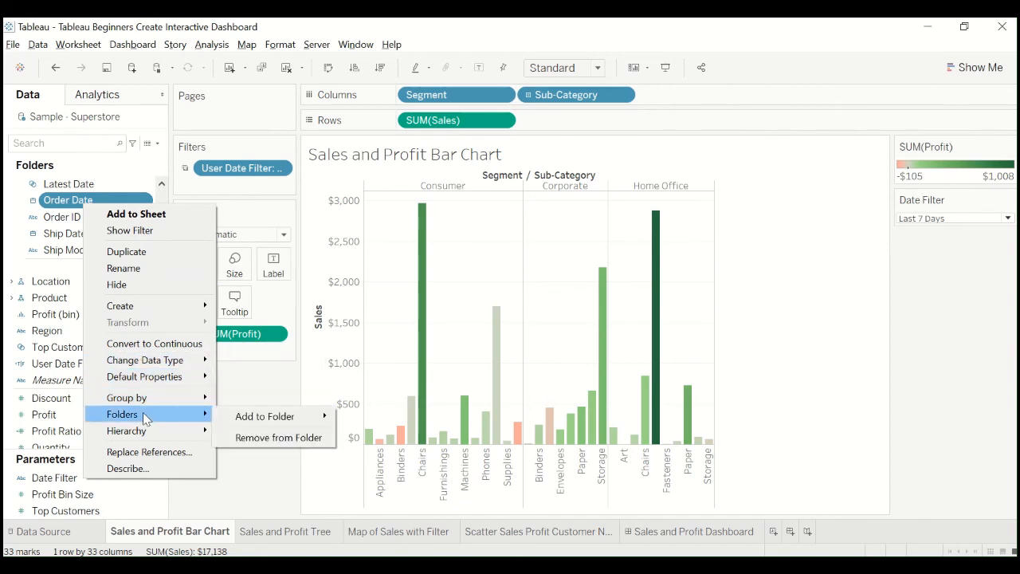
pyautogui.moveTo(152, 311)
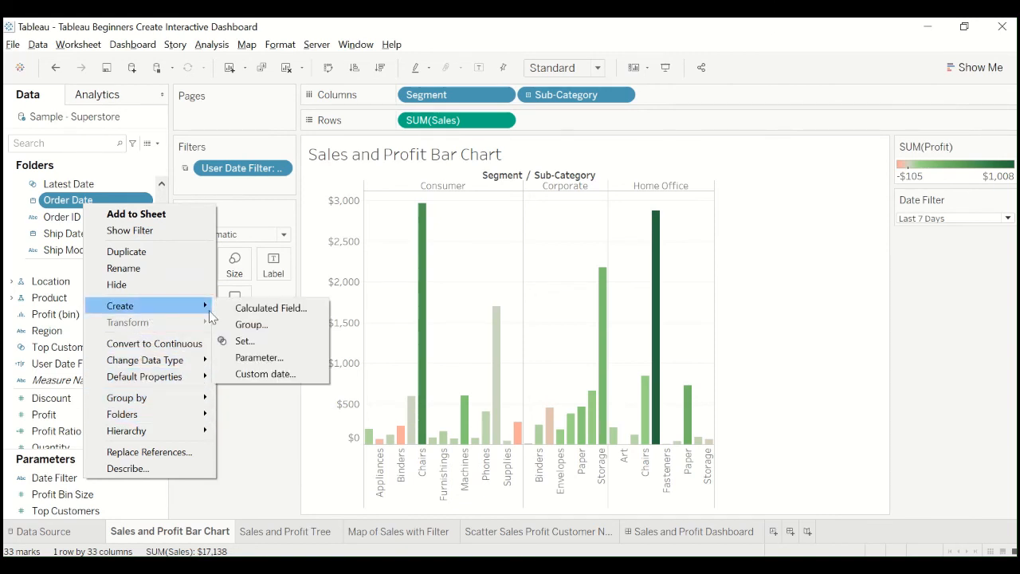
pyautogui.click(239, 341)
pyautogui.click(421, 156)
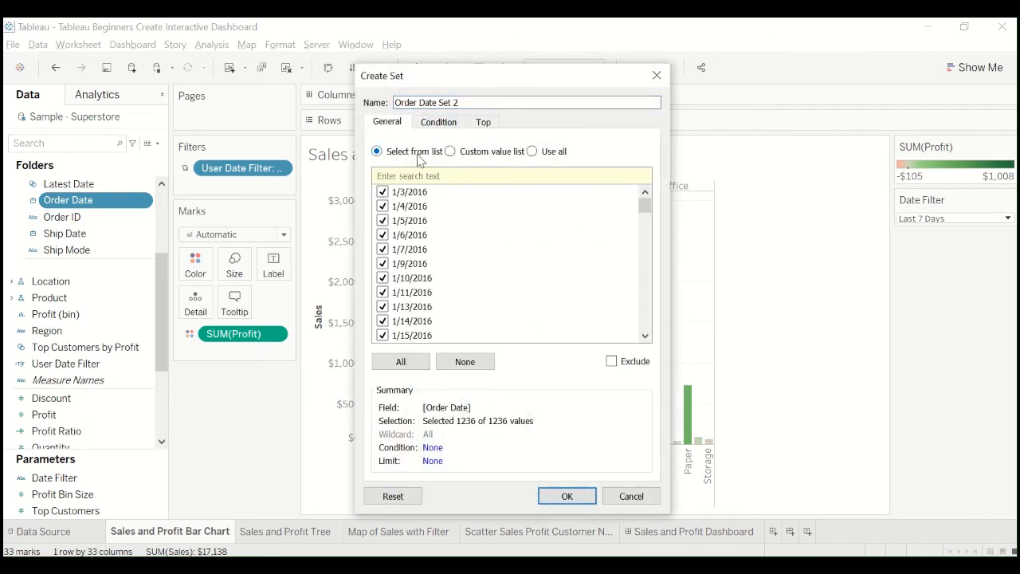
pyautogui.click(401, 357)
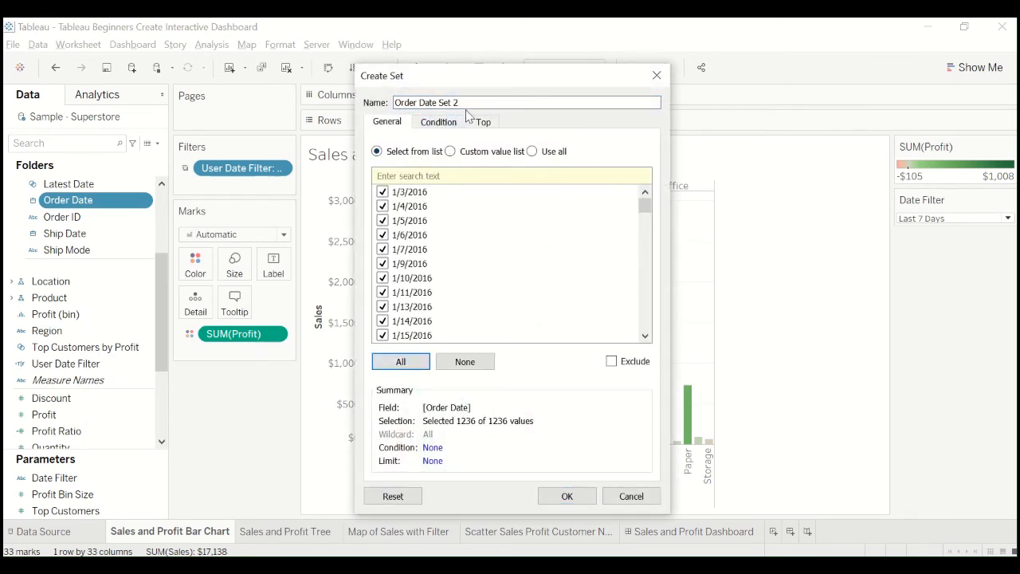
# Step: Name the new Order Date set "All Years" and create it
pyautogui.moveTo(467, 103); pyautogui.dragTo(339, 94)
pyautogui.write('All Years')
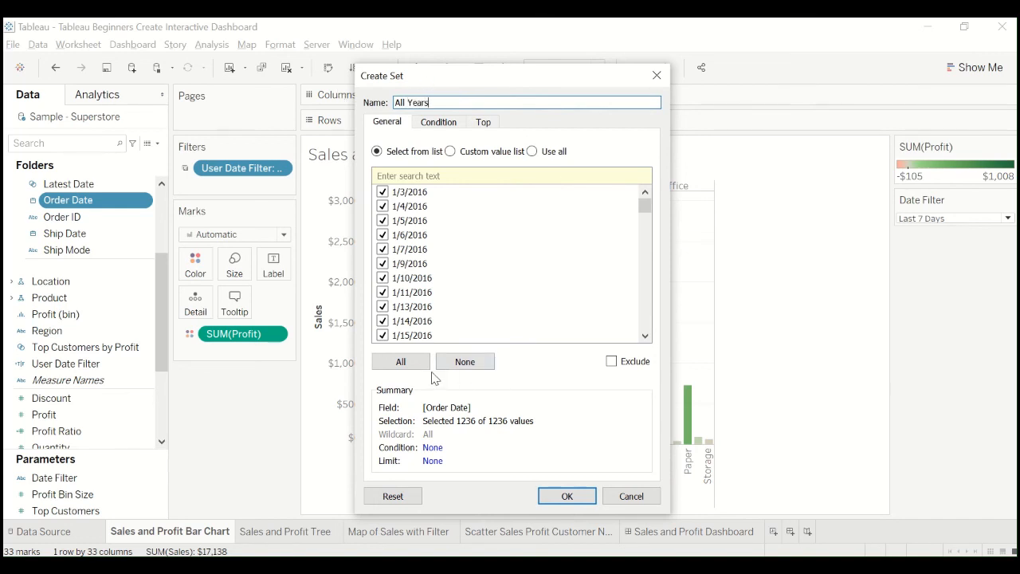
pyautogui.click(563, 500)
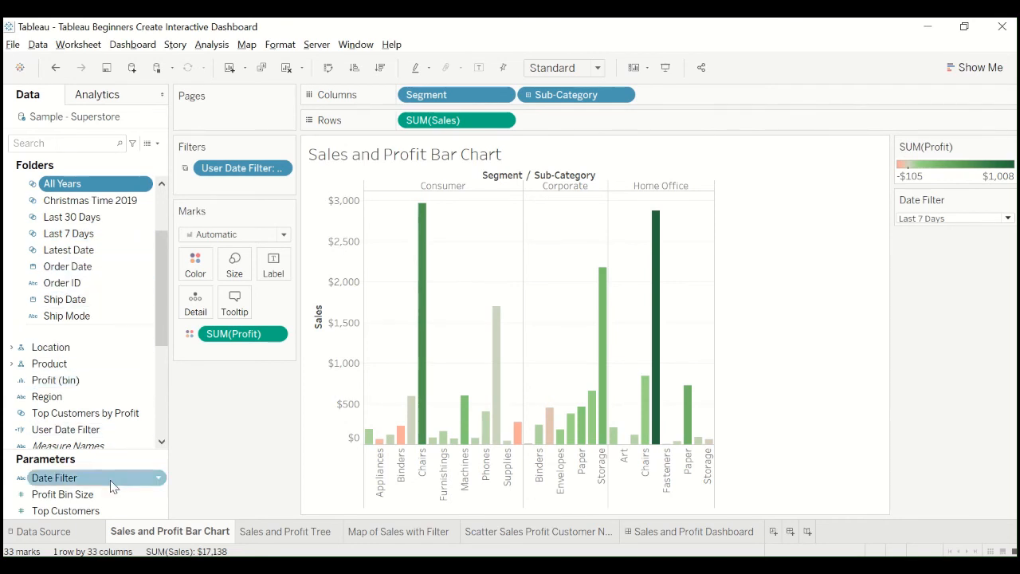
# Step: Add "All Years" to the Date Filter parameter's list of allowable values and save the parameter
pyautogui.click(157, 480)
pyautogui.click(159, 478)
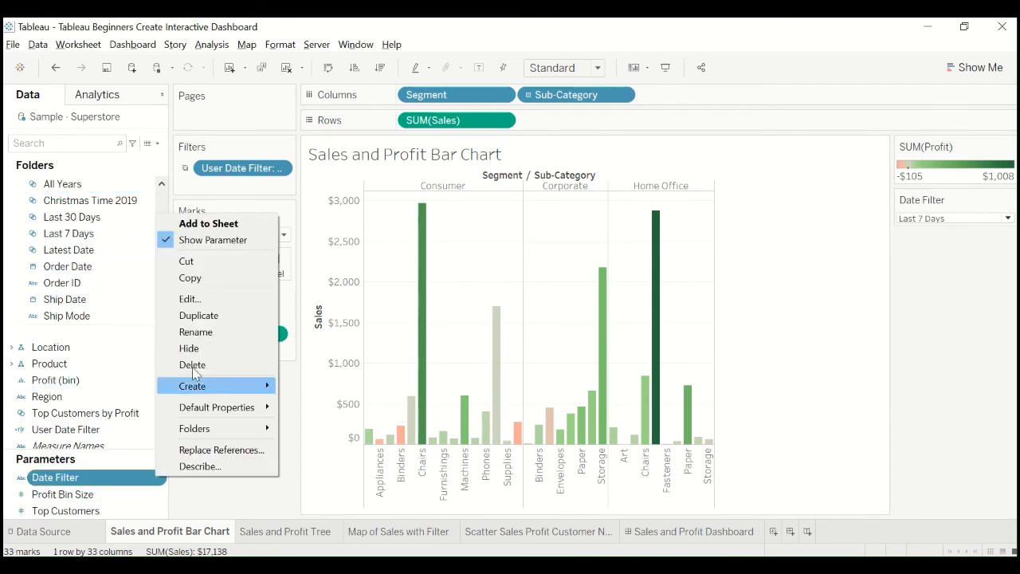
pyautogui.click(209, 297)
pyautogui.scroll(-2, 515, 363)
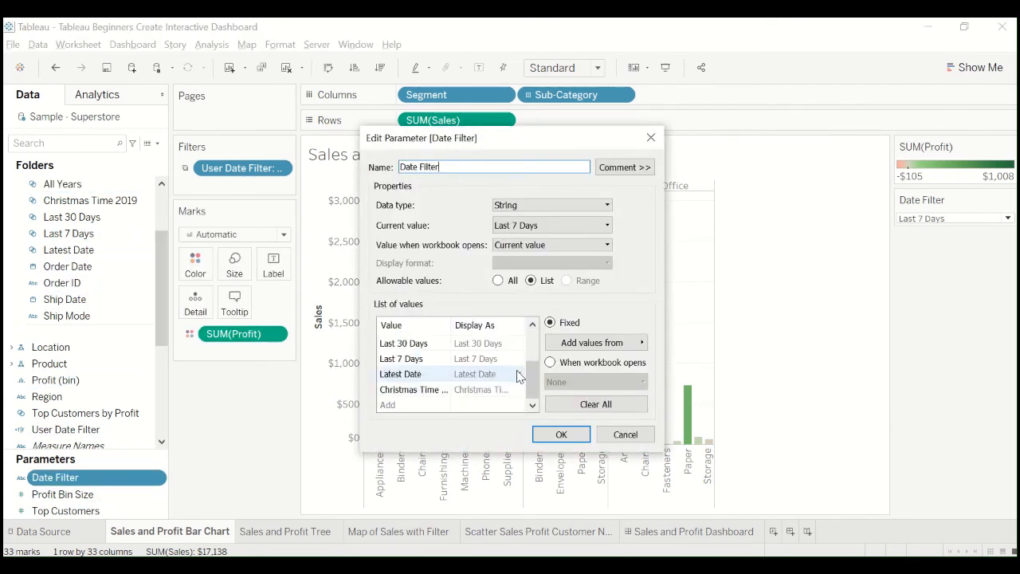
pyautogui.click(433, 404)
pyautogui.write('All Yea')
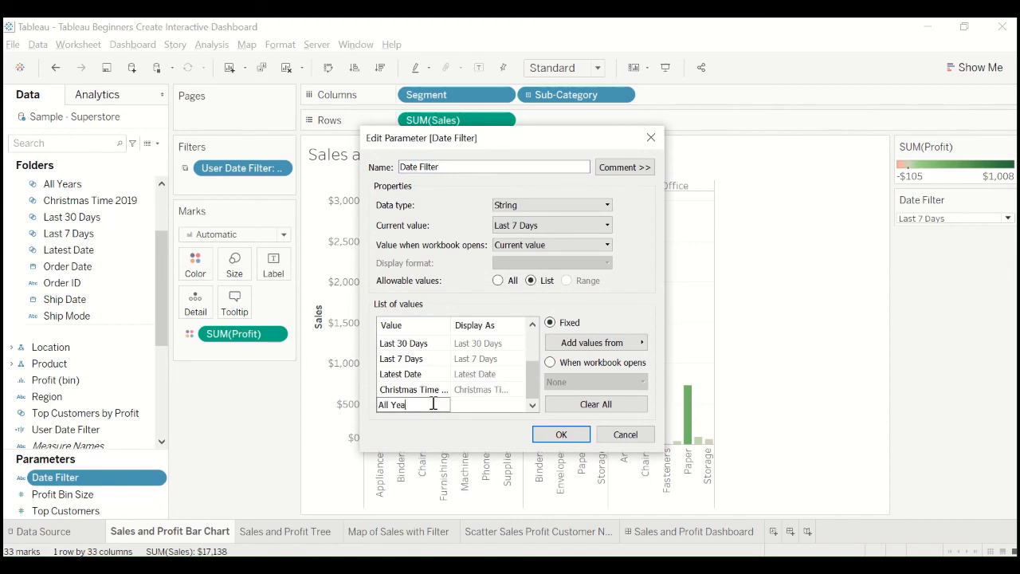
pyautogui.write('rs')
pyautogui.press('Tab')
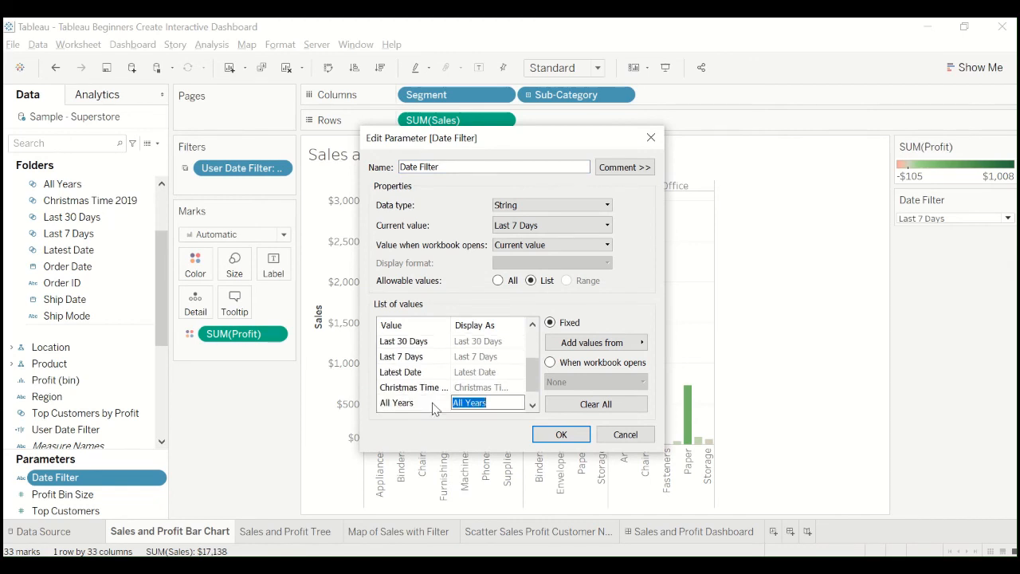
pyautogui.click(559, 434)
# Step: In the User Date Filter calculation, insert a copy of the WHEN "Christmas Time 2019" line just before END
pyautogui.scroll(-3, 96, 386)
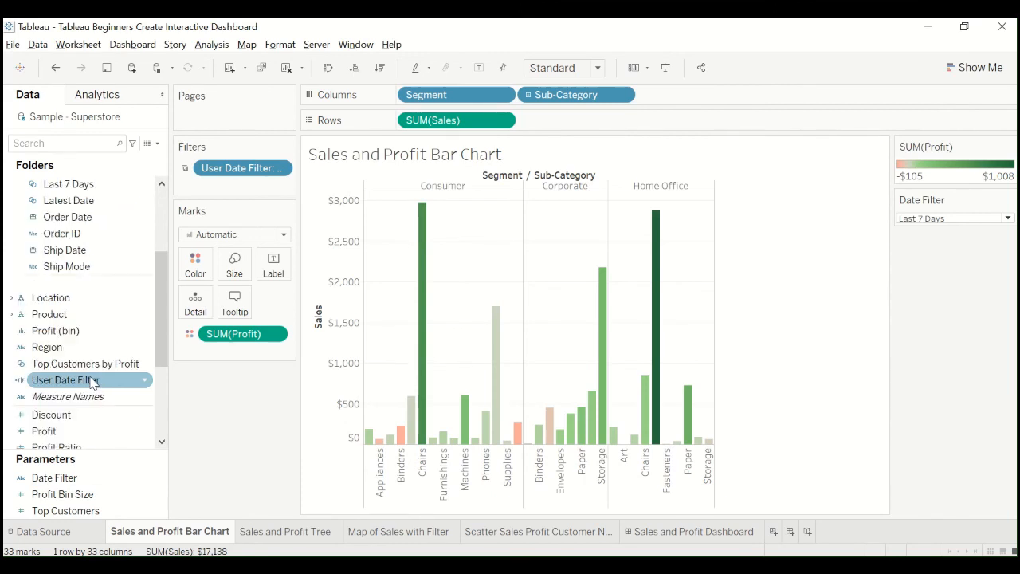
pyautogui.click(145, 380)
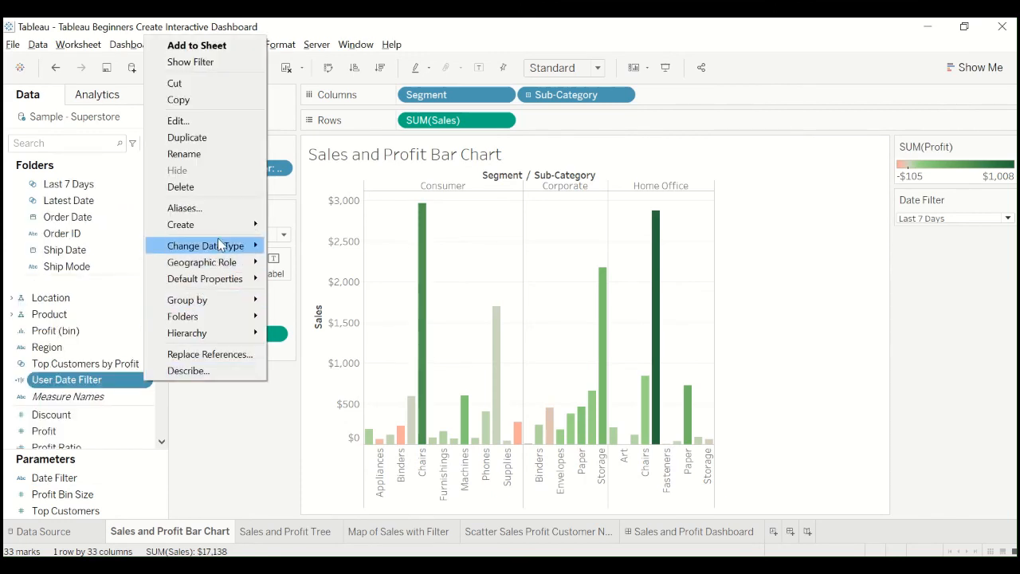
pyautogui.click(187, 121)
pyautogui.scroll(-2, 500, 286)
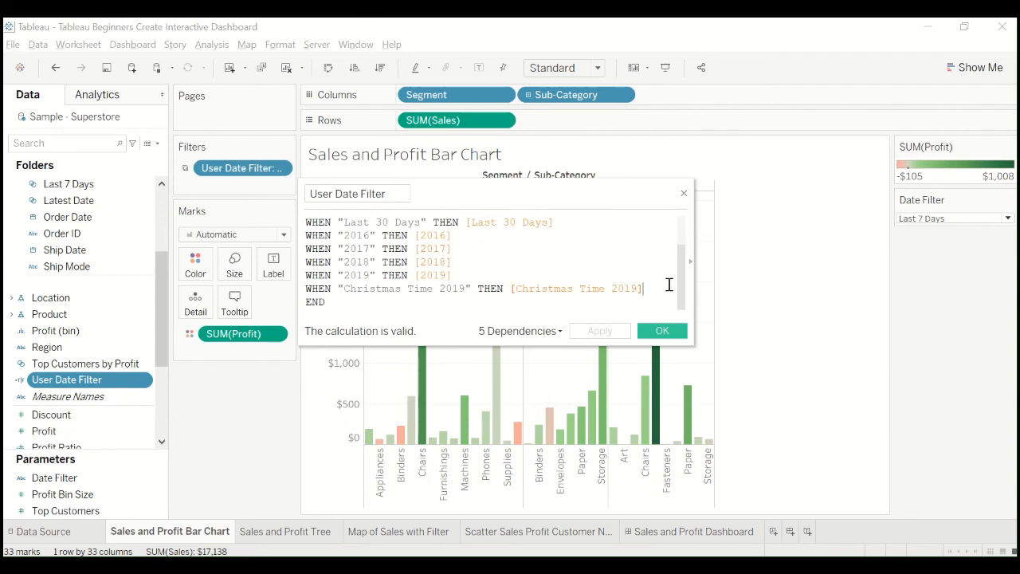
pyautogui.press('Return')
pyautogui.moveTo(656, 287); pyautogui.dragTo(306, 291)
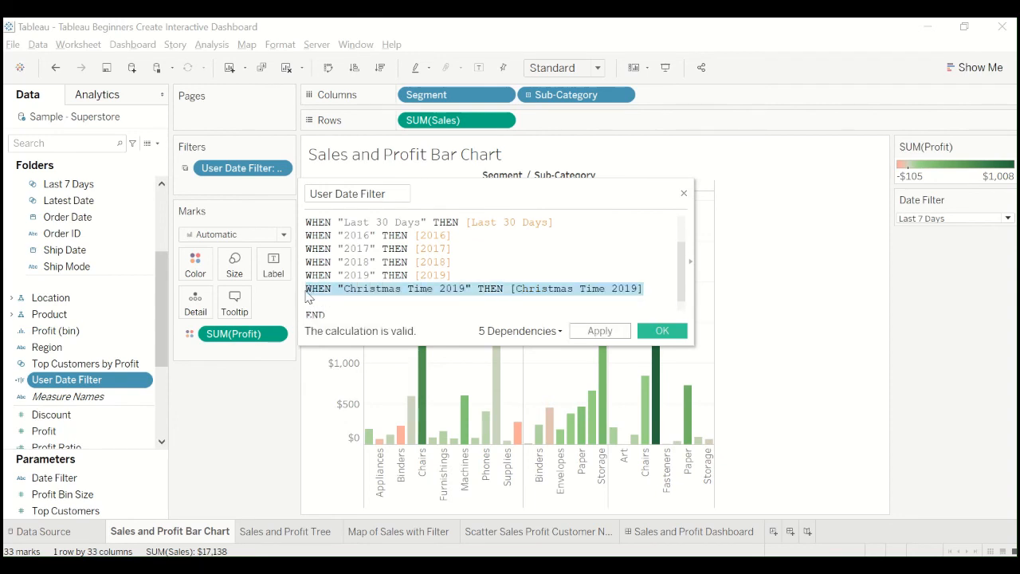
pyautogui.click(492, 287)
pyautogui.moveTo(645, 287); pyautogui.dragTo(307, 289)
pyautogui.hotkey('ctrl', 'c')
pyautogui.click(325, 303)
pyautogui.hotkey('ctrl', 'v')
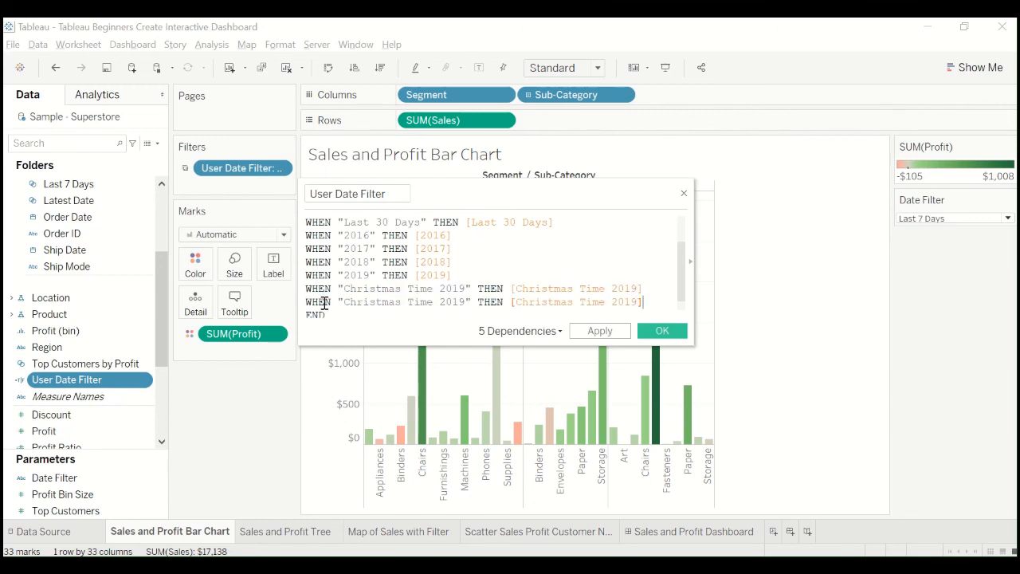
# Step: Change the duplicated line to WHEN "All Years" THEN [All Years], and apply and save the User Date Filter calculation
pyautogui.moveTo(344, 303); pyautogui.dragTo(464, 303)
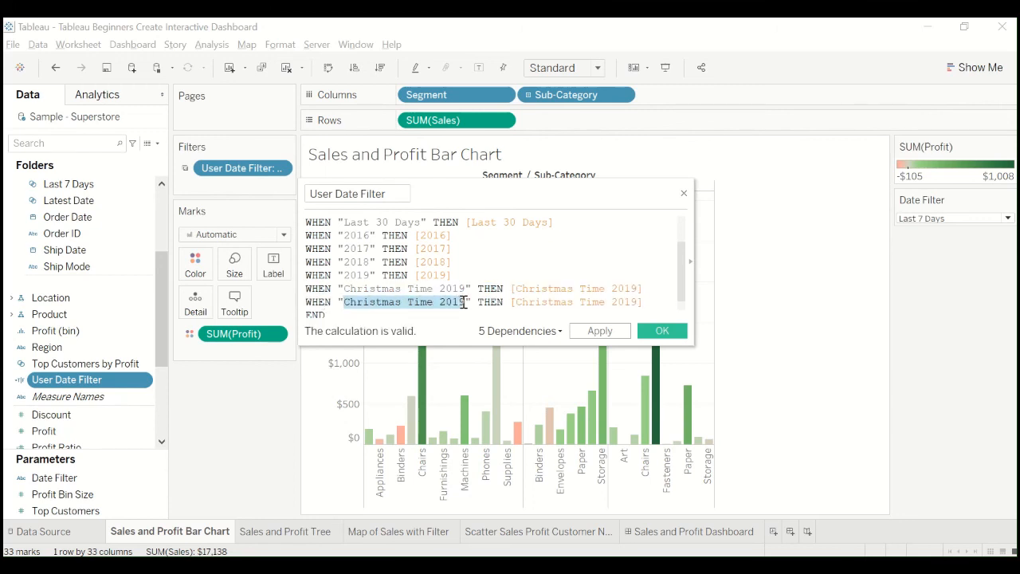
pyautogui.write('All Yea')
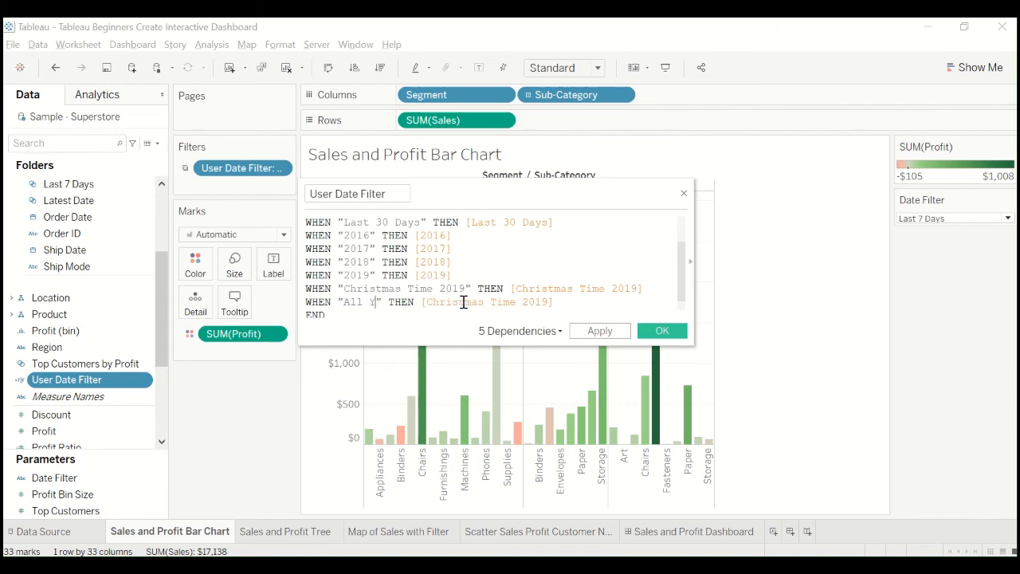
pyautogui.write('rs')
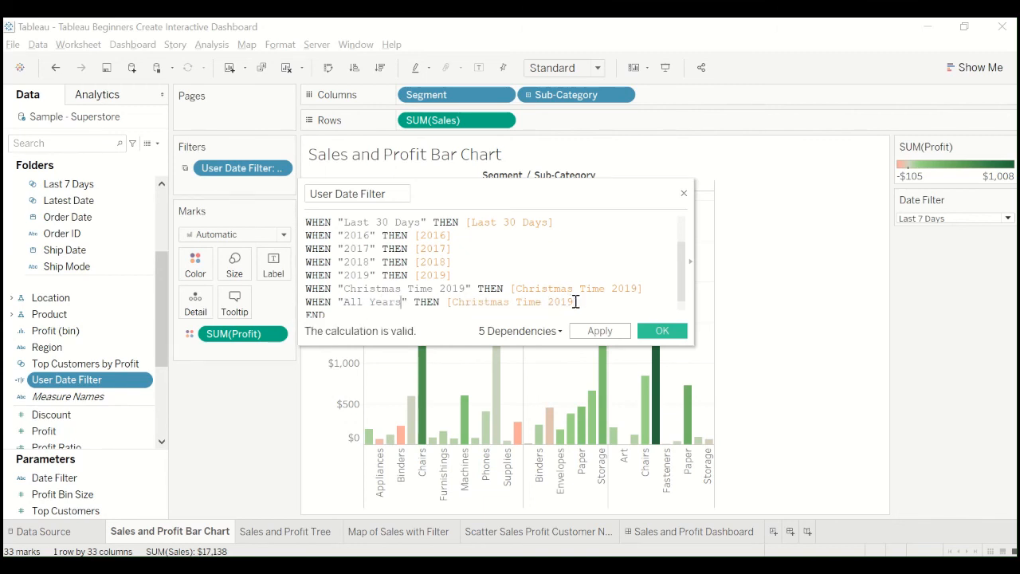
pyautogui.moveTo(581, 302); pyautogui.dragTo(447, 302)
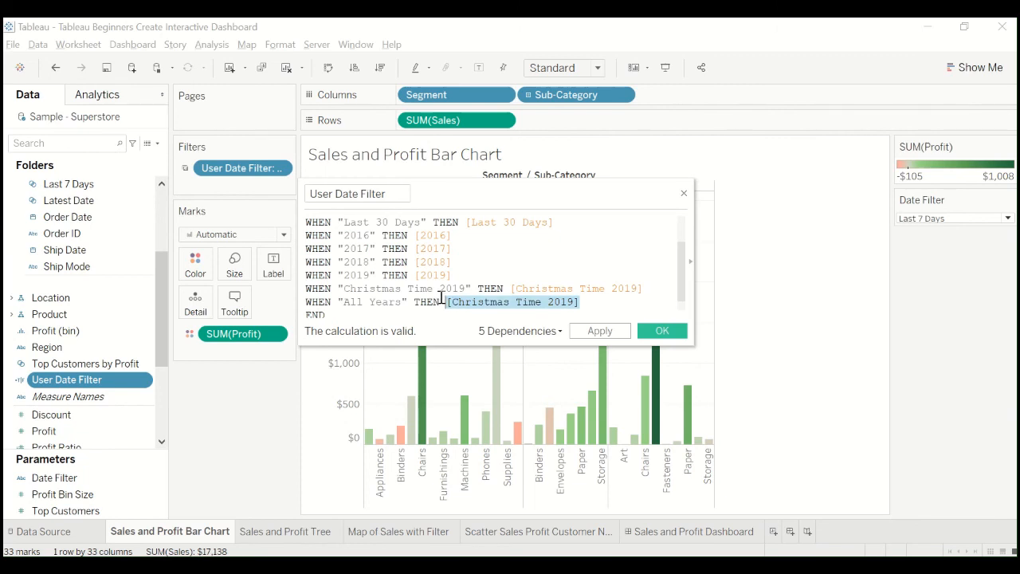
pyautogui.write('[A')
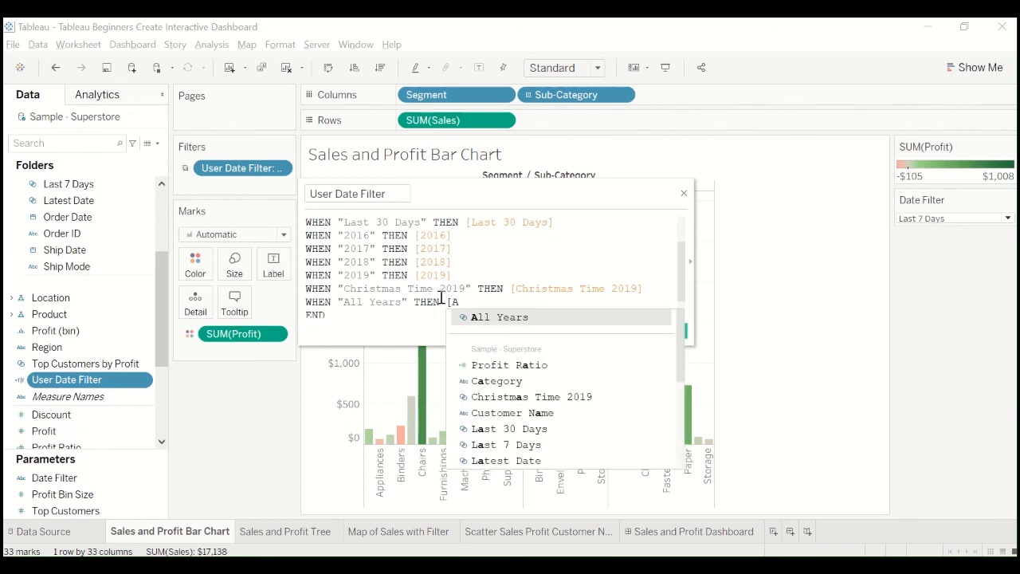
pyautogui.click(480, 316)
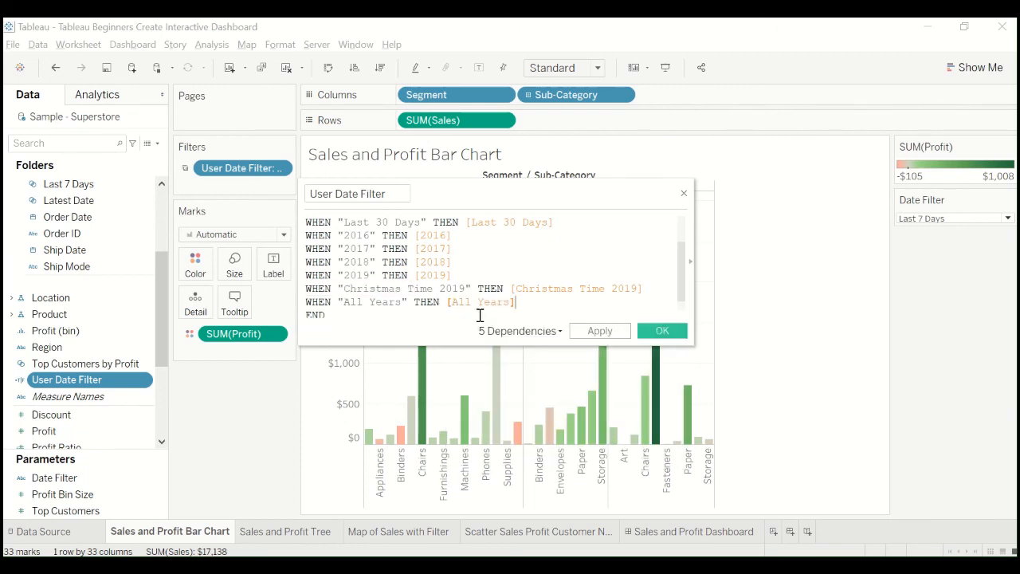
pyautogui.press('Down')
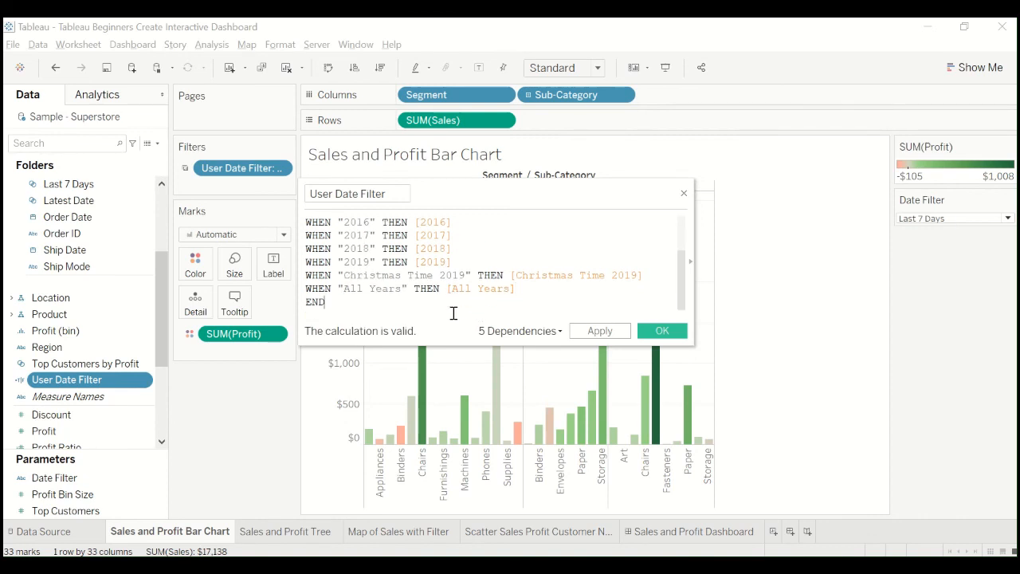
pyautogui.click(596, 332)
pyautogui.click(650, 333)
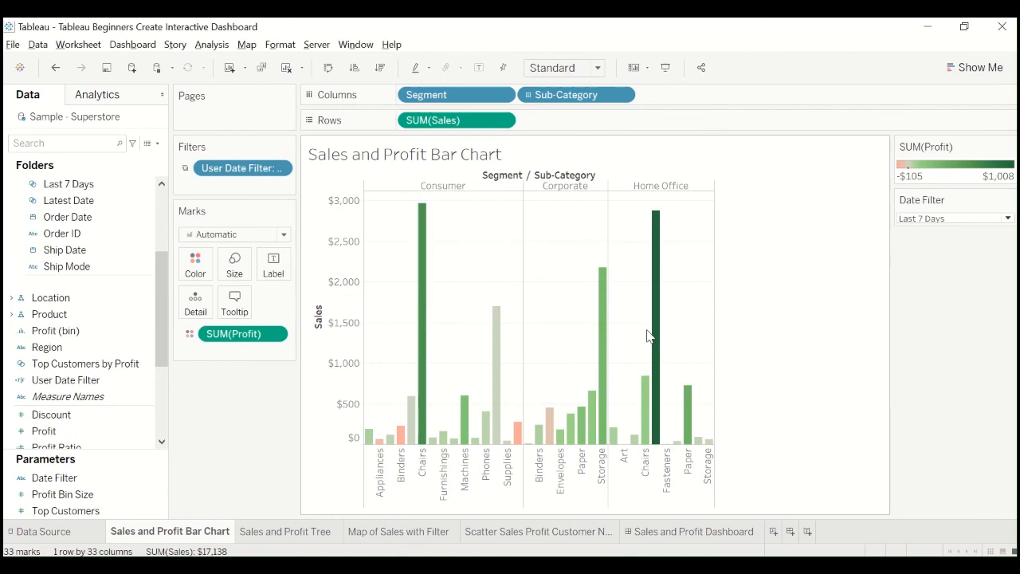
# Step: On the Sales and Profit Dashboard, set the "Filter me!" date filter to All Years
pyautogui.click(708, 533)
pyautogui.click(866, 338)
pyautogui.click(860, 449)
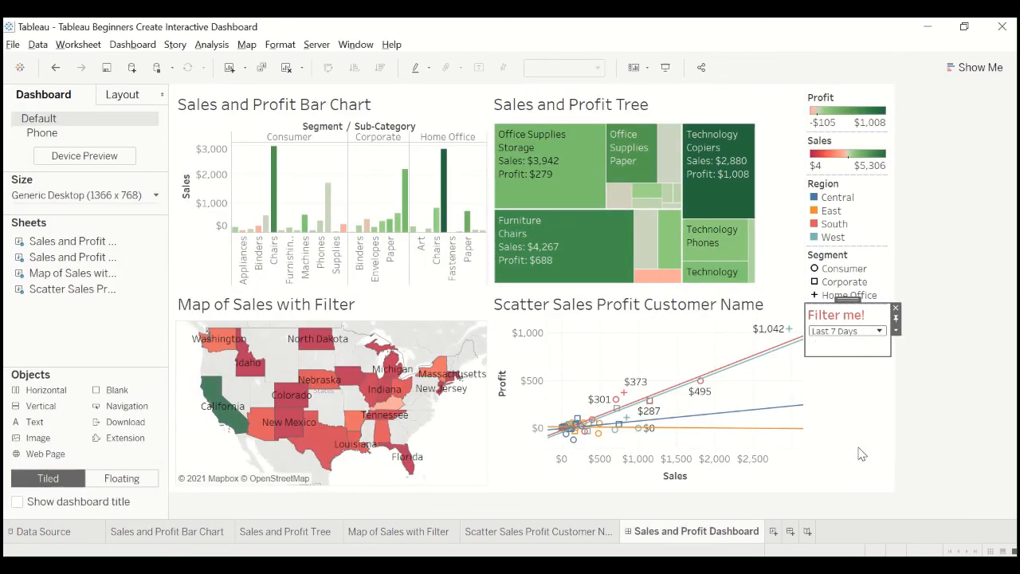
# Step: Test the dashboard's date filter with 2018, 2016 and Last 30 Days in turn
pyautogui.click(847, 333)
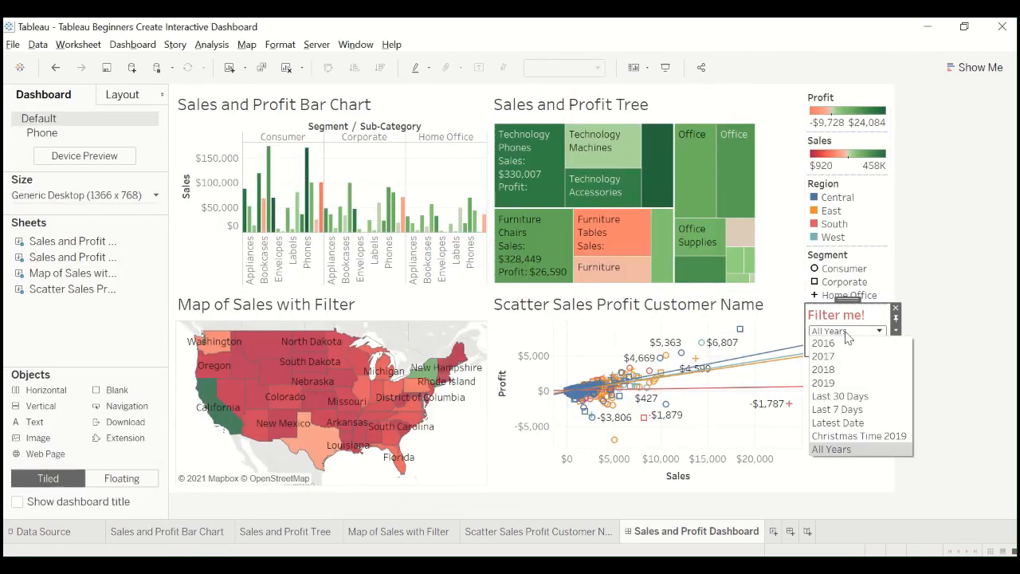
pyautogui.click(850, 380)
pyautogui.click(853, 331)
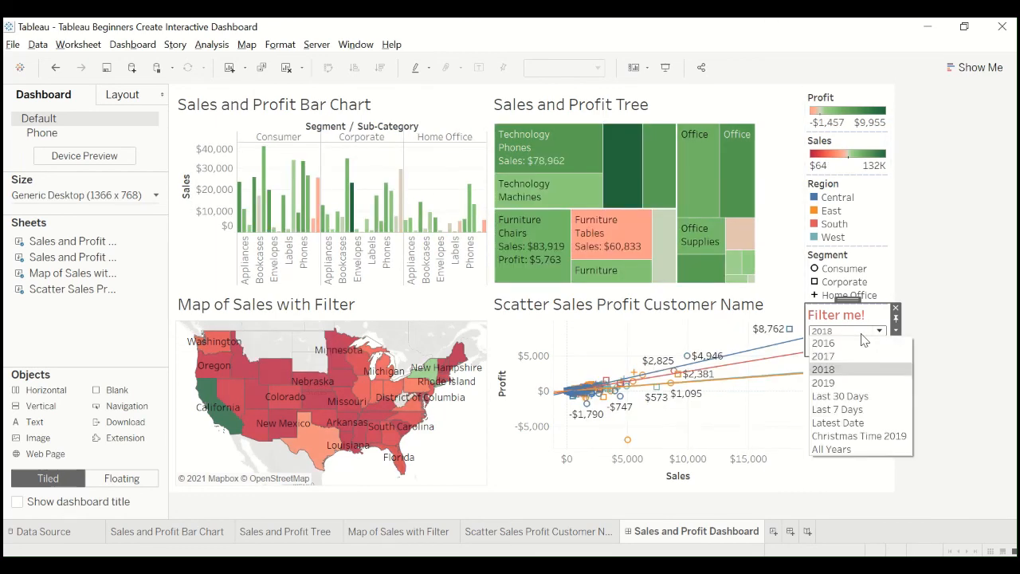
pyautogui.click(863, 349)
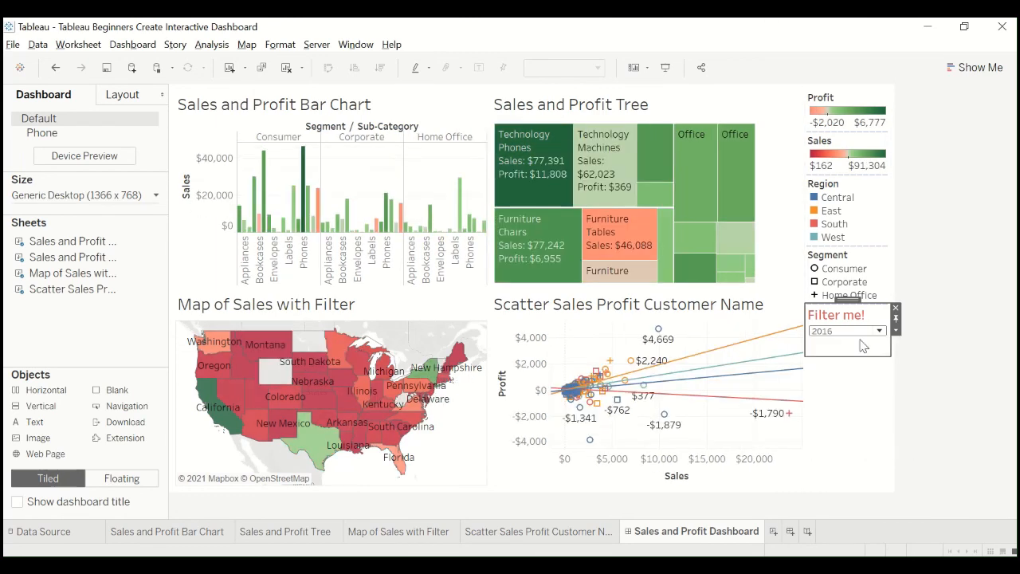
pyautogui.click(864, 333)
pyautogui.click(857, 397)
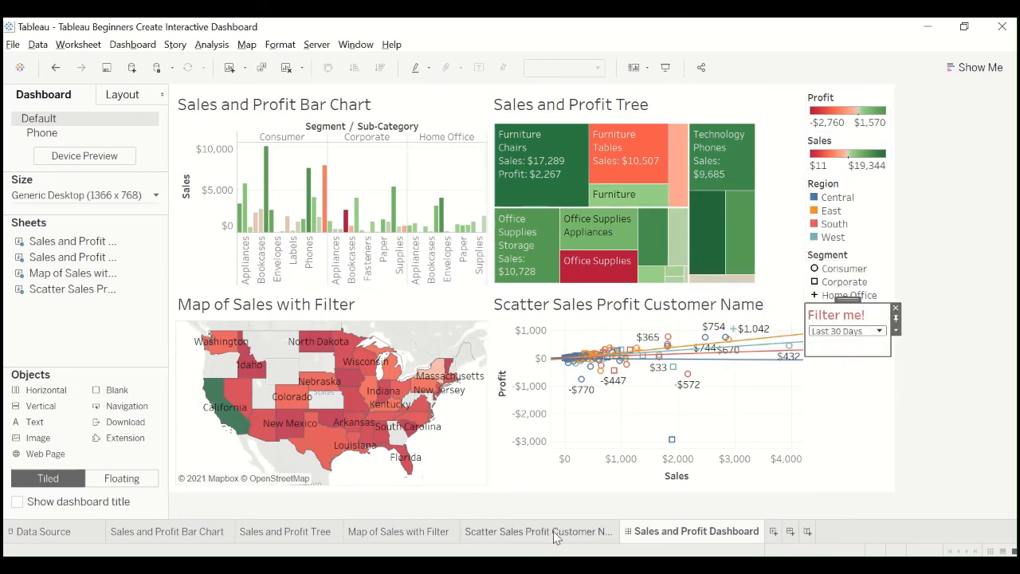
# Step: Switch to the Custom Filters Formulas workbook in Excel and make the Fixed and Real-Time headings bold
pyautogui.click(556, 566)
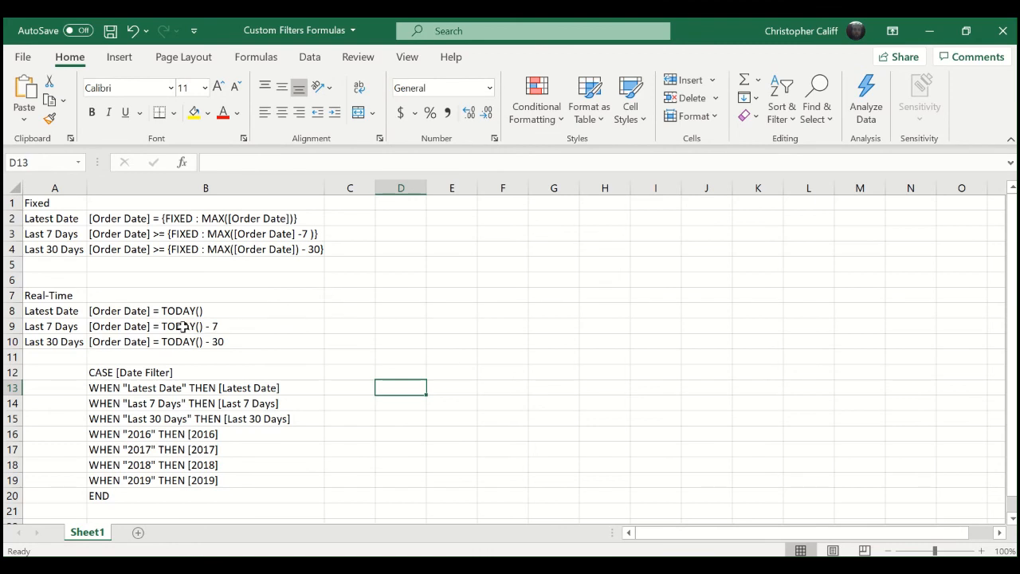
pyautogui.click(149, 311)
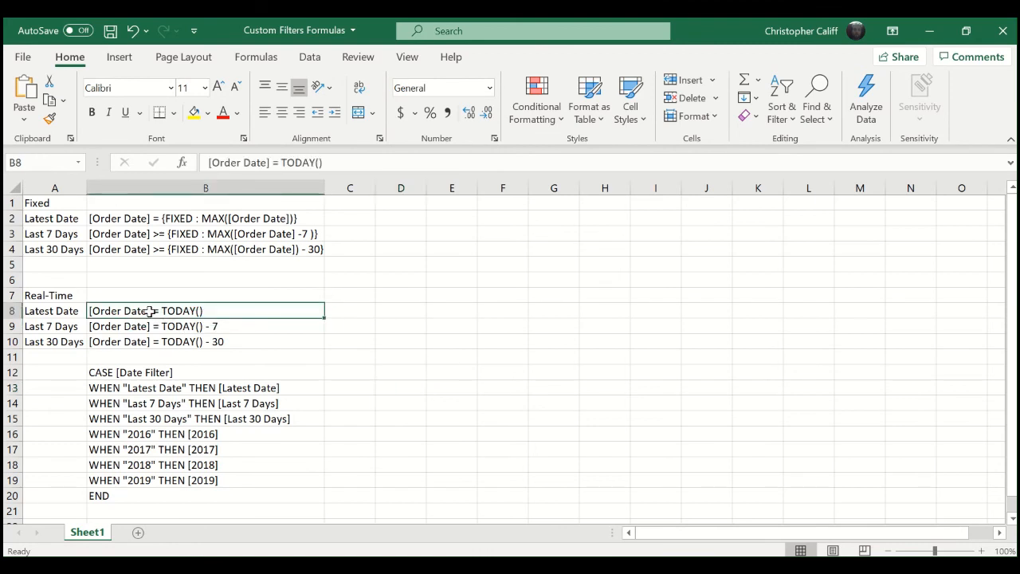
pyautogui.click(45, 205)
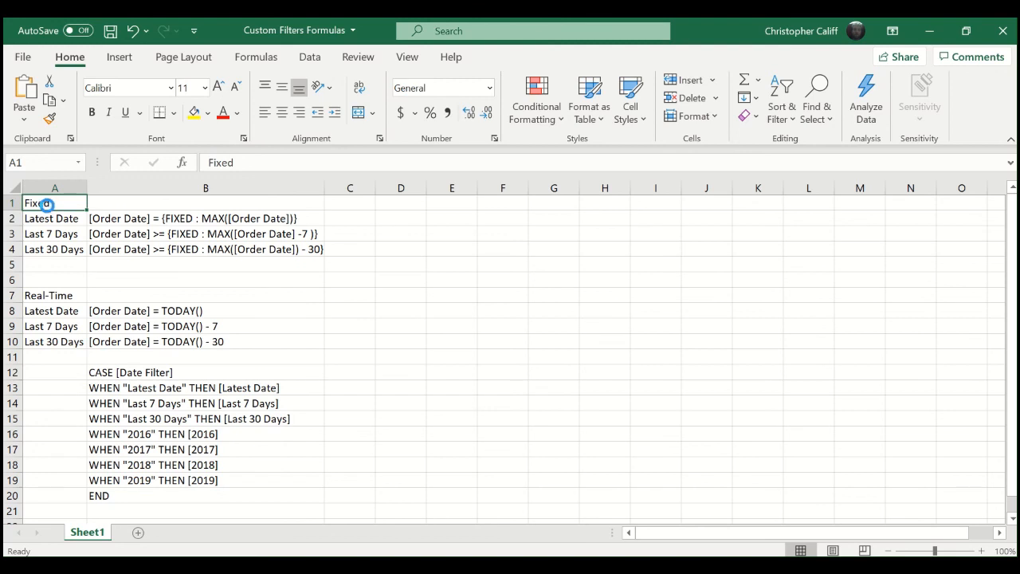
pyautogui.hotkey('ctrl', 'b')
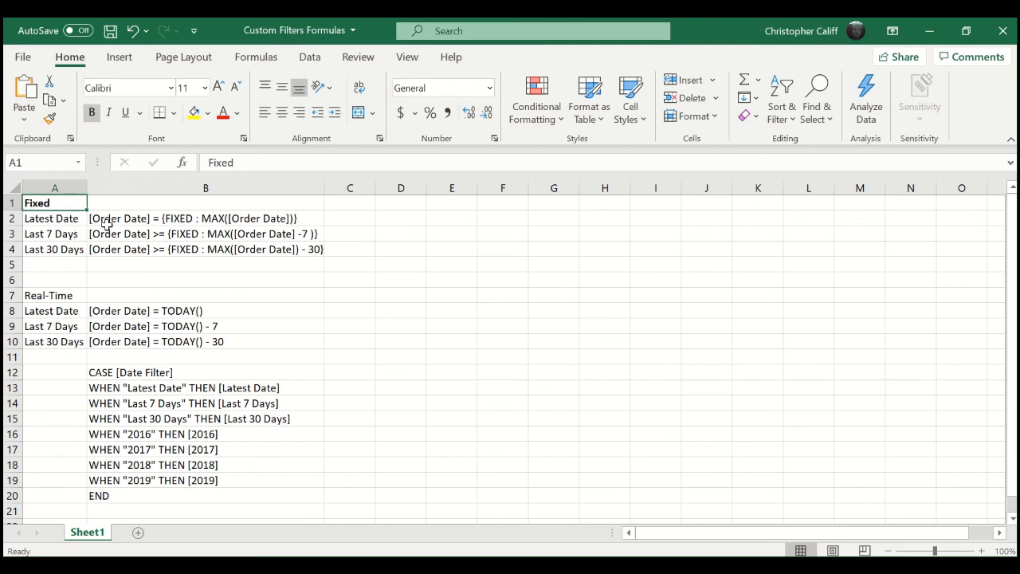
pyautogui.click(137, 220)
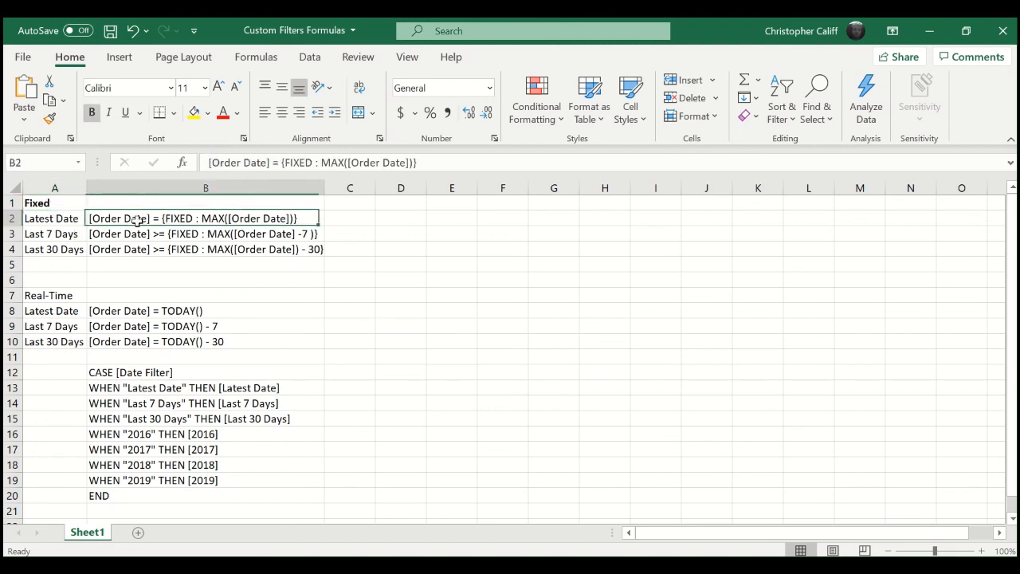
pyautogui.click(220, 234)
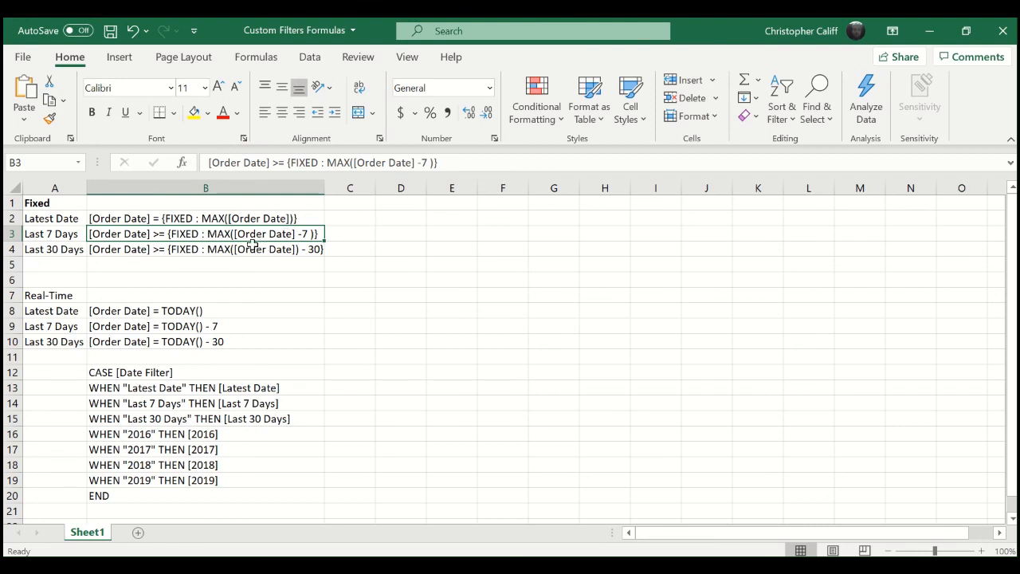
pyautogui.click(60, 299)
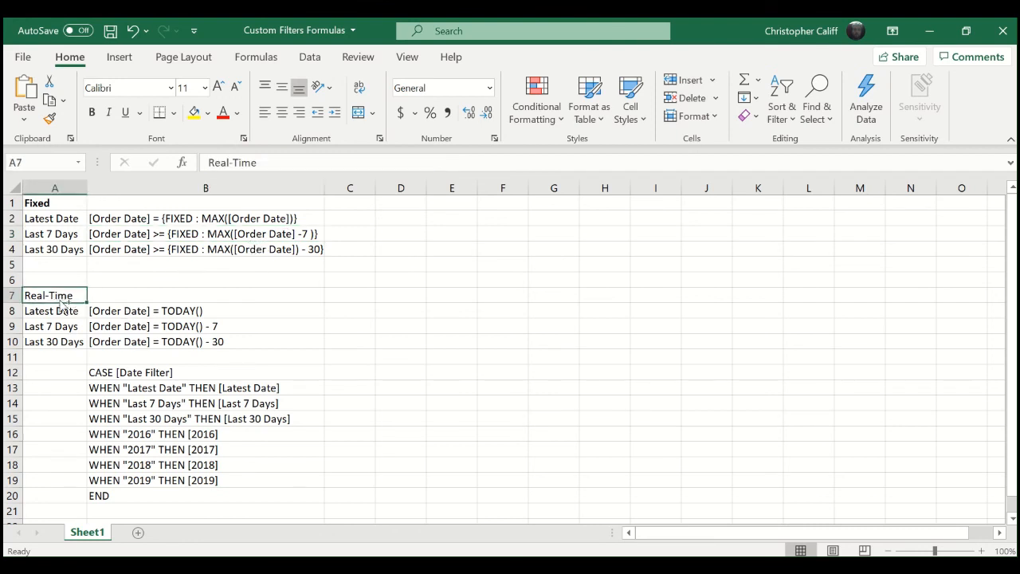
pyautogui.hotkey('ctrl', 'b')
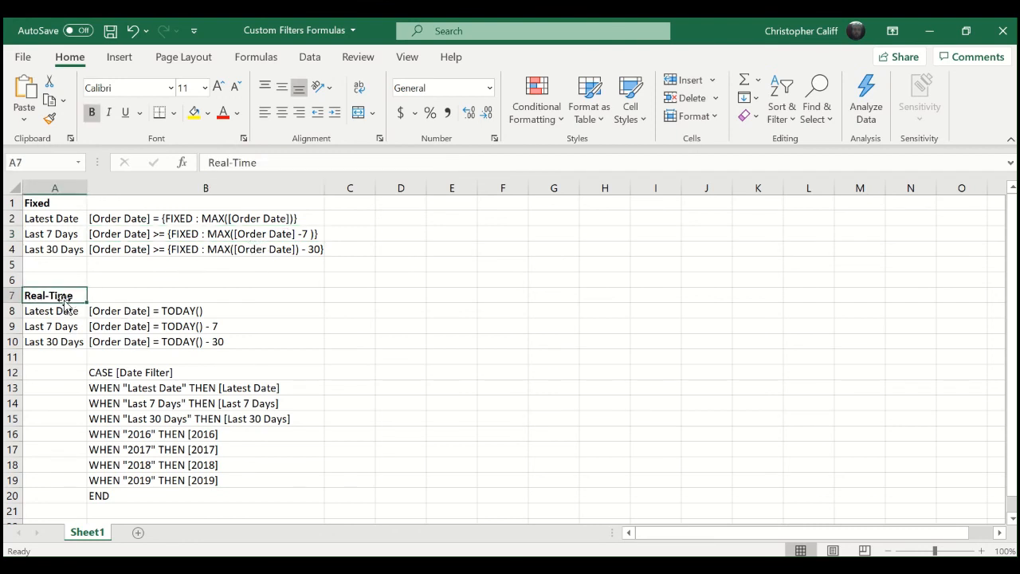
# Step: Review the Real-Time formulas for Latest Date, Last 7 Days and Last 30 Days in B8 through B10
pyautogui.click(121, 311)
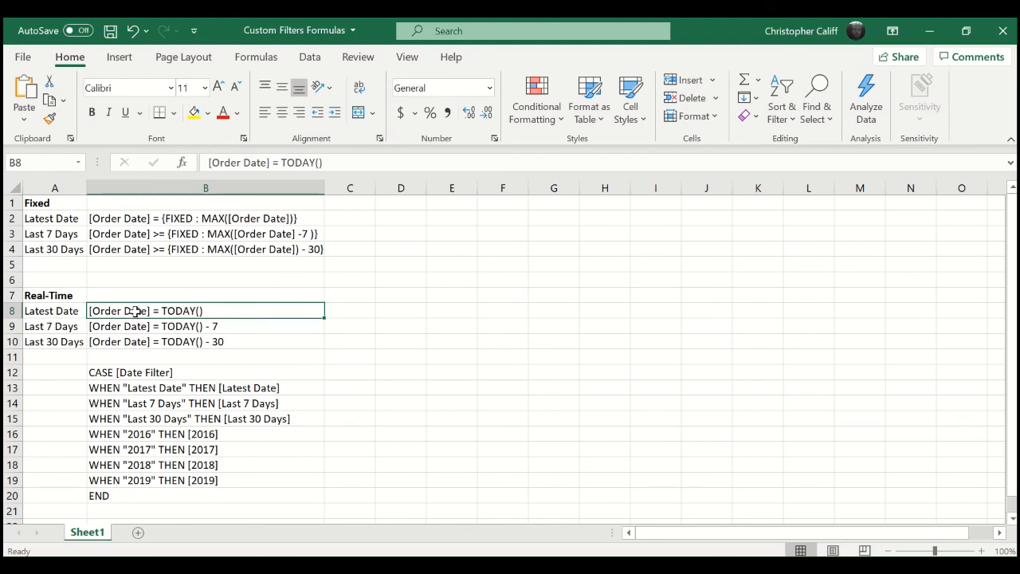
pyautogui.click(223, 325)
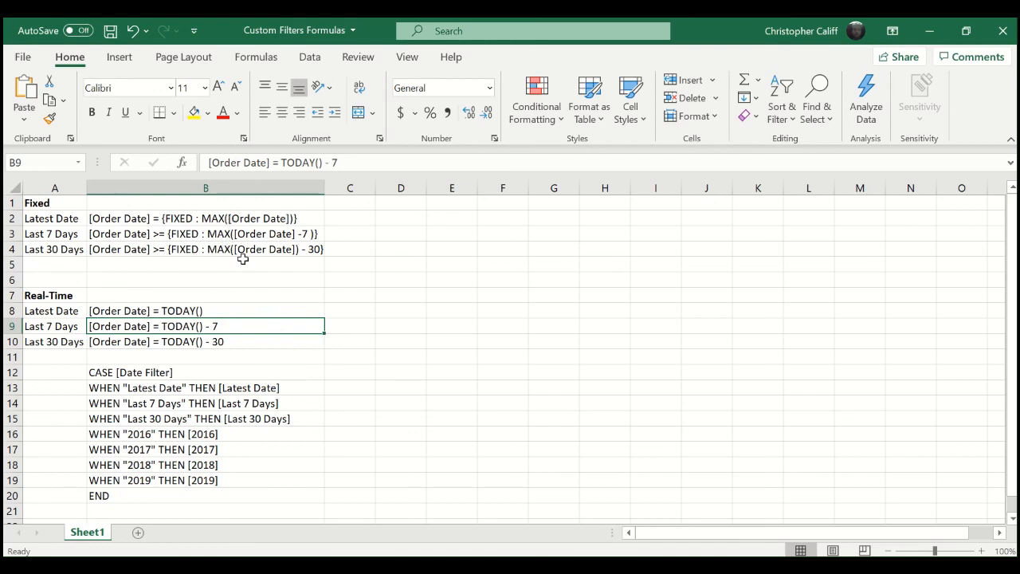
pyautogui.click(184, 310)
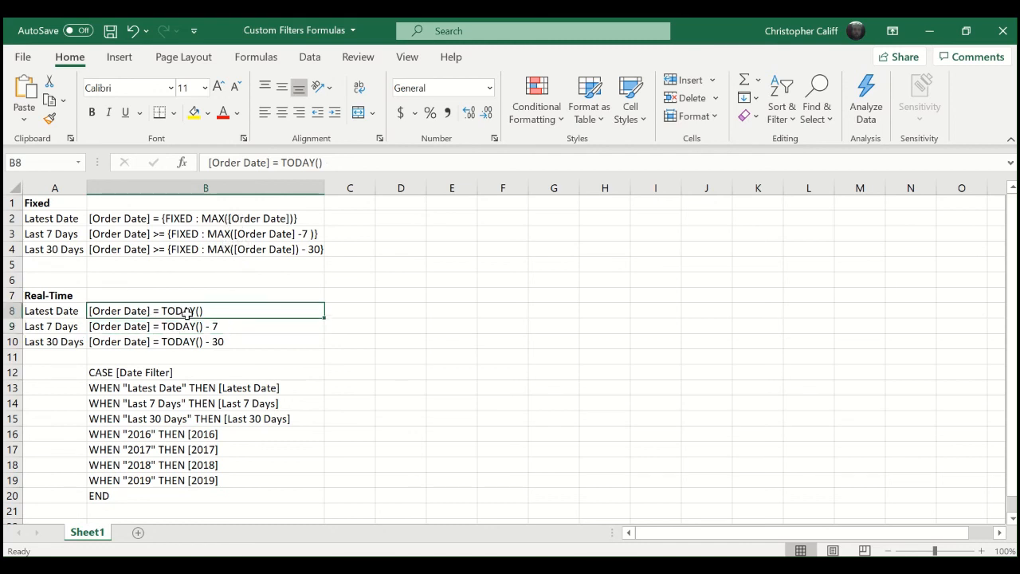
pyautogui.click(186, 326)
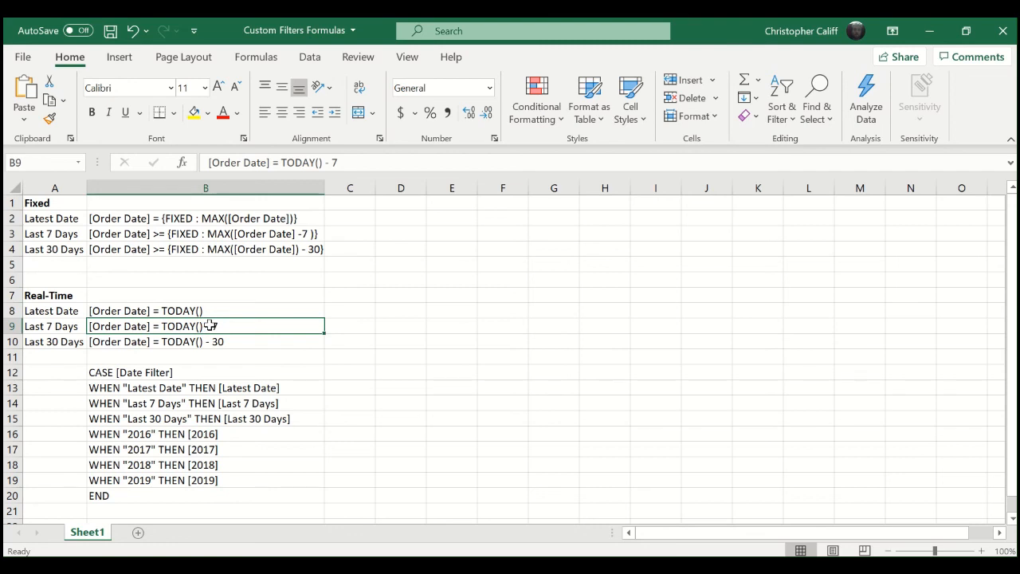
pyautogui.click(214, 340)
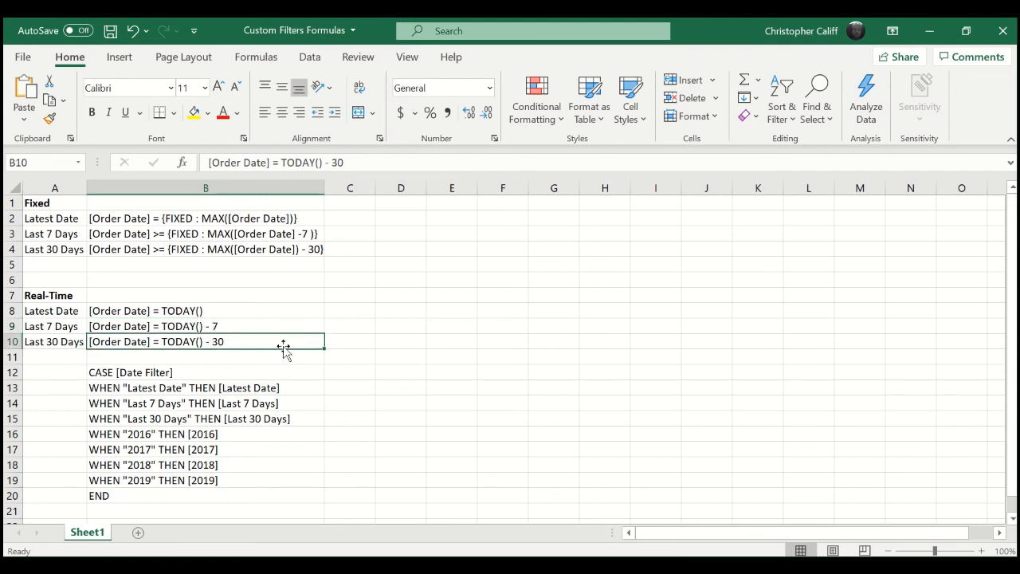
# Step: Insert a blank row above the CASE block and add [Order Date] = TODAY() - 60 in B11, based on the 30-day formula
pyautogui.rightClick(14, 372)
pyautogui.click(72, 217)
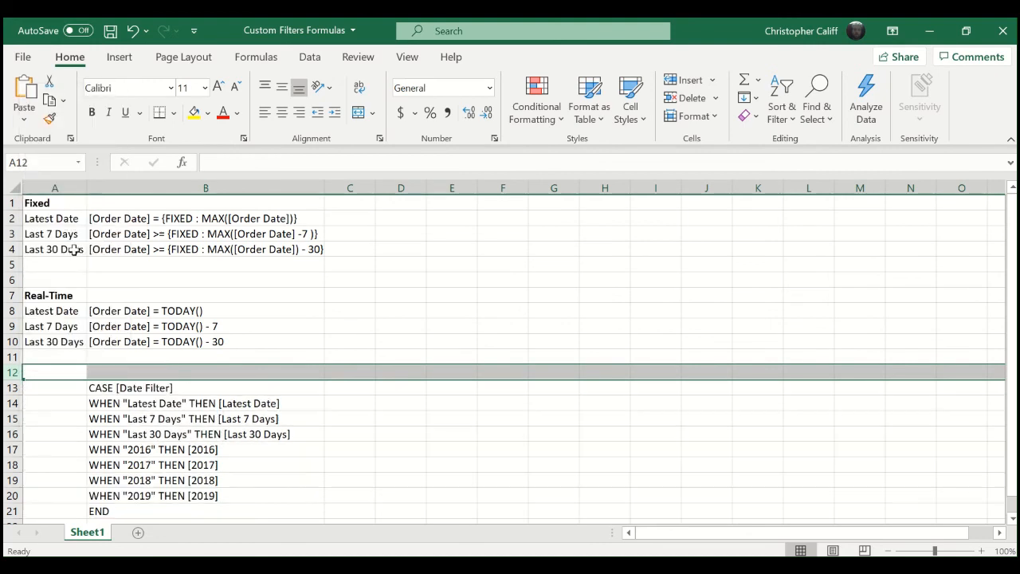
pyautogui.click(158, 345)
pyautogui.hotkey('ctrl', 'c')
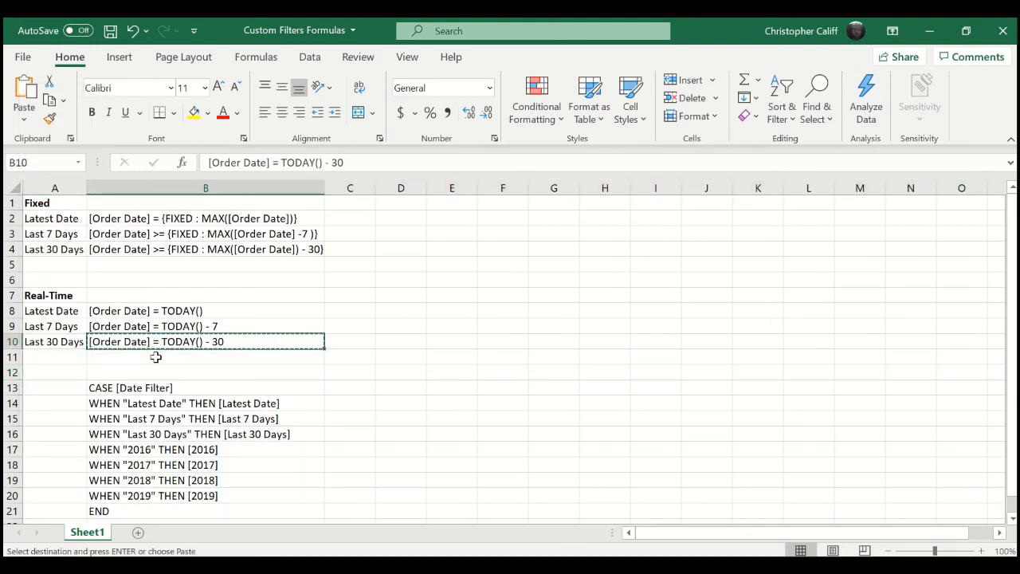
pyautogui.click(155, 356)
pyautogui.hotkey('ctrl', 'v')
pyautogui.doubleClick(226, 358)
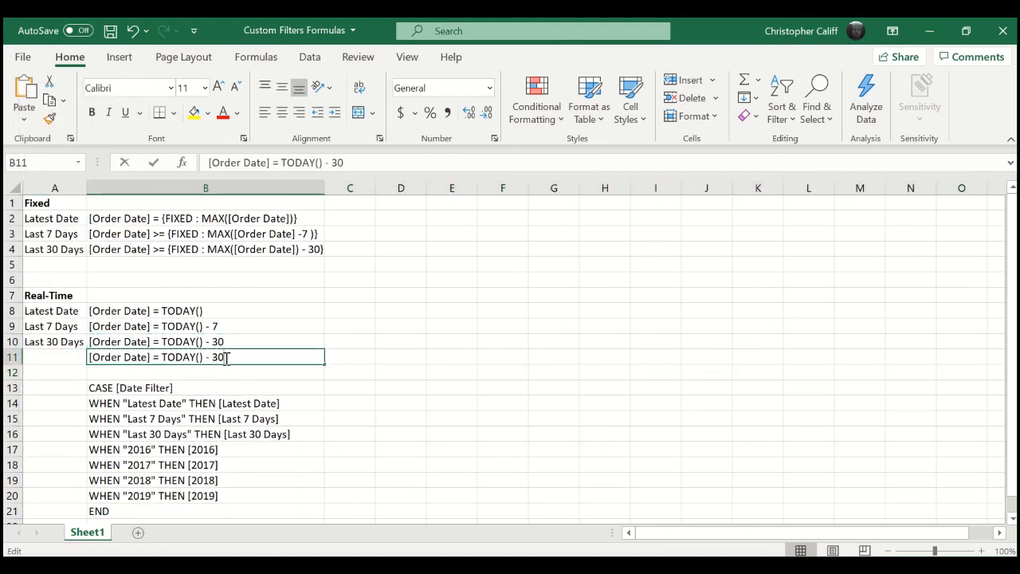
pyautogui.press('BackSpace')
pyautogui.press('BackSpace')
pyautogui.write('60')
pyautogui.press('Tab')
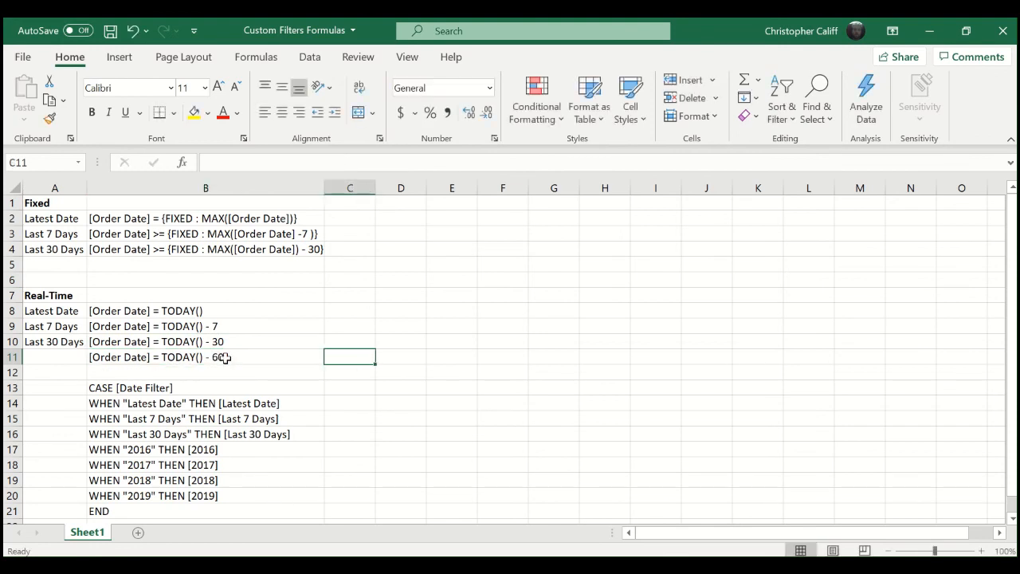
# Step: Copy the Real-Time "Last 30 Days" label into A11 and change it to "Last 60 Days"
pyautogui.click(55, 342)
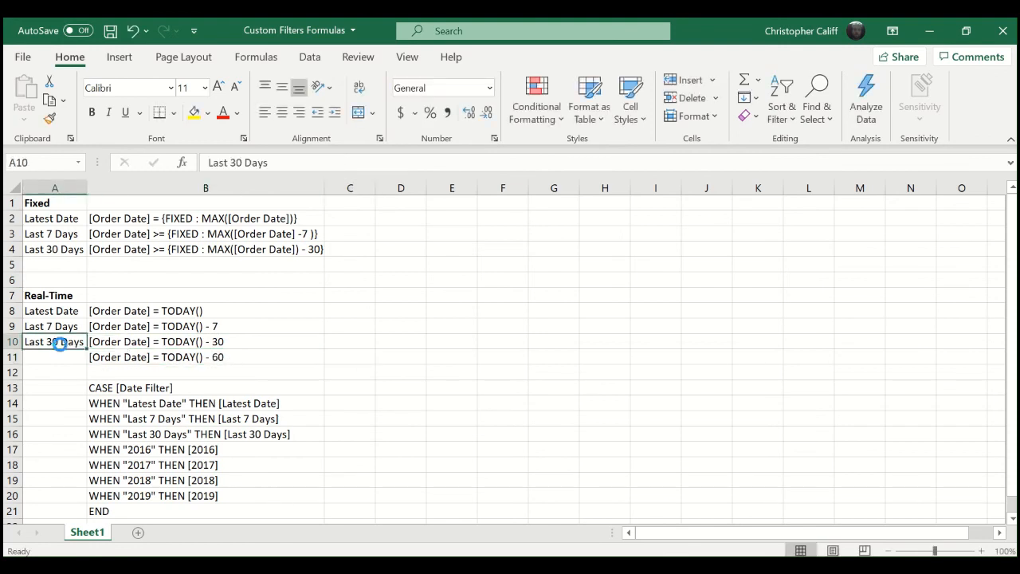
pyautogui.hotkey('ctrl', 'c')
pyautogui.click(57, 358)
pyautogui.hotkey('ctrl', 'v')
pyautogui.press('Escape')
pyautogui.doubleClick(62, 359)
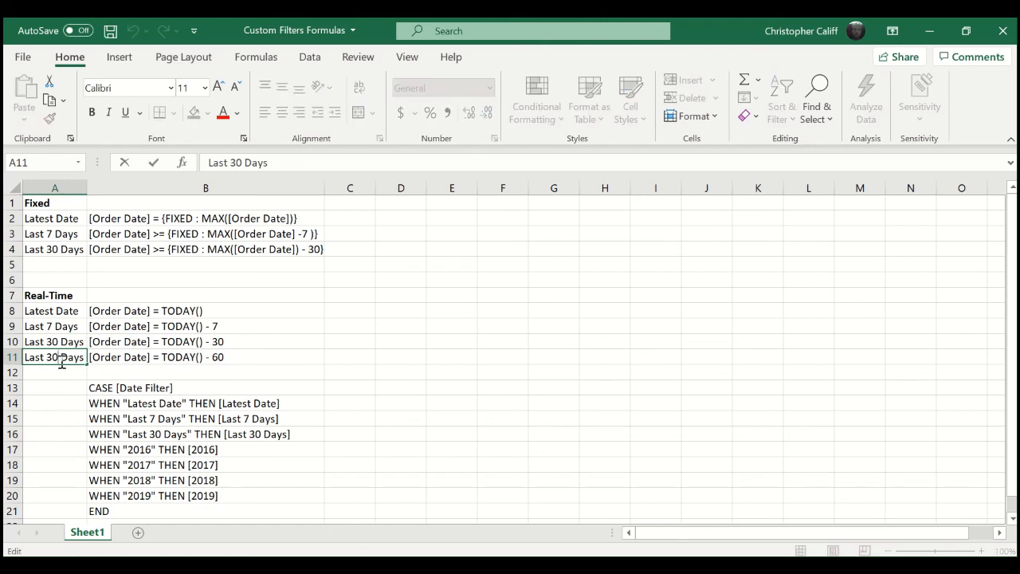
pyautogui.press('BackSpace')
pyautogui.press('BackSpace')
pyautogui.write('60')
pyautogui.press('Tab')
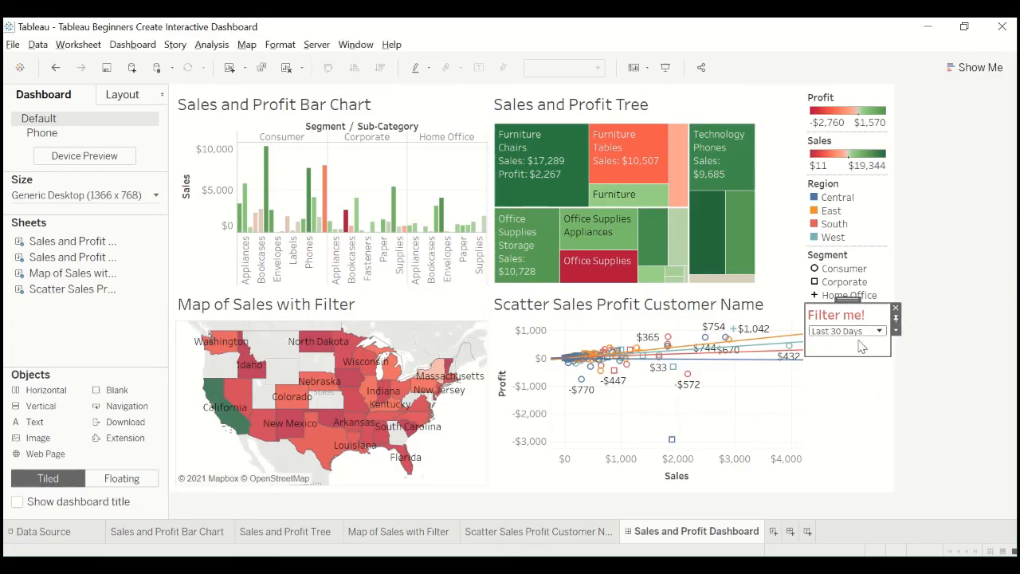
# Step: Switch back to Tableau and try the dashboard's date filter with 2018, leaving it set to 2017
pyautogui.click(860, 333)
pyautogui.click(860, 369)
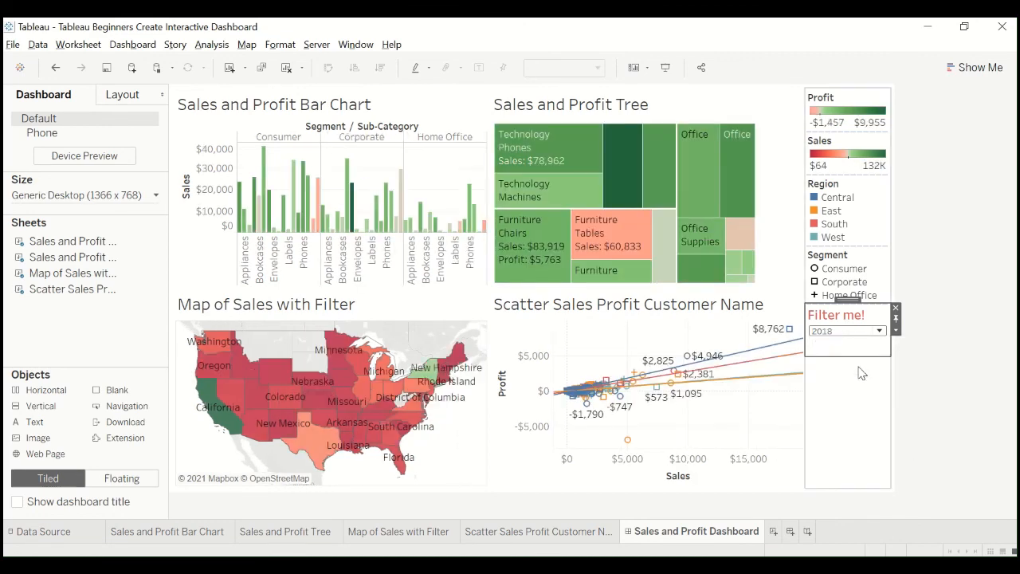
pyautogui.click(861, 331)
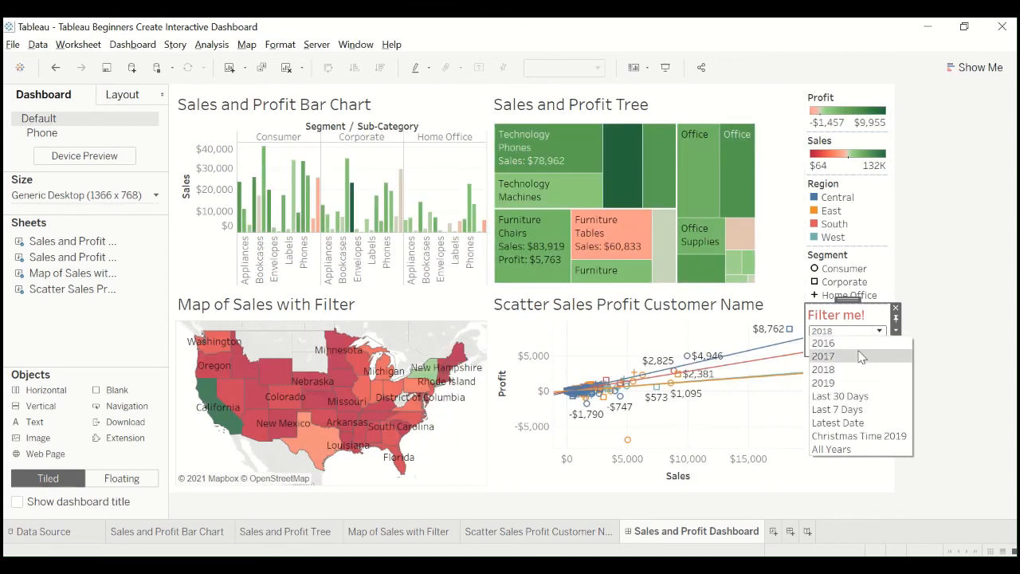
pyautogui.click(862, 357)
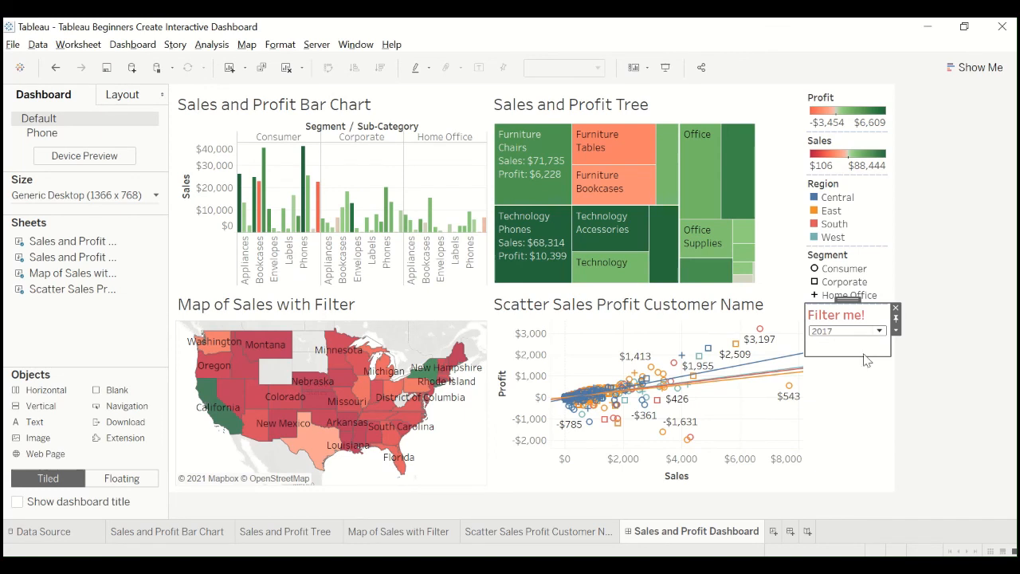
pyautogui.click(926, 384)
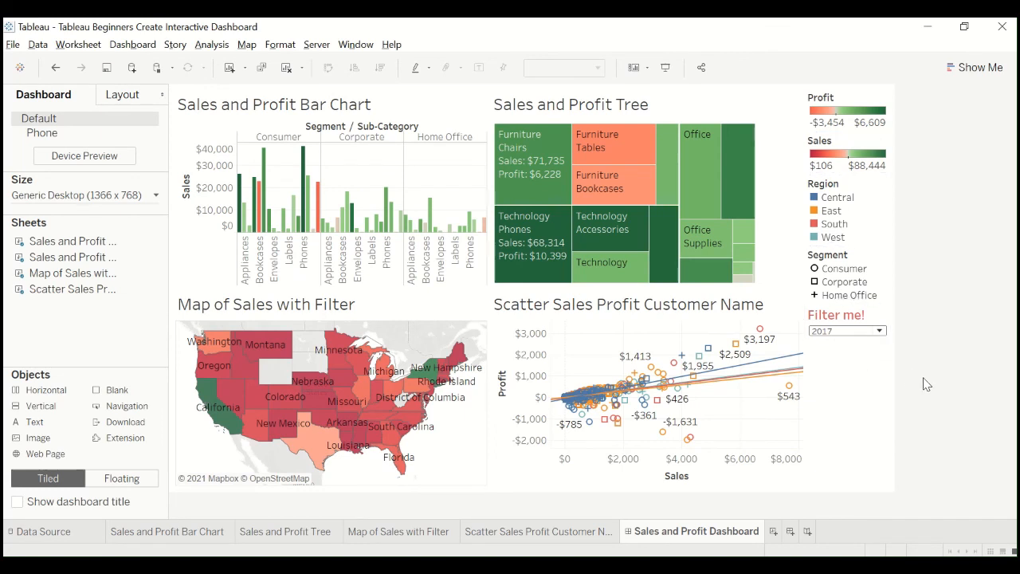